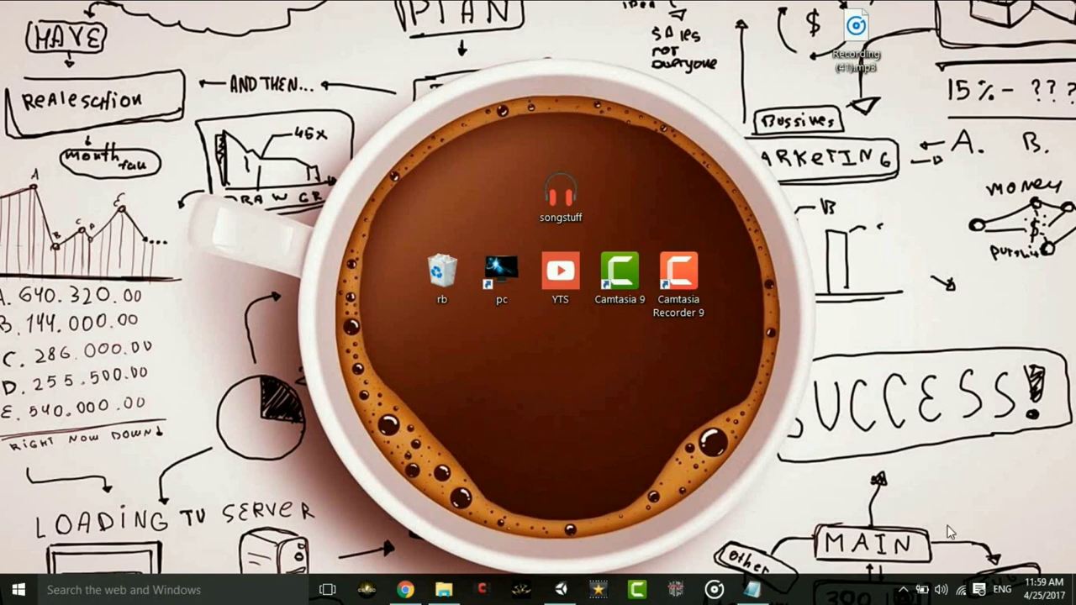
- Minimize the Notepad game plan notes so the desktop shows again
left_click(754, 591)
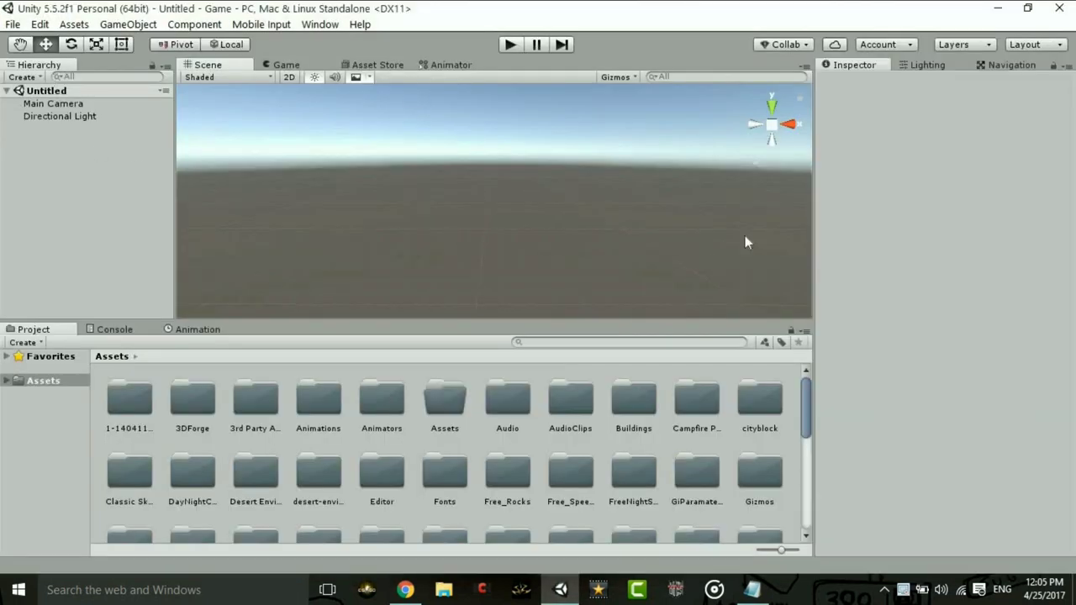
- Tilt the Scene view toward the horizon and scroll through the Project panel's Assets grid
right_click_drag(454, 208, 459, 217)
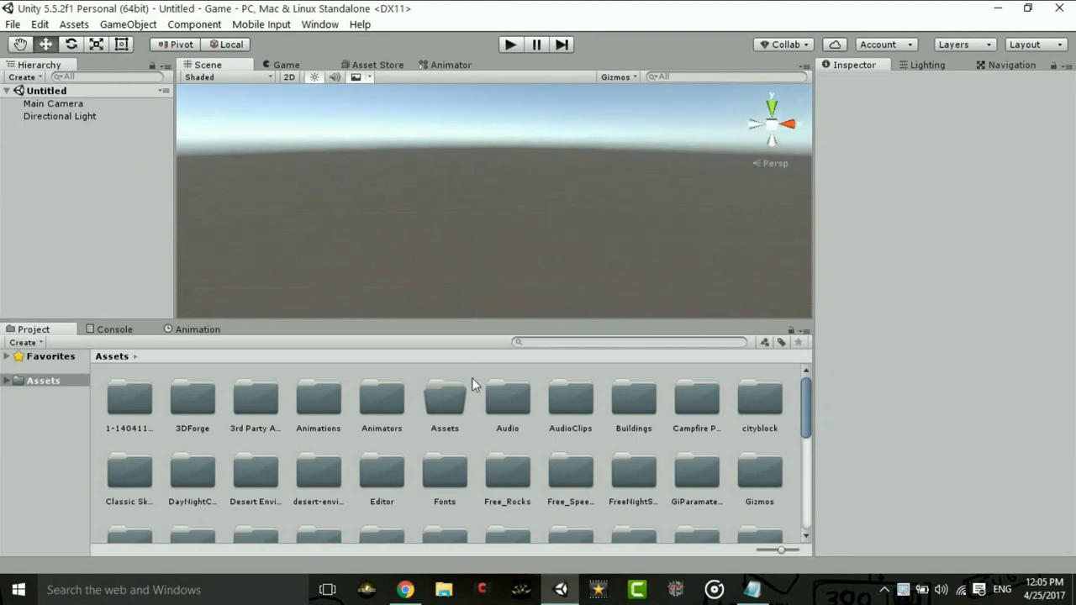
scroll(519, 462, "down", 5)
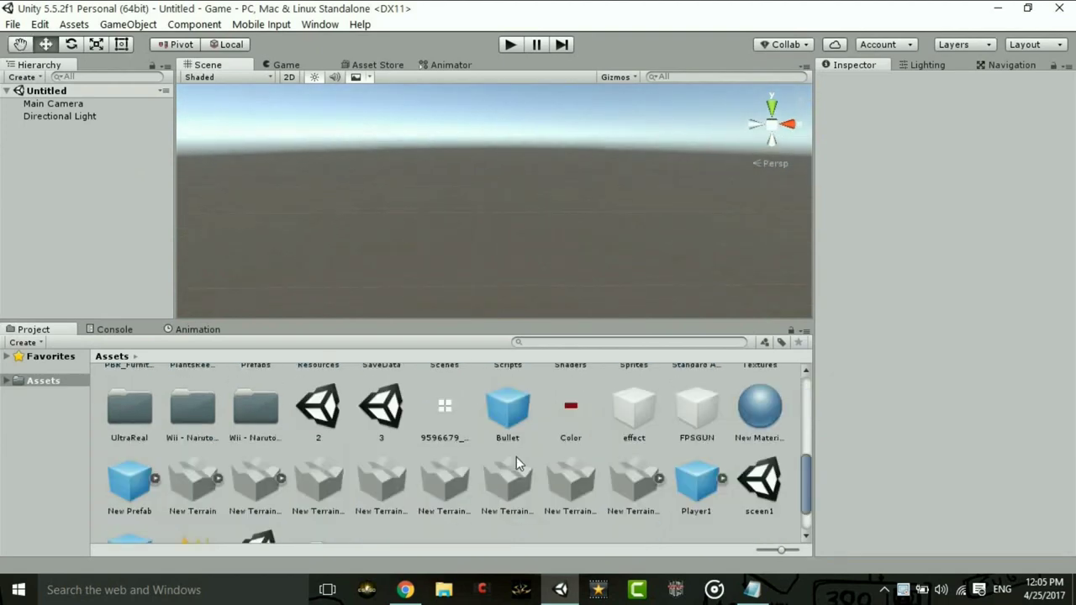
scroll(516, 458, "up", 2)
scroll(516, 459, "up", 3)
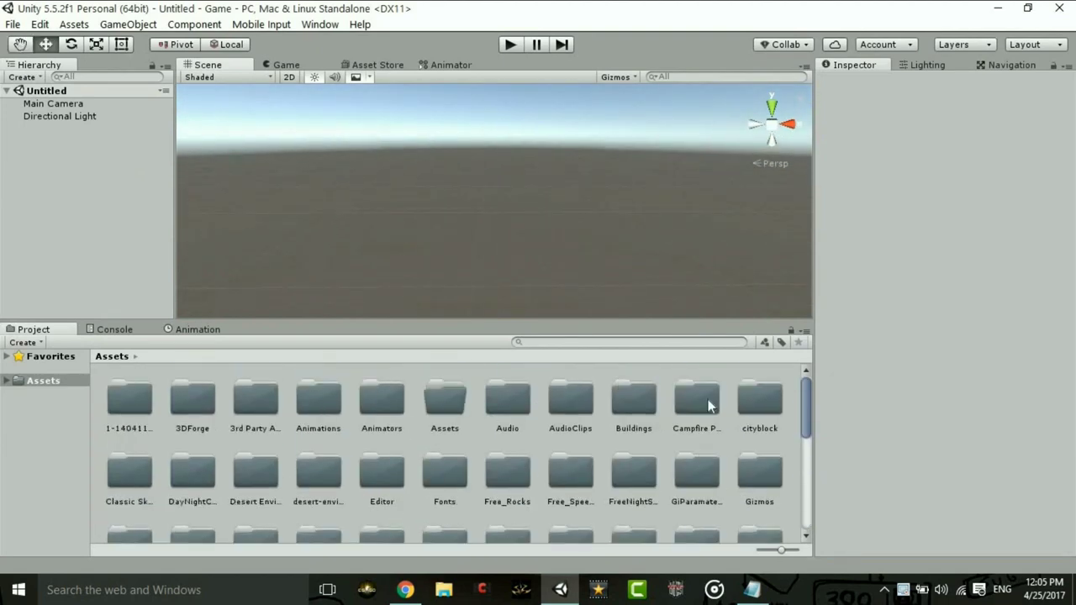
scroll(706, 400, "down", 5)
scroll(513, 487, "up", 2)
scroll(511, 486, "up", 3)
left_click(757, 590)
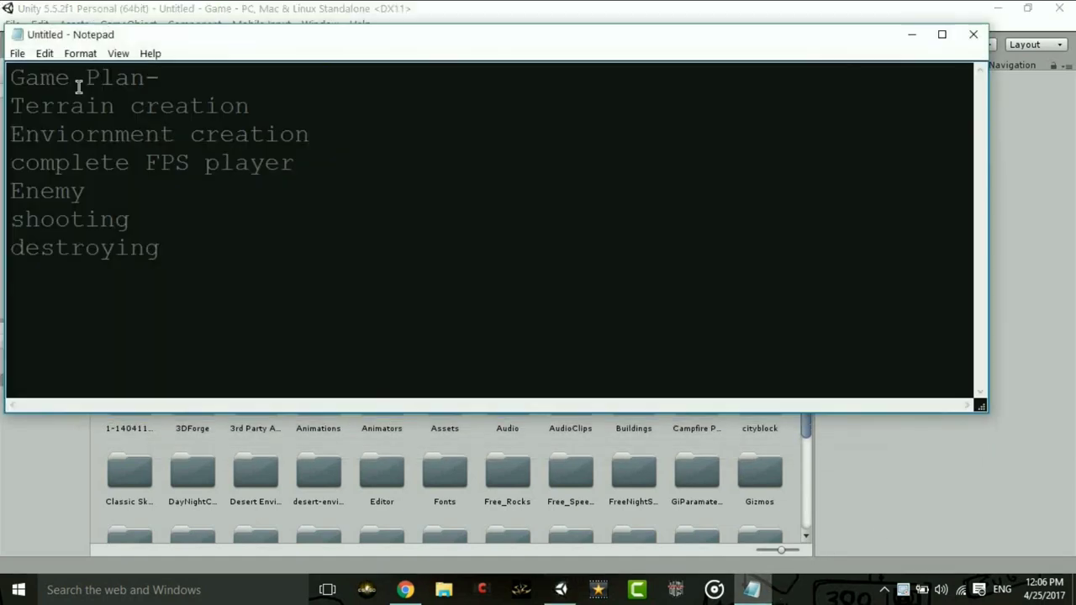
left_click_drag(252, 106, 10, 106)
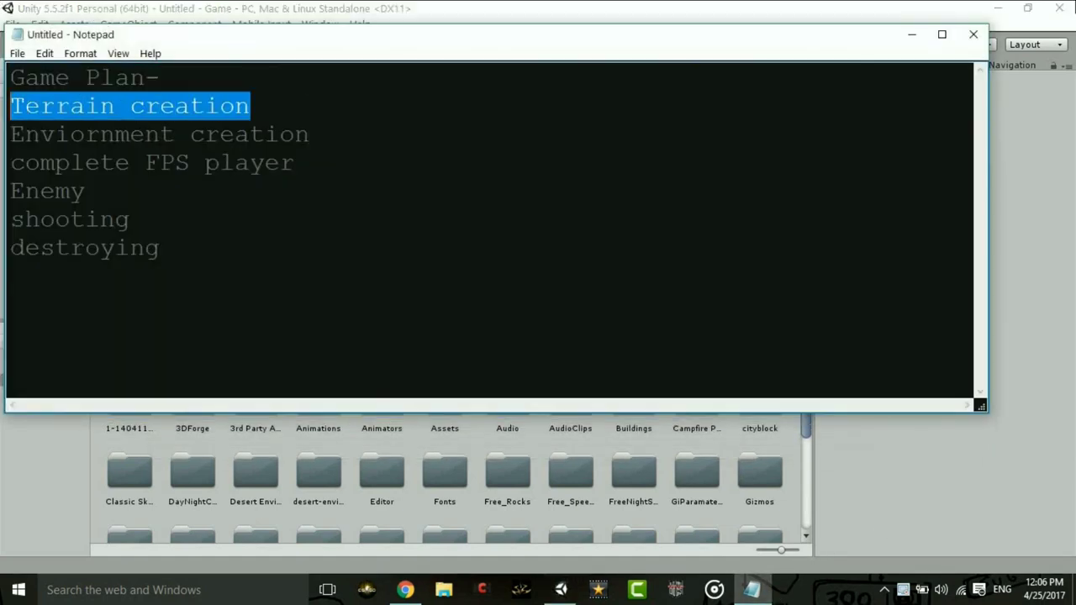
left_click(912, 33)
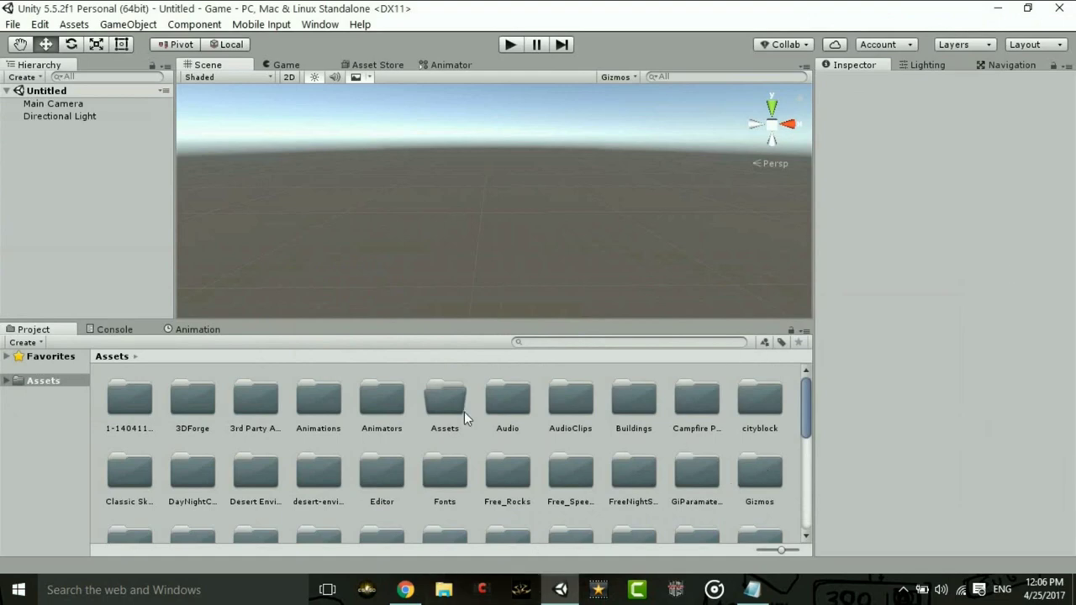
scroll(393, 461, "down", 2)
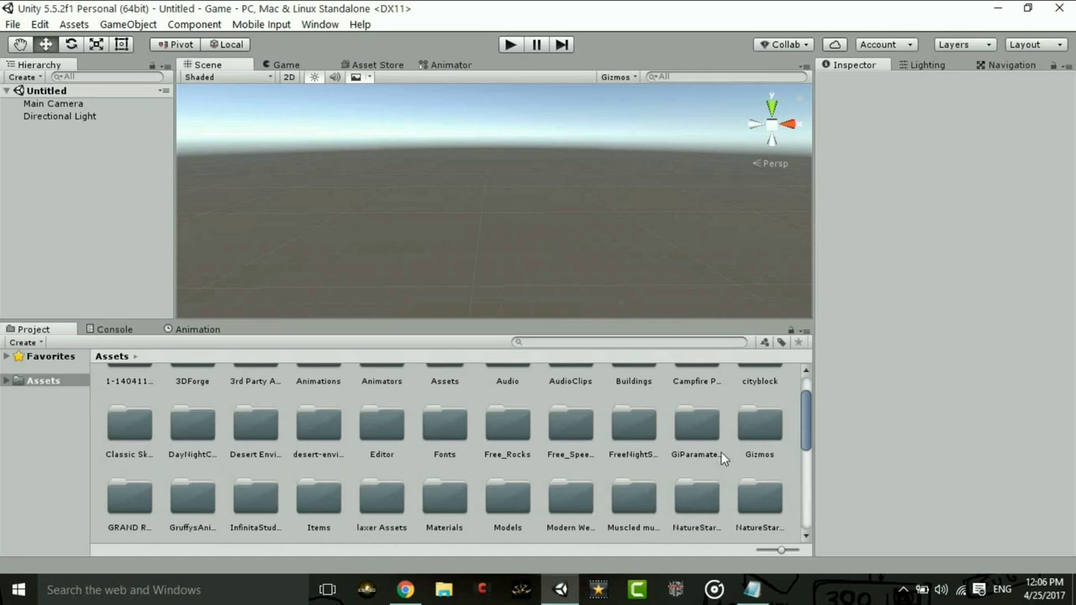
left_click(145, 506)
scroll(244, 498, "down", 1)
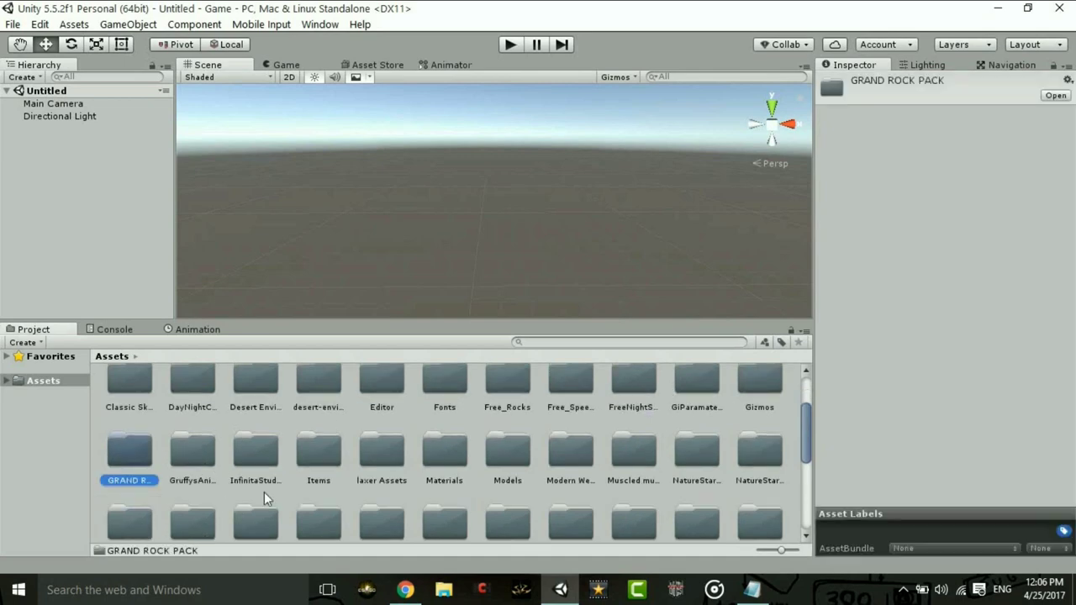
scroll(421, 477, "down", 1)
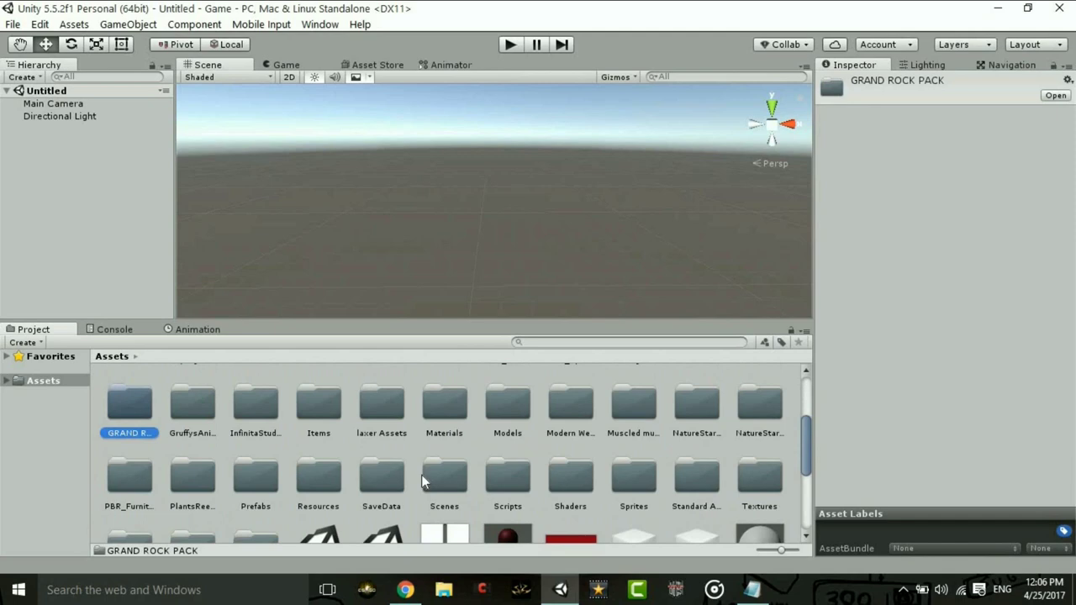
scroll(420, 473, "up", 1)
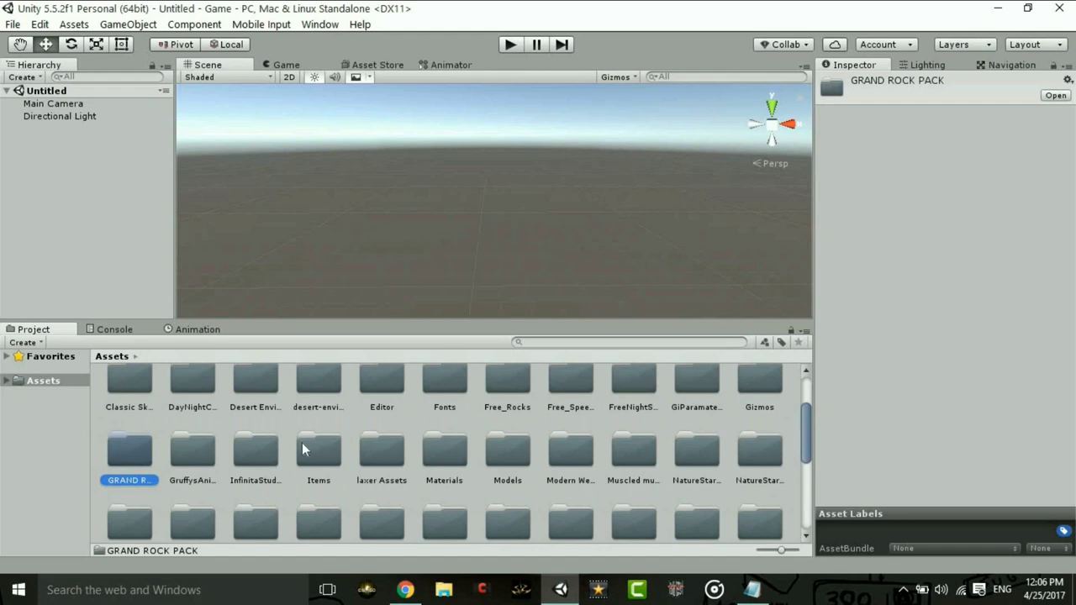
double_click(259, 450)
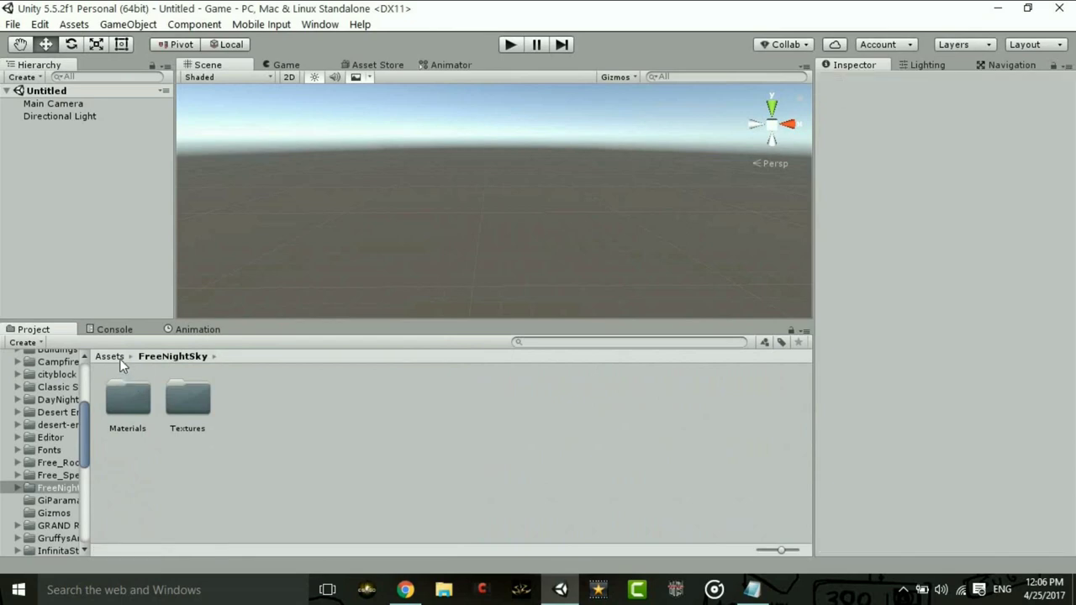
left_click(110, 356)
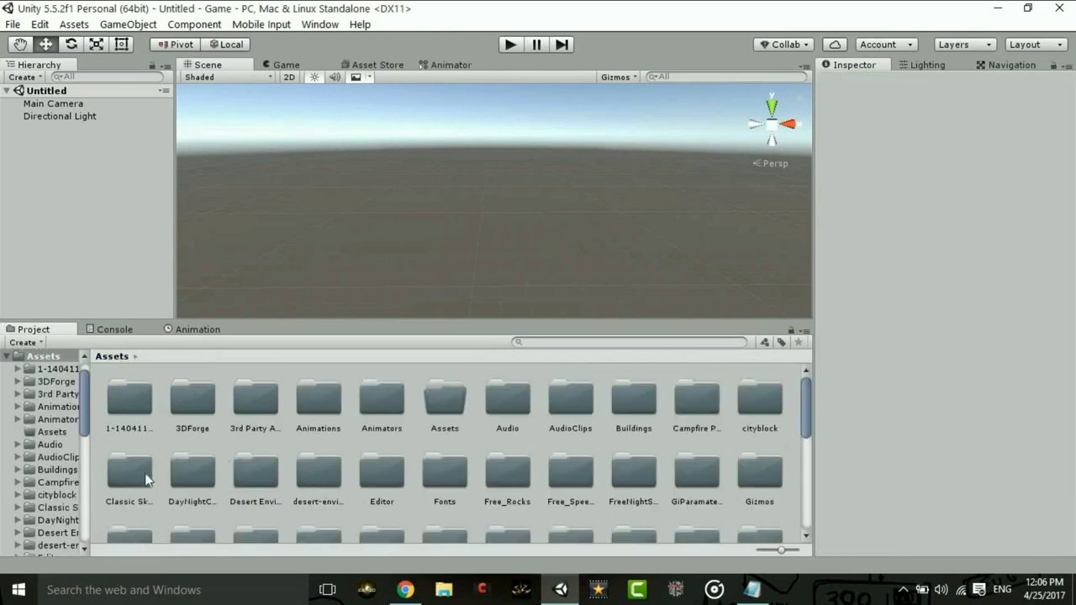
scroll(55, 485, "down", 3)
left_click(57, 501)
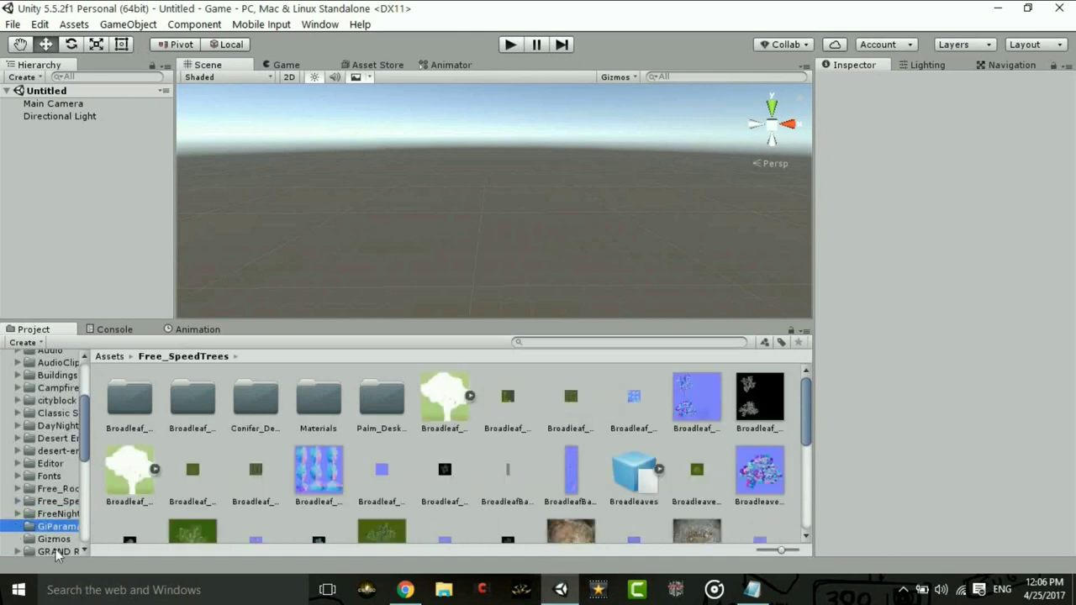
left_click(55, 527)
scroll(55, 542, "down", 2)
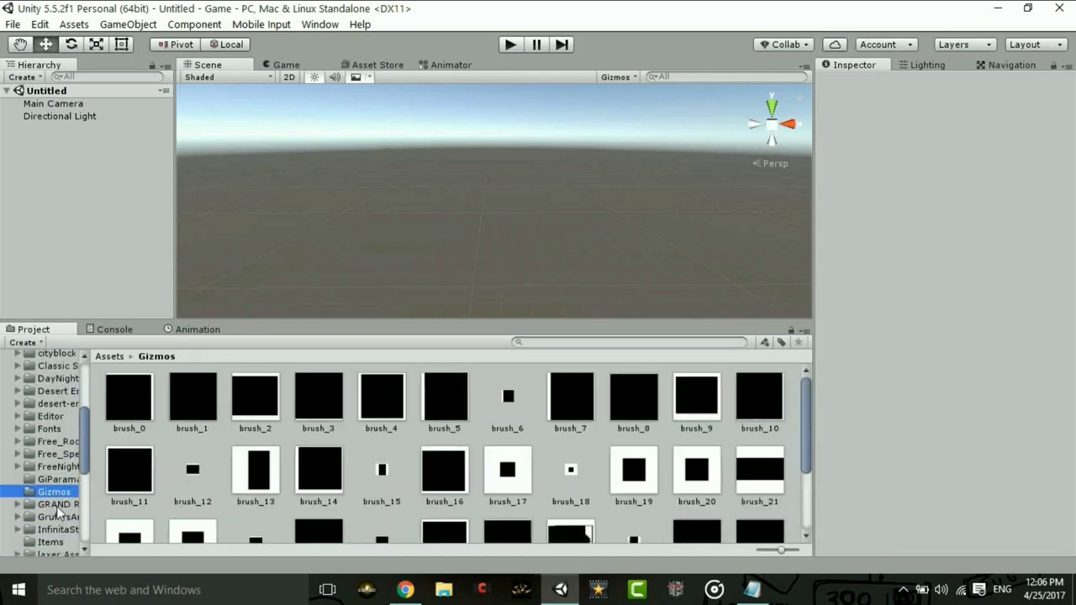
left_click(56, 505)
left_click(64, 531)
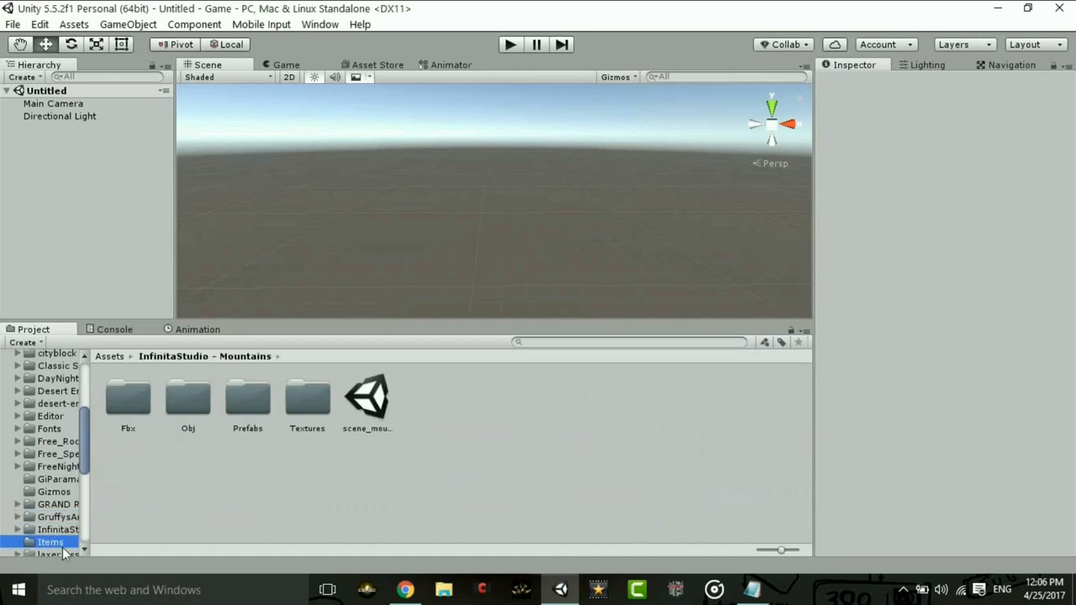
left_click(62, 555)
left_click(57, 437)
left_click(48, 412)
left_click(51, 386)
left_click(55, 363)
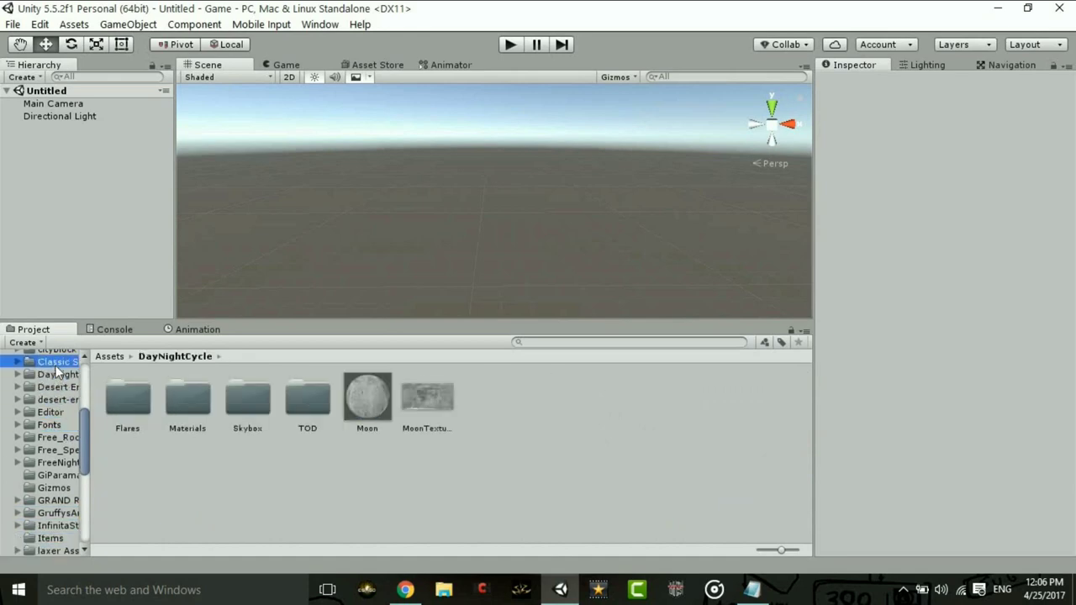
scroll(53, 374, "up", 3)
left_click(52, 384)
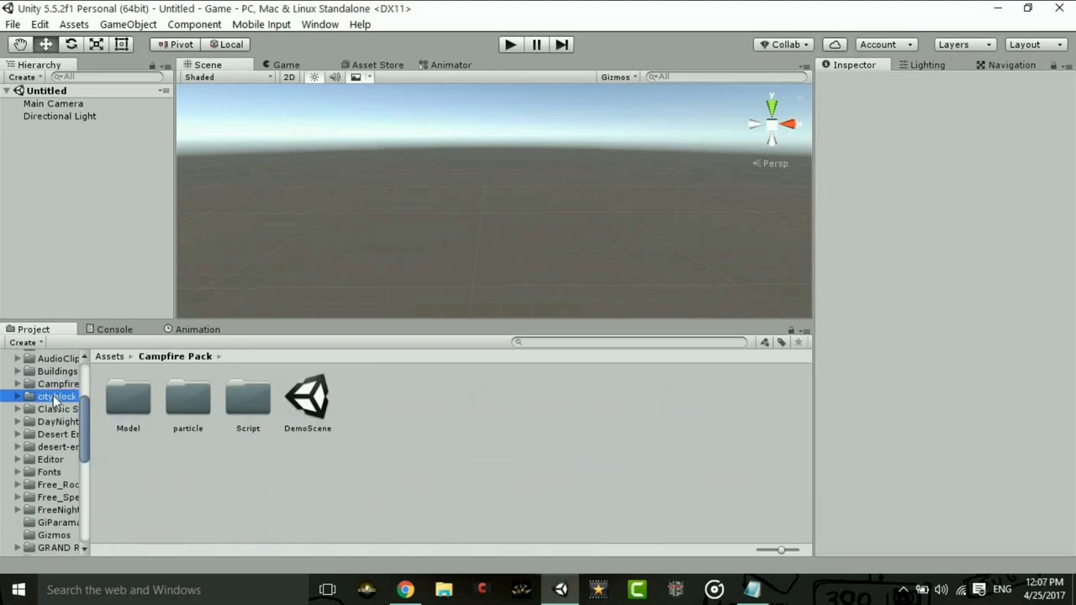
left_click(59, 358)
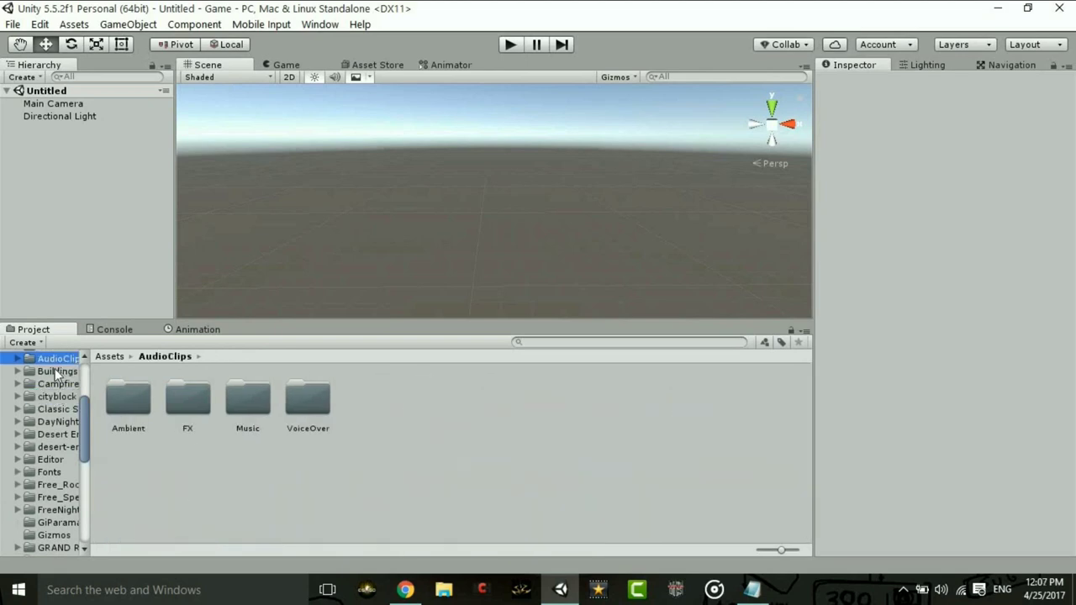
left_click(120, 359)
scroll(269, 449, "down", 3)
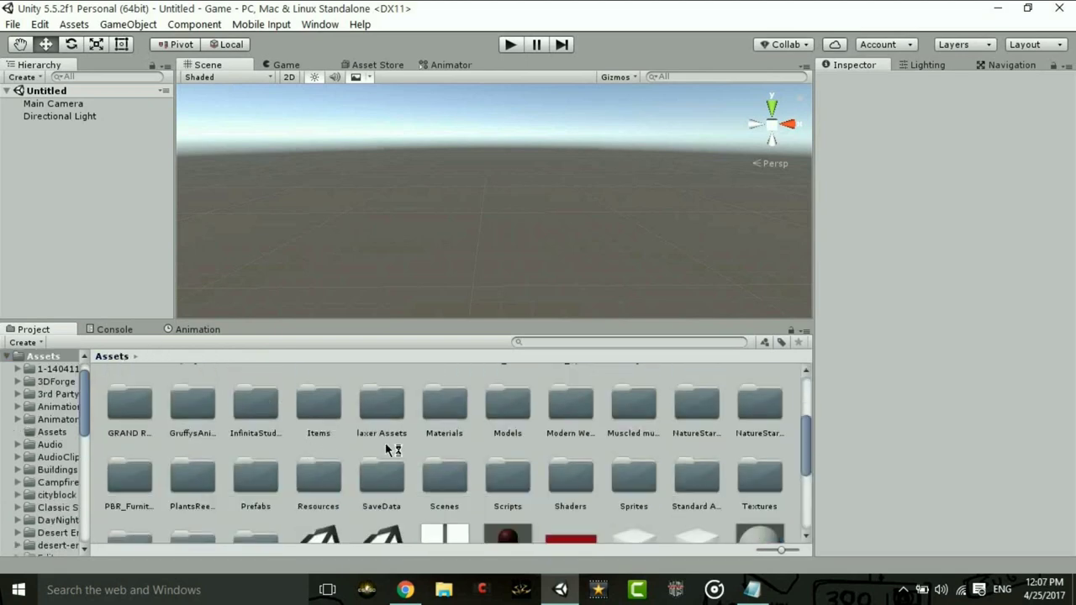
scroll(420, 461, "down", 5)
scroll(416, 458, "down", 2)
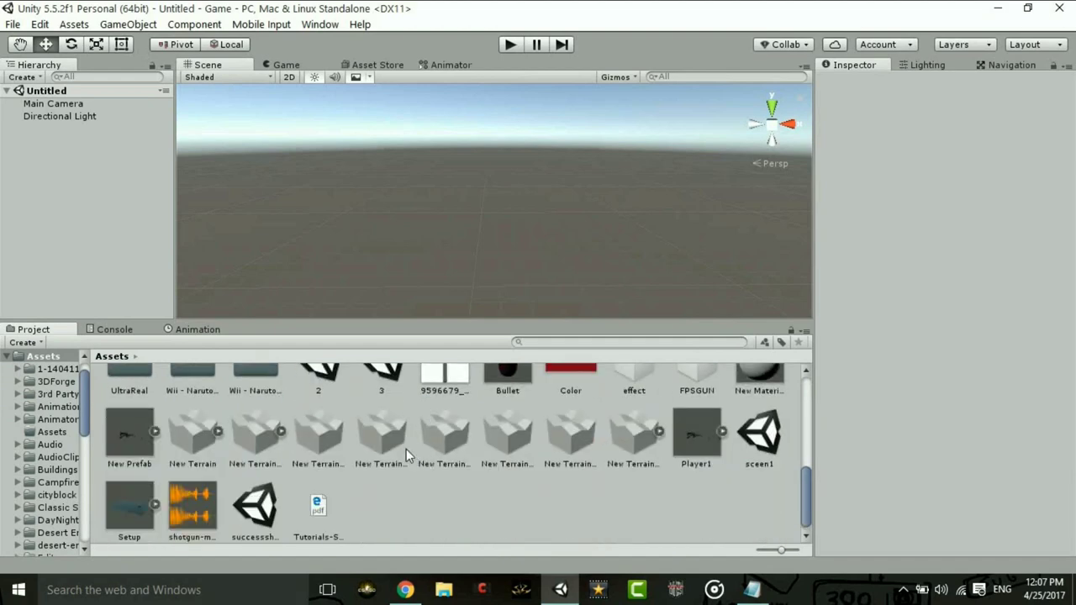
scroll(412, 458, "up", 2)
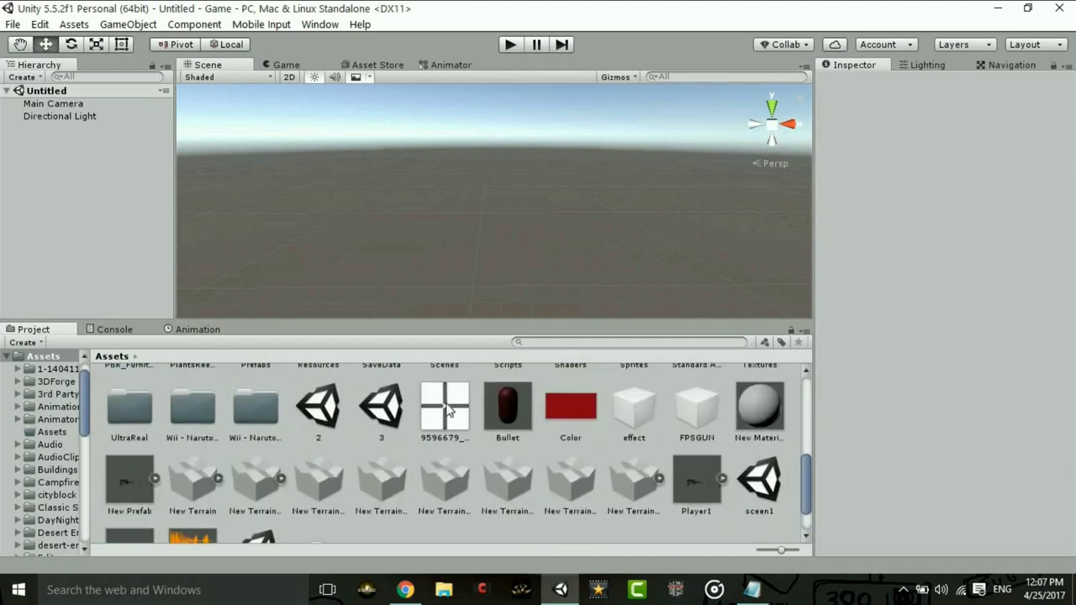
scroll(461, 406, "up", 1)
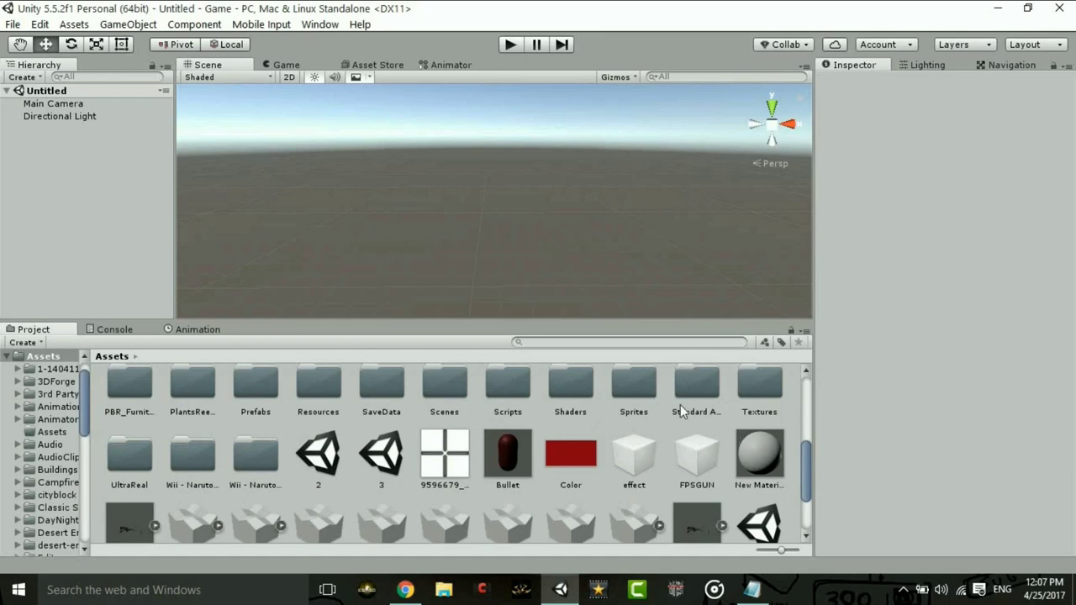
scroll(682, 447, "up", 1)
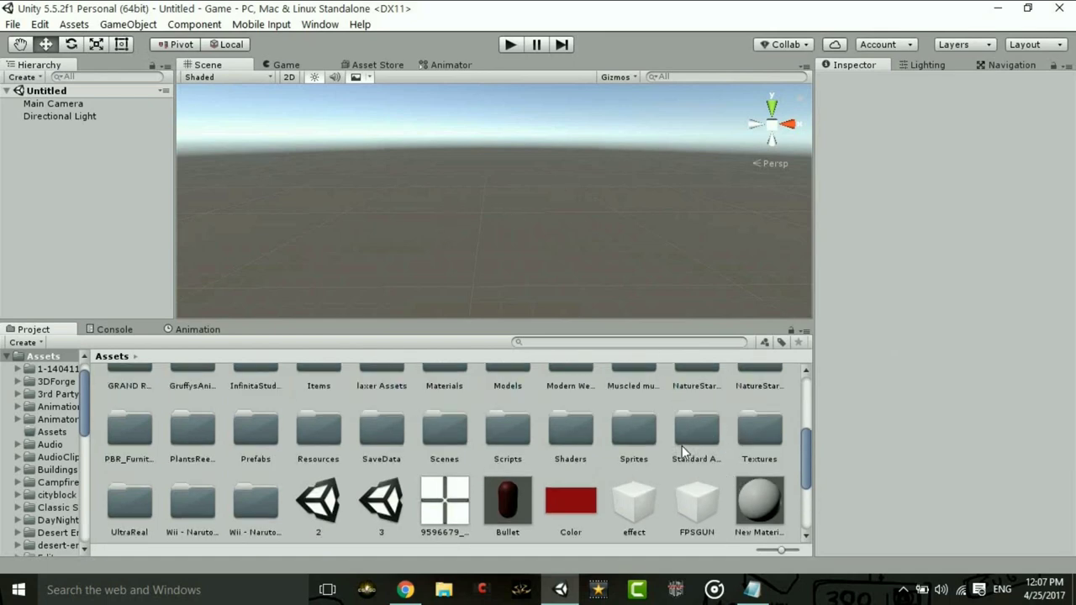
scroll(682, 446, "up", 1)
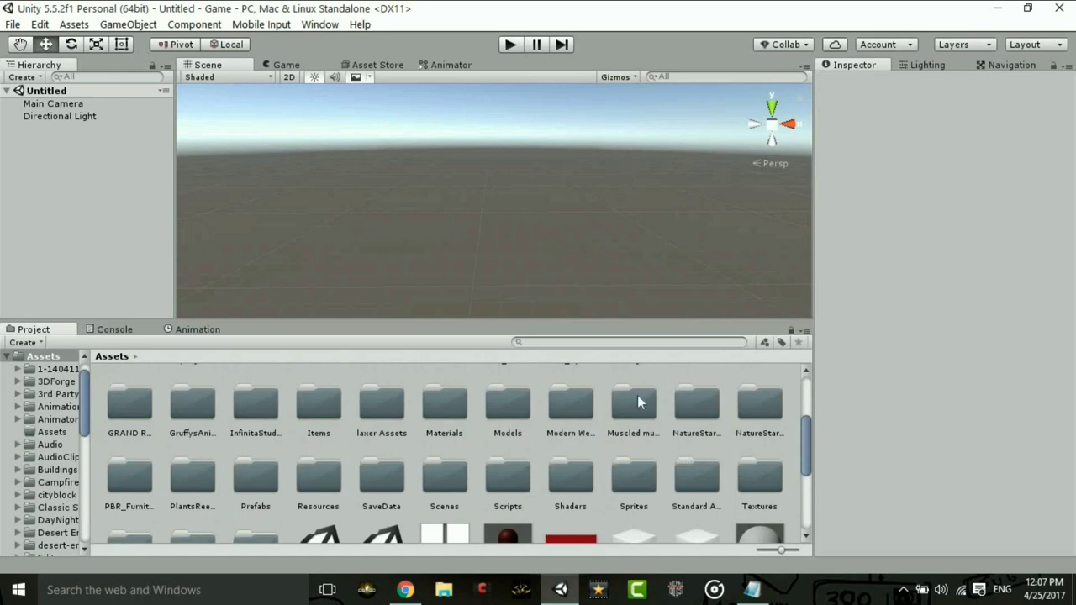
- Add a Terrain object to the untitled scene
left_click(21, 77)
mouse_move(54, 129)
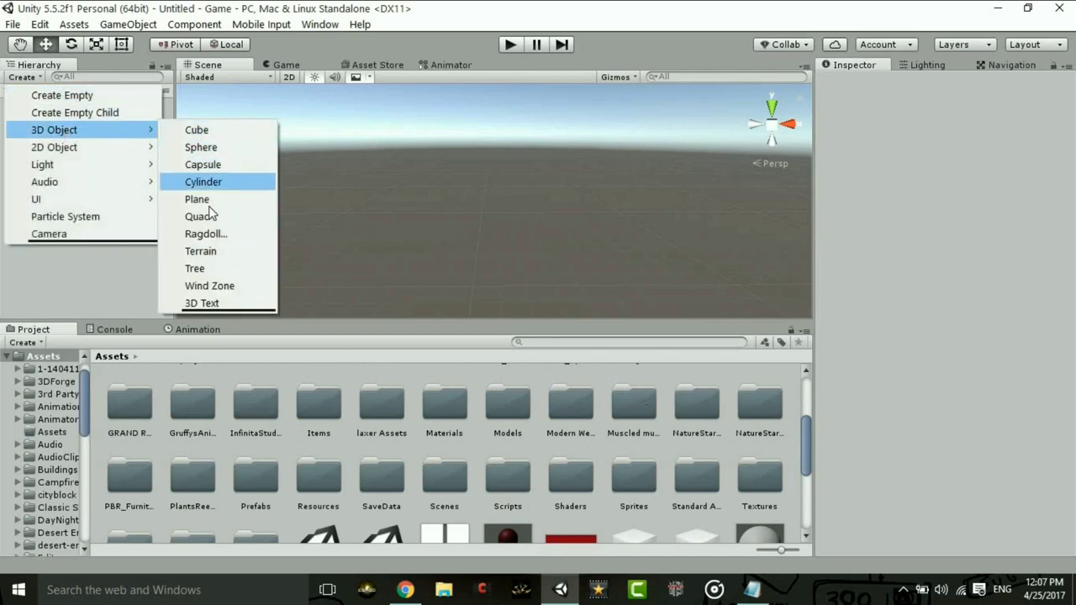
left_click(202, 250)
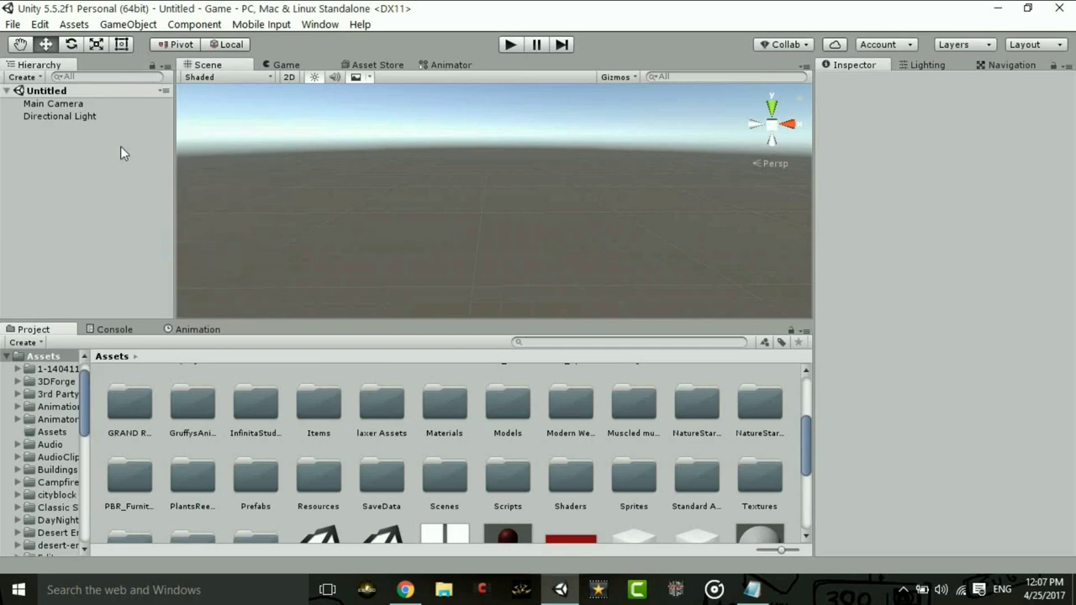
left_click(74, 103)
- Delete the Directional Light and Main Camera from the scene
right_click(79, 116)
left_click(125, 206)
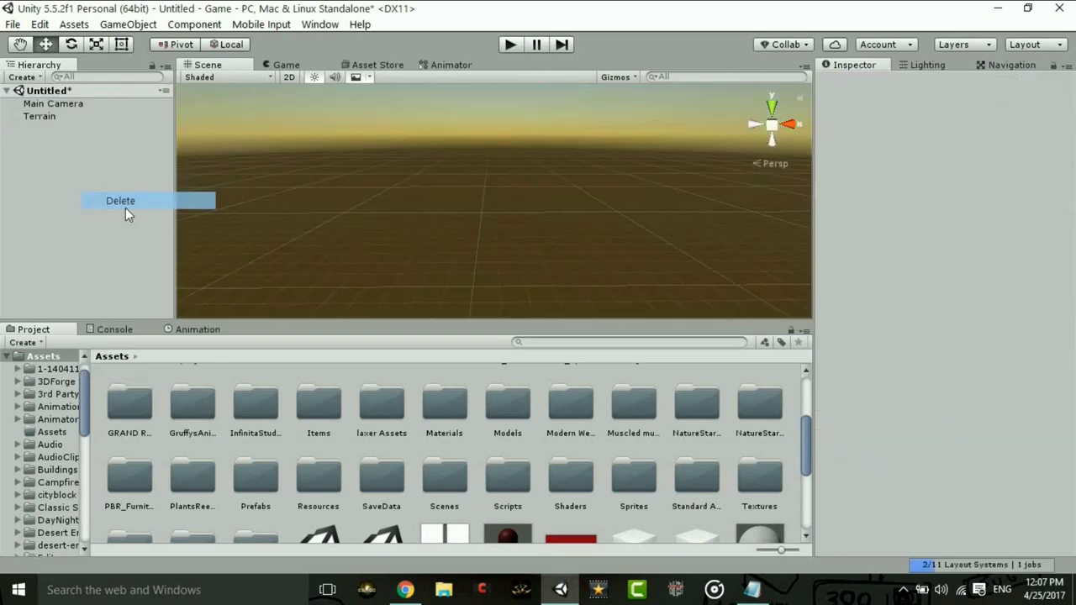
right_click(72, 103)
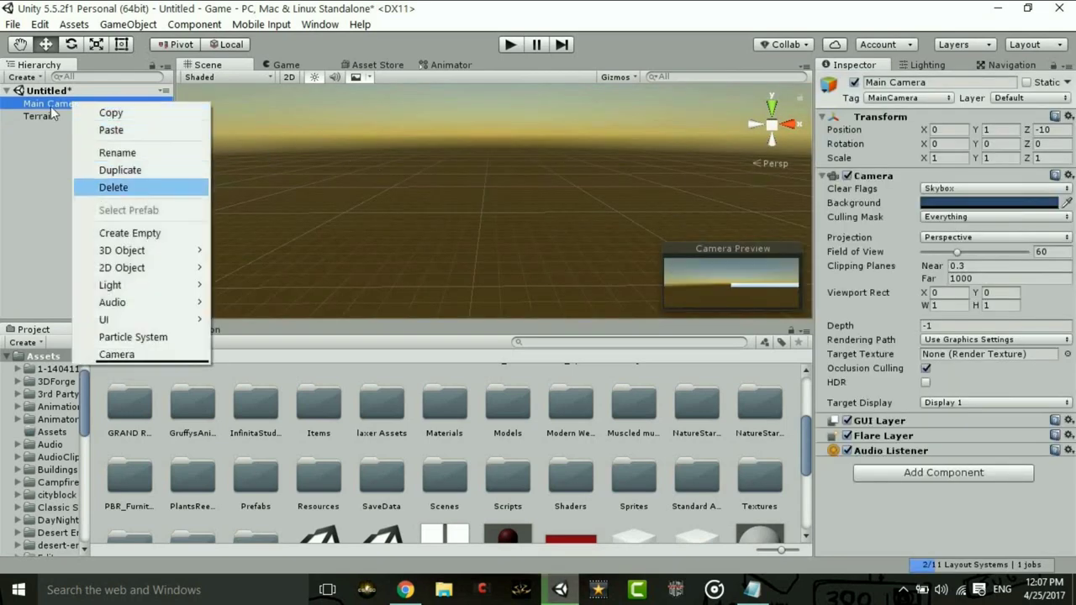
left_click(126, 190)
- Add a new light and select the Terrain in the Hierarchy
left_click(40, 74)
mouse_move(42, 164)
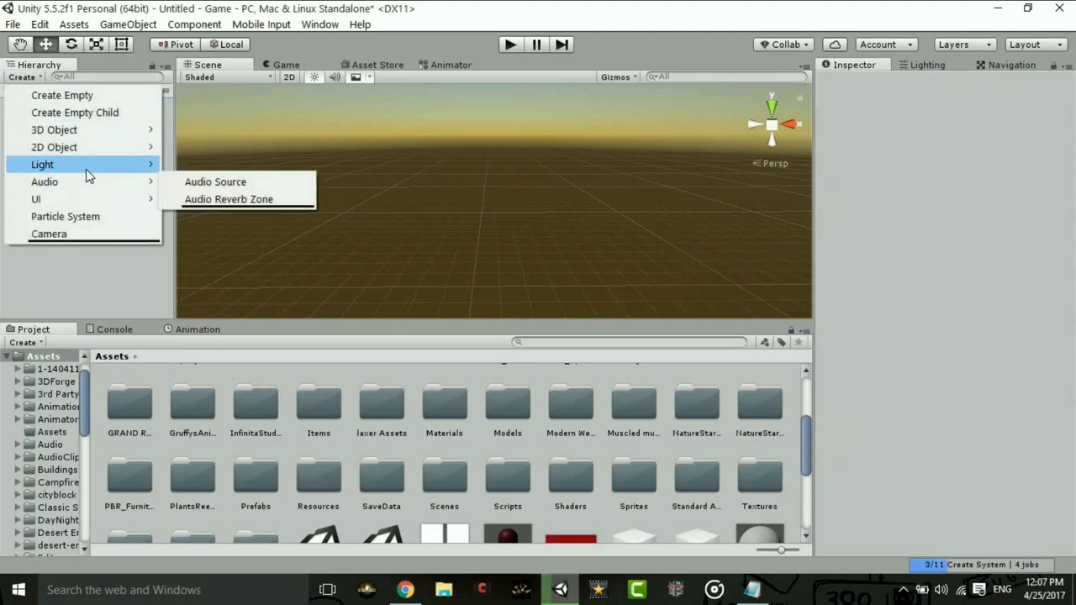
left_click(192, 172)
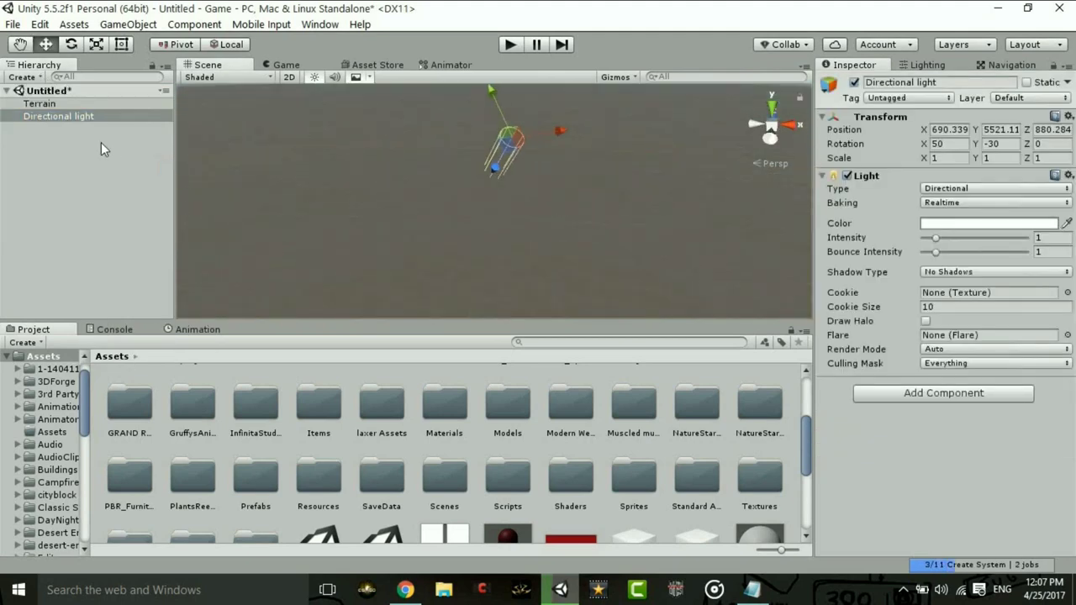
left_click(68, 105)
- Frame the terrain and pick Raise/Lower Terrain with a soft brush at size 100
key("f")
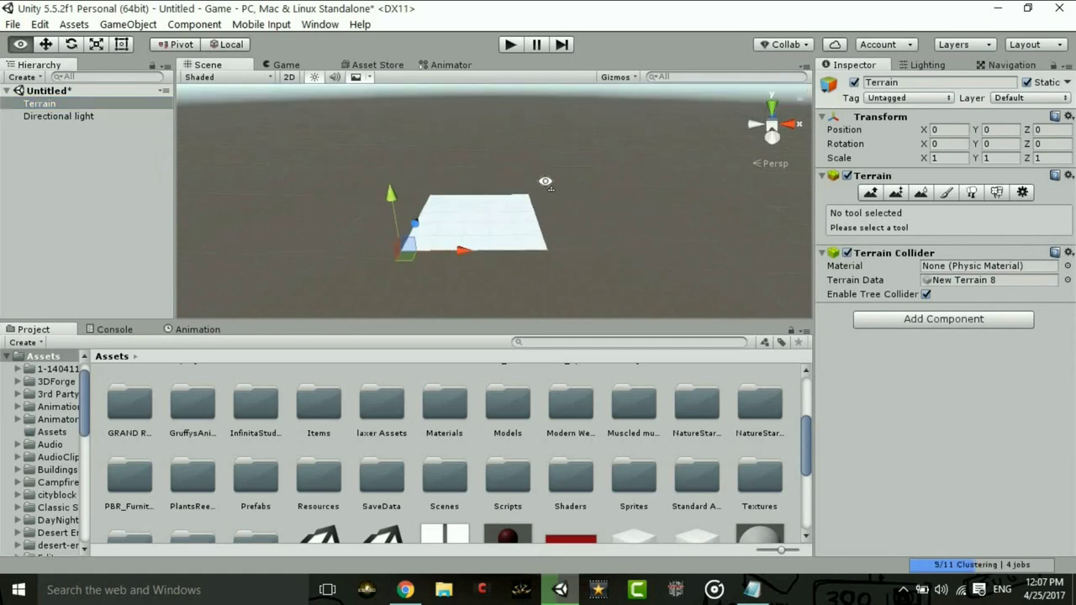
scroll(538, 194, "up", 3)
left_click_drag(537, 193, 591, 180, "alt")
left_click(875, 193)
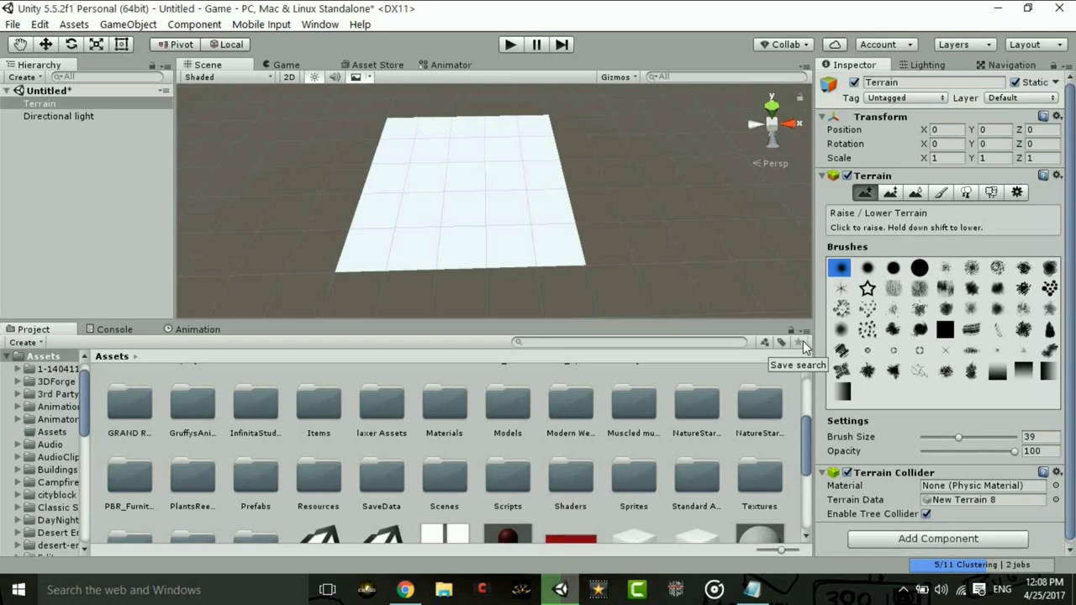
left_click(997, 309)
middle_click_drag(406, 219, 605, 278)
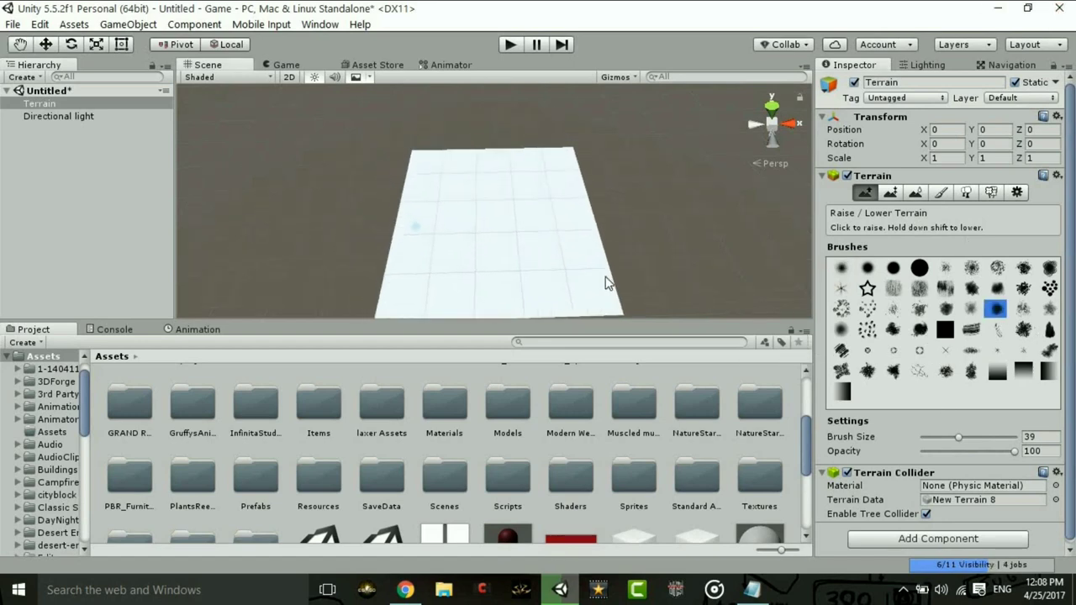
left_click_drag(999, 438, 1019, 437)
mouse_move(442, 197)
middle_mouse_down()
mouse_move(462, 178)
mouse_move(431, 158)
middle_mouse_up()
- Paint jagged ridges and tall peaks along the far, right and left terrain edges
mouse_move(434, 152)
left_mouse_down()
mouse_move(580, 152)
mouse_move(615, 278)
mouse_move(445, 298)
mouse_move(424, 264)
mouse_move(440, 208)
mouse_move(435, 156)
left_mouse_up()
mouse_move(435, 155)
right_mouse_down()
mouse_move(546, 143)
mouse_move(525, 111)
mouse_move(589, 151)
right_mouse_up()
left_click_drag(625, 175, 584, 154)
left_click_drag(301, 205, 341, 187)
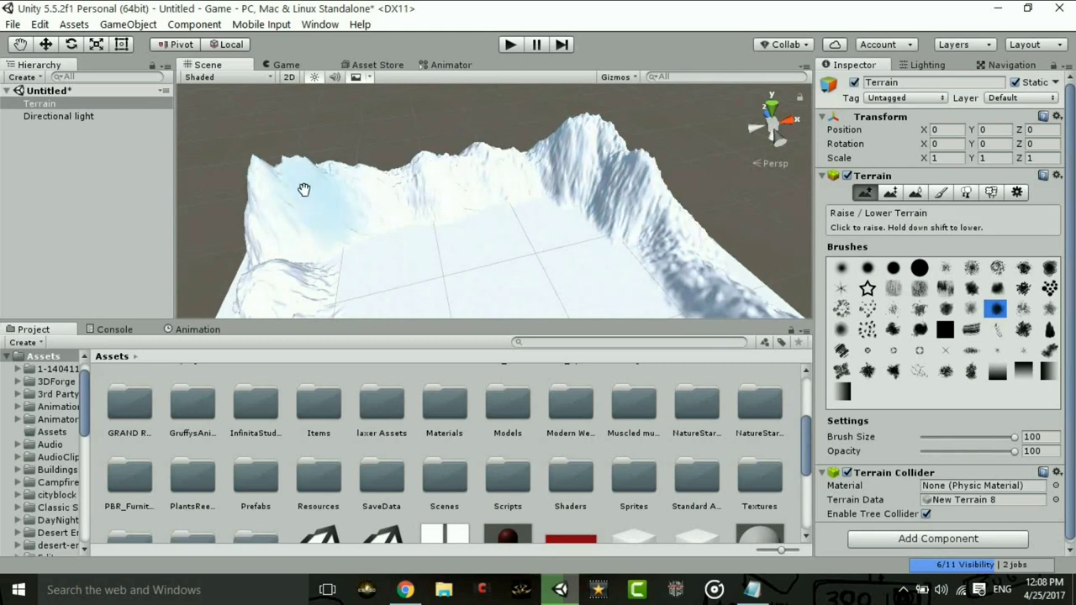
mouse_move(304, 190)
right_mouse_down()
mouse_move(165, 174)
mouse_move(126, 210)
mouse_move(1004, 205)
right_mouse_up()
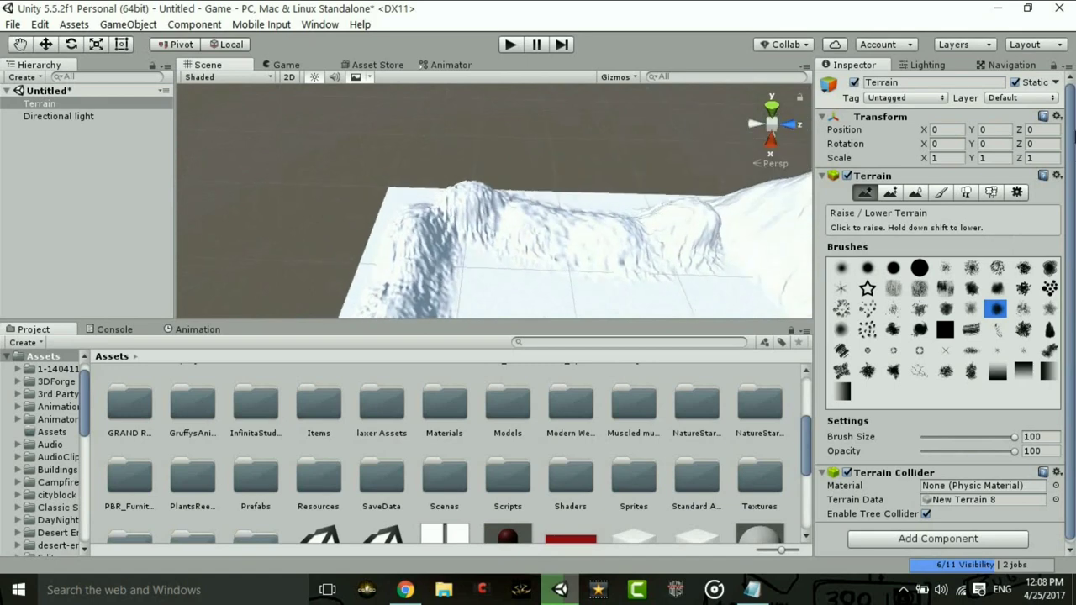
mouse_move(460, 215)
left_mouse_down()
mouse_move(441, 214)
mouse_move(455, 200)
left_mouse_up()
mouse_move(315, 209)
left_mouse_down("alt")
mouse_move(199, 263)
mouse_move(252, 241)
left_mouse_up("alt")
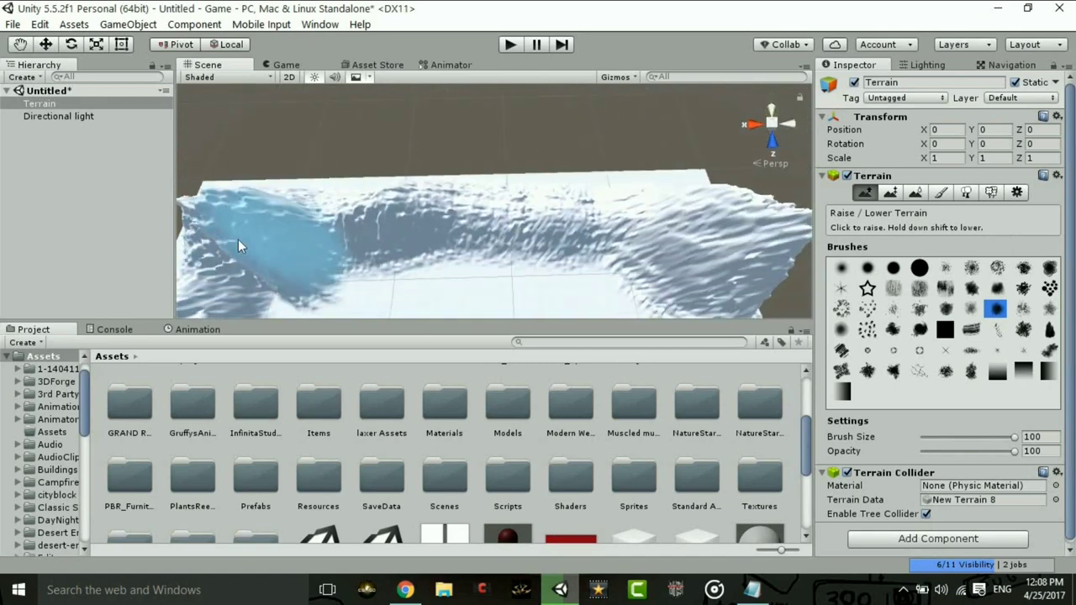
middle_click_drag(238, 239, 363, 192)
mouse_move(363, 193)
left_mouse_down()
mouse_move(347, 220)
mouse_move(491, 120)
left_mouse_up()
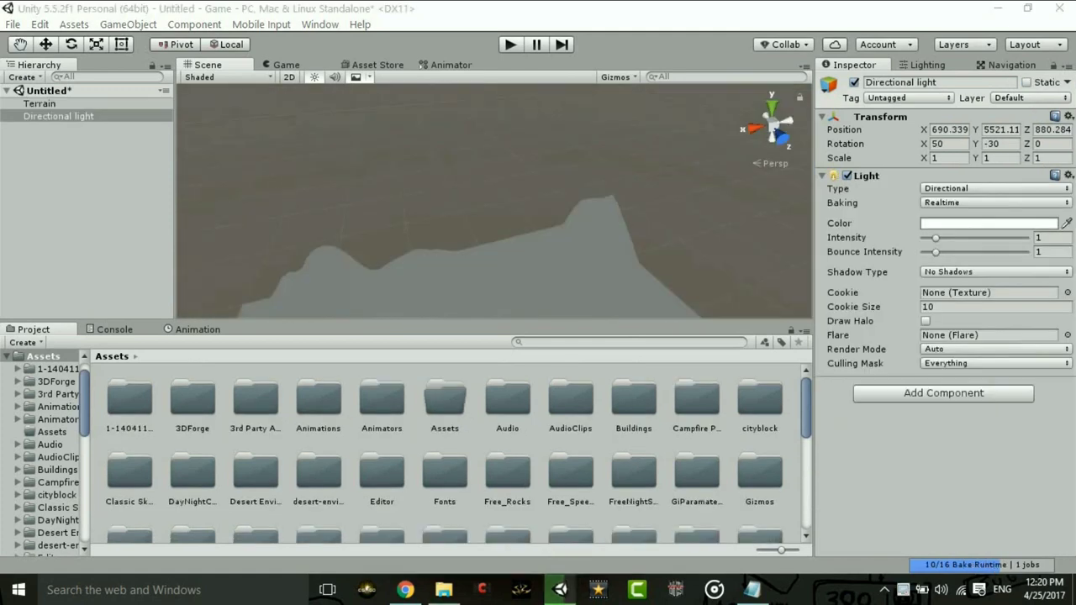
- Open the Lighting settings and turn Fog off
right_click_drag(408, 175, 468, 219)
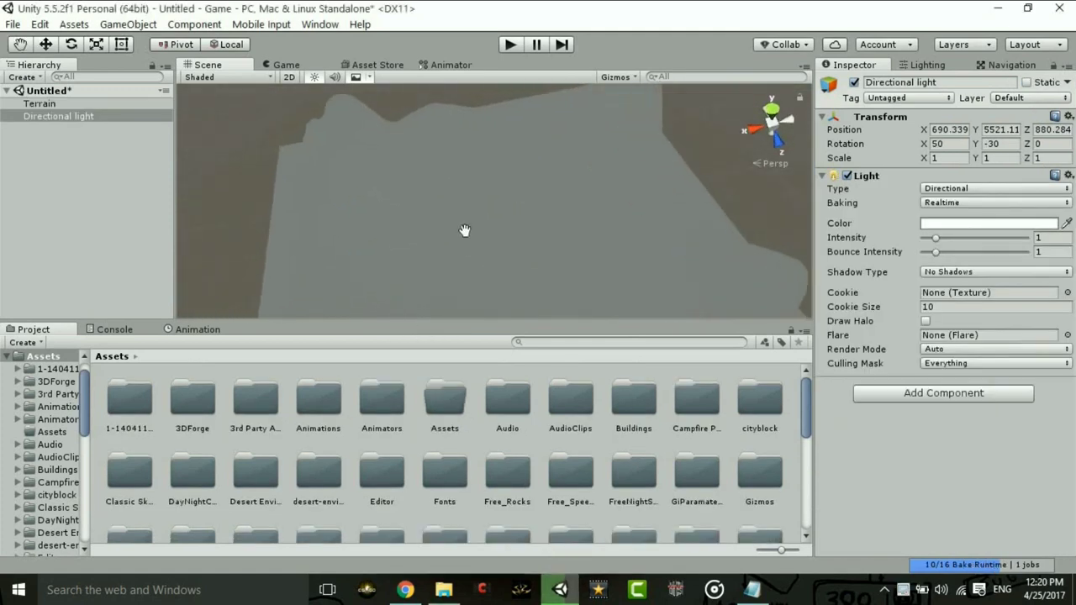
mouse_move(459, 255)
right_mouse_down()
mouse_move(569, 179)
mouse_move(569, 165)
right_mouse_up()
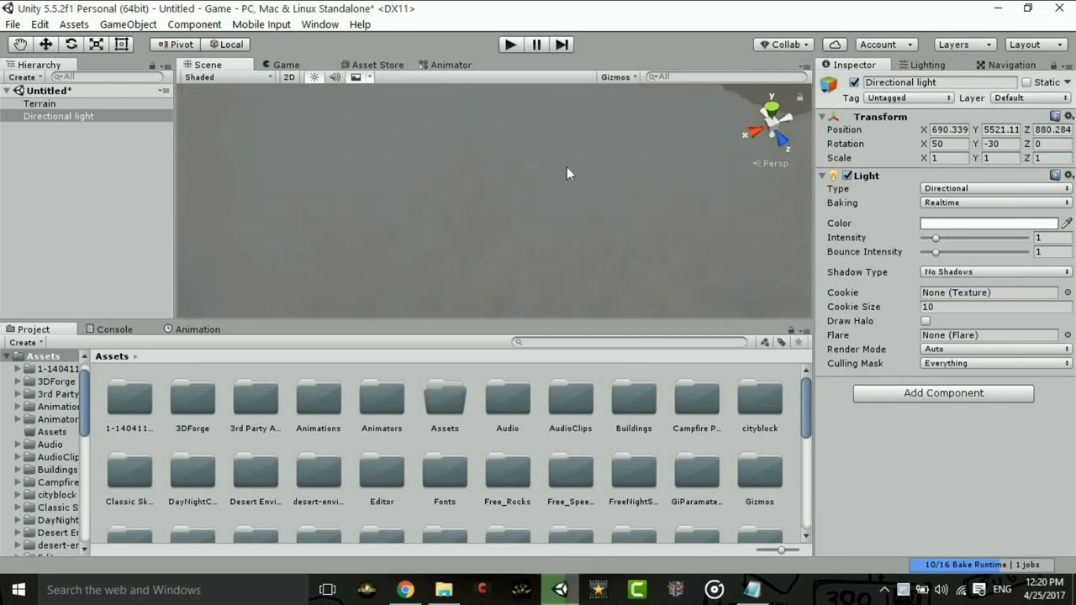
right_click_drag(568, 173, 269, 35)
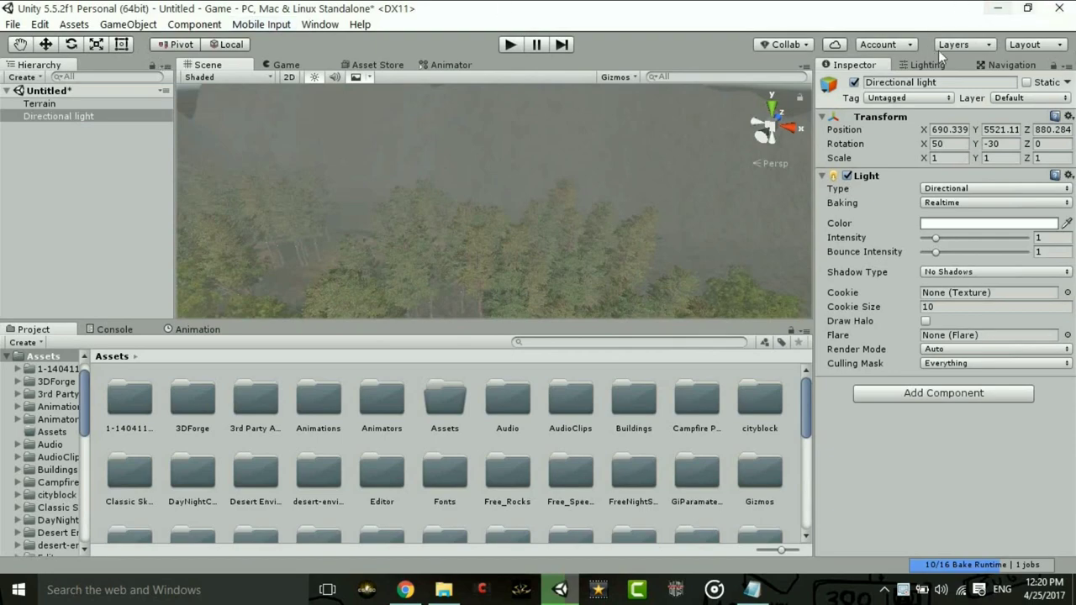
left_click(940, 62)
left_click(833, 420)
- Orbit and zoom over the fog-free terrain to inspect it from above
mouse_move(454, 266)
left_mouse_down("alt")
mouse_move(396, 188)
mouse_move(516, 191)
mouse_move(488, 178)
left_mouse_up("alt")
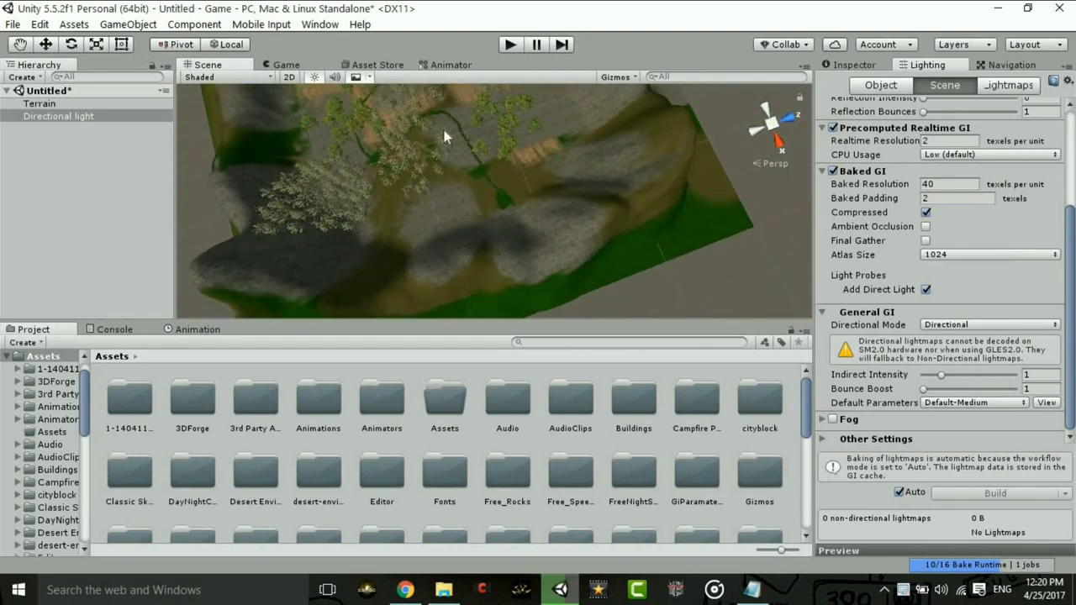
mouse_move(443, 131)
middle_mouse_down()
mouse_move(496, 249)
mouse_move(523, 249)
mouse_move(471, 230)
middle_mouse_up()
scroll(454, 193, "up", 3)
scroll(438, 152, "up", 2)
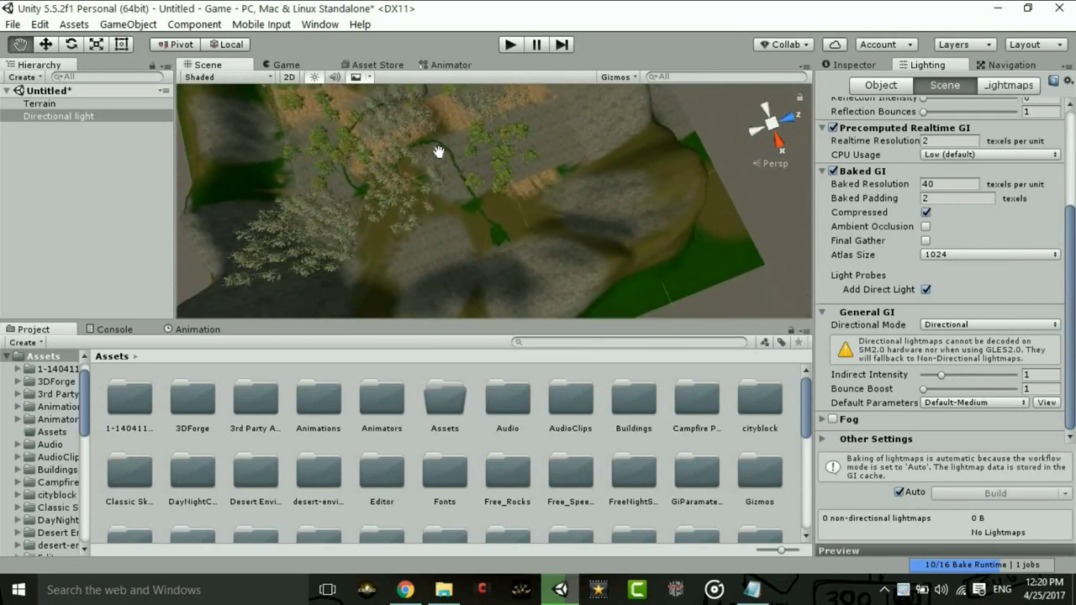
scroll(489, 196, "up", 2)
scroll(487, 194, "up", 2)
scroll(486, 194, "up", 2)
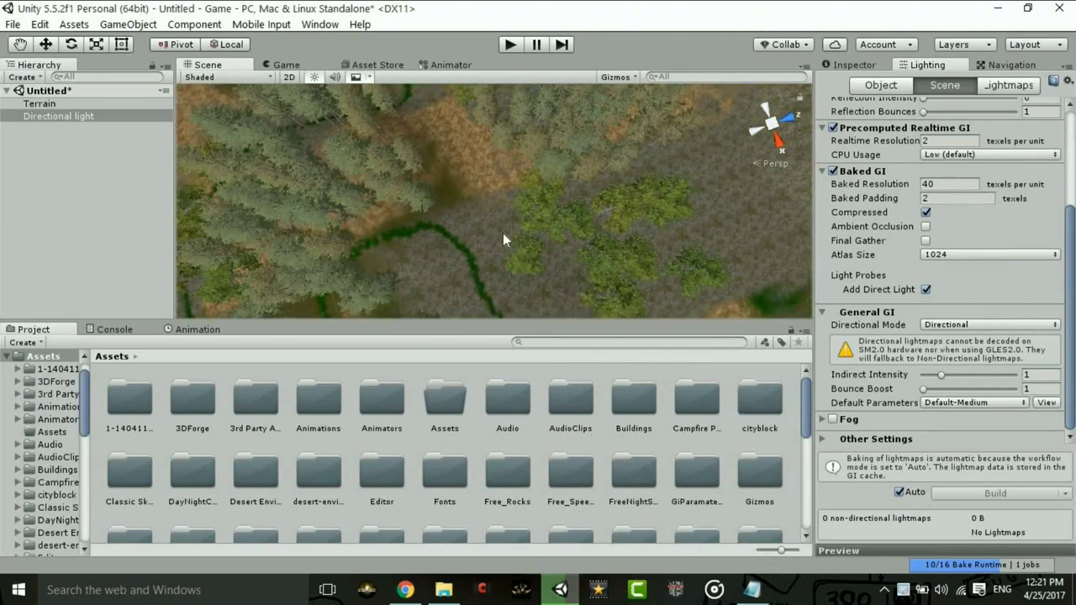
mouse_move(503, 240)
left_mouse_down("alt")
mouse_move(440, 160)
mouse_move(313, 128)
mouse_move(597, 105)
left_mouse_up("alt")
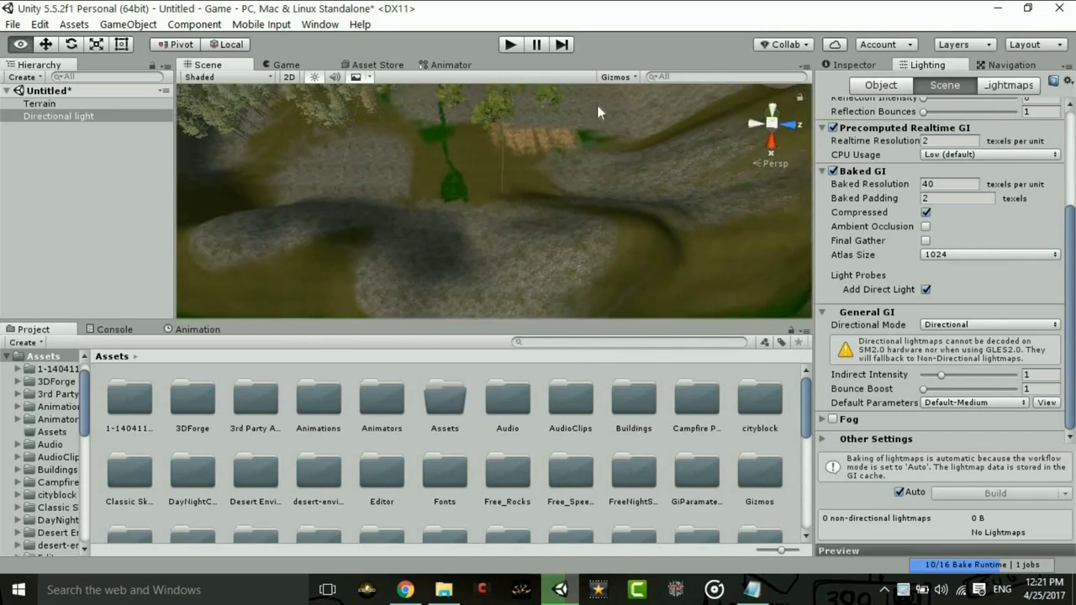
- Check the Directional Light's properties and browse the editor window list
left_click(856, 67)
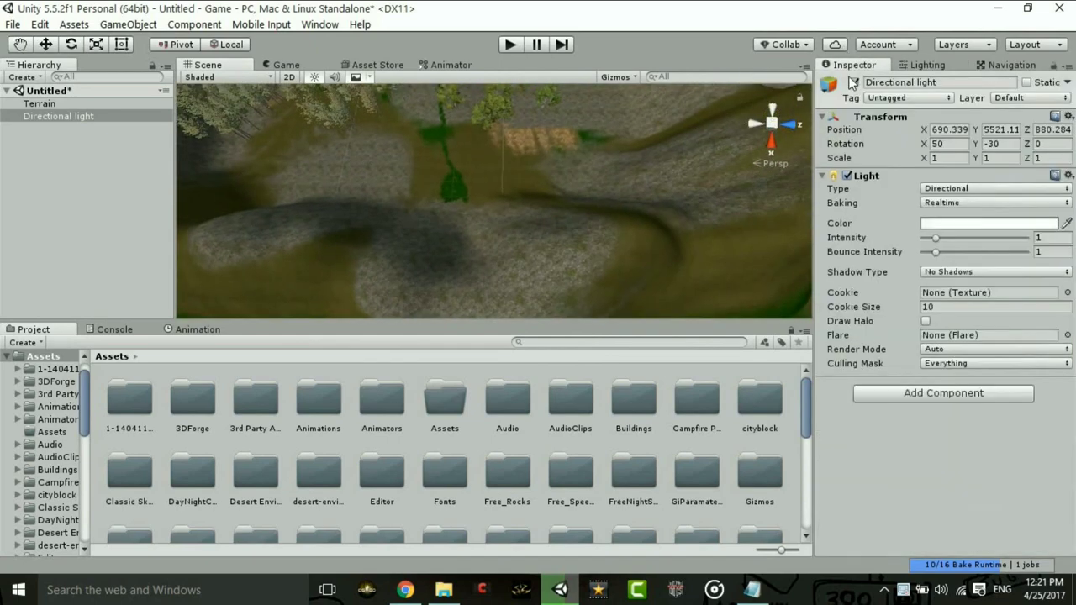
left_click(929, 64)
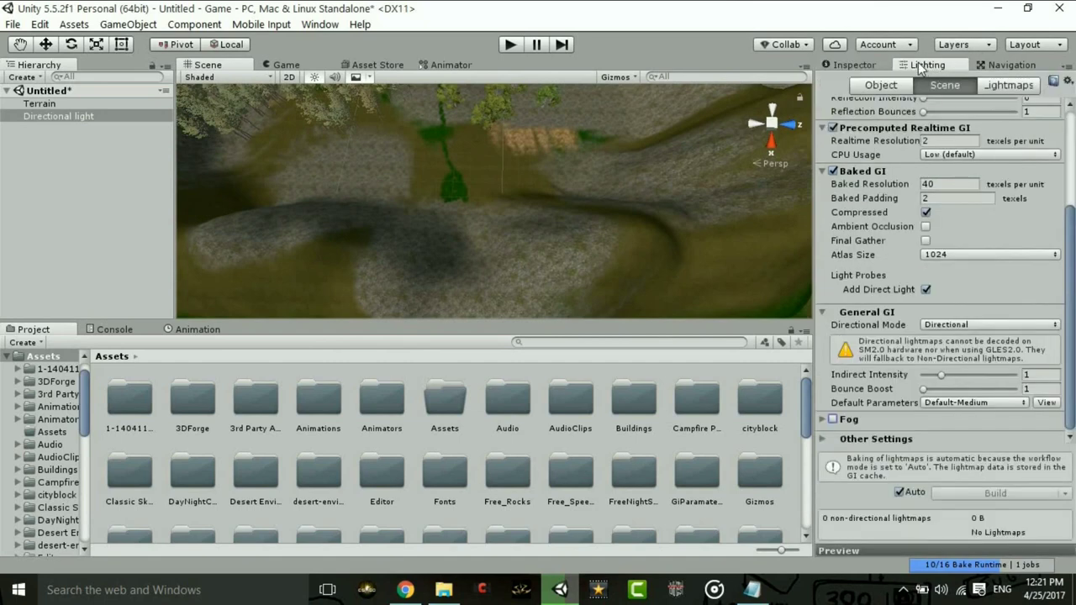
left_click(319, 24)
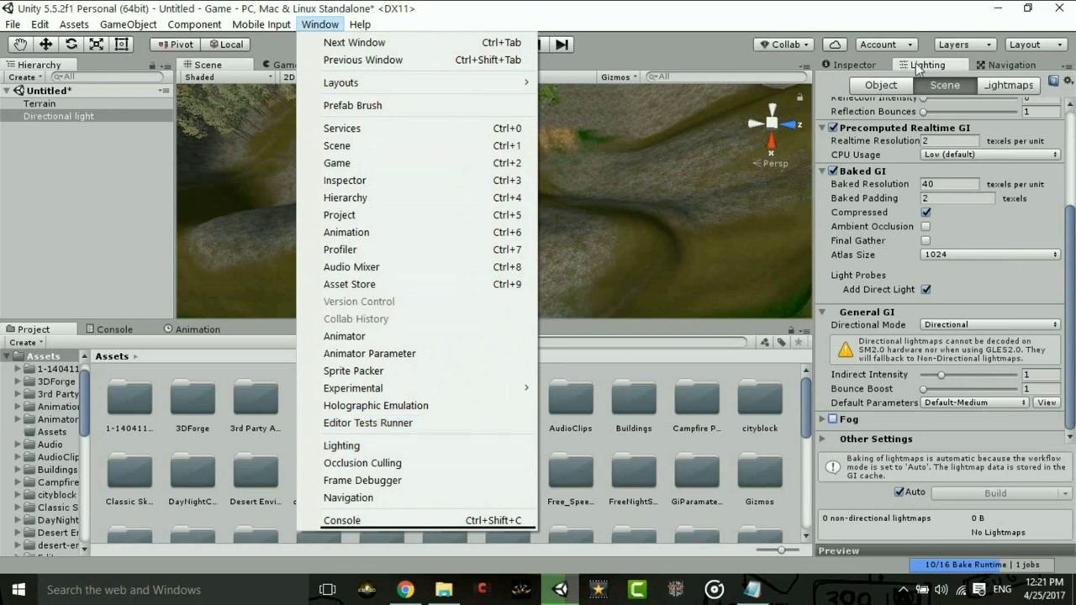
left_click(869, 69)
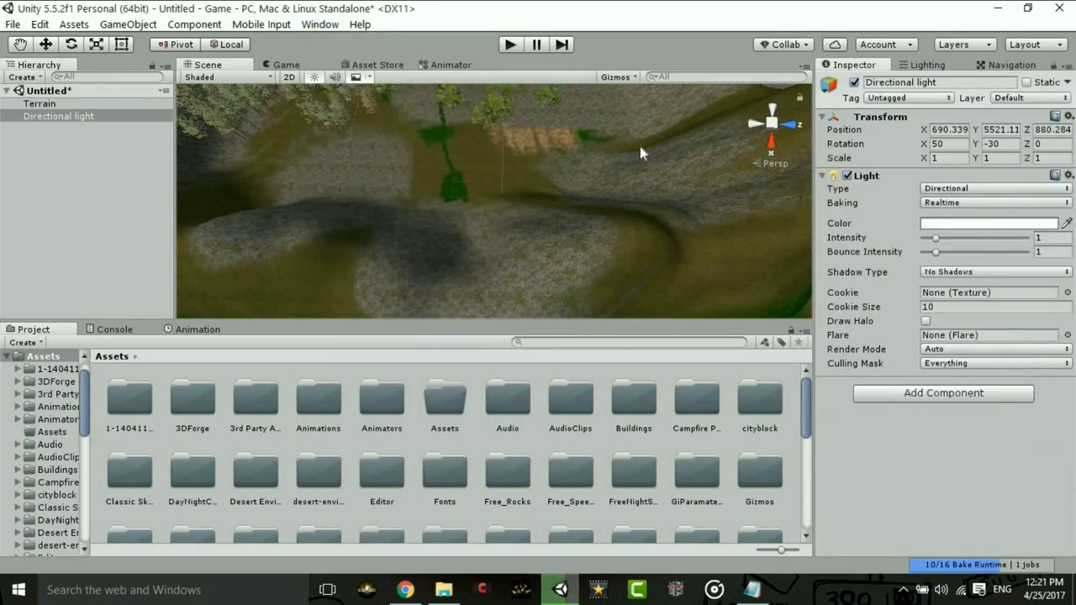
- Turn Fog back on and preview the foggy hills in the Game view before returning to Scene
right_click_drag(600, 191, 583, 150)
left_click(938, 60)
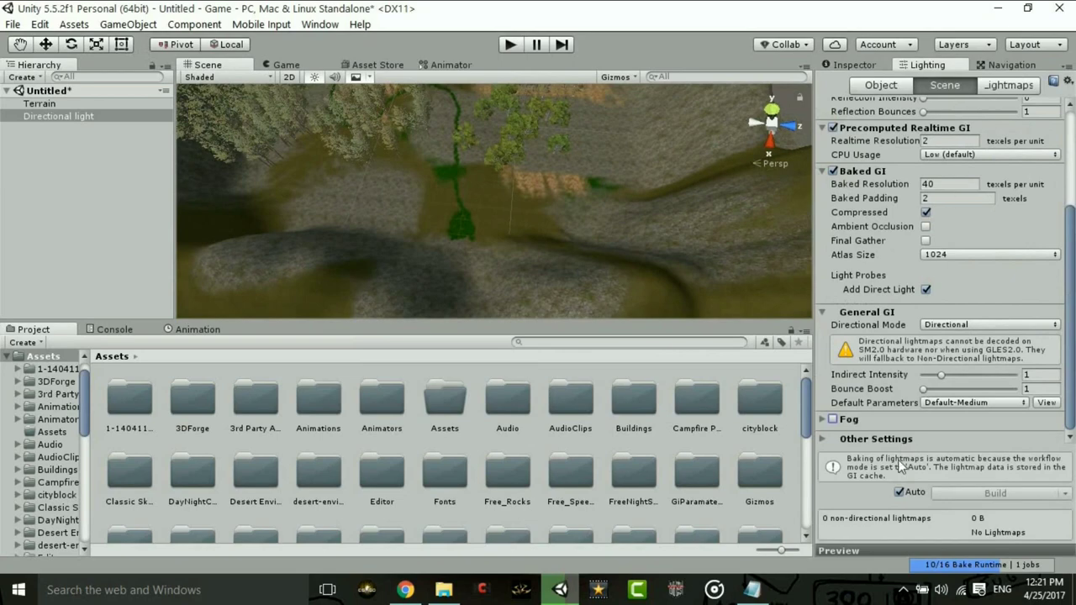
left_click(833, 419)
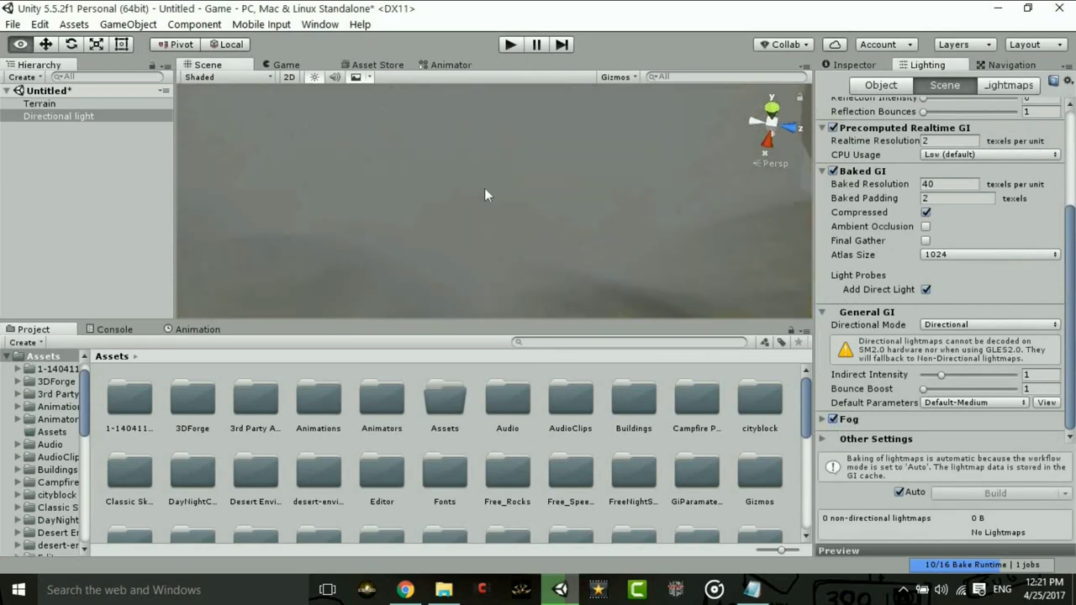
mouse_move(567, 217)
right_mouse_down()
mouse_move(547, 110)
mouse_move(577, 182)
mouse_move(586, 547)
mouse_move(558, 372)
mouse_move(572, 227)
mouse_move(589, 228)
mouse_move(582, 236)
mouse_move(473, 222)
right_mouse_up()
left_click(286, 64)
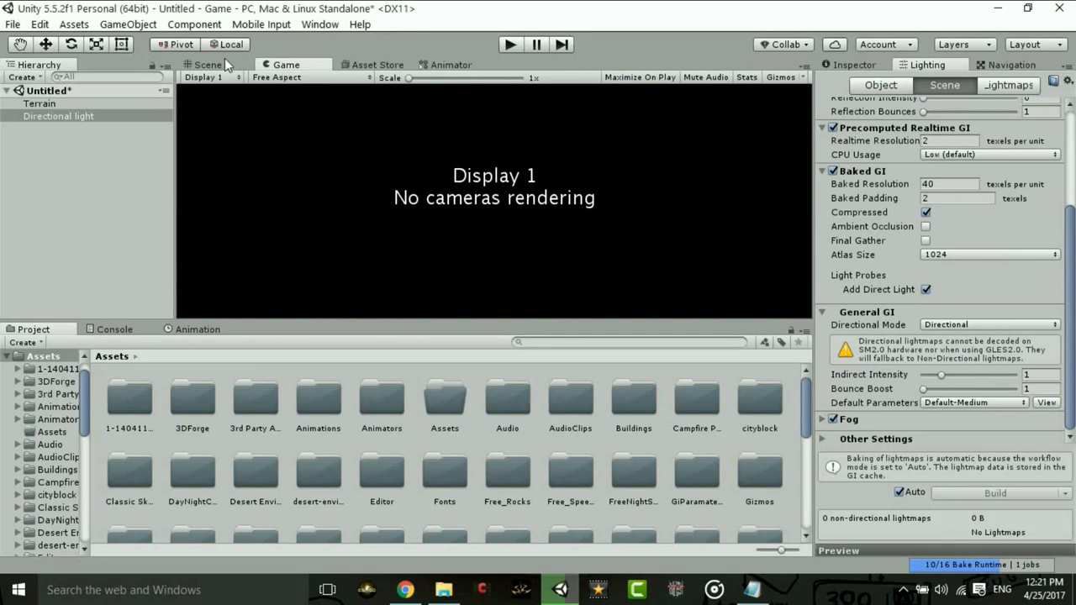
left_click(225, 62)
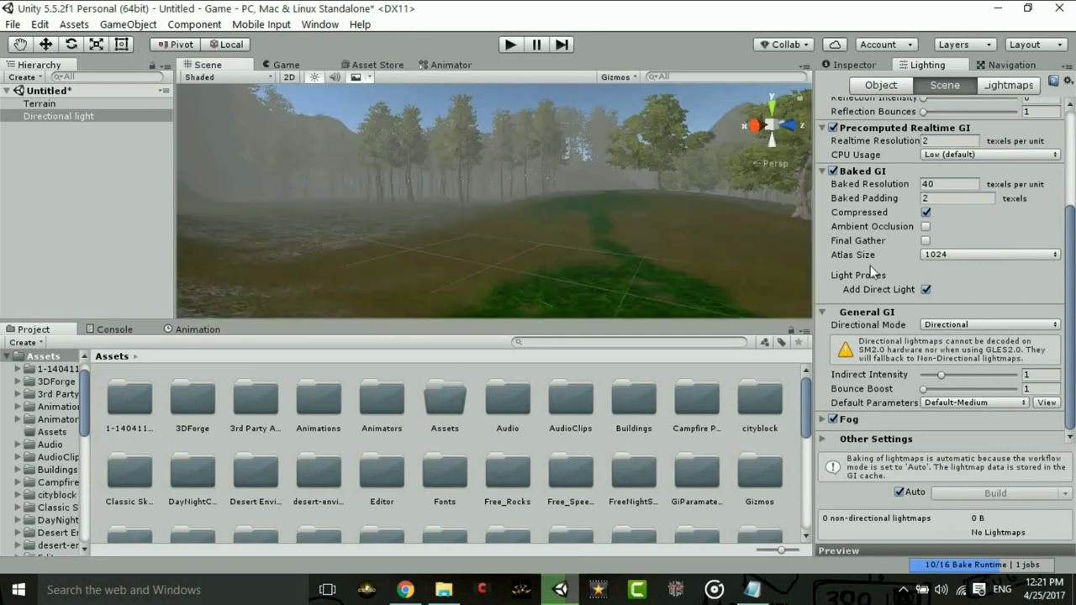
- Open the Standard Assets > Characters > FirstPersonCharacter > Prefabs folder
scroll(411, 394, "down", 2)
scroll(644, 463, "down", 3)
left_click(697, 445)
double_click(697, 429)
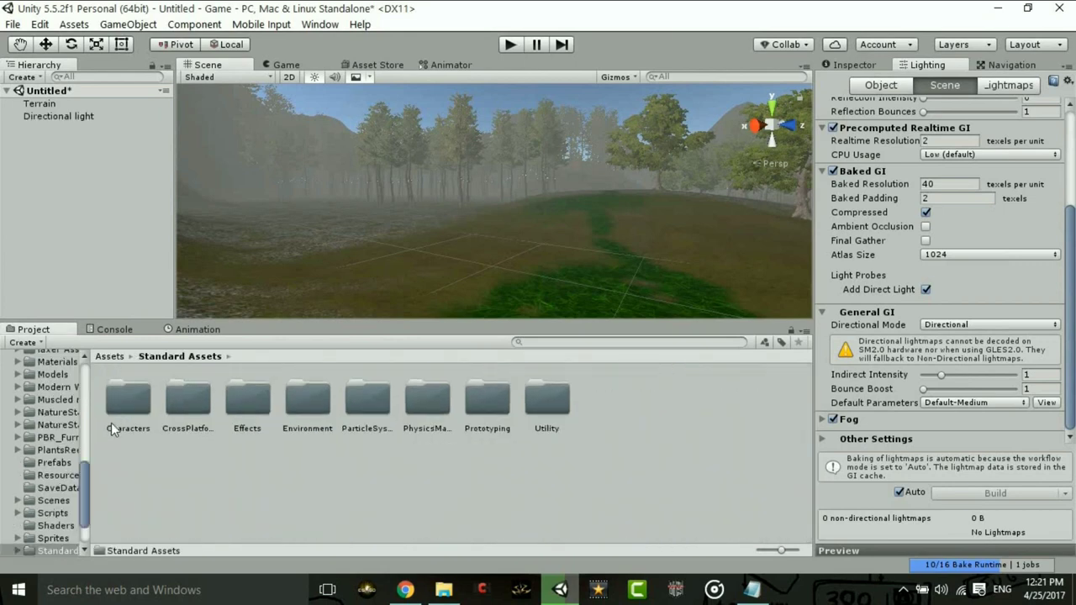
double_click(128, 399)
double_click(127, 412)
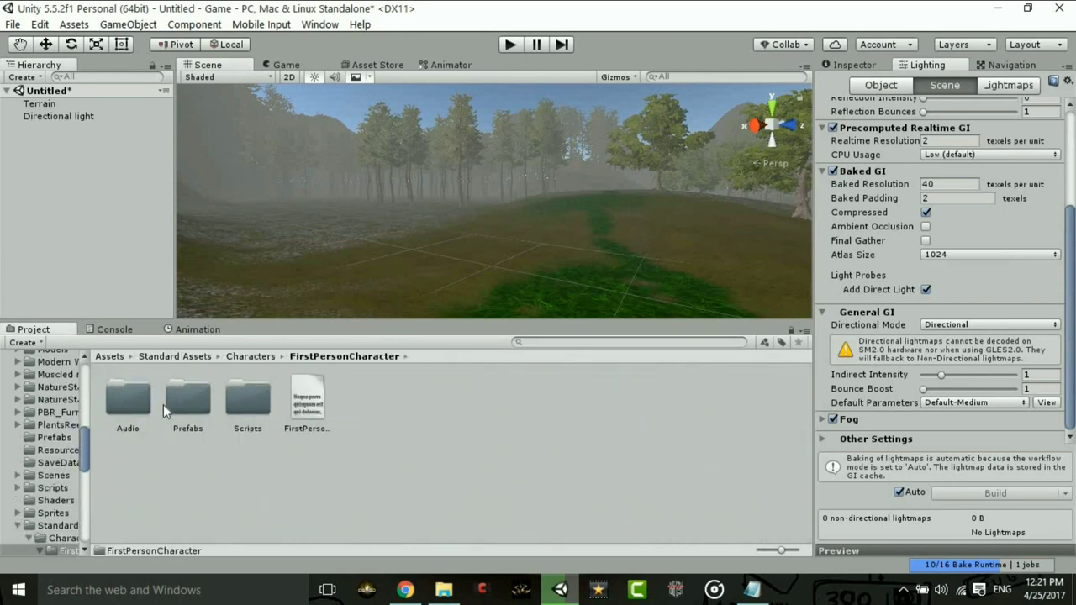
left_click(199, 399)
double_click(199, 402)
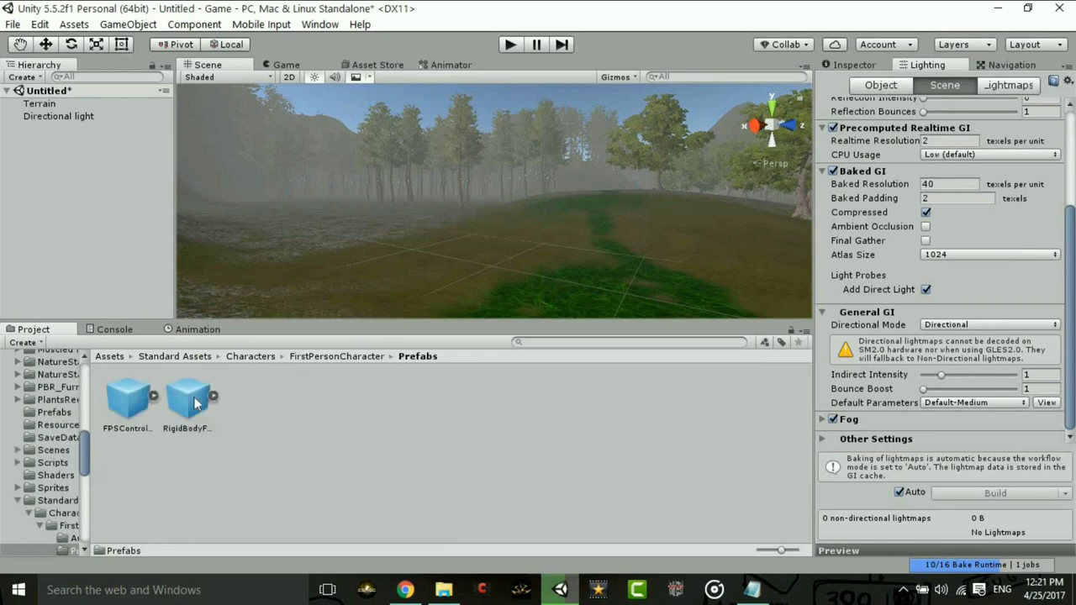
- Place the RigidBodyFPSController prefab on the grass and lift it above the ground
right_click_drag(336, 235, 673, 242)
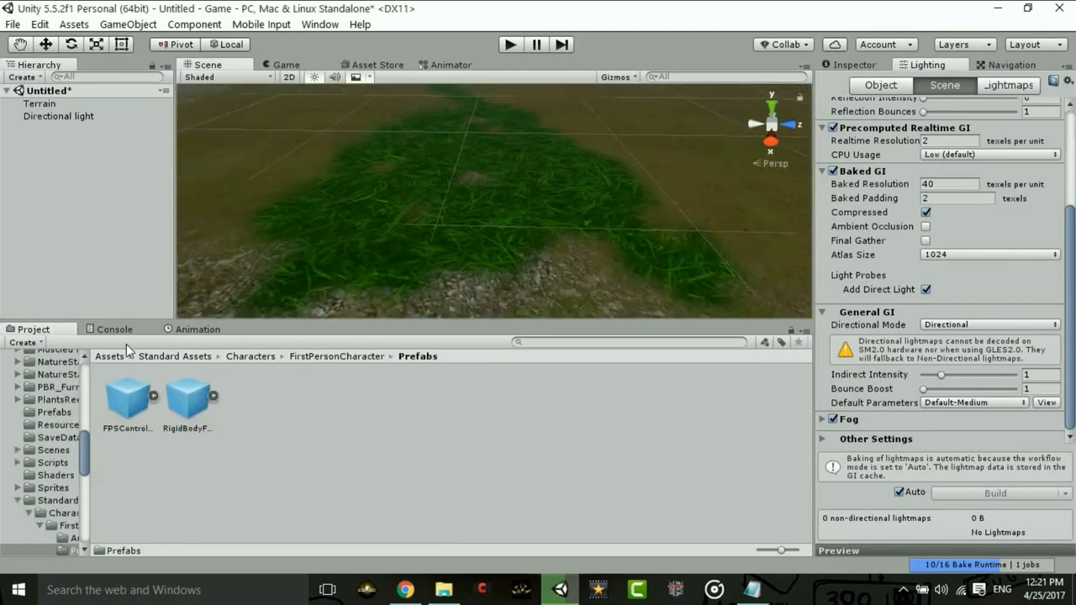
mouse_move(187, 399)
left_mouse_down()
mouse_move(433, 185)
mouse_move(471, 190)
left_mouse_up()
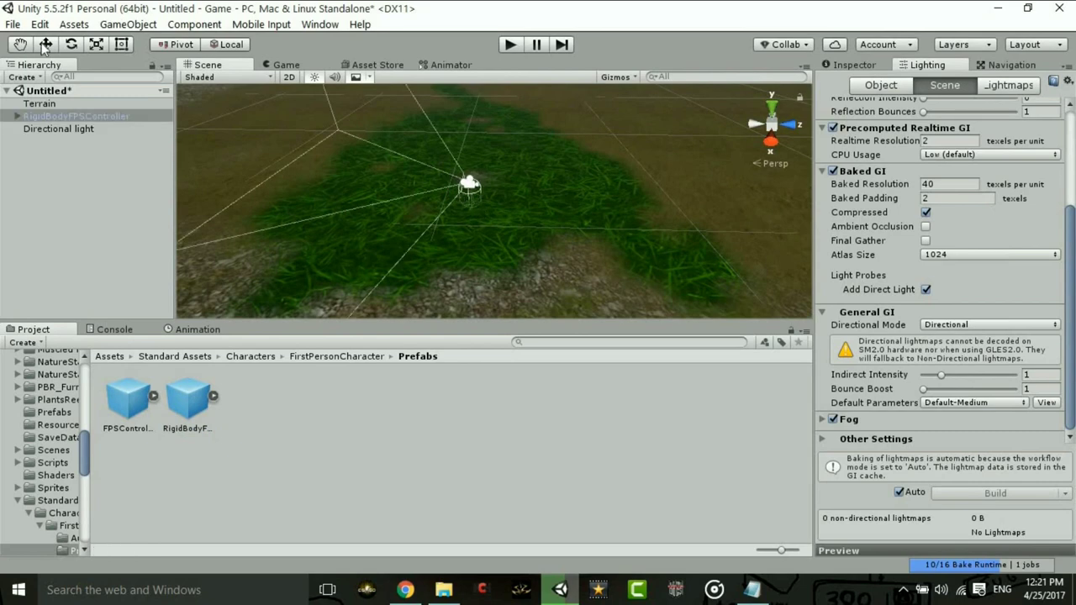
key("w")
left_click_drag(466, 138, 465, 101)
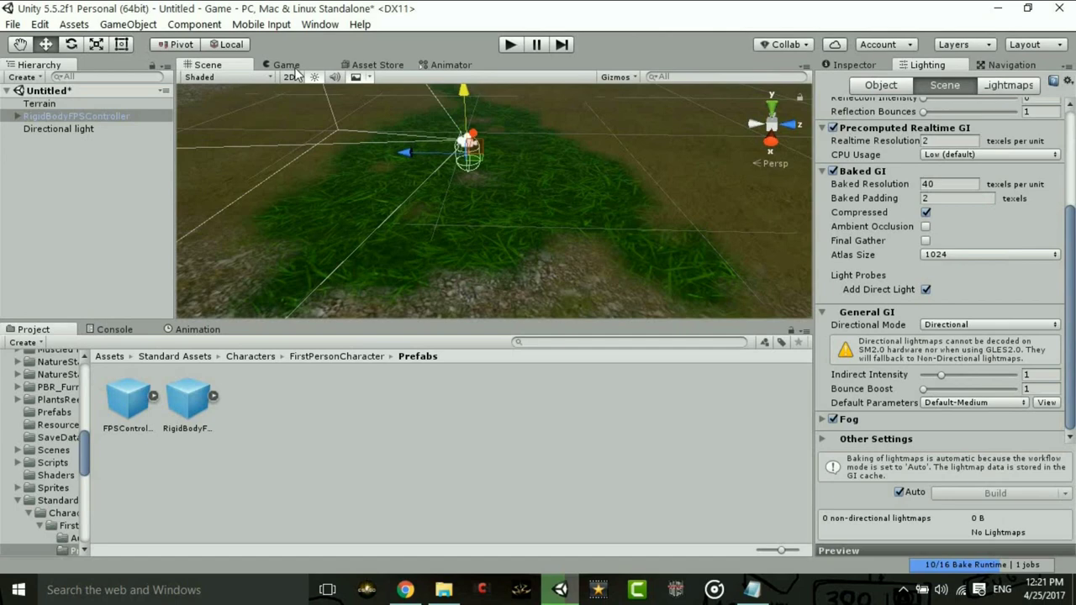
- Add the FPSController prefab to the scene and raise it slightly
mouse_move(128, 399)
left_mouse_down()
mouse_move(500, 185)
mouse_move(499, 197)
mouse_move(502, 101)
left_mouse_up()
middle_click_drag(500, 101, 521, 174)
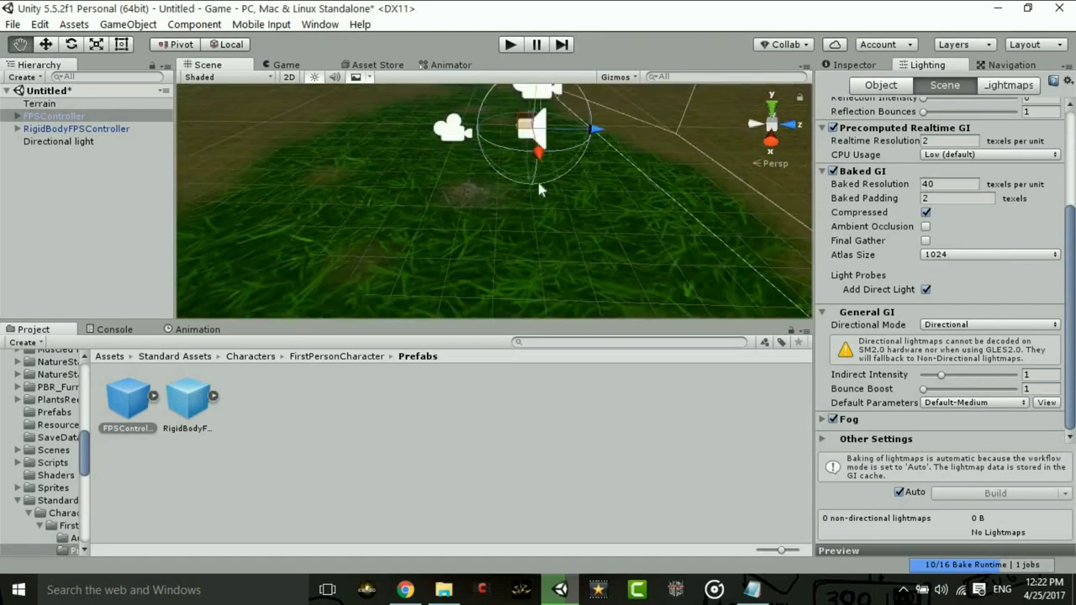
left_click(454, 137)
left_click(538, 120)
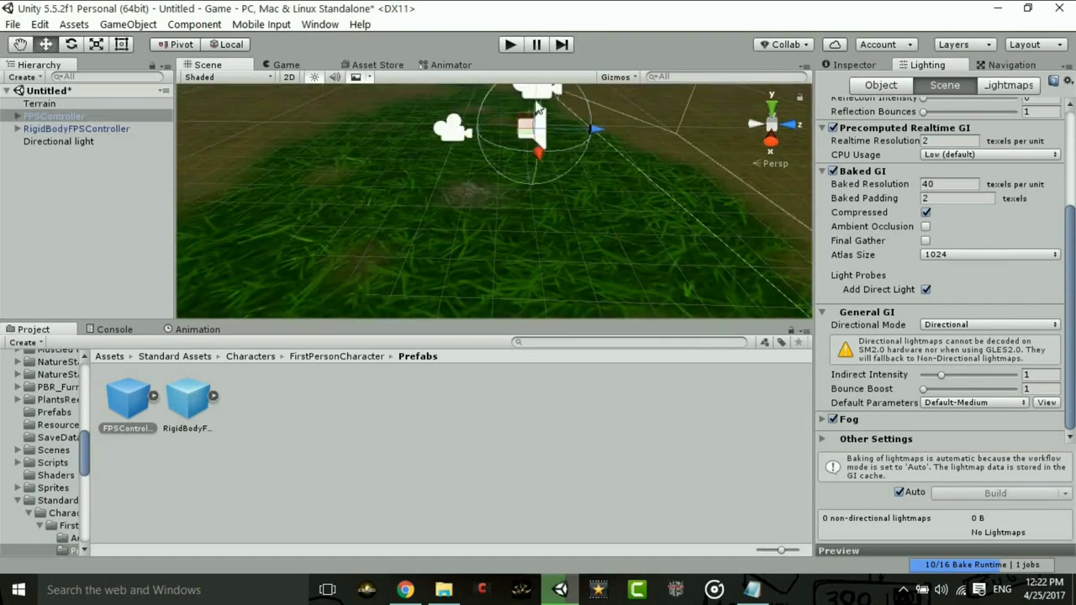
middle_click_drag(538, 120, 574, 211)
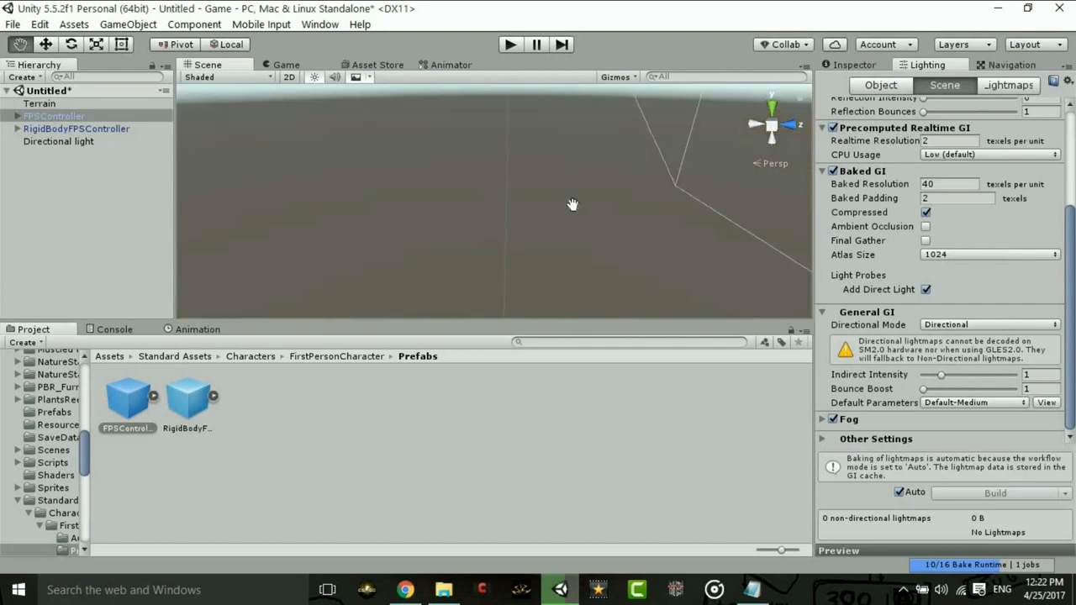
middle_click_drag(574, 210, 521, 189)
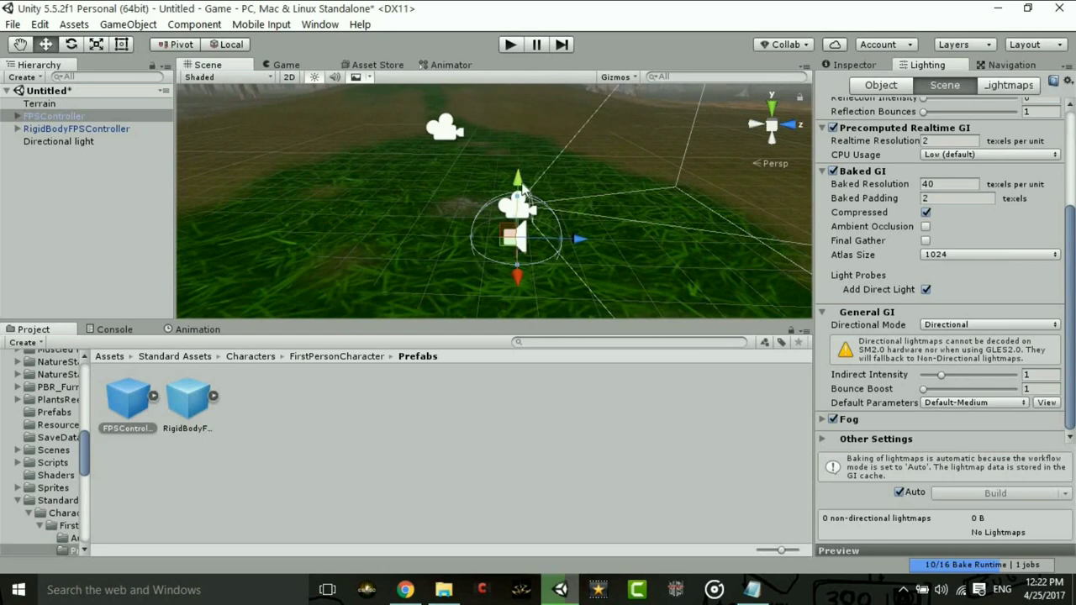
left_click_drag(522, 190, 488, 160)
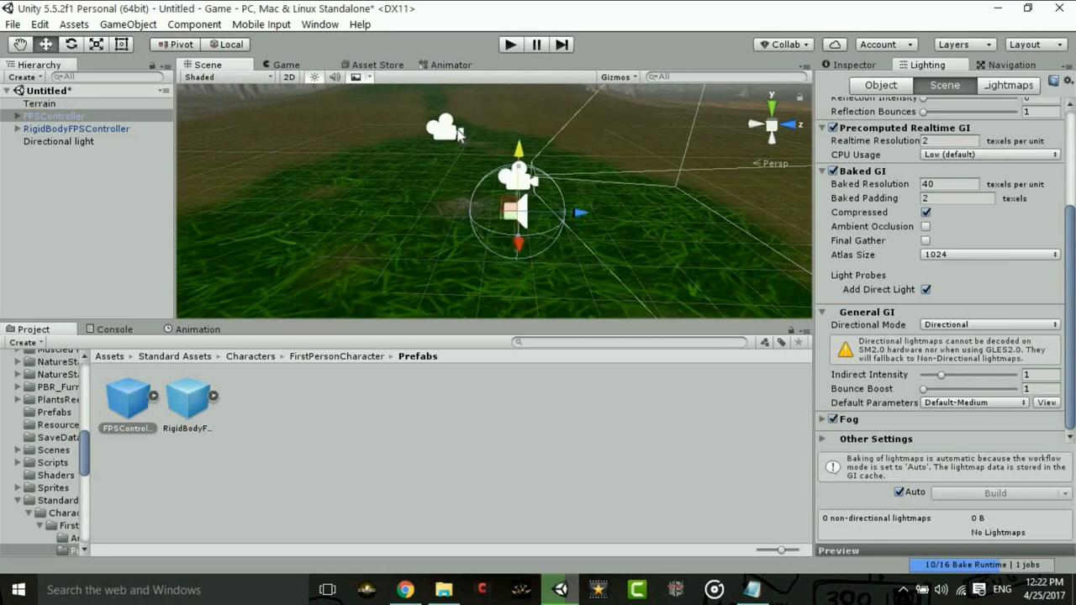
- Lower the RigidBodyFPSController closer to the grass
left_click(443, 128)
mouse_move(449, 91)
left_mouse_down()
mouse_move(458, 151)
mouse_move(452, 131)
left_mouse_up()
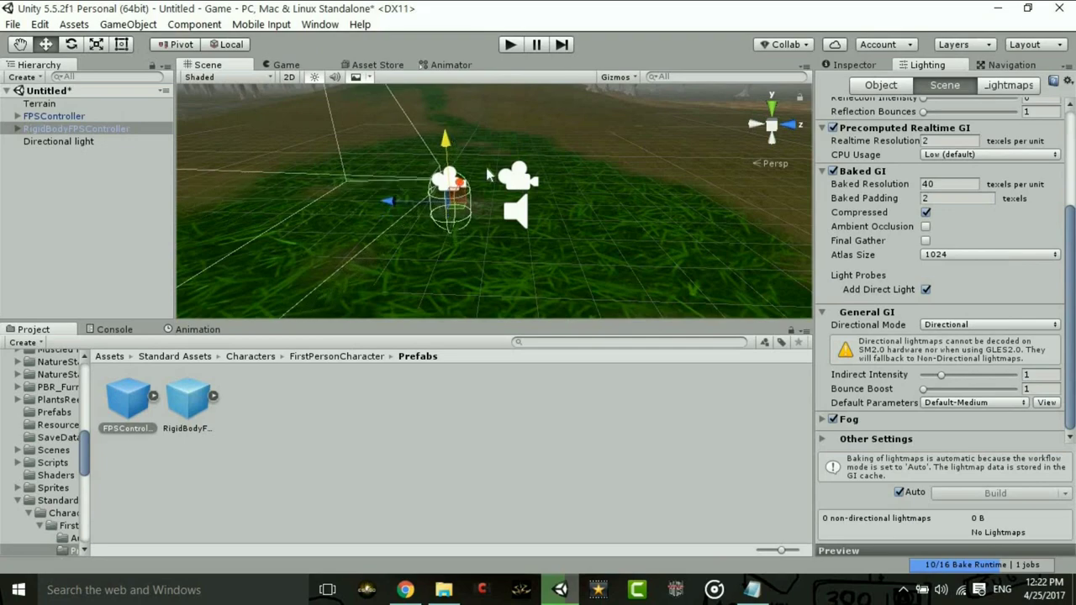
middle_click_drag(487, 174, 490, 169)
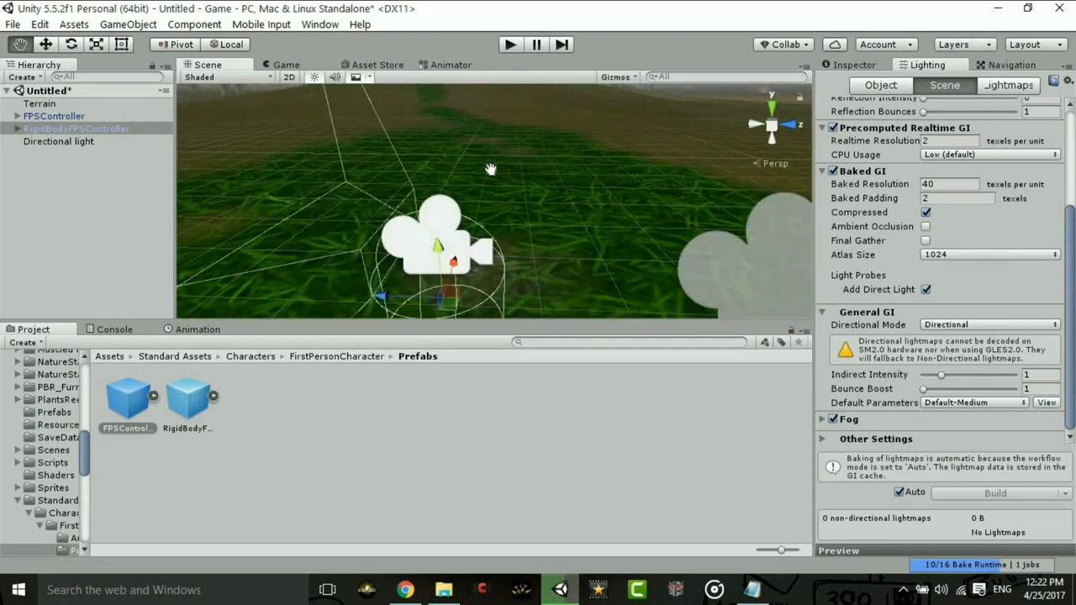
scroll(492, 172, "down", 5)
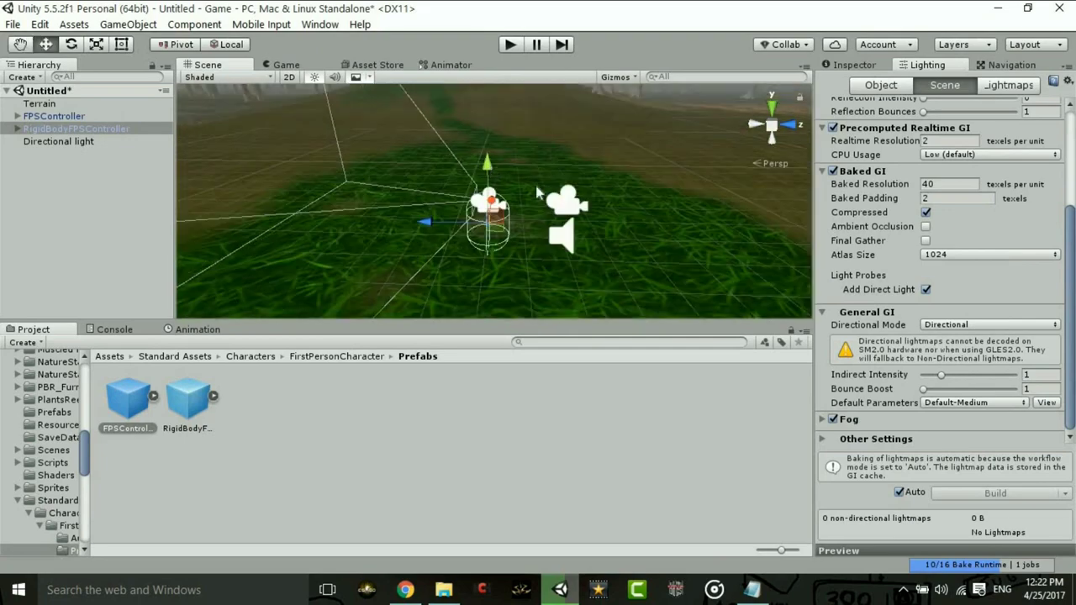
- Delete the FPSController and raise the RigidBodyFPSController just above the grass
right_click(93, 117)
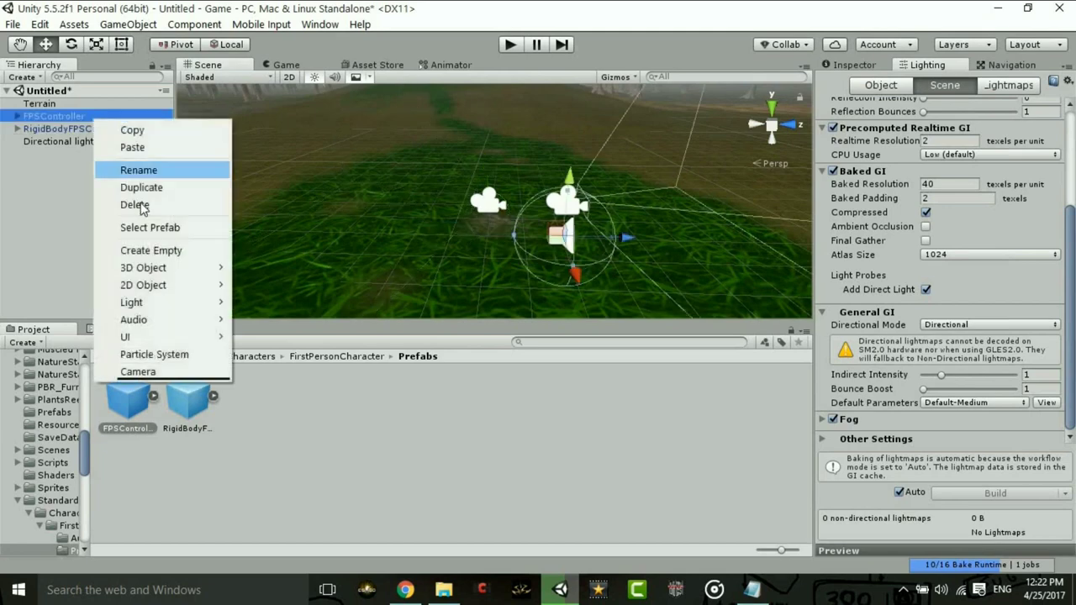
left_click(121, 204)
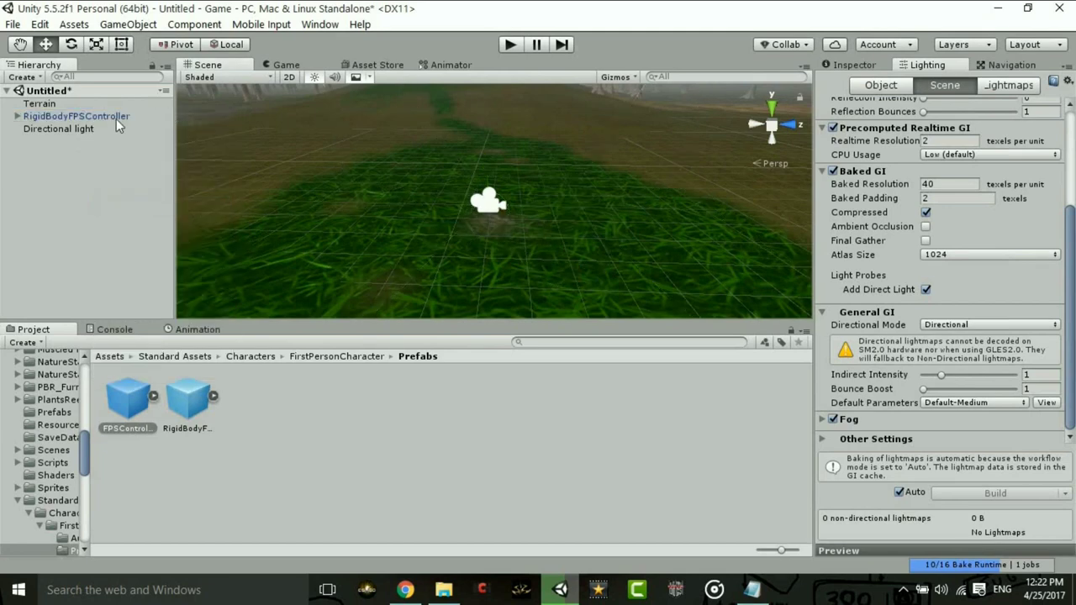
left_click(116, 119)
left_click_drag(493, 170, 488, 139)
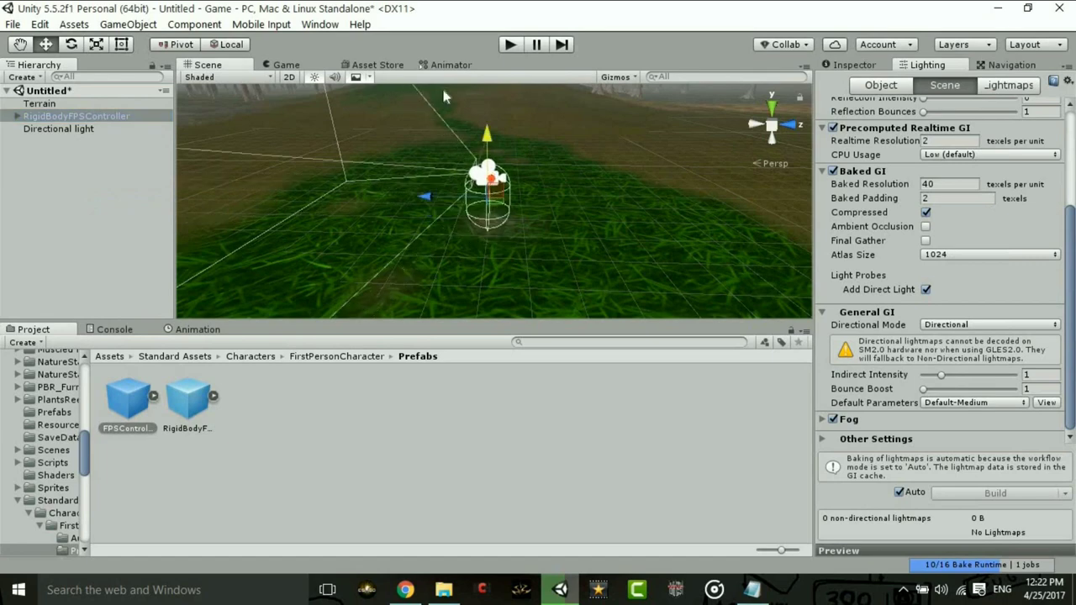
- Play the scene in the Game view, walk forward over the hill with W, then stop
left_click(297, 61)
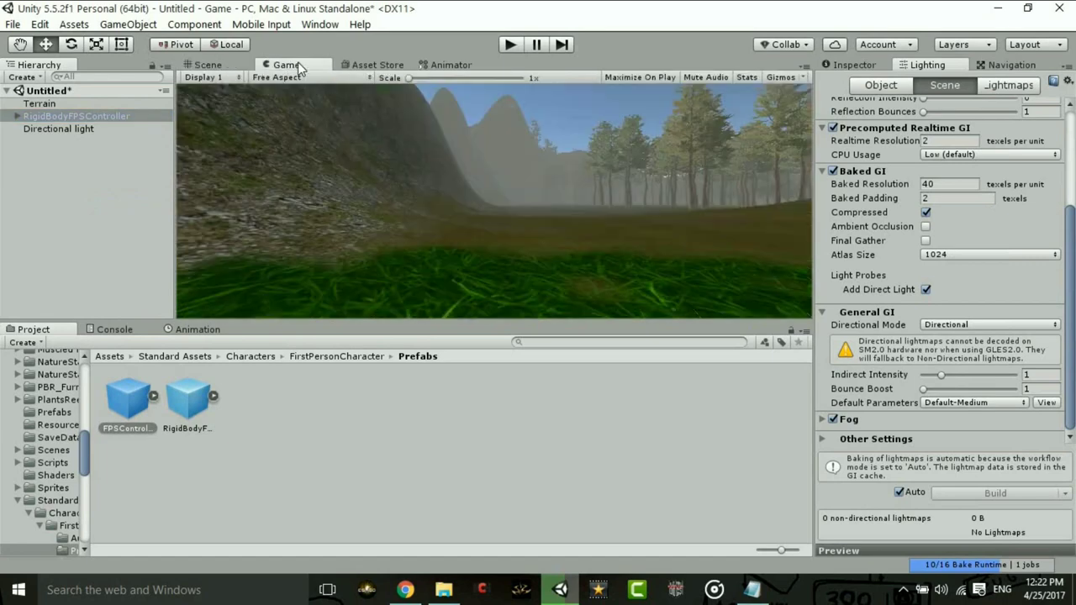
left_click(511, 45)
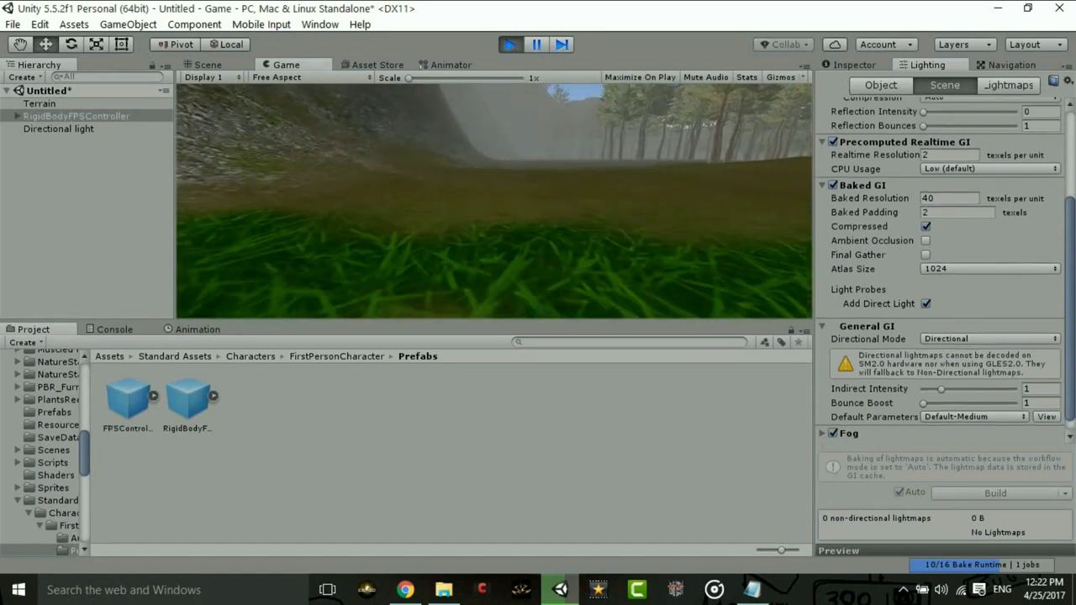
key("w")
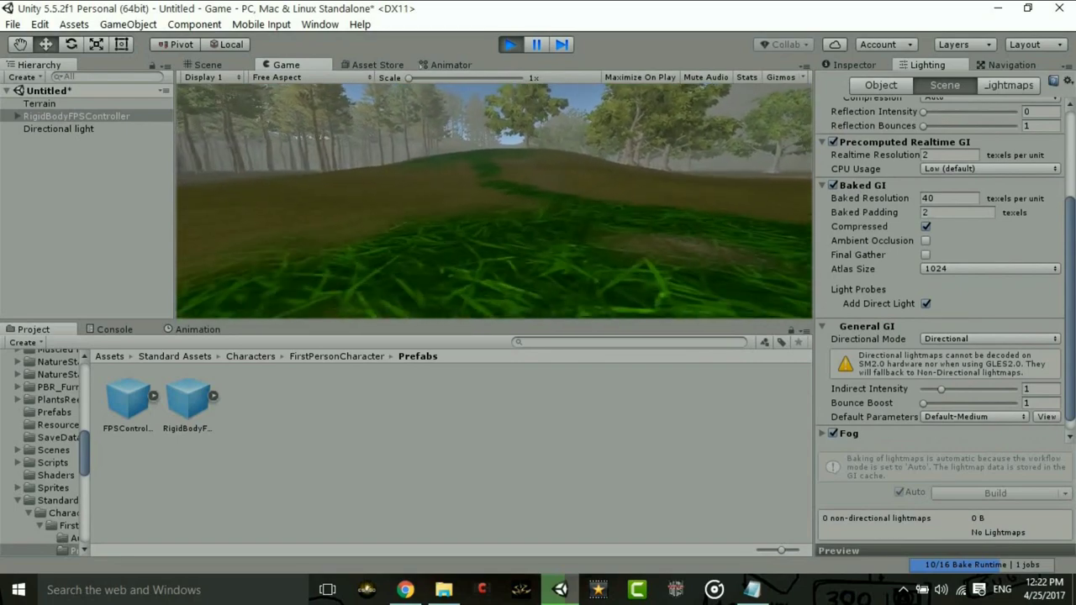
key("w")
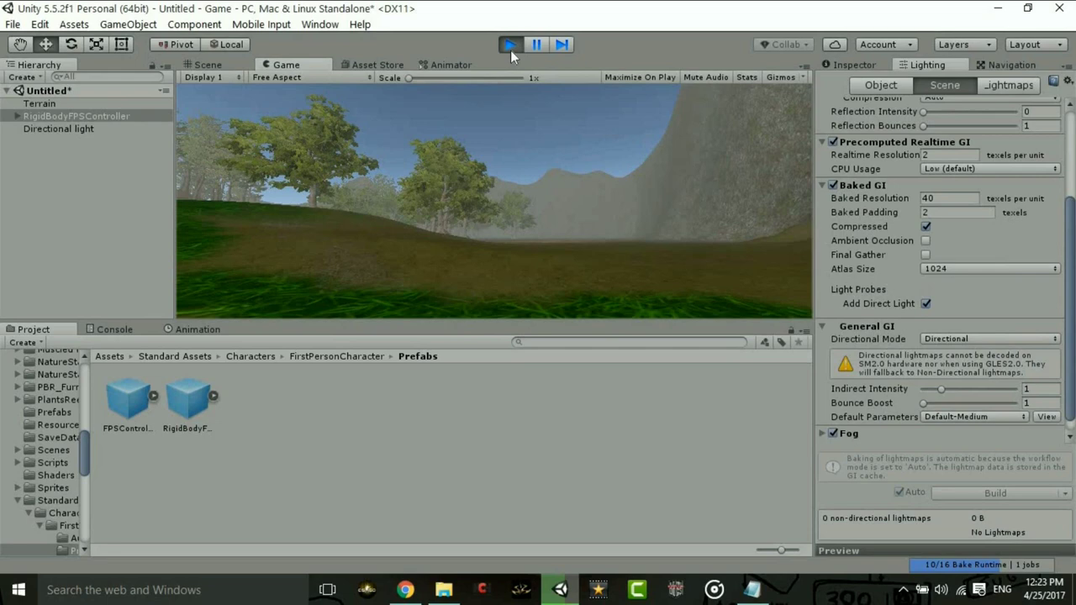
left_click(511, 50)
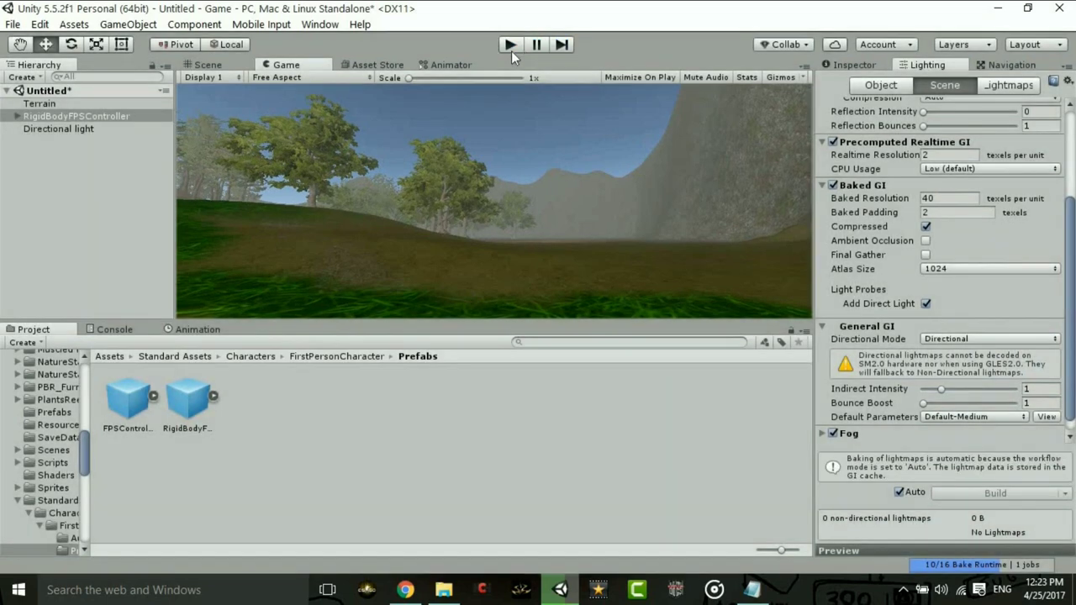
- Return to the Scene view near the character and expand RigidBodyFPSController to show its camera
left_click(211, 64)
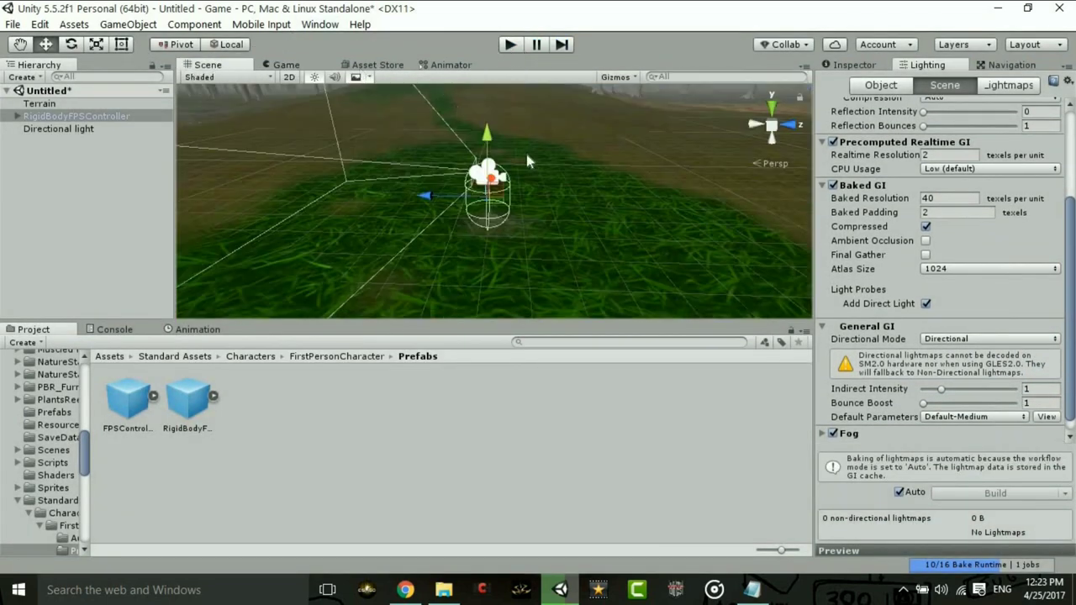
mouse_move(547, 165)
middle_mouse_down()
mouse_move(524, 238)
mouse_move(556, 152)
middle_mouse_up()
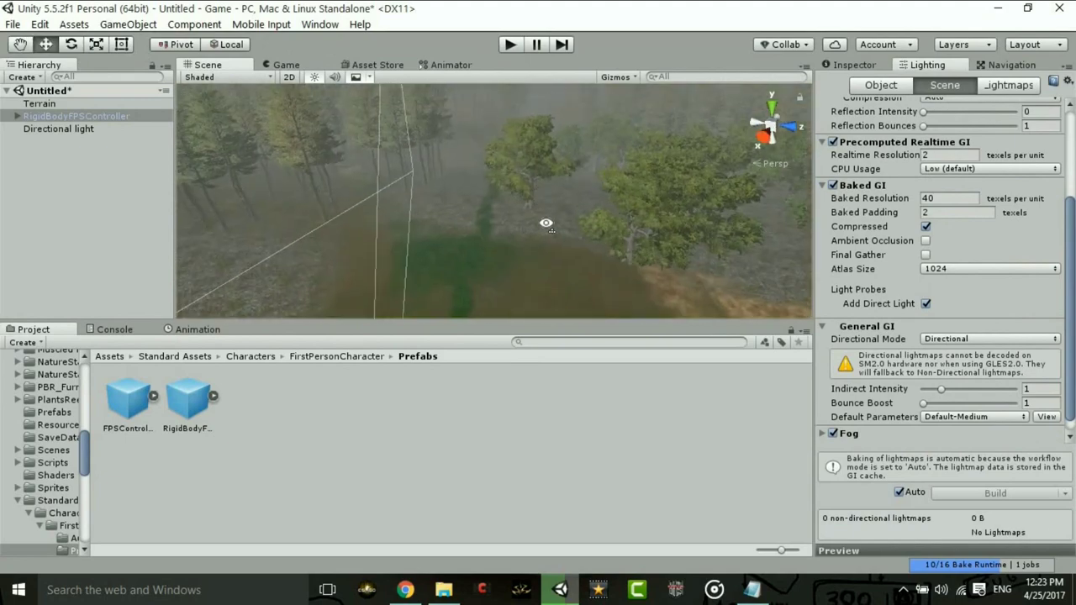
mouse_move(557, 152)
right_mouse_down()
mouse_move(659, 93)
mouse_move(610, 127)
right_mouse_up()
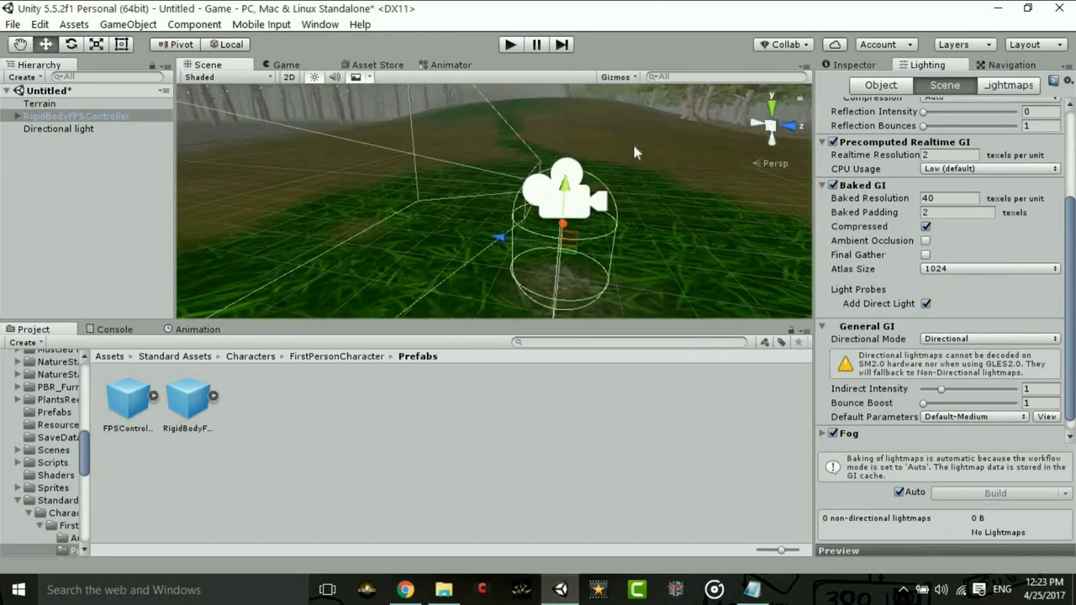
right_click_drag(638, 207, 575, 208)
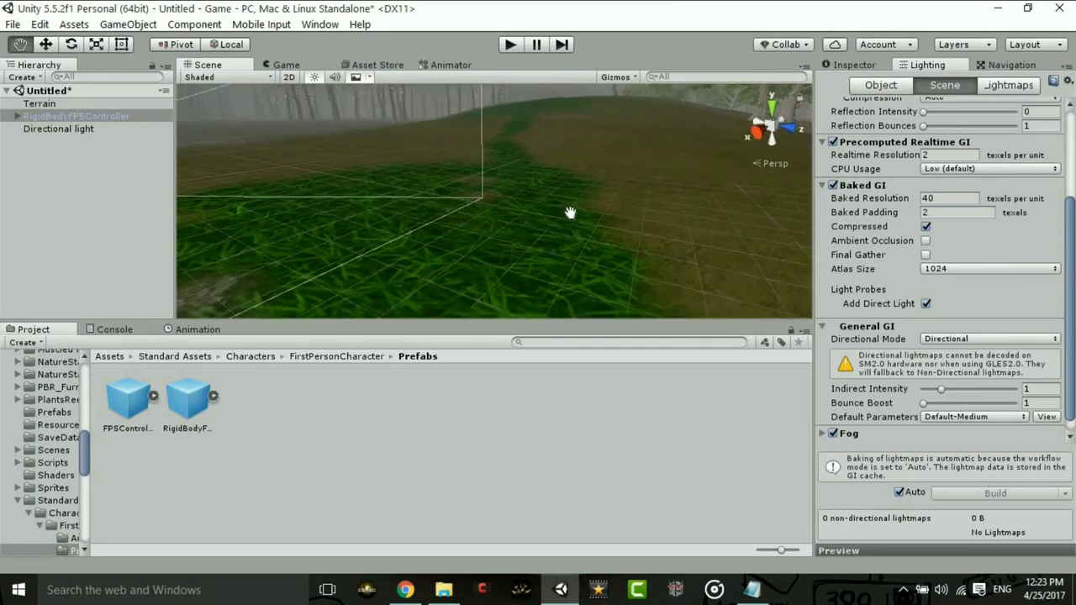
key("a")
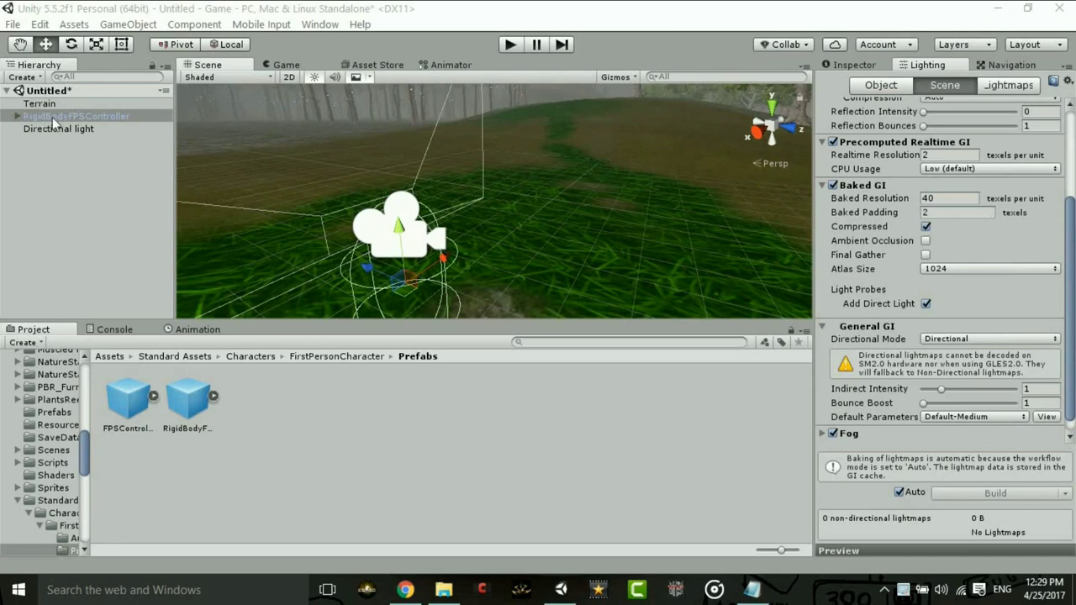
left_click(18, 116)
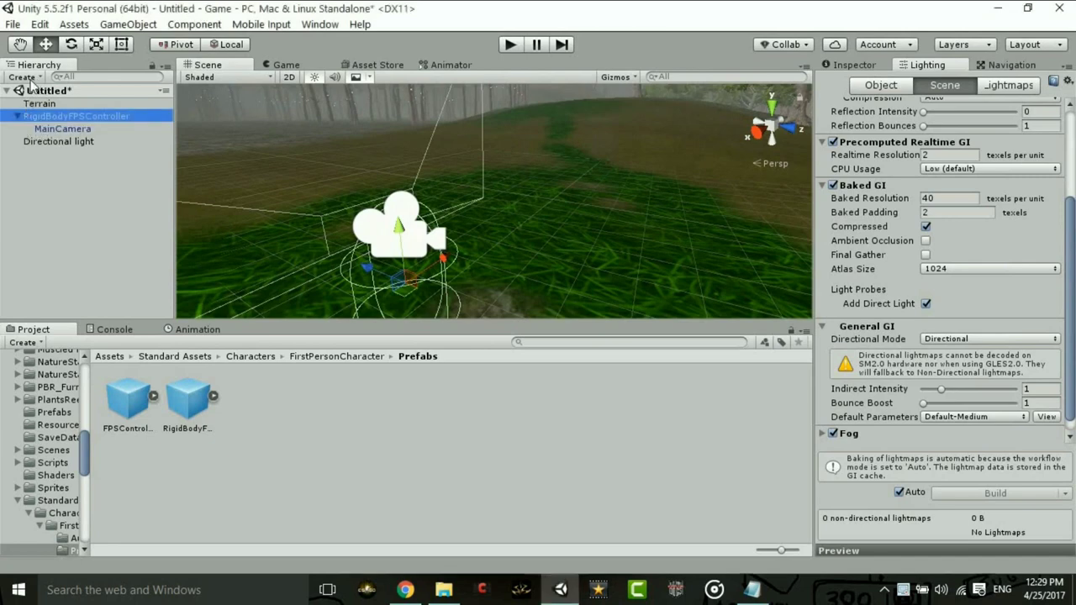
- Create a Spotlight and raise it up to ground level
left_click(22, 76)
mouse_move(42, 164)
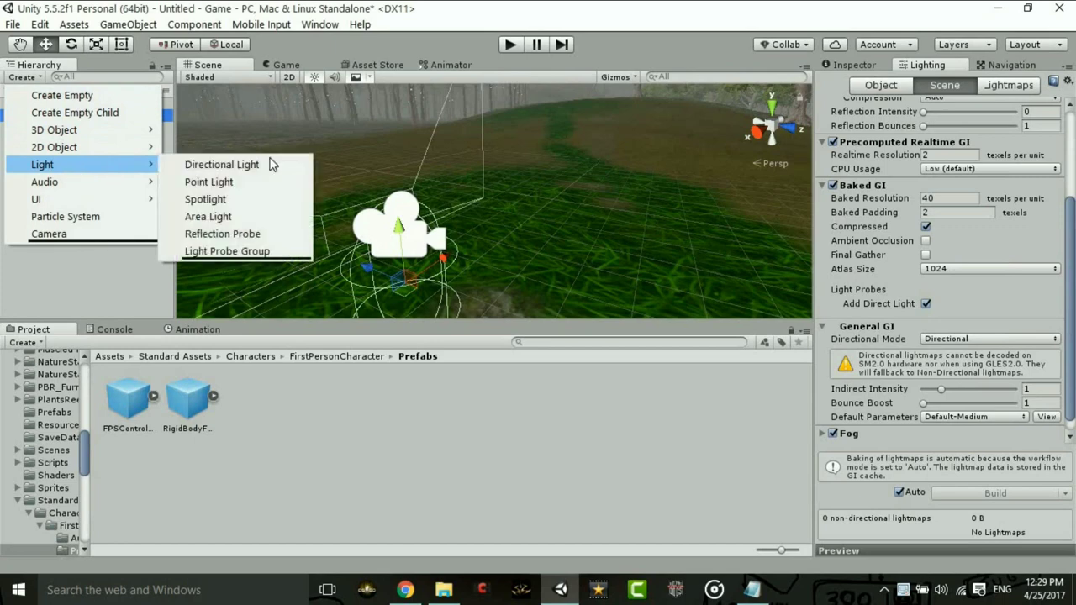
left_click(267, 194)
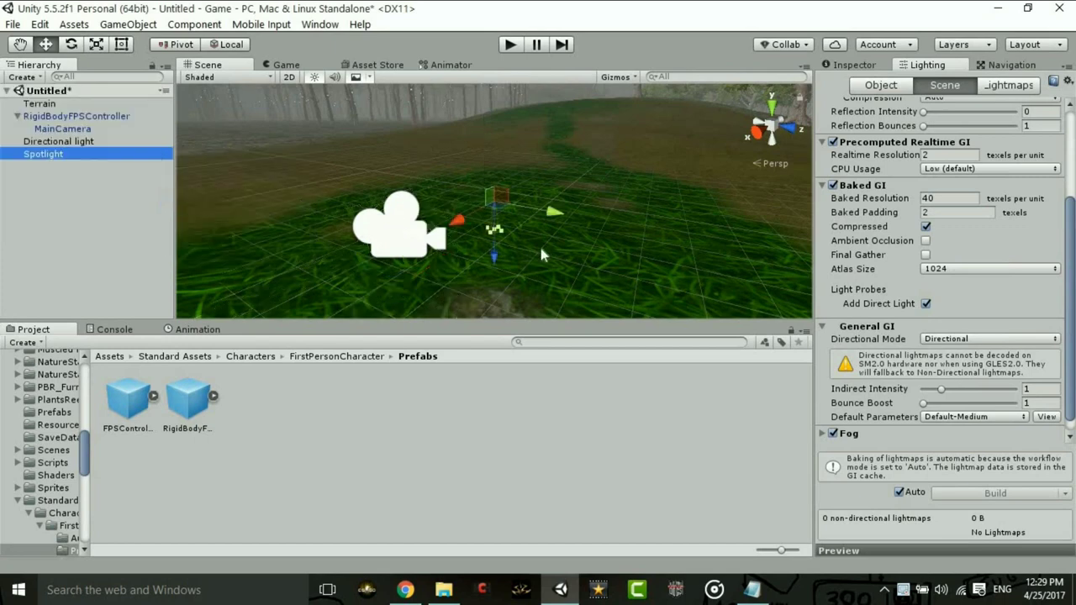
left_click_drag(460, 223, 464, 298)
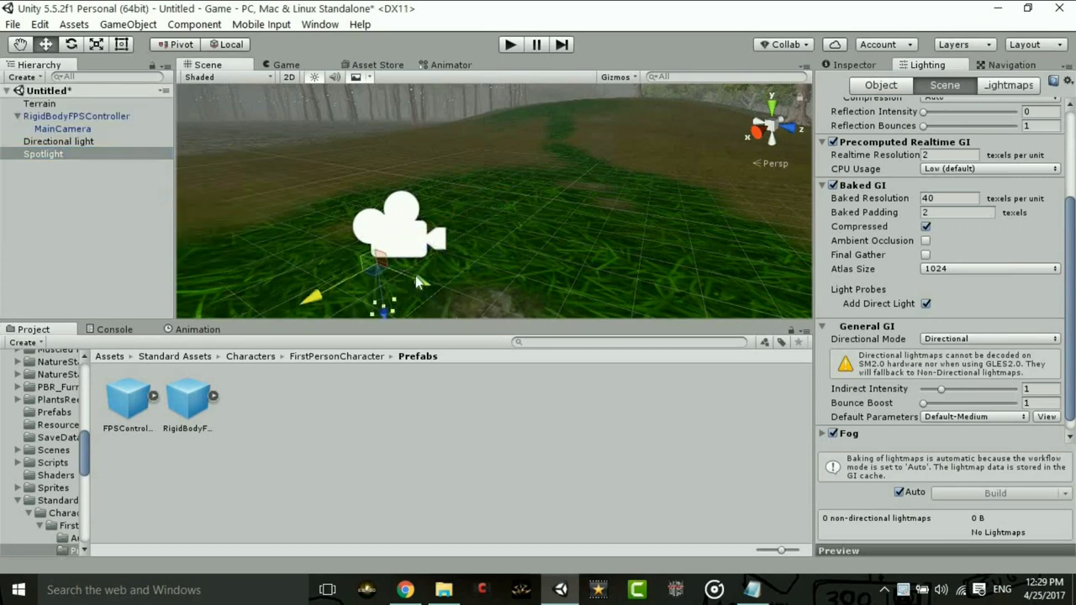
left_click(851, 69)
key("f")
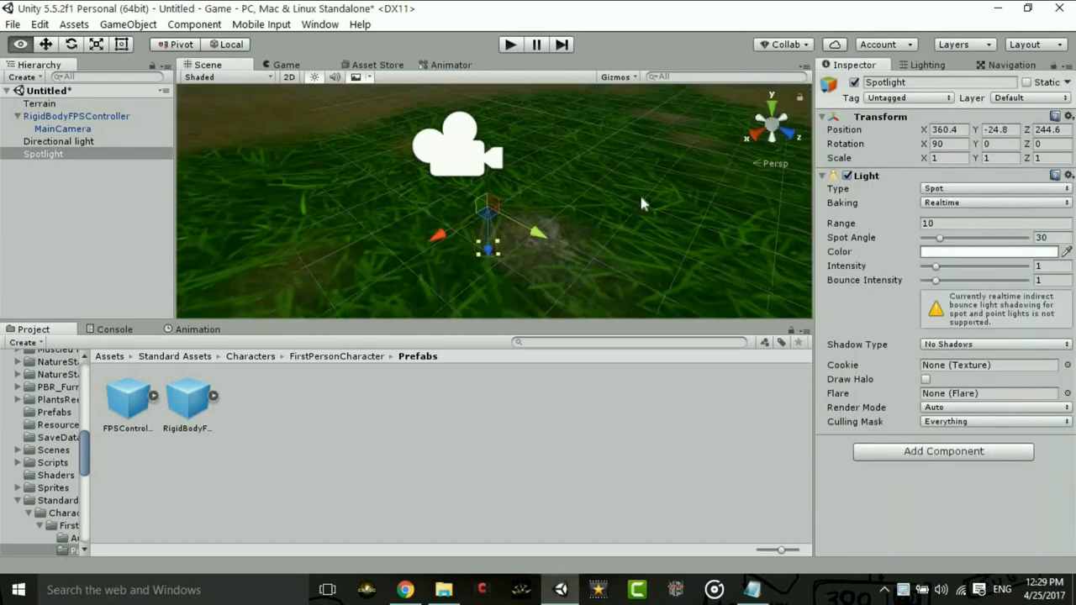
mouse_move(496, 252)
left_mouse_down()
mouse_move(523, 147)
mouse_move(443, 123)
left_mouse_up()
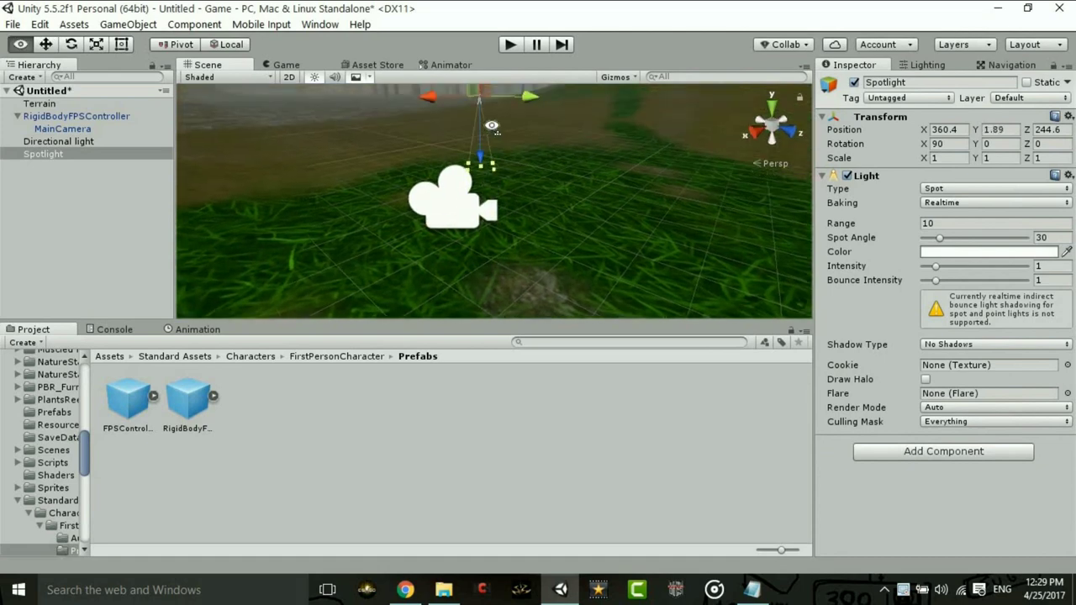
- Slide the Spotlight next to the character and dock the Game view beside the Scene view
mouse_move(377, 135)
left_mouse_down()
mouse_move(454, 185)
mouse_move(619, 223)
left_mouse_up()
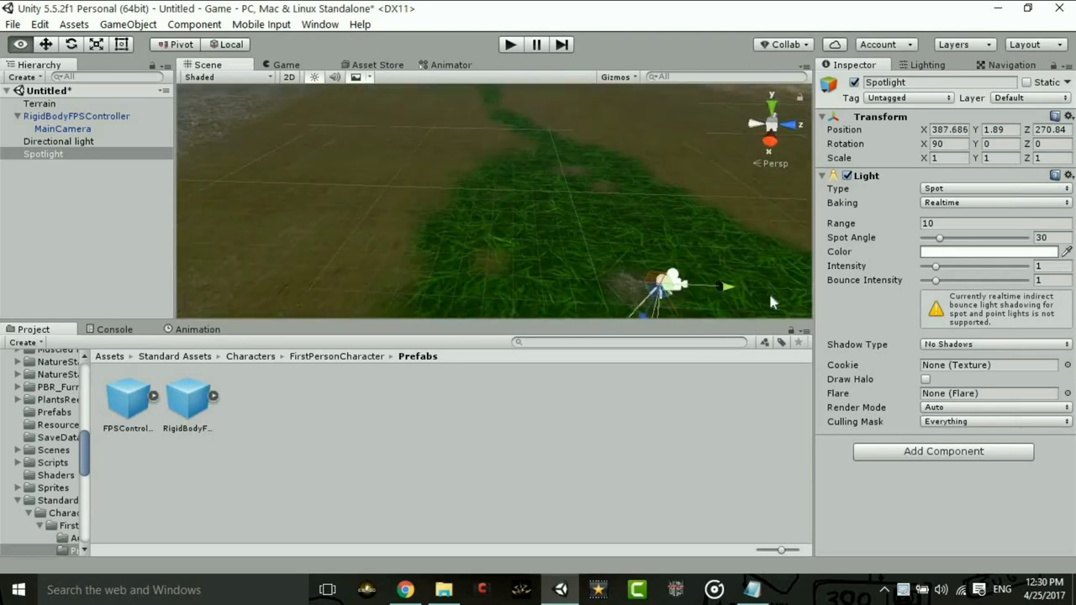
left_click_drag(490, 222, 495, 223)
middle_click_drag(494, 223, 523, 222)
key("f")
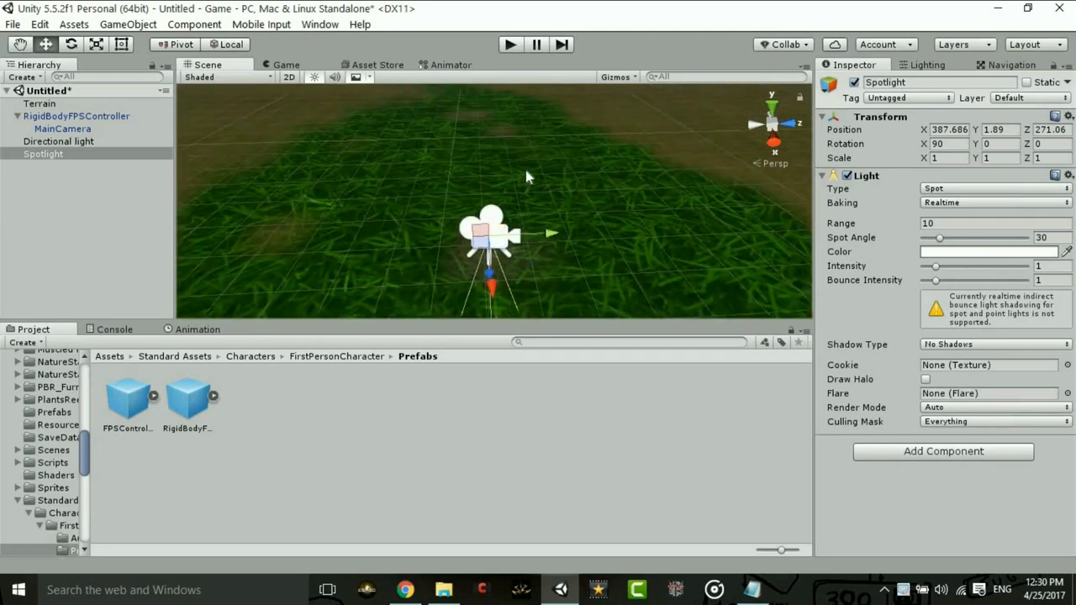
left_click_drag(525, 170, 540, 158, "alt")
mouse_move(286, 65)
left_mouse_down()
mouse_move(608, 226)
mouse_move(513, 190)
left_mouse_up()
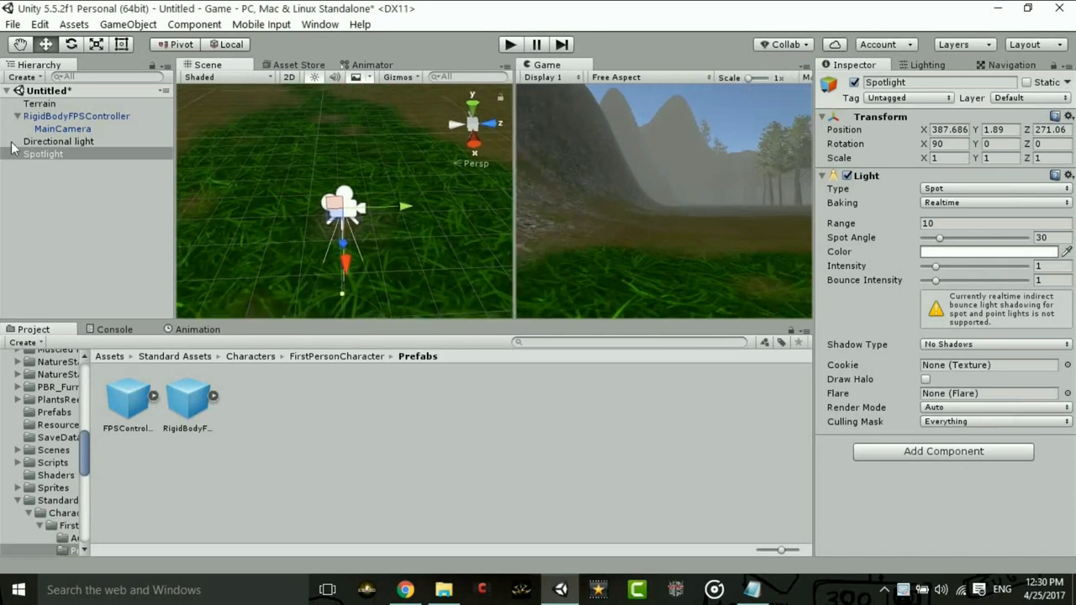
- Frame the RigidBodyFPSController, level the view, and set its Y rotation to 0
double_click(50, 116)
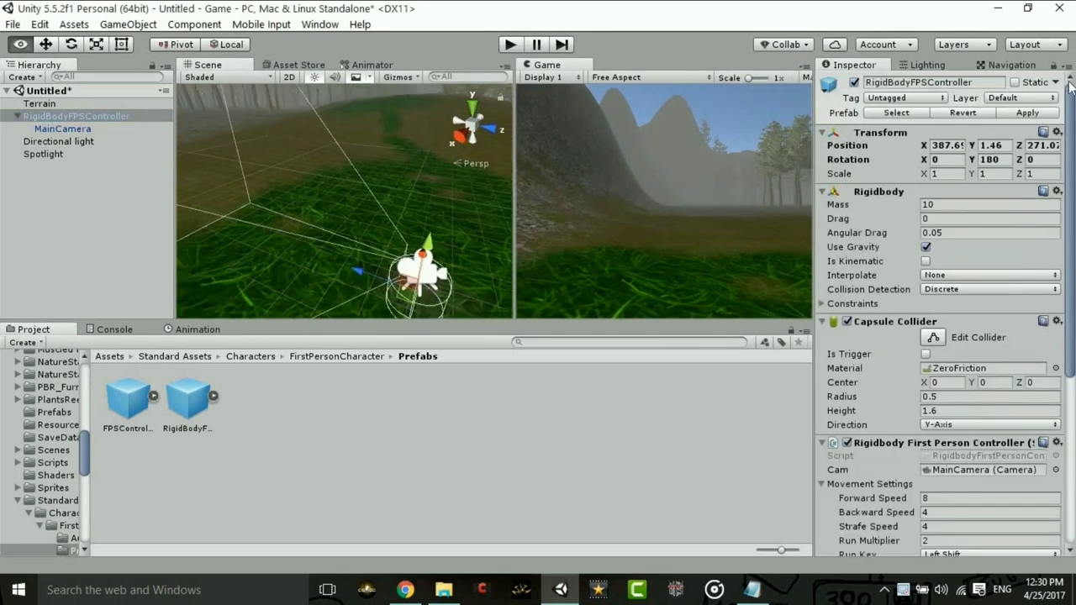
left_click_drag(252, 151, 471, 176, "alt")
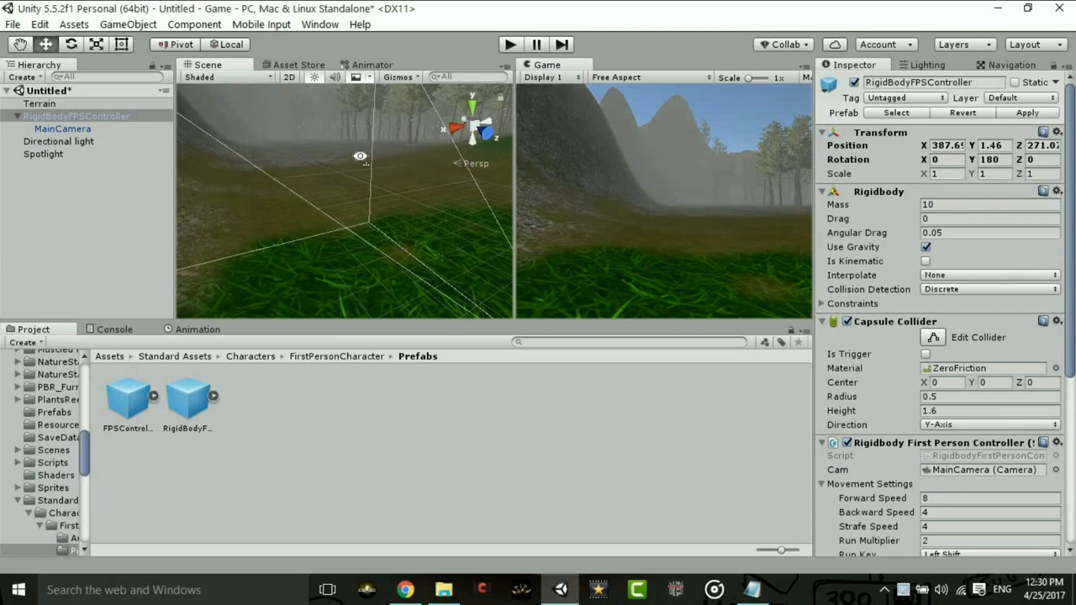
mouse_move(361, 159)
middle_mouse_down()
mouse_move(424, 208)
mouse_move(454, 211)
middle_mouse_up()
left_click(996, 159)
type("0")
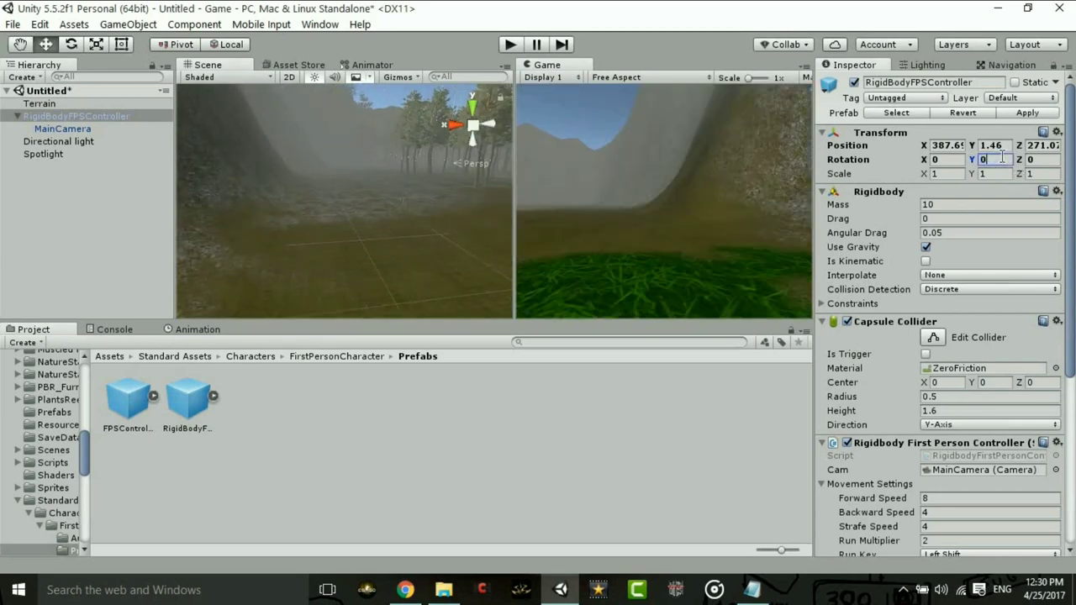
left_click_drag(257, 193, 0, 177, "alt")
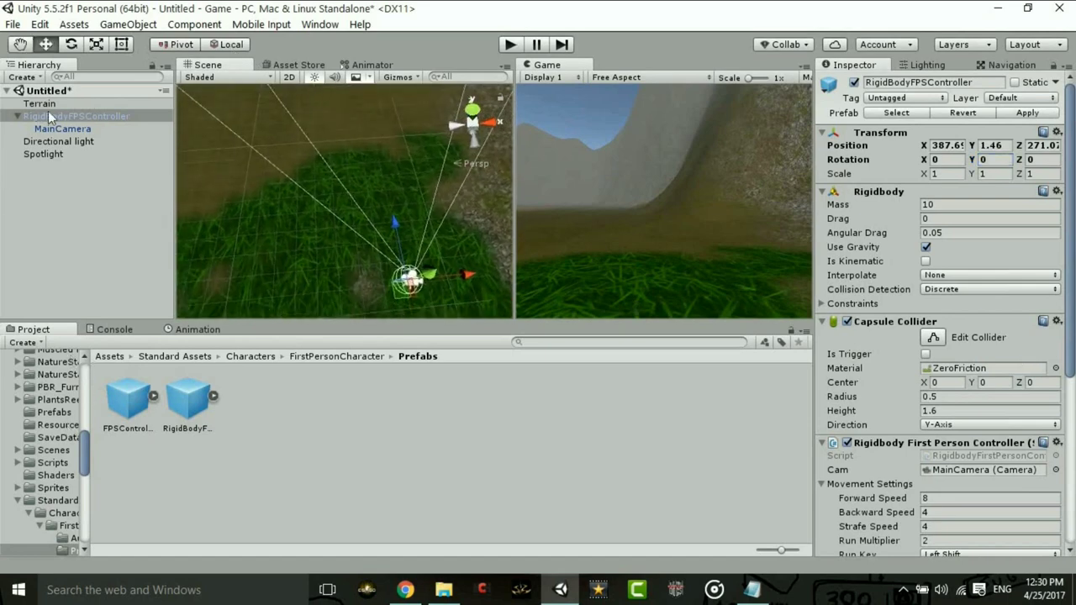
- Set the Spotlight's Transform Rotation X to 0
left_click(43, 154)
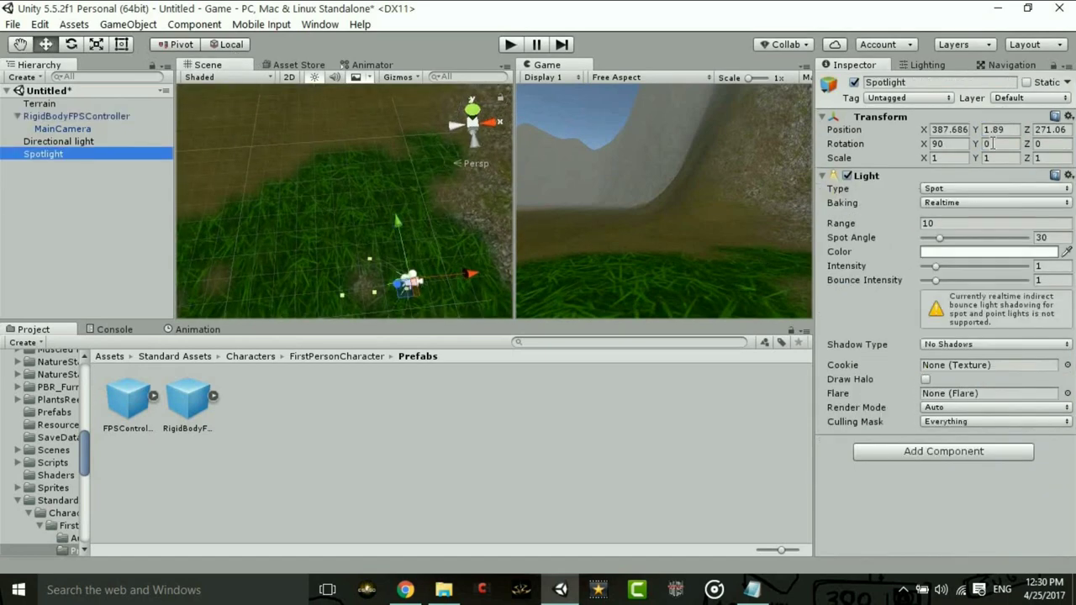
left_click(964, 144)
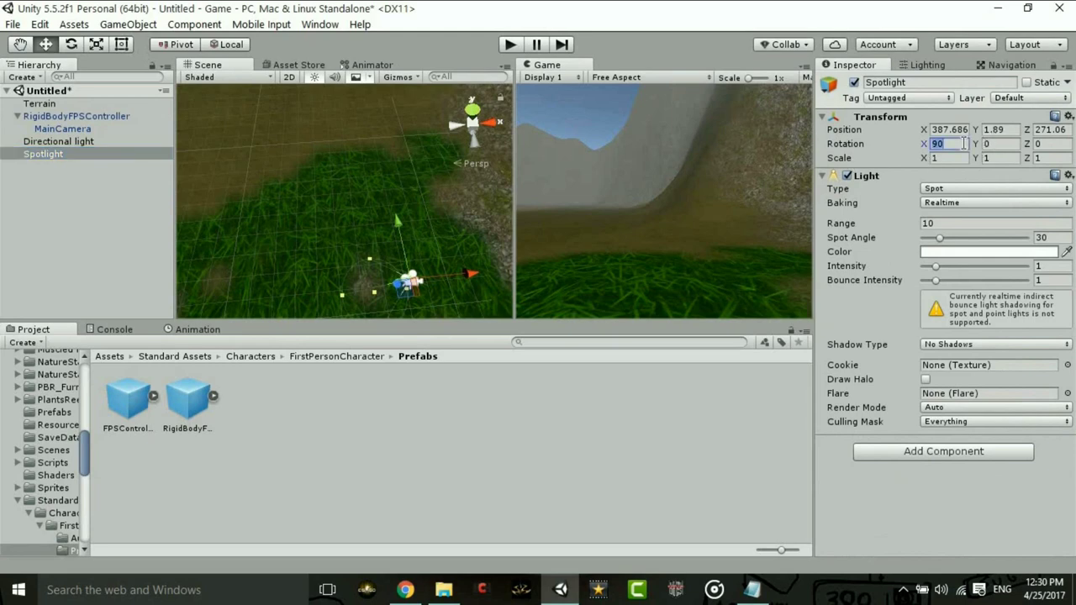
type("0")
key("Return")
- Widen the Spotlight's cone angle with the Scene-view handles and nudge it along Z
key("f")
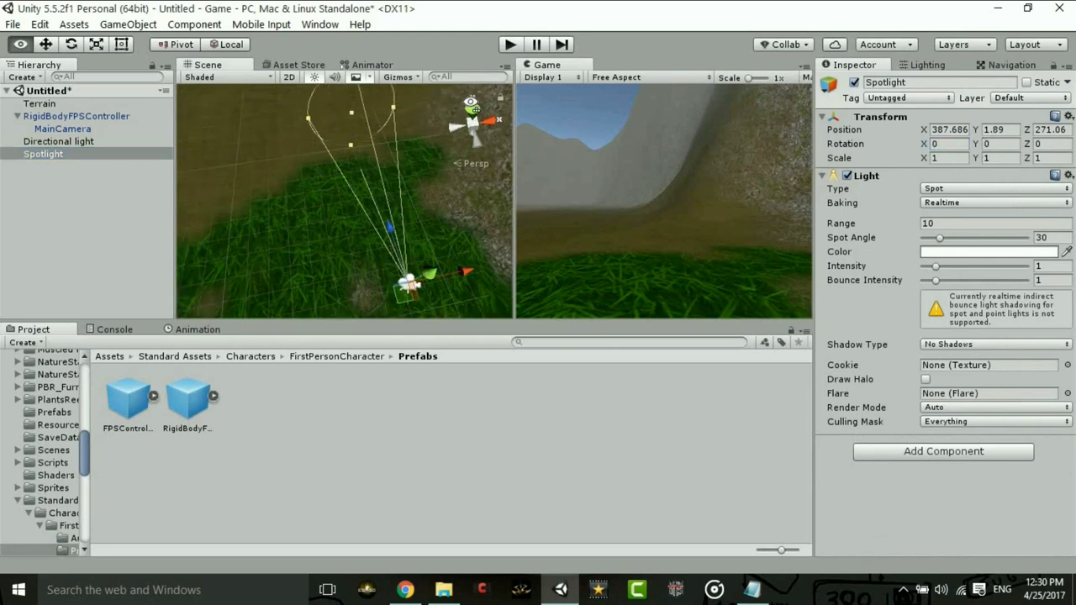
left_click_drag(400, 172, 452, 162)
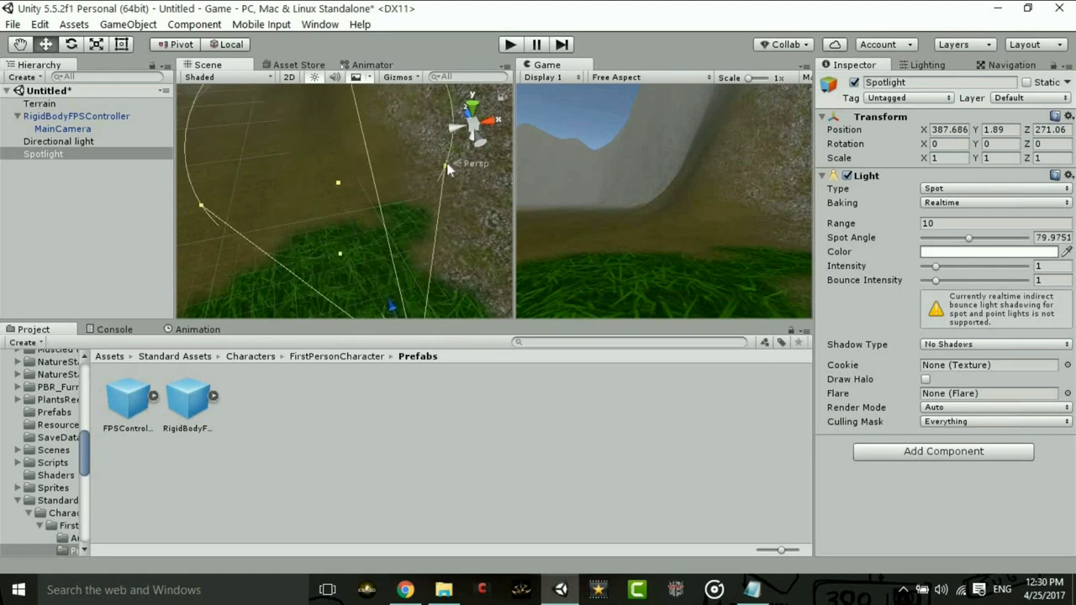
left_click_drag(446, 168, 461, 160)
key("f")
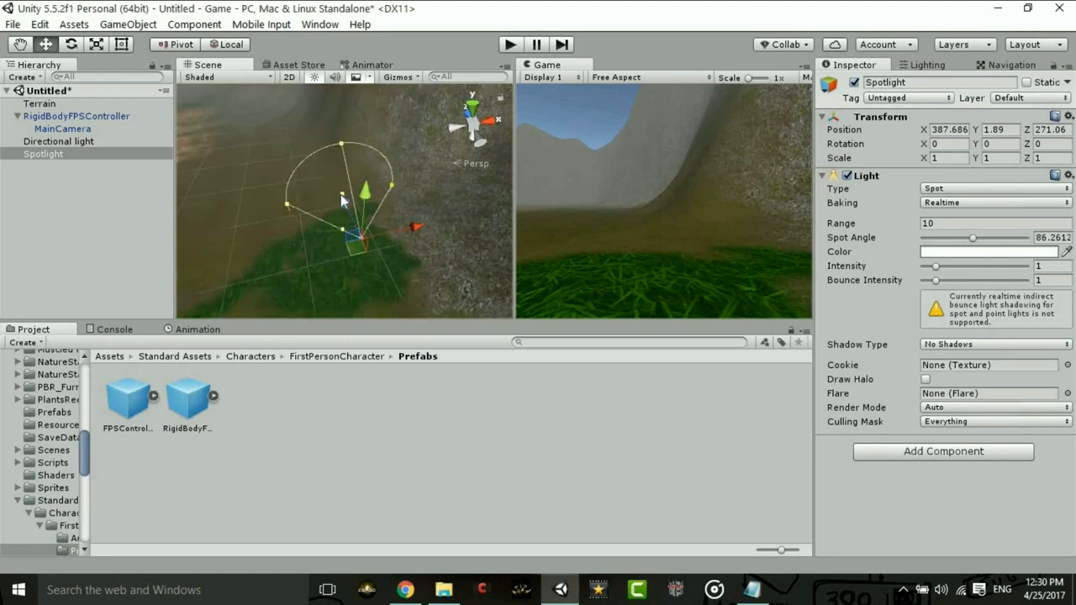
left_click_drag(344, 198, 348, 202)
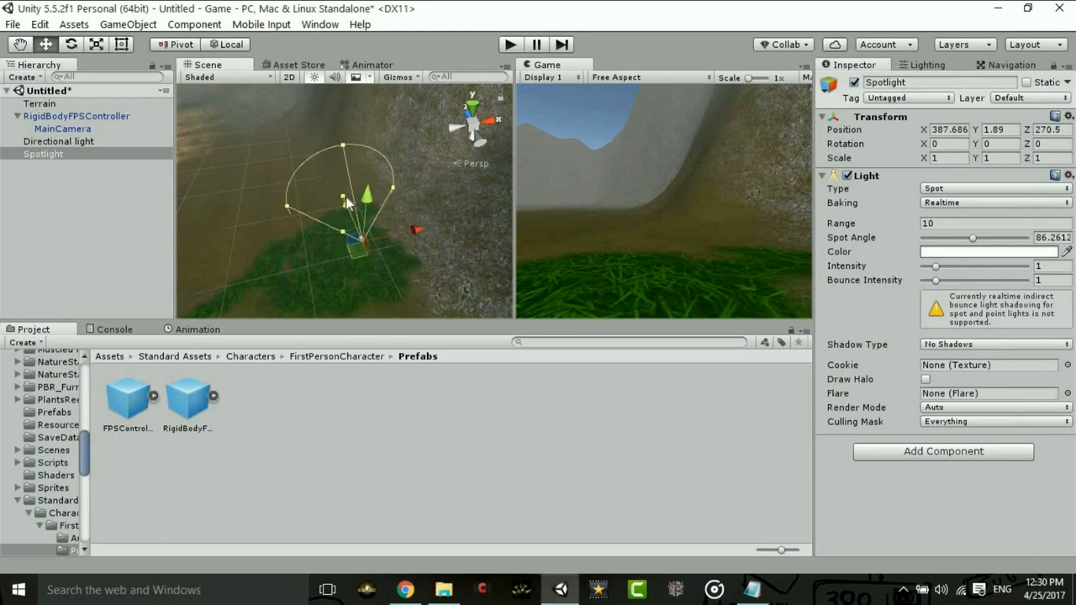
left_click_drag(343, 199, 362, 222)
scroll(362, 223, "up", 3)
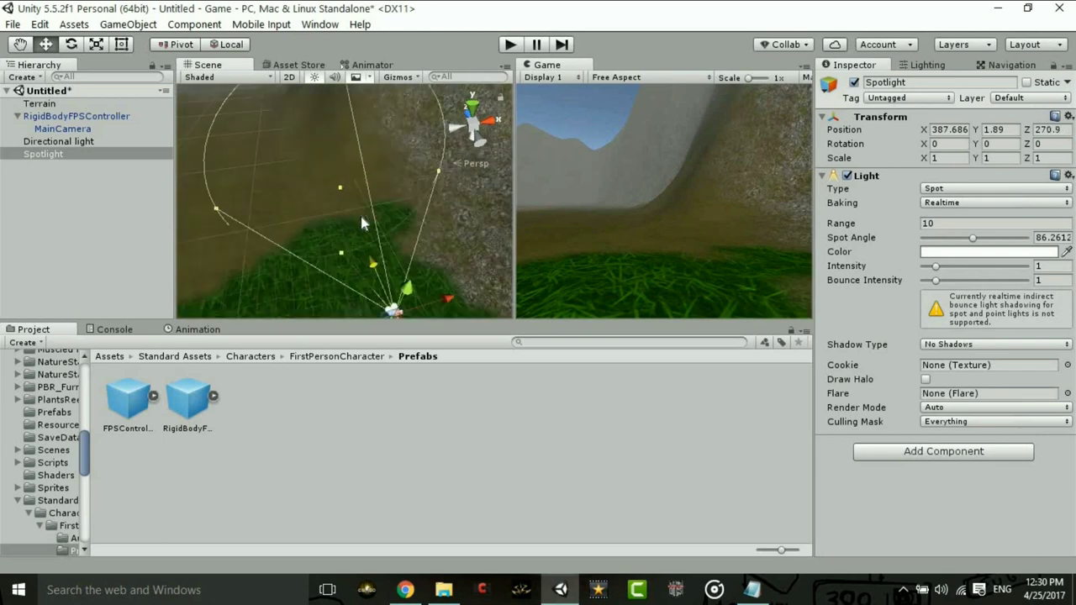
mouse_move(361, 223)
middle_mouse_down()
mouse_move(362, 209)
mouse_move(387, 221)
middle_mouse_up()
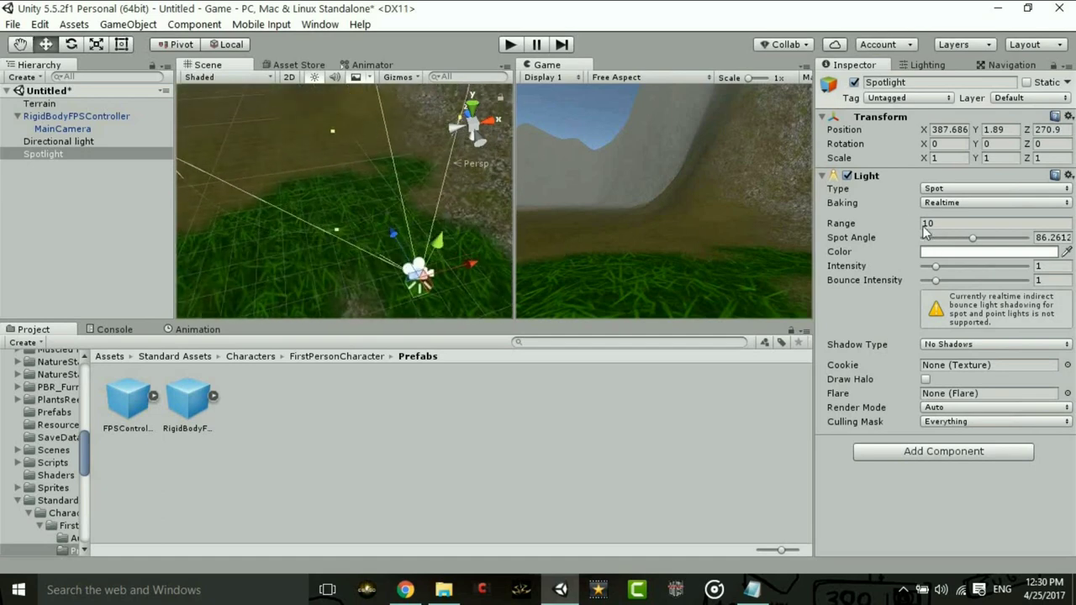
- Extend the Spotlight's range outward to about 62.6 units
left_click_drag(931, 228, 977, 229)
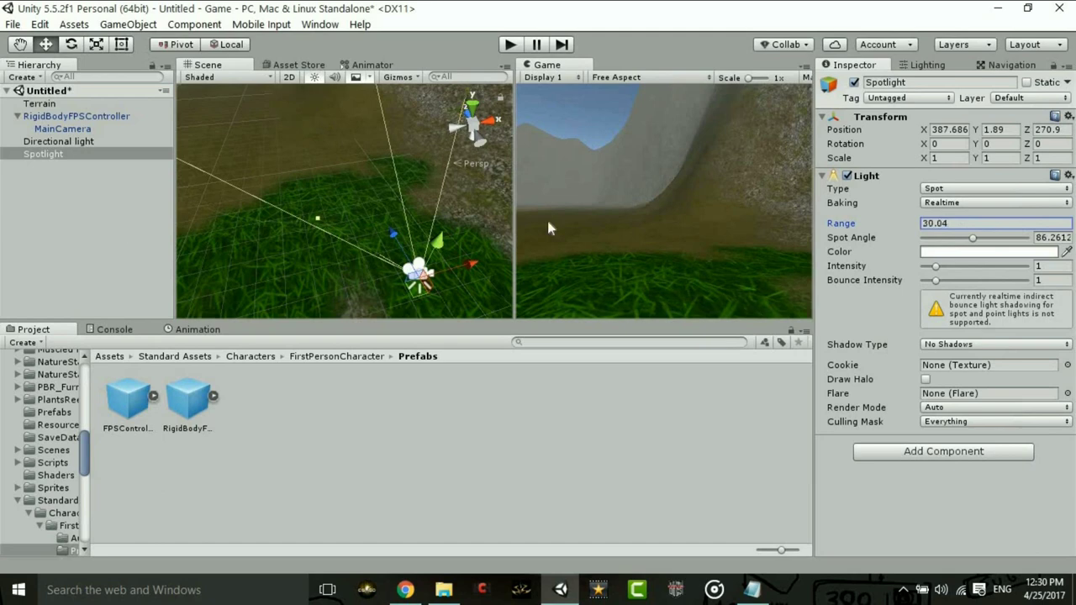
mouse_move(441, 166)
left_mouse_down("alt")
mouse_move(285, 139)
mouse_move(320, 174)
mouse_move(407, 196)
mouse_move(301, 180)
left_mouse_up("alt")
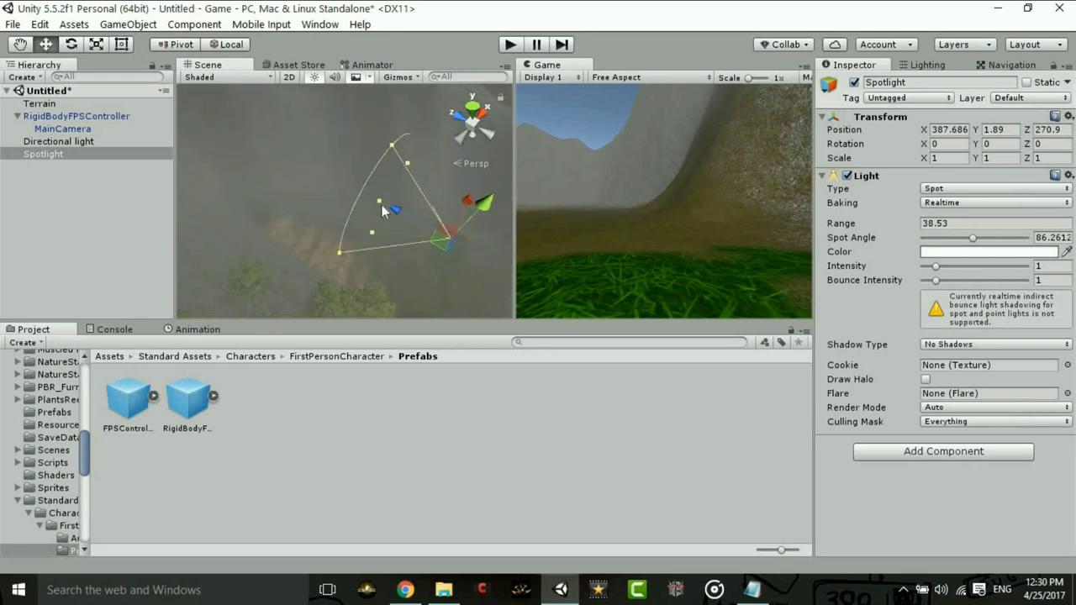
left_click_drag(380, 202, 349, 195)
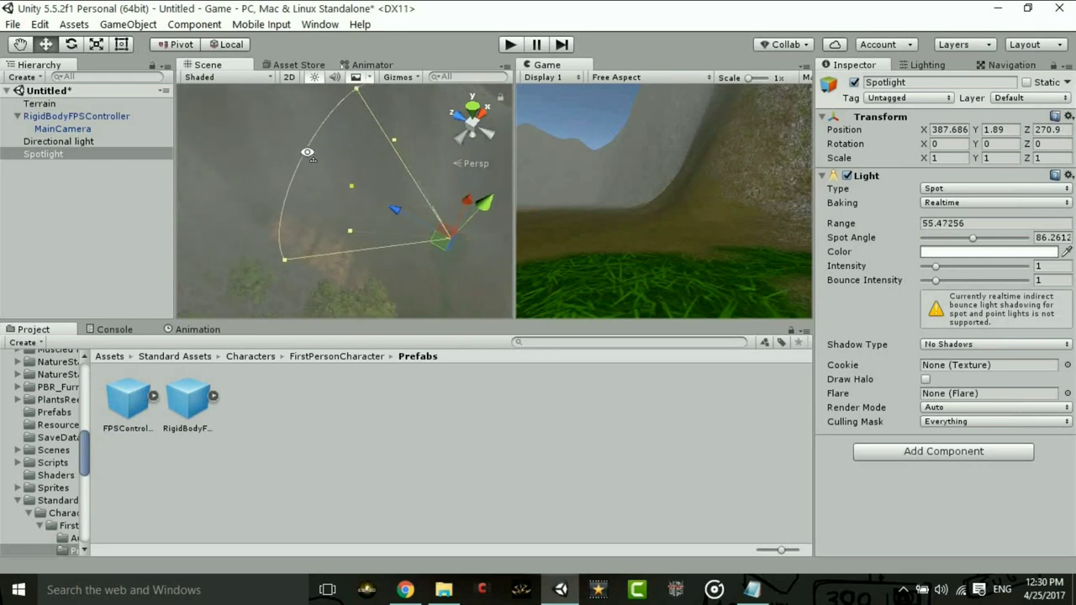
mouse_move(308, 152)
left_mouse_down("alt")
mouse_move(373, 108)
mouse_move(334, 127)
mouse_move(324, 221)
left_mouse_up("alt")
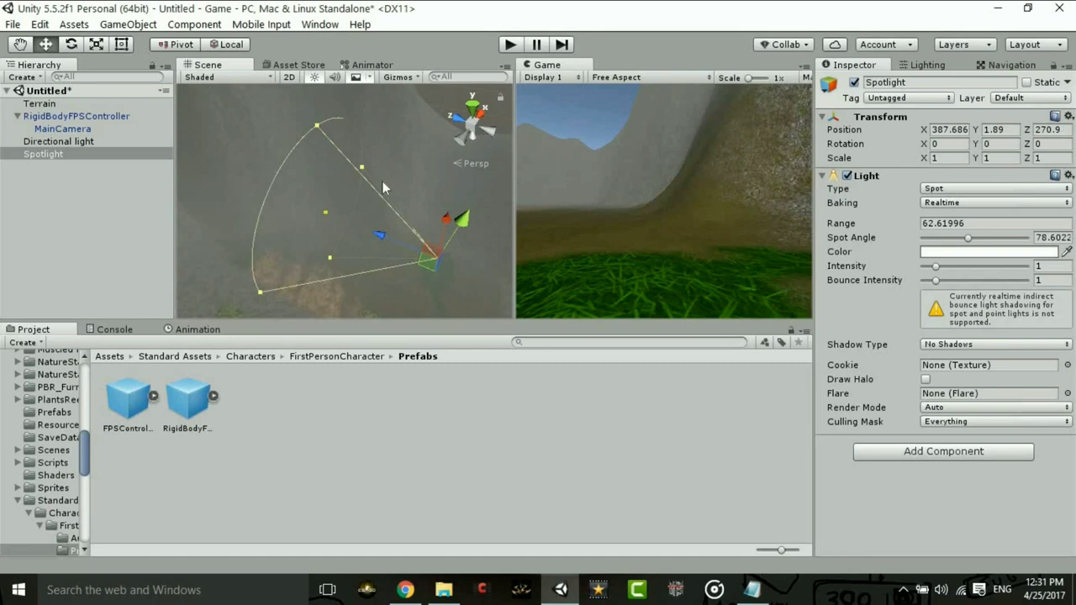
- Parent Spotlight under MainCamera and frame it in the Scene view
left_click_drag(78, 156, 60, 131)
left_click_drag(377, 227, 311, 197, "alt")
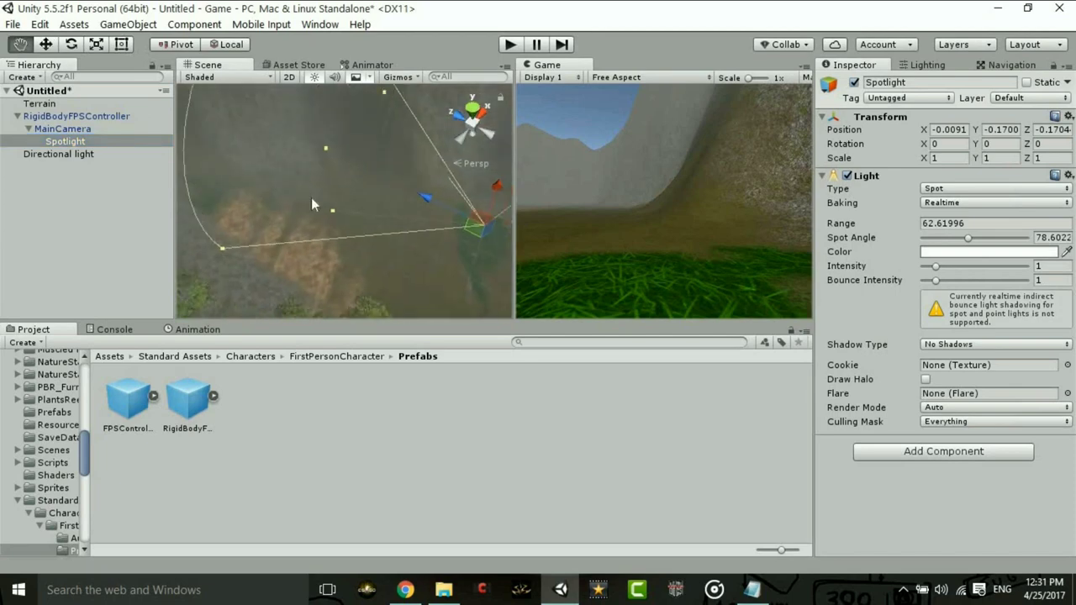
double_click(80, 141)
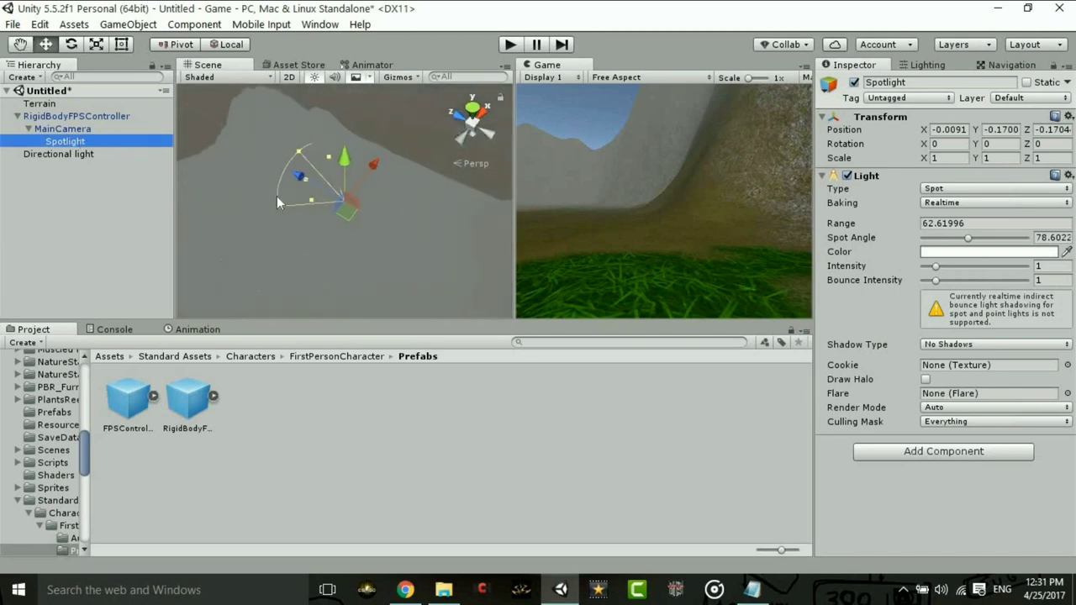
left_click_drag(276, 196, 337, 202, "alt")
- Zoom and pan the Scene view to inspect the Spotlight sitting at the camera
scroll(336, 202, "up", 2)
scroll(336, 202, "up", 2)
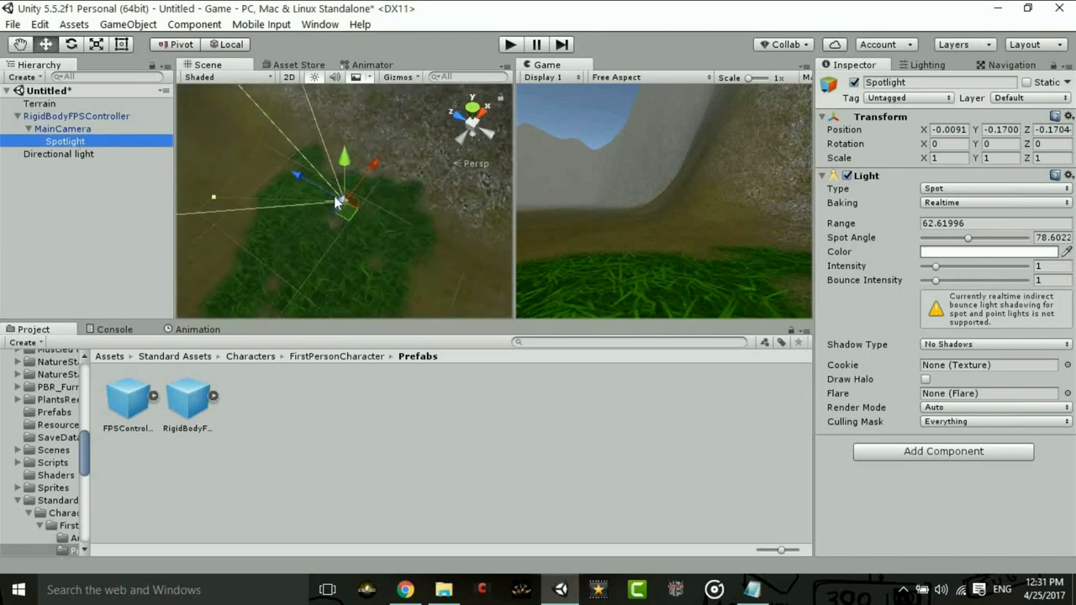
scroll(336, 202, "up", 2)
scroll(336, 202, "up", 1)
scroll(336, 201, "up", 2)
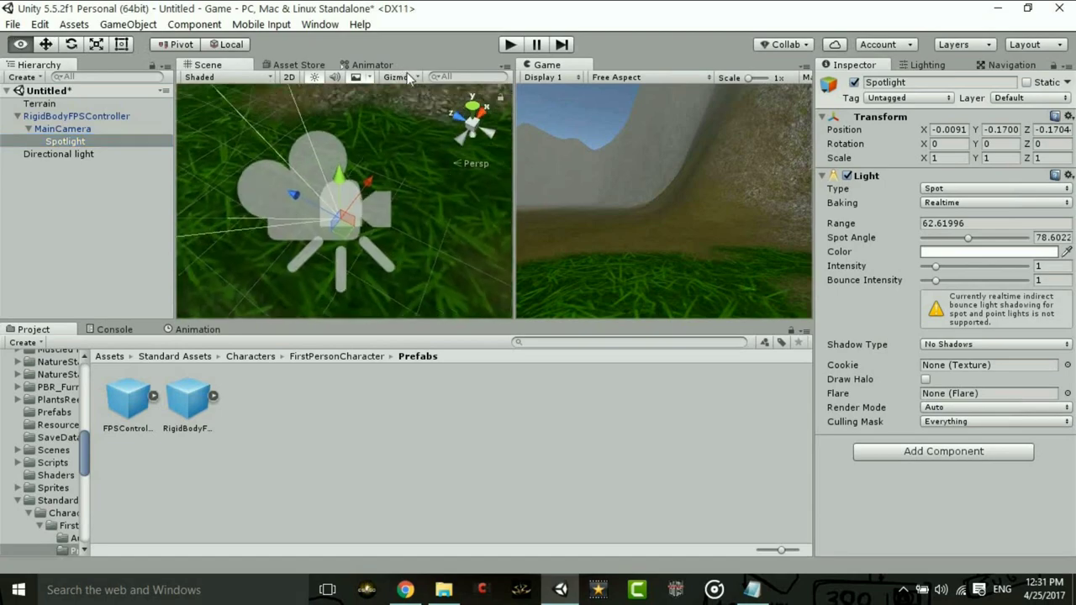
mouse_move(372, 223)
middle_mouse_down()
mouse_move(386, 187)
mouse_move(373, 125)
middle_mouse_up()
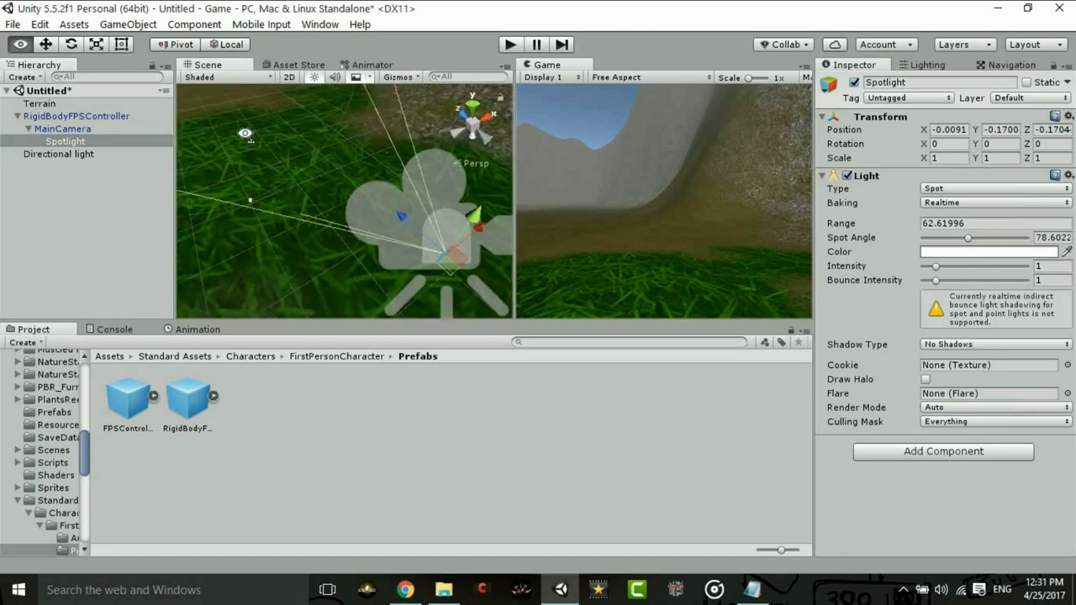
scroll(373, 169, "down", 3)
left_click_drag(372, 168, 454, 161, "alt")
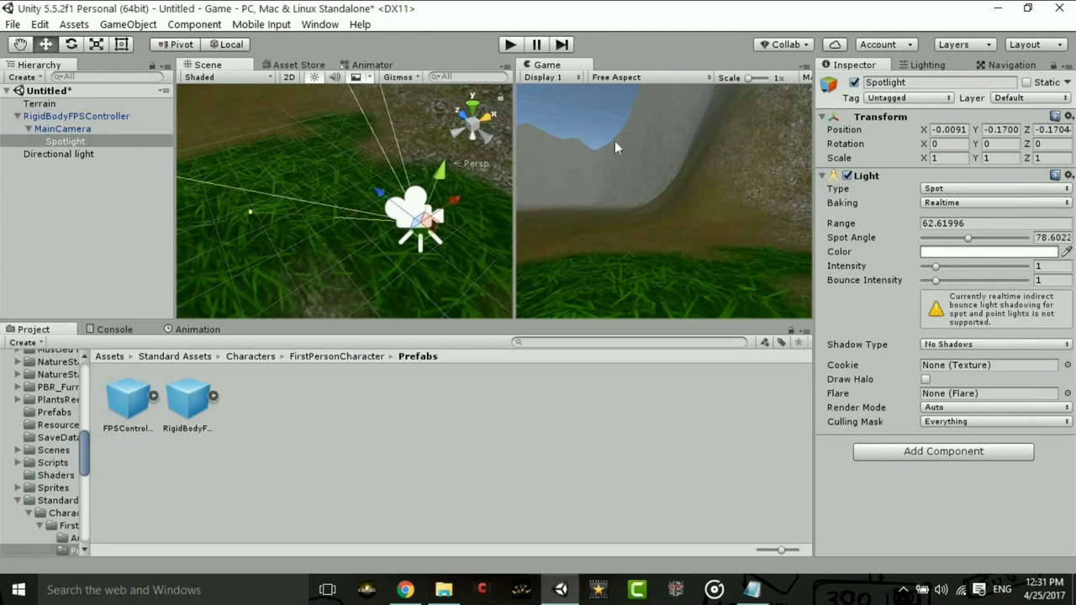
- Set the Spotlight's light colour to a pale yellow
left_click(948, 252)
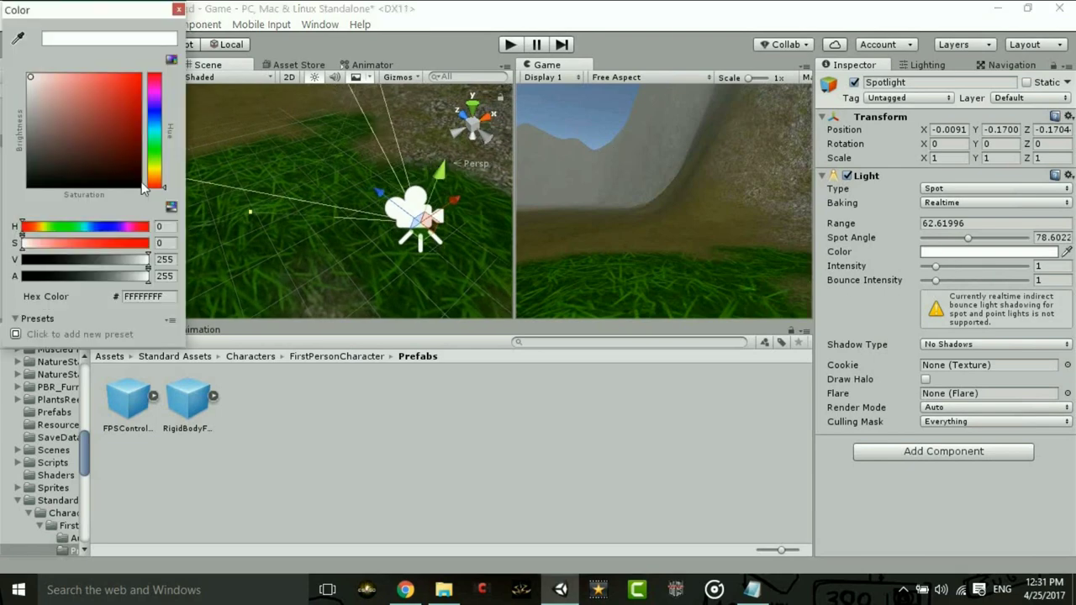
left_click_drag(153, 176, 153, 170)
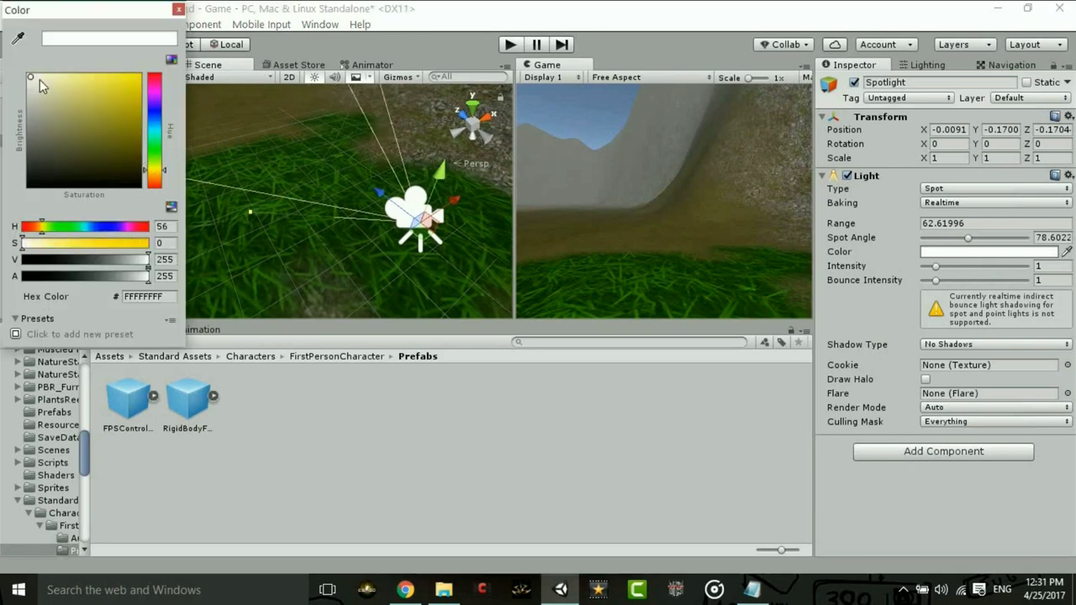
left_click_drag(39, 79, 98, 77)
left_click(972, 367)
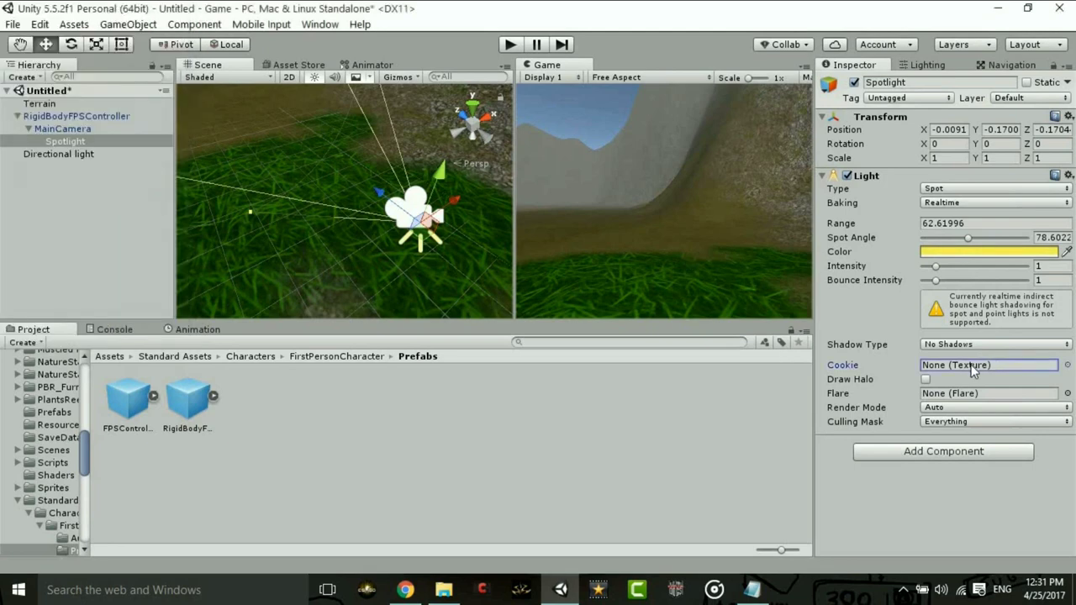
- Assign the FlashlightCookie texture as the Spotlight's cookie
left_click(1066, 366)
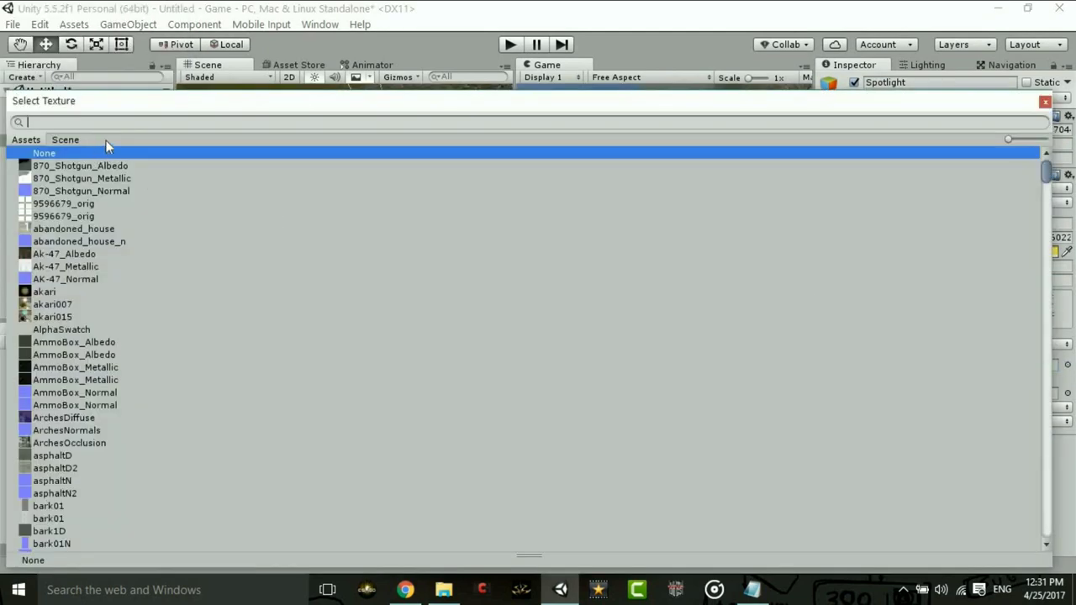
type("f")
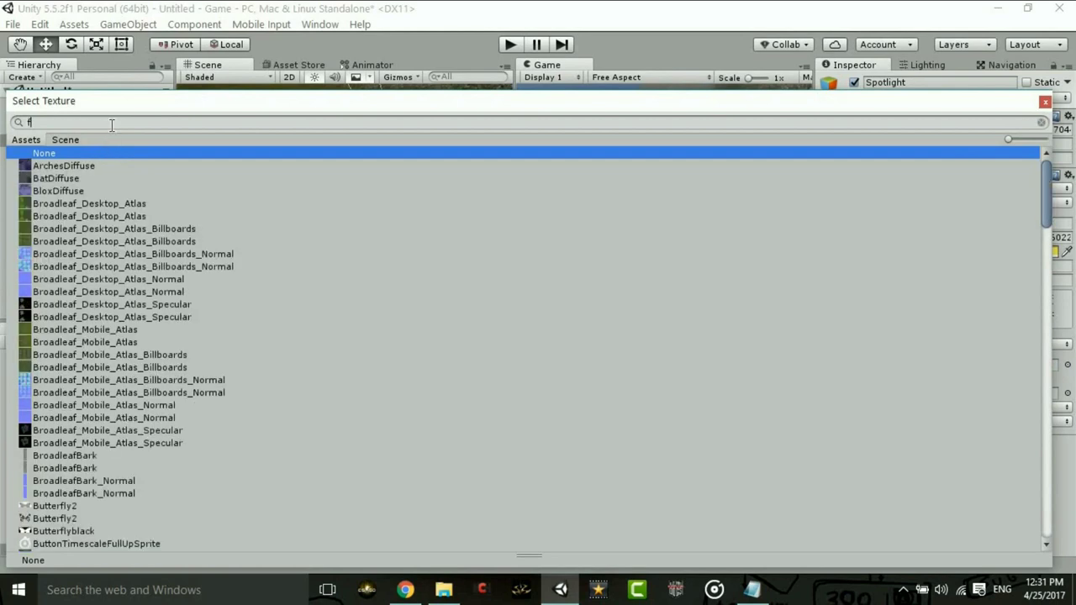
type("l")
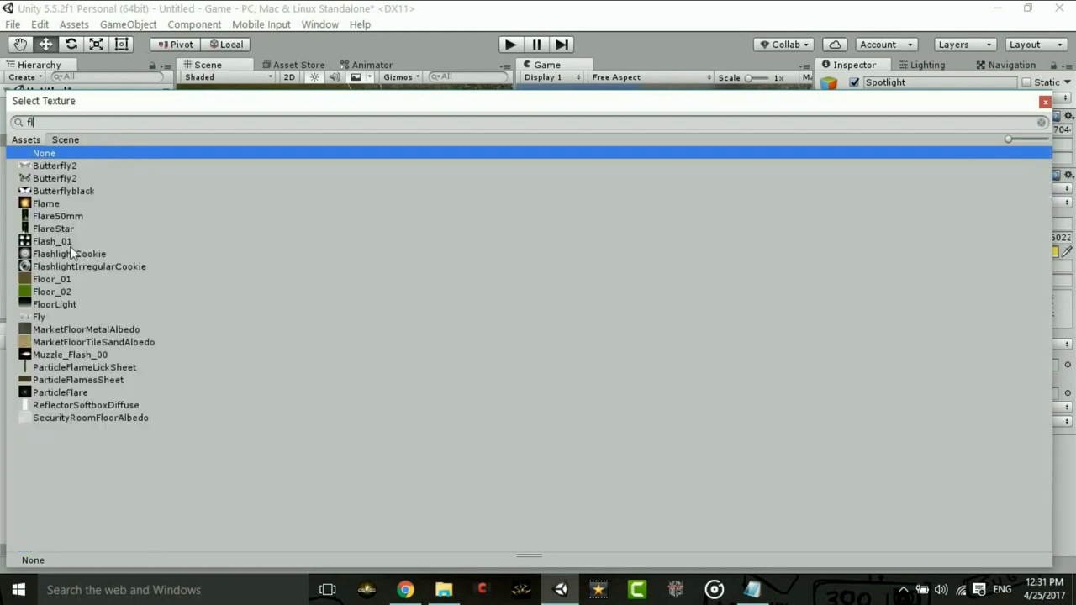
double_click(79, 253)
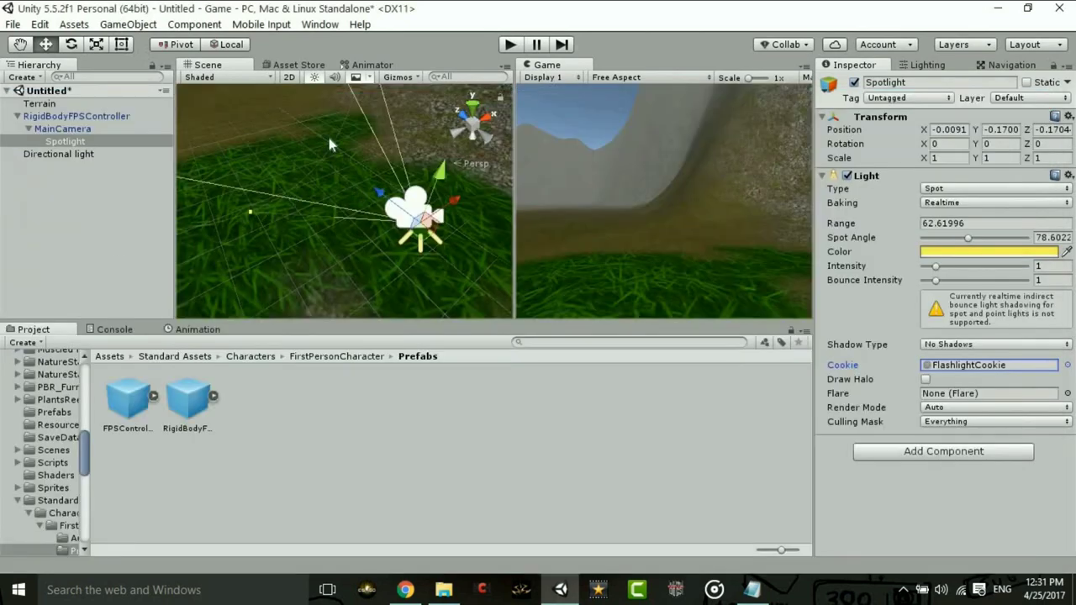
- Turn the Directional light intensity and the scene ambient intensity down to 0
mouse_move(308, 201)
left_mouse_down("alt")
mouse_move(217, 141)
mouse_move(117, 123)
left_mouse_up("alt")
left_click(46, 154)
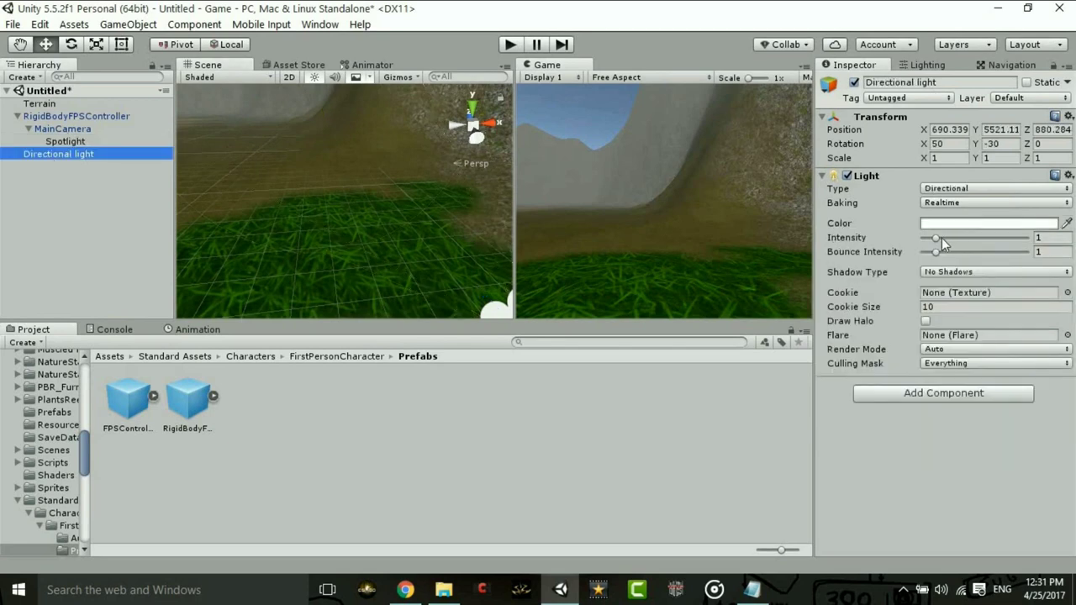
left_click_drag(942, 238, 911, 241)
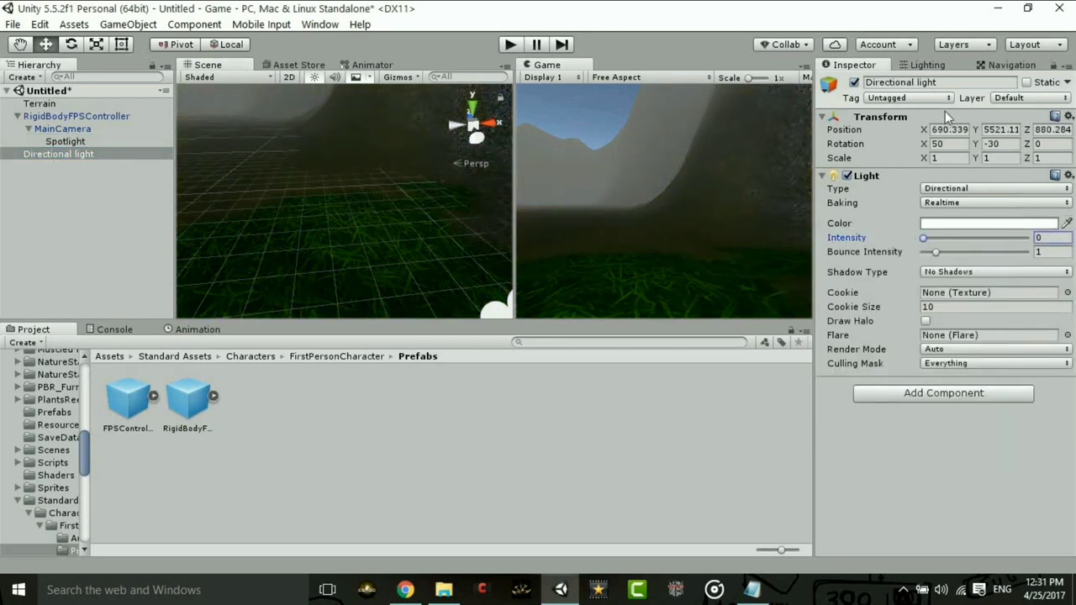
left_click(928, 65)
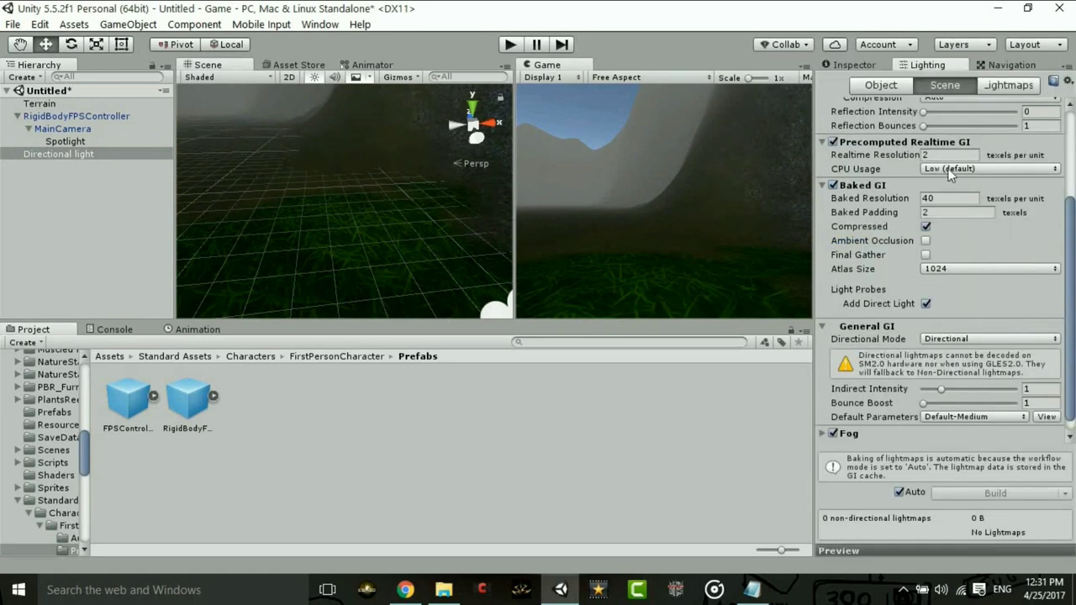
scroll(921, 243, "up", 3)
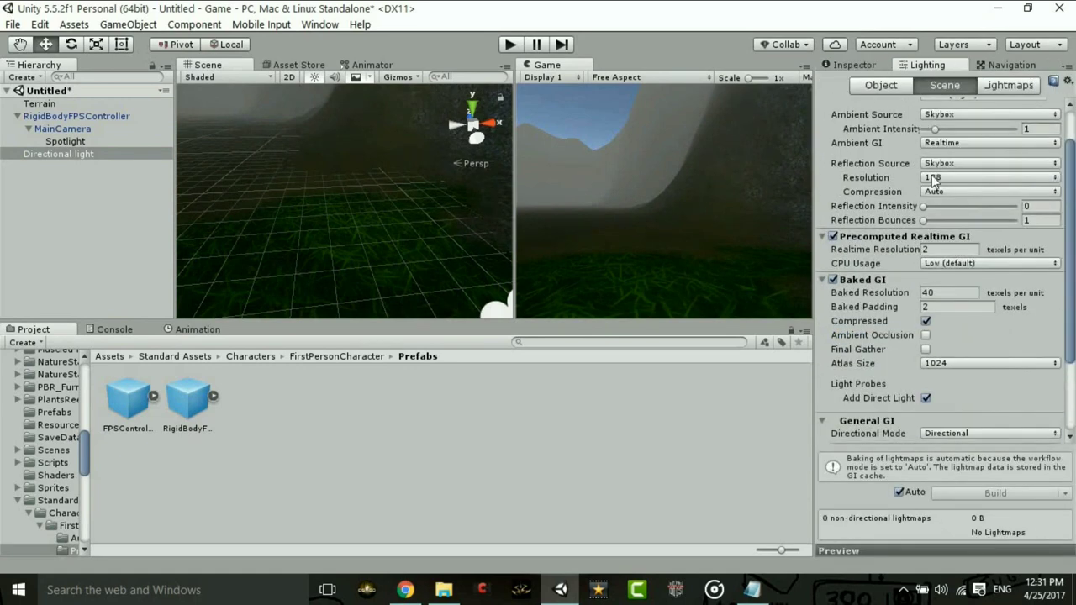
left_click_drag(936, 131, 896, 126)
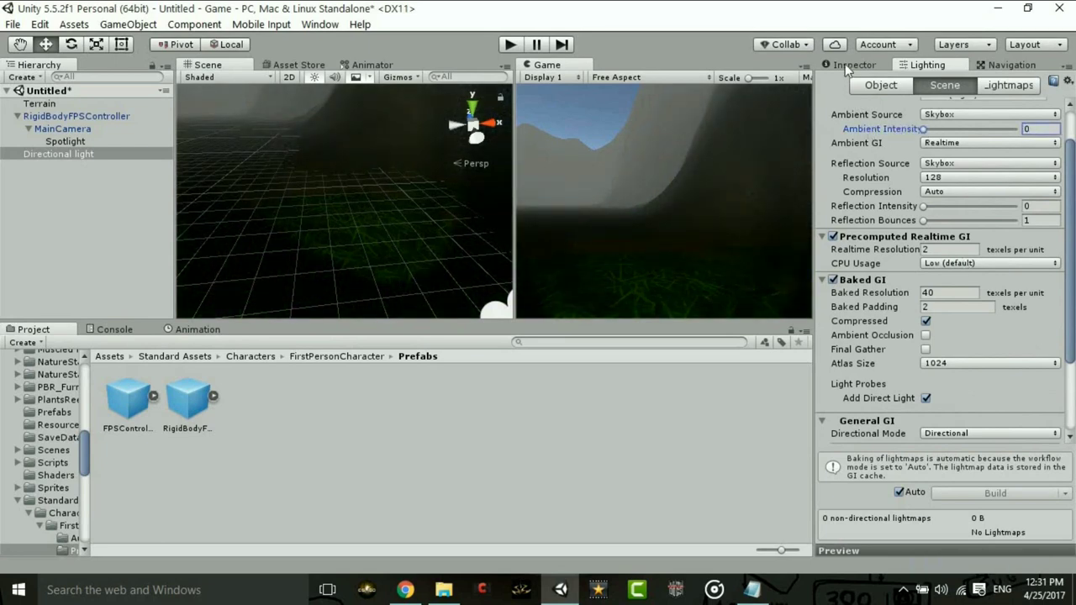
- Delete the Directional light from the scene
left_click(126, 155)
right_click(126, 155)
left_click(173, 236)
- Raise the Spotlight's intensity from 1 to about 2.04
mouse_move(396, 223)
right_mouse_down()
mouse_move(749, 70)
mouse_move(608, 126)
mouse_move(427, 133)
right_mouse_up()
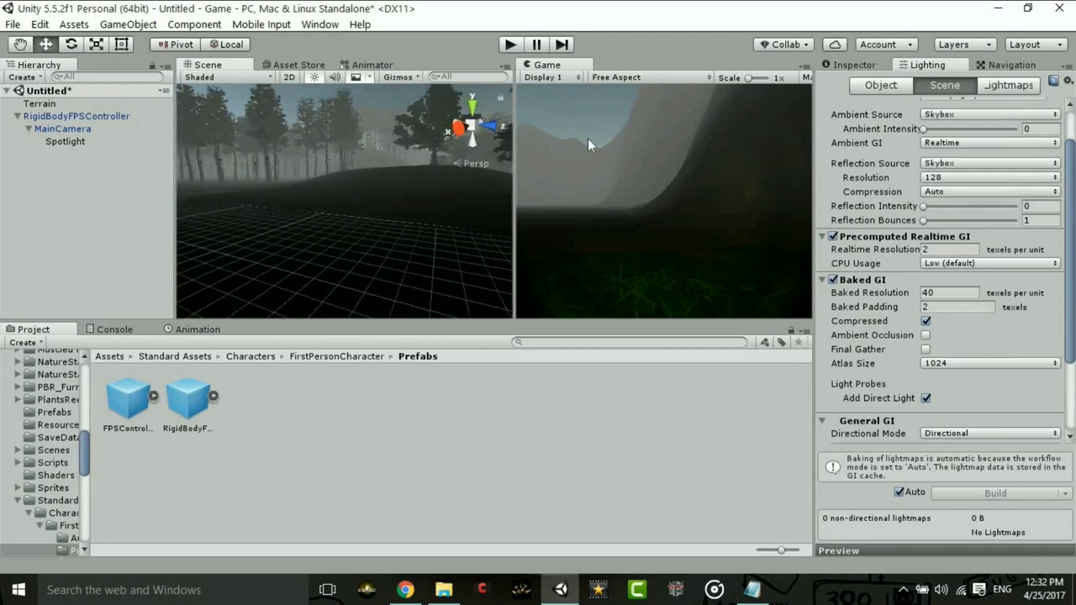
left_click(61, 142)
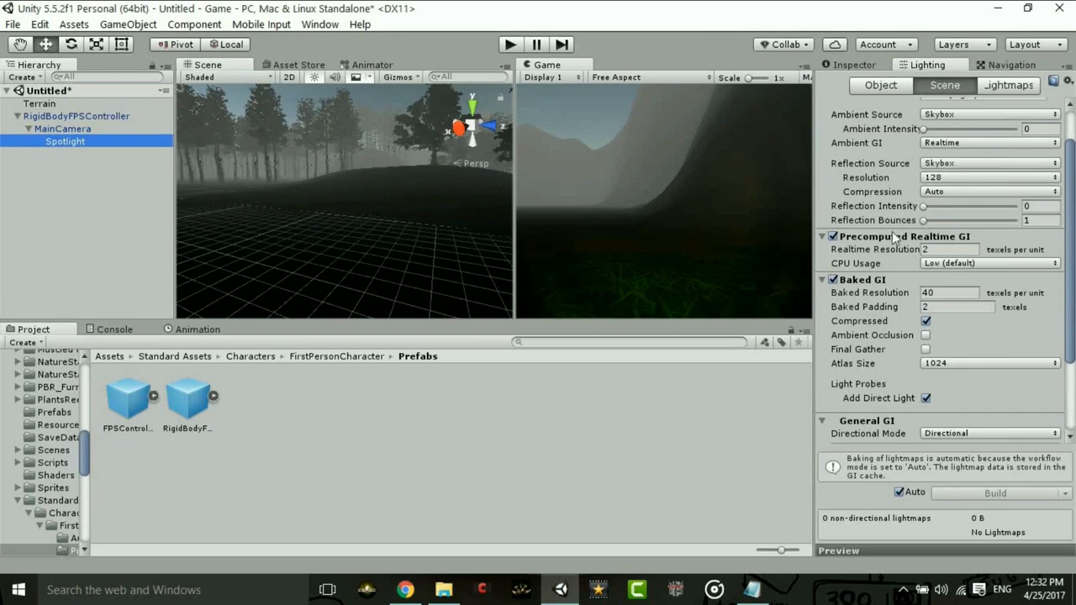
left_click(862, 68)
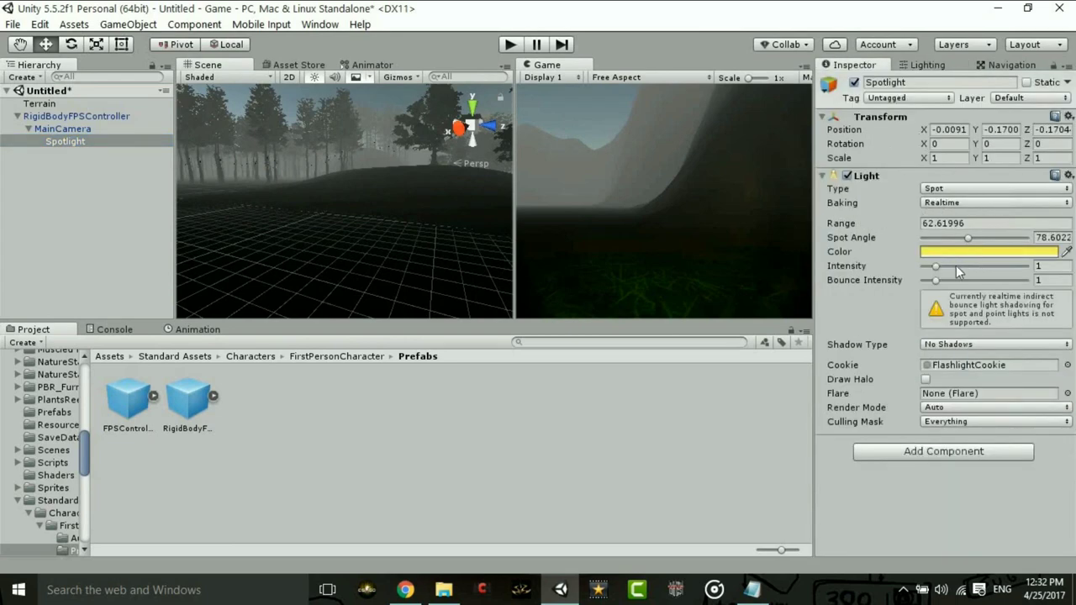
left_click_drag(936, 267, 950, 268)
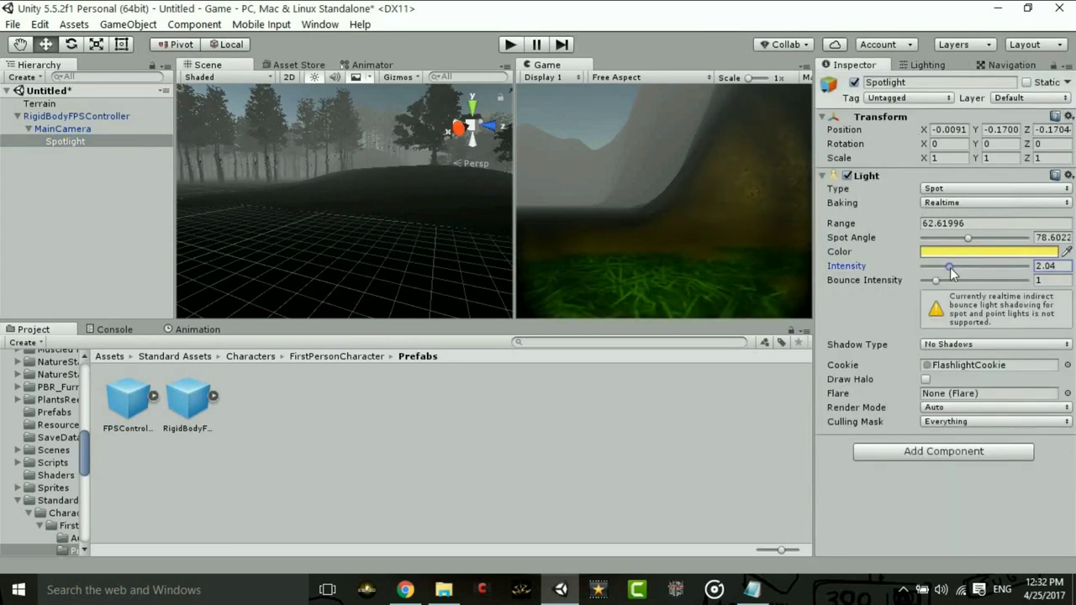
- Play the scene to see the yellow flashlight beam follow the view
left_click(507, 44)
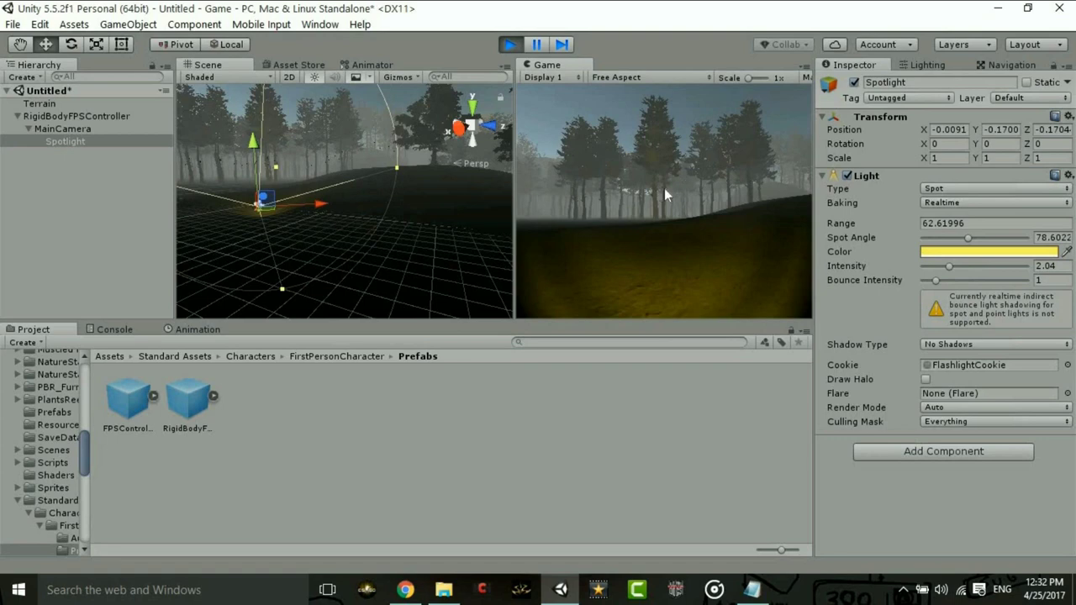
- Stop play mode and narrow the Spotlight to about 59.2° spot angle and 54.6 range
key("Escape")
left_click(516, 46)
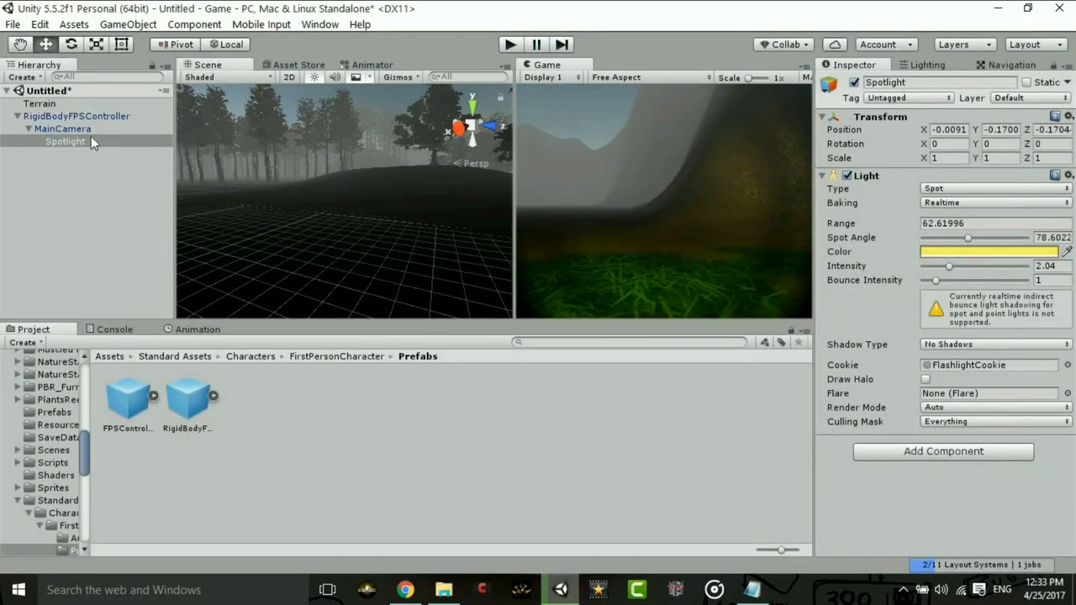
left_click_drag(313, 180, 319, 182, "alt")
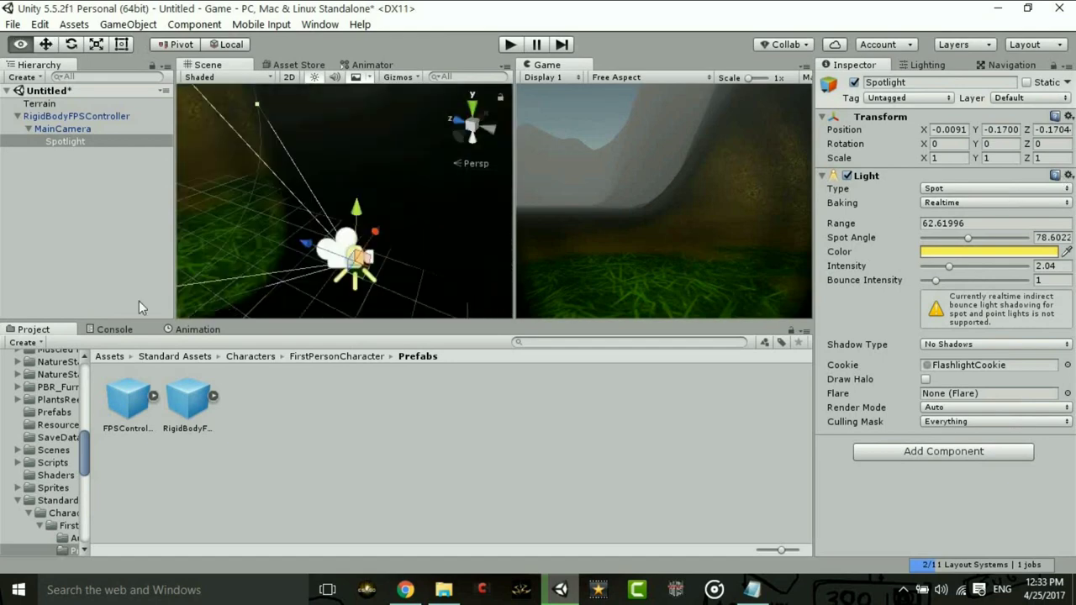
scroll(319, 182, "down", 2)
scroll(319, 179, "down", 2)
scroll(318, 178, "down", 2)
scroll(316, 174, "down", 2)
left_click_drag(316, 179, 253, 165, "alt")
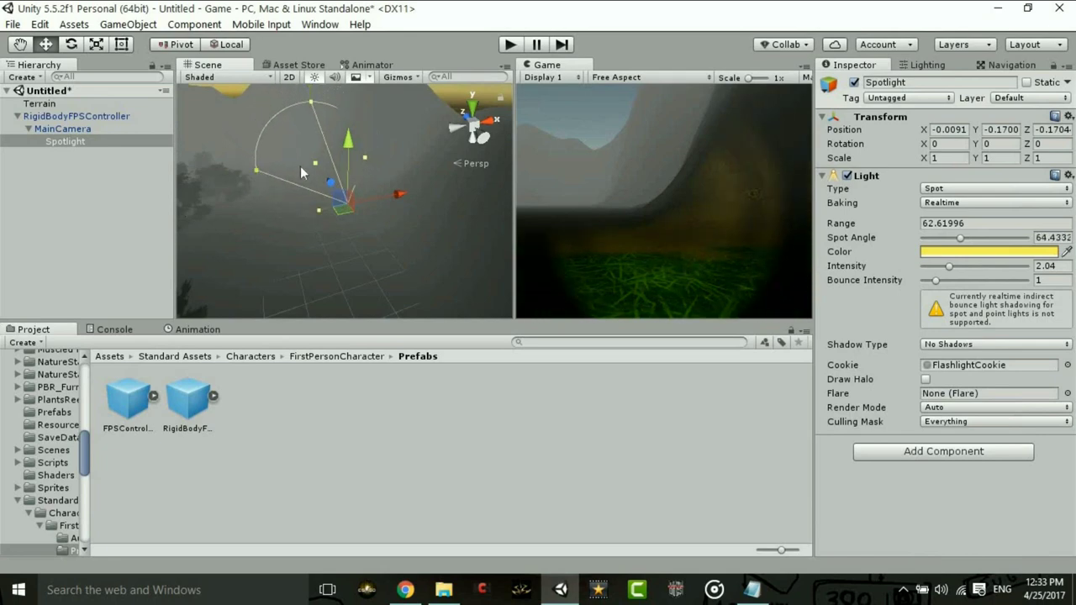
mouse_move(317, 165)
left_mouse_down()
mouse_move(322, 172)
mouse_move(274, 171)
left_mouse_up()
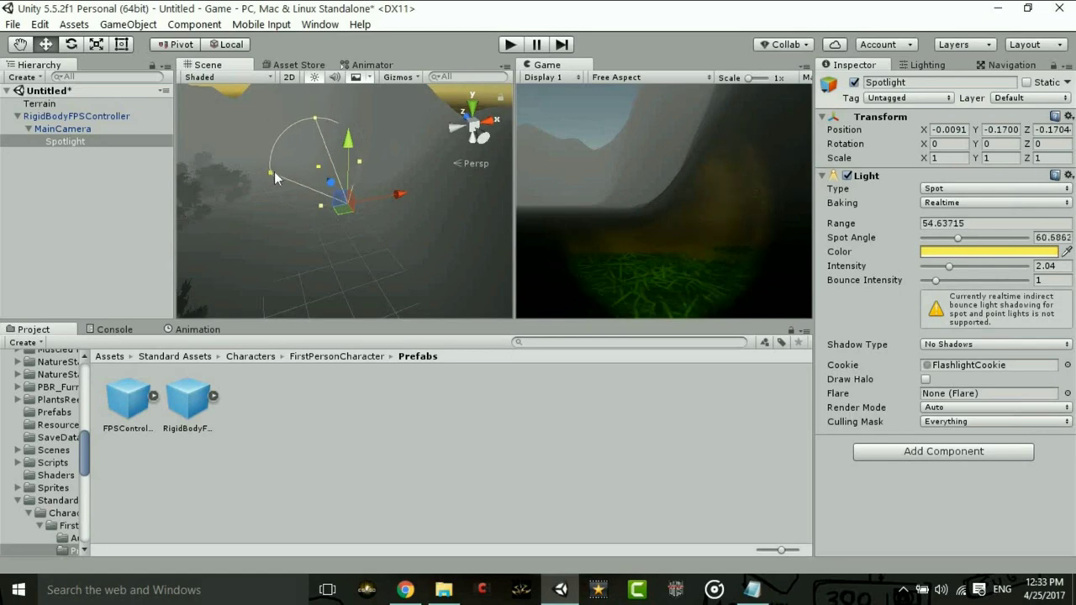
- Run the scene again to check the narrowed yellow beam
left_click(515, 43)
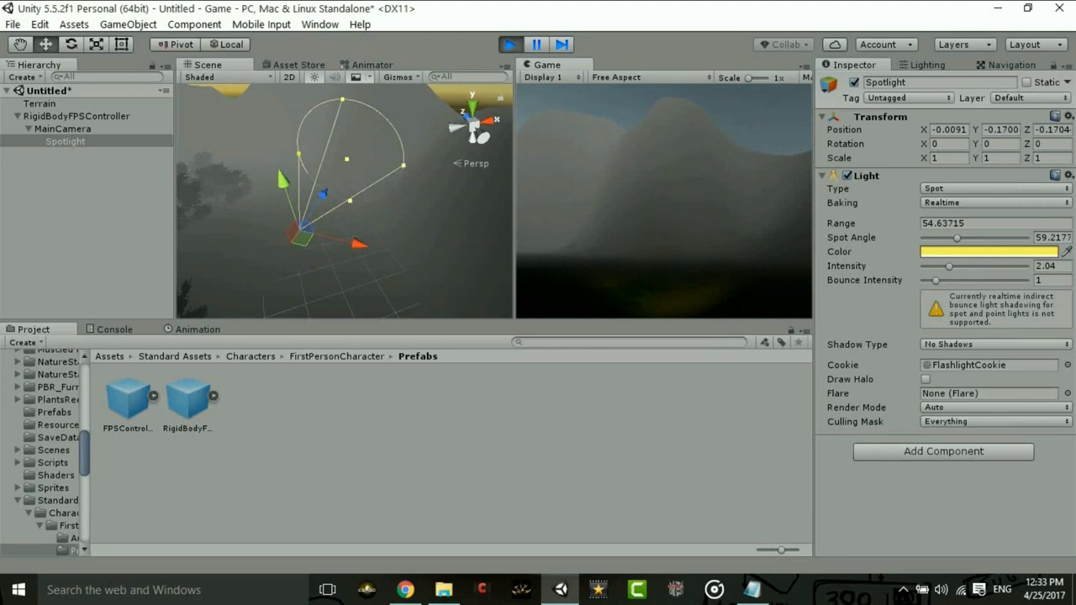
- Stop the game and cut the Spotlight's range to about 31.5, keeping its 59° cone
left_click(508, 44)
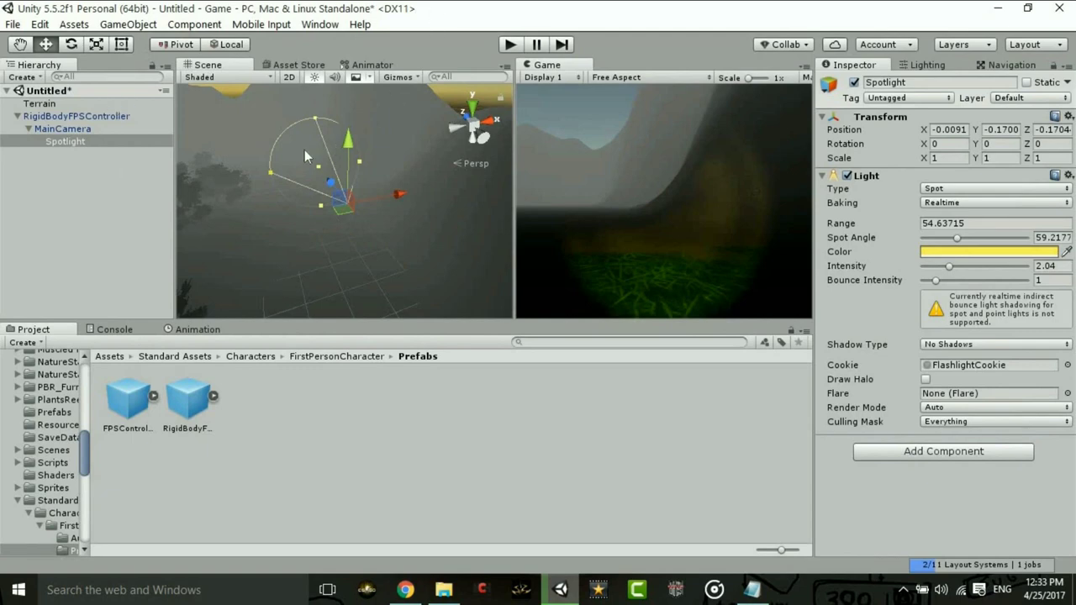
left_click(278, 165)
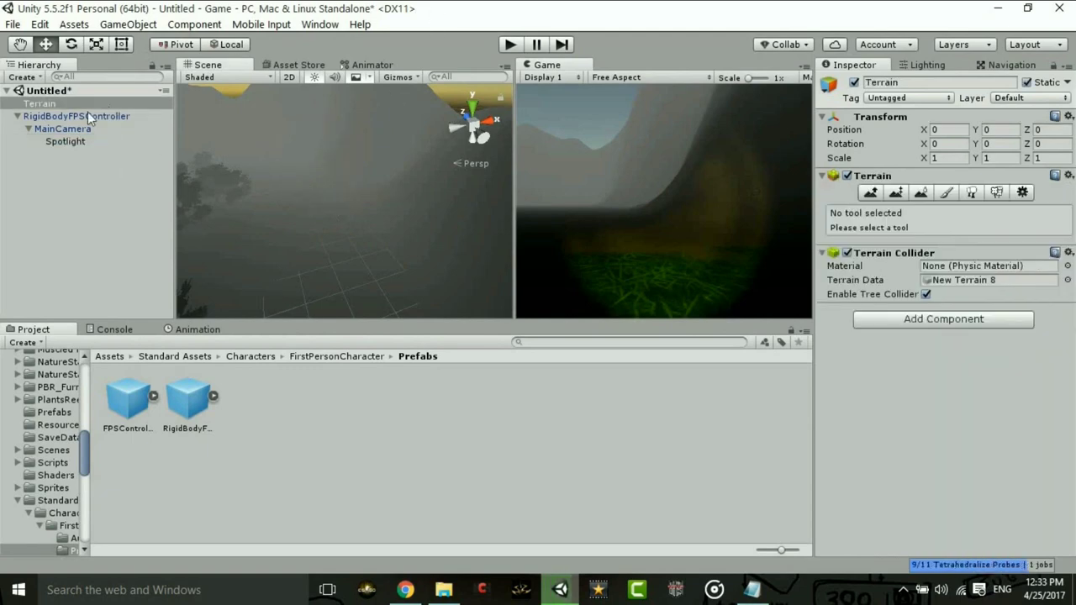
left_click(69, 142)
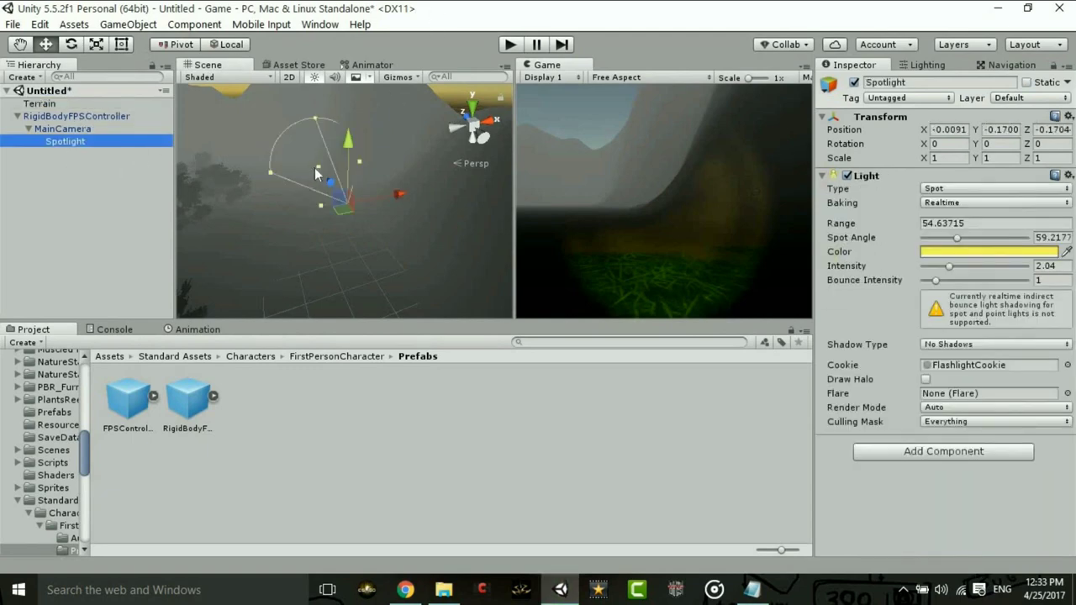
left_click_drag(320, 172, 332, 185)
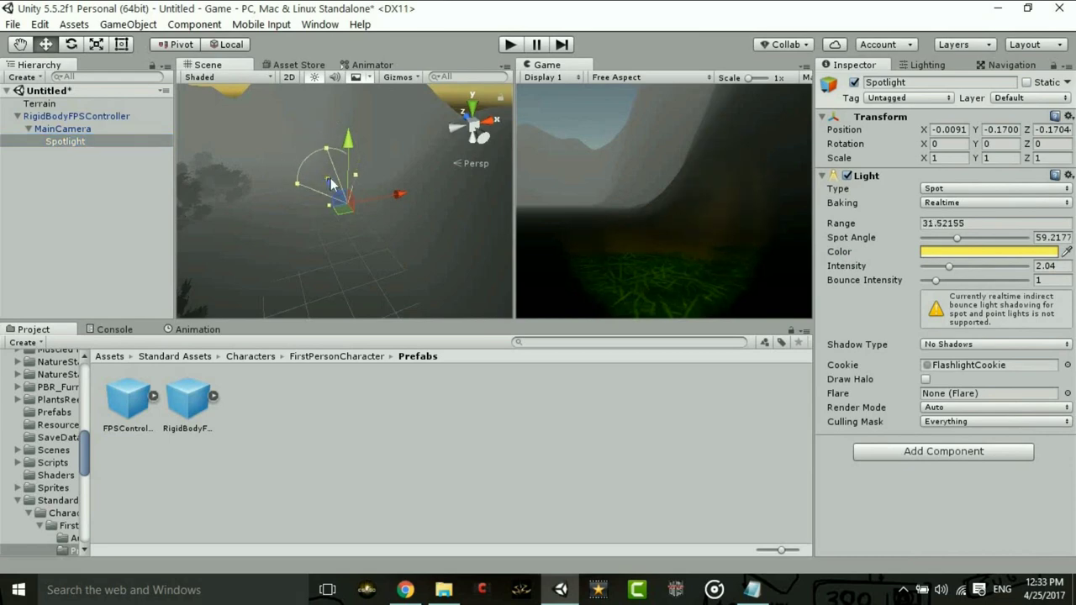
left_click(79, 146)
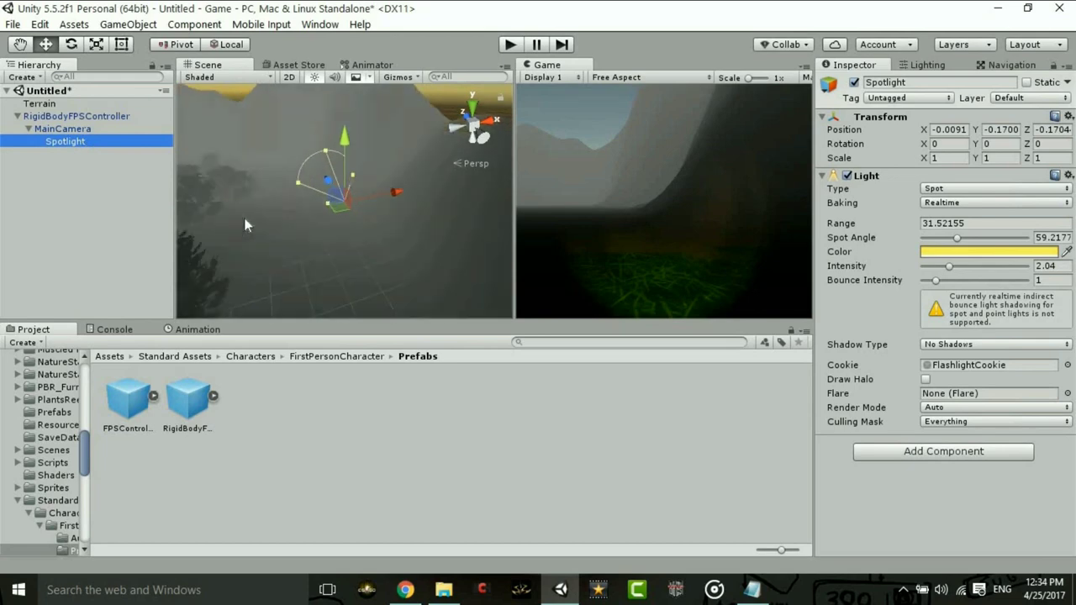
scroll(245, 221, "up", 3)
scroll(245, 220, "up", 1)
scroll(245, 210, "up", 1)
left_click(265, 179)
right_click_drag(265, 179, 354, 176)
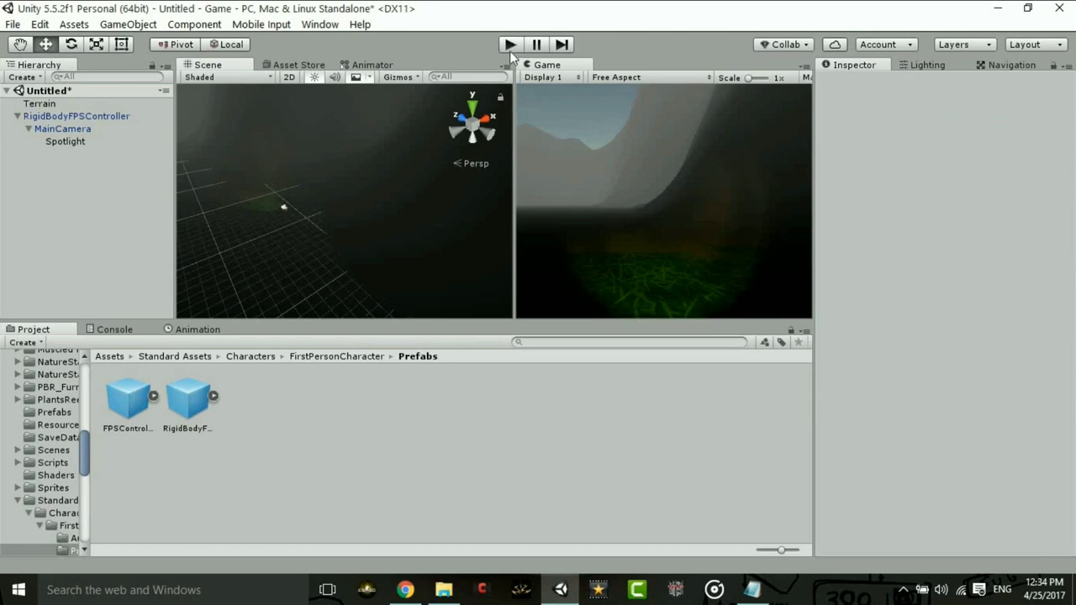
- Play the scene to check that the beam now only lights ground just ahead
left_click(509, 49)
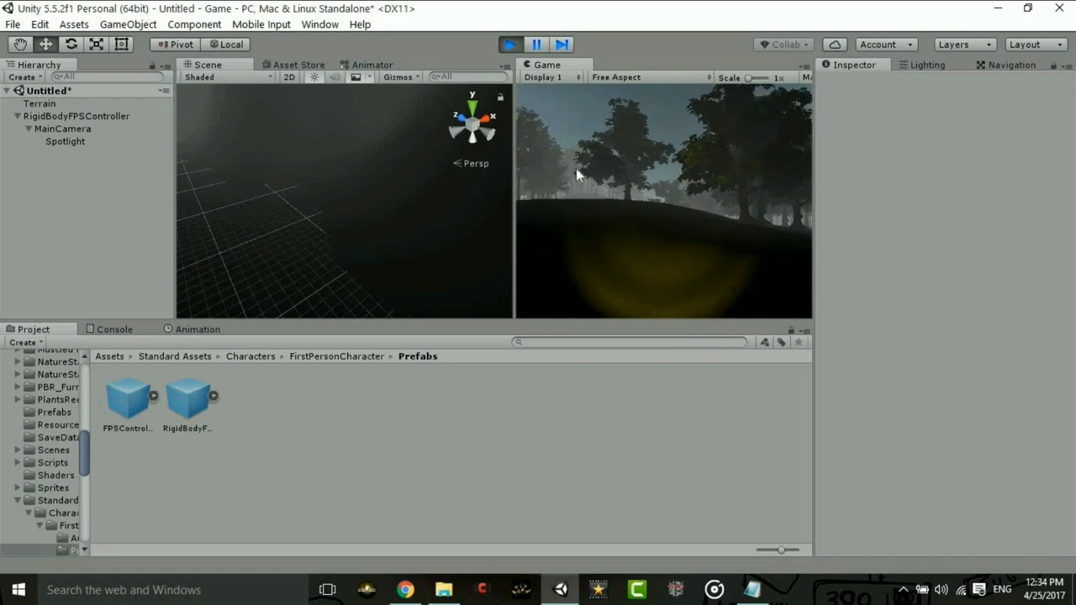
- Stop the game and expand RigidBodyFPSController's Global Fog (Script) component settings
left_click(513, 48)
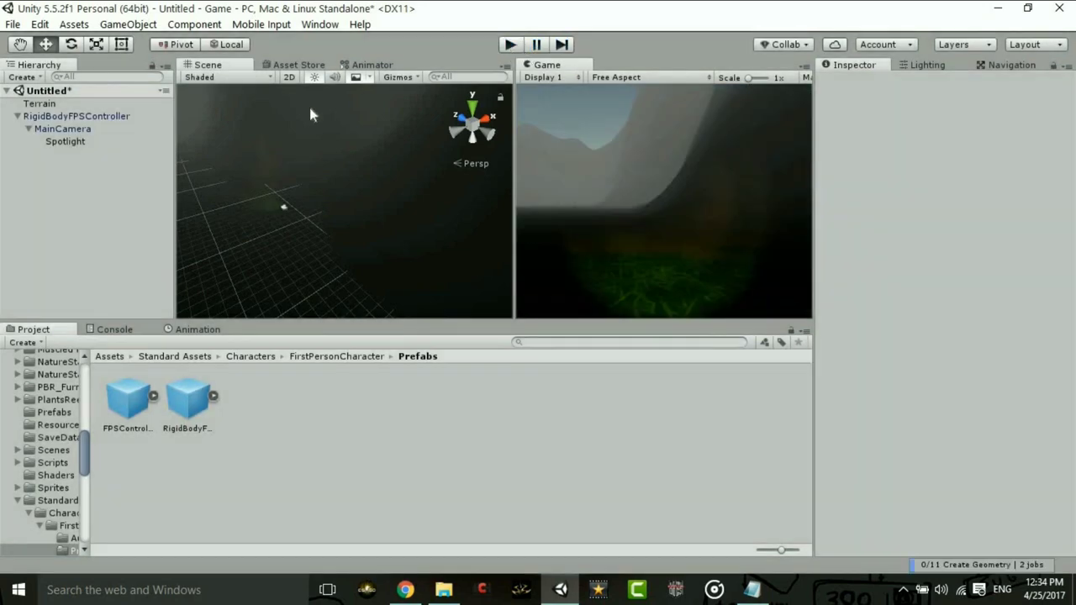
left_click(24, 120)
left_click(17, 116)
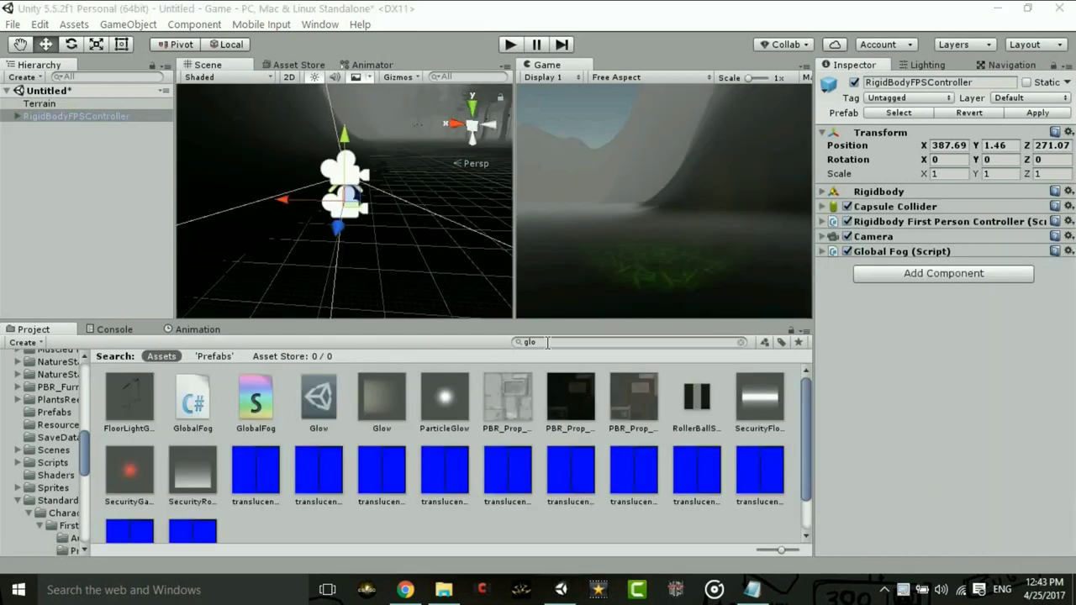
left_click(548, 342)
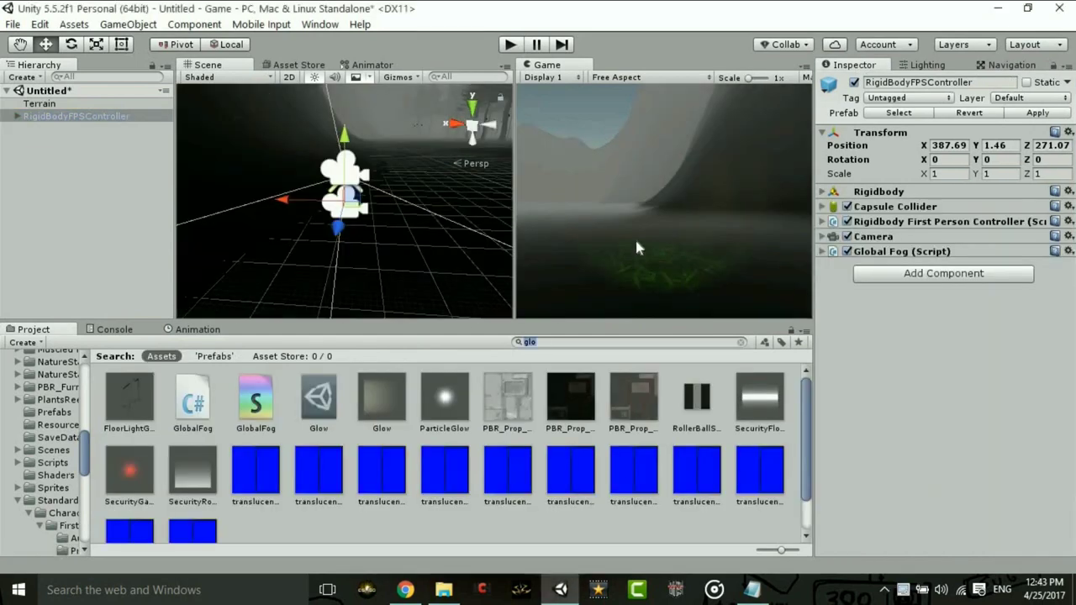
left_click(822, 252)
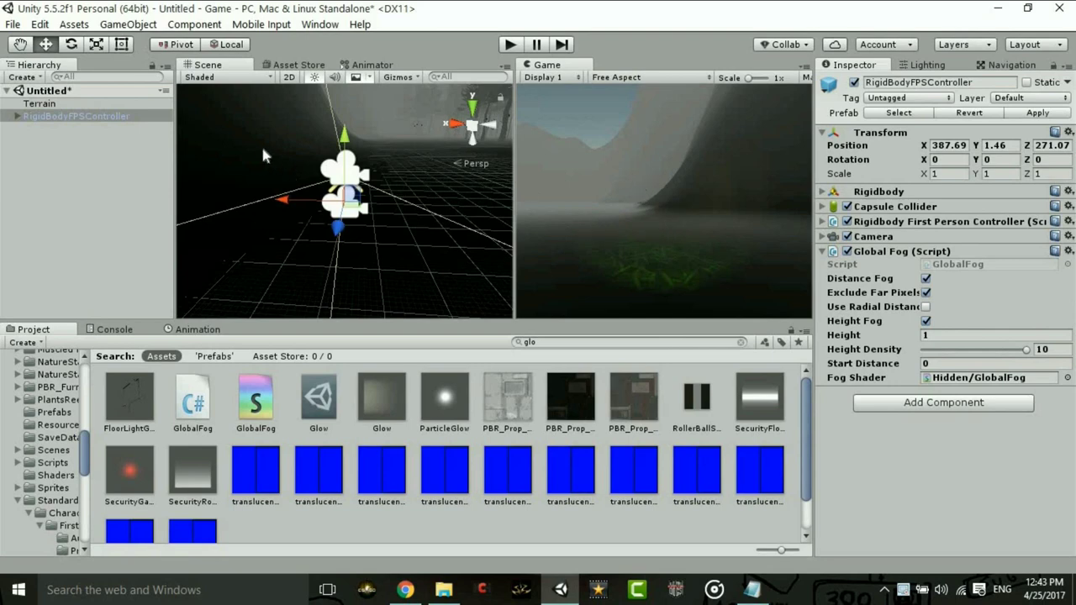
middle_click_drag(314, 175, 370, 179)
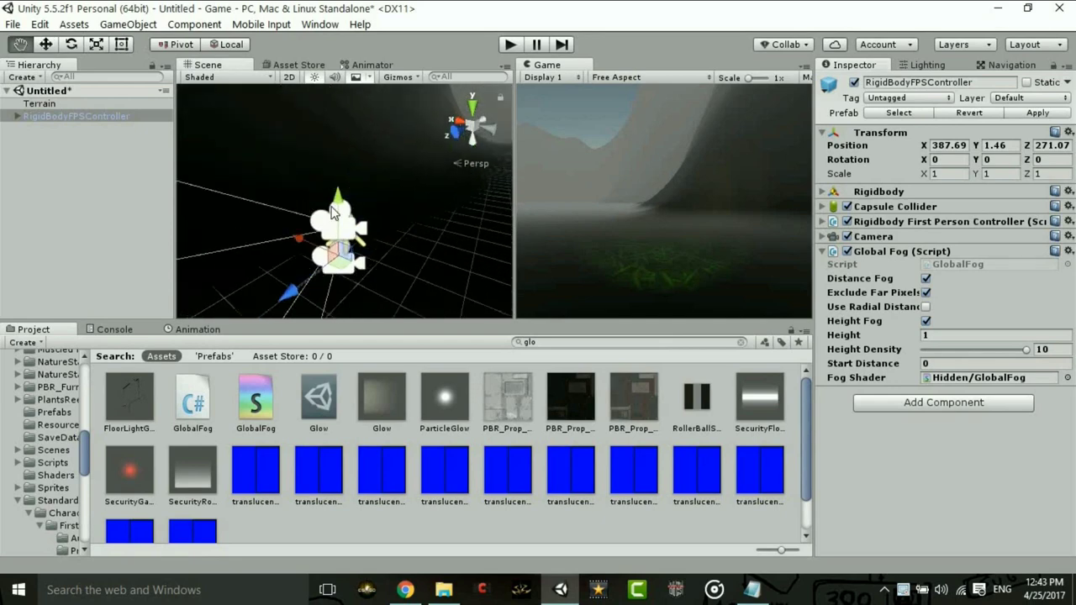
mouse_move(370, 179)
right_mouse_down()
mouse_move(190, 245)
mouse_move(202, 185)
mouse_move(334, 300)
right_mouse_up()
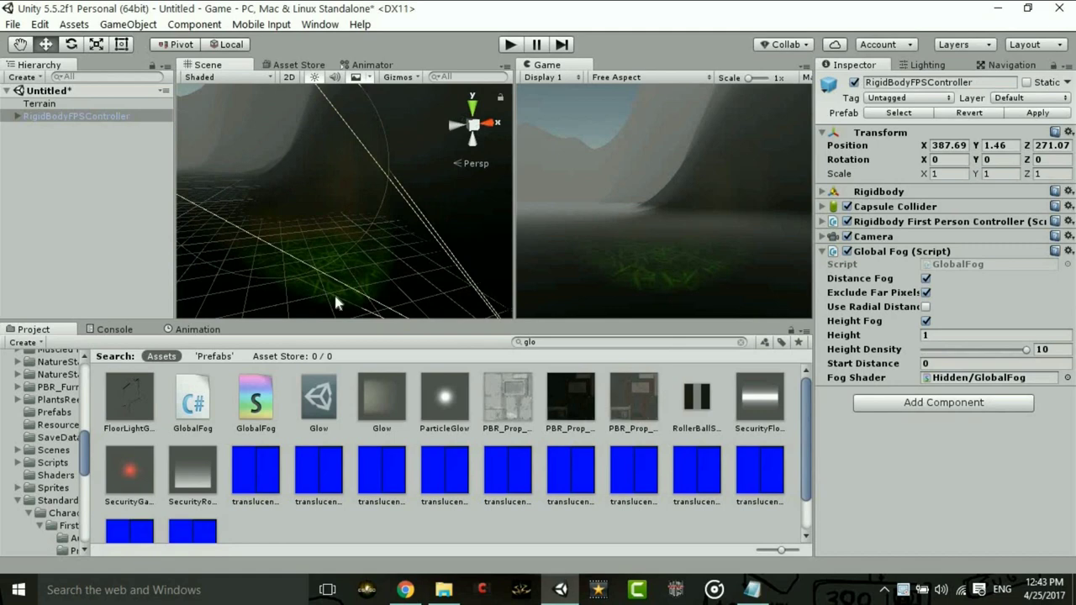
- Browse to UltraReal > WeaponSystem > Prefabs > Weapons and select the M16 prefab
left_click(18, 501)
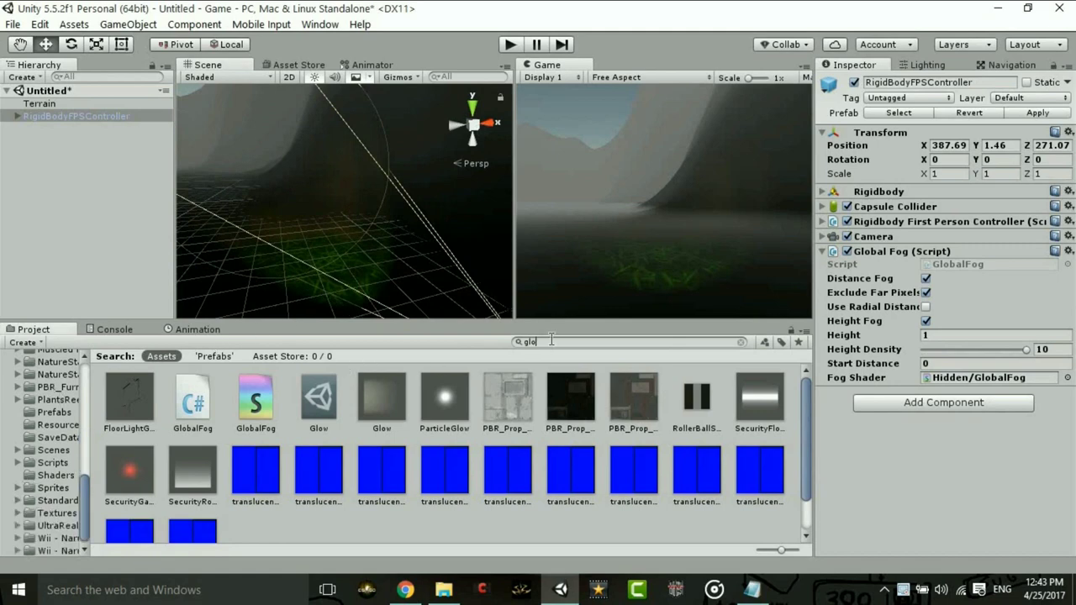
key("BackSpace")
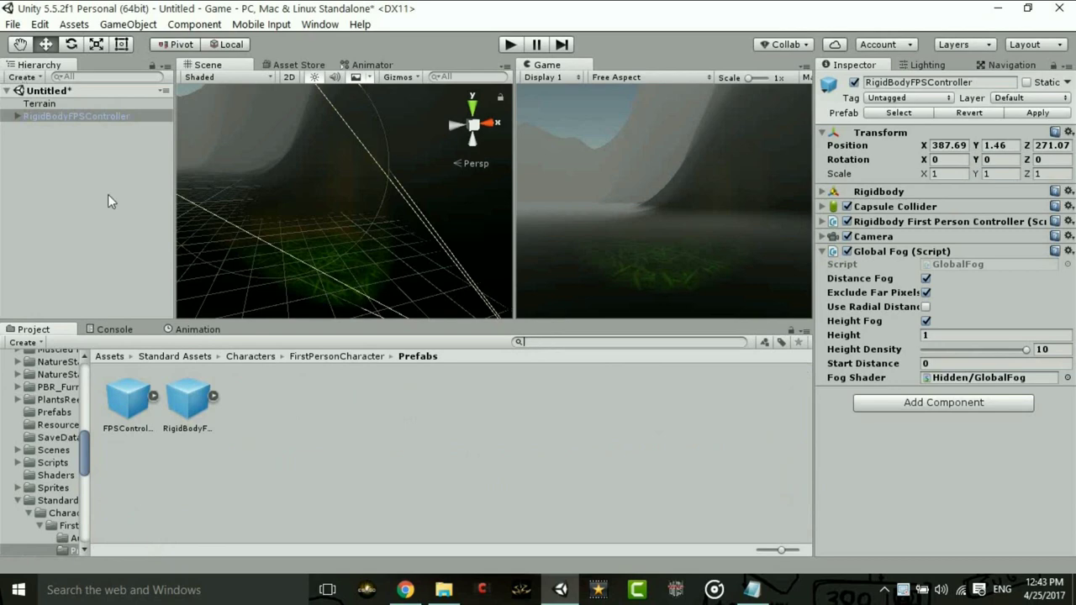
left_click(108, 357)
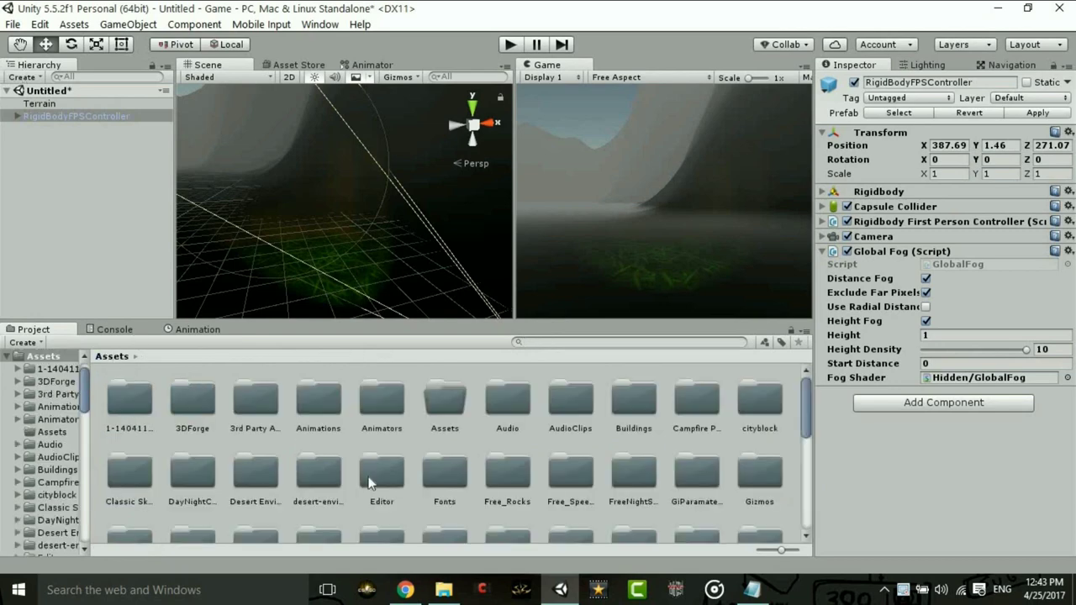
scroll(372, 485, "down", 3)
scroll(364, 472, "down", 3)
scroll(168, 445, "up", 1)
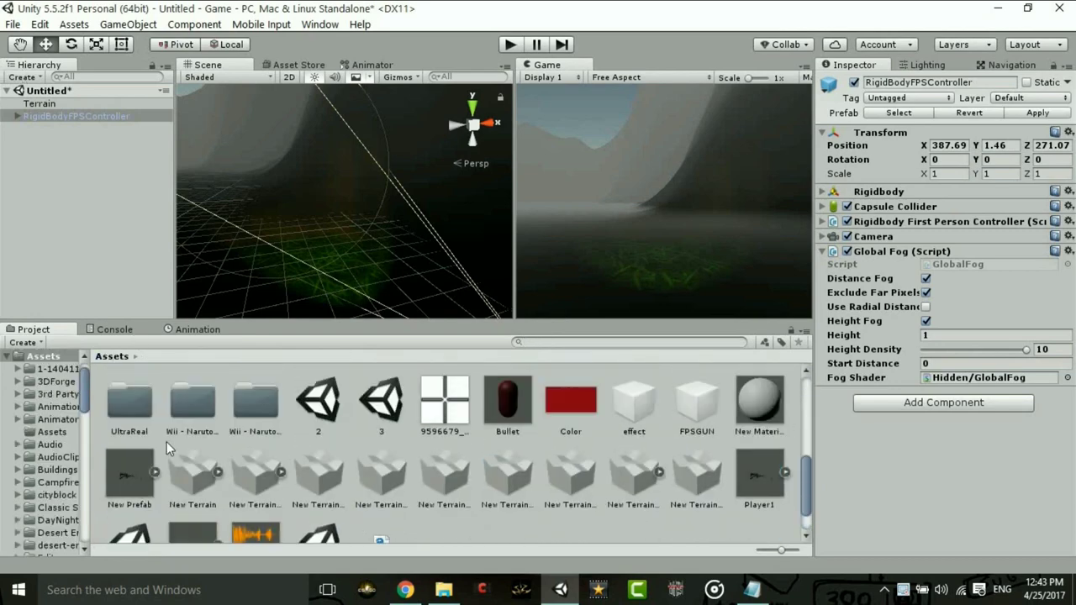
double_click(126, 418)
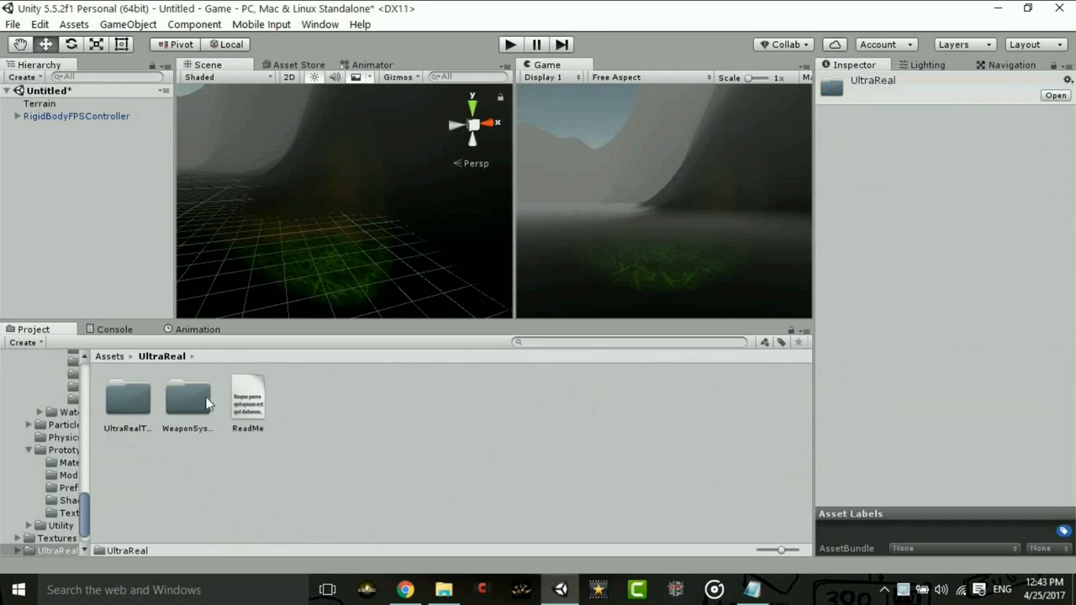
double_click(189, 402)
double_click(323, 405)
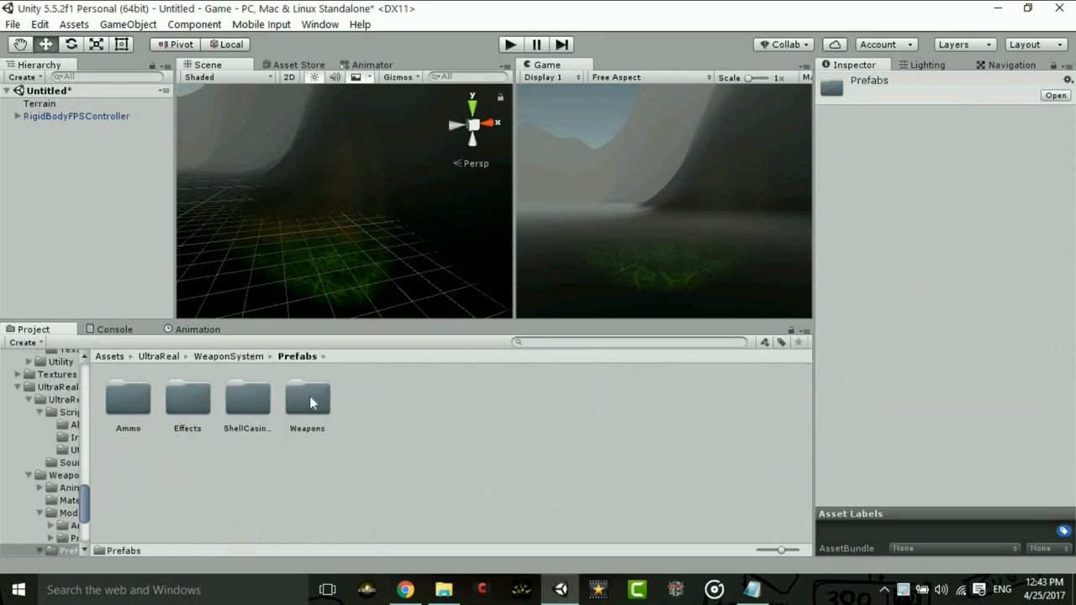
double_click(309, 400)
left_click(137, 396)
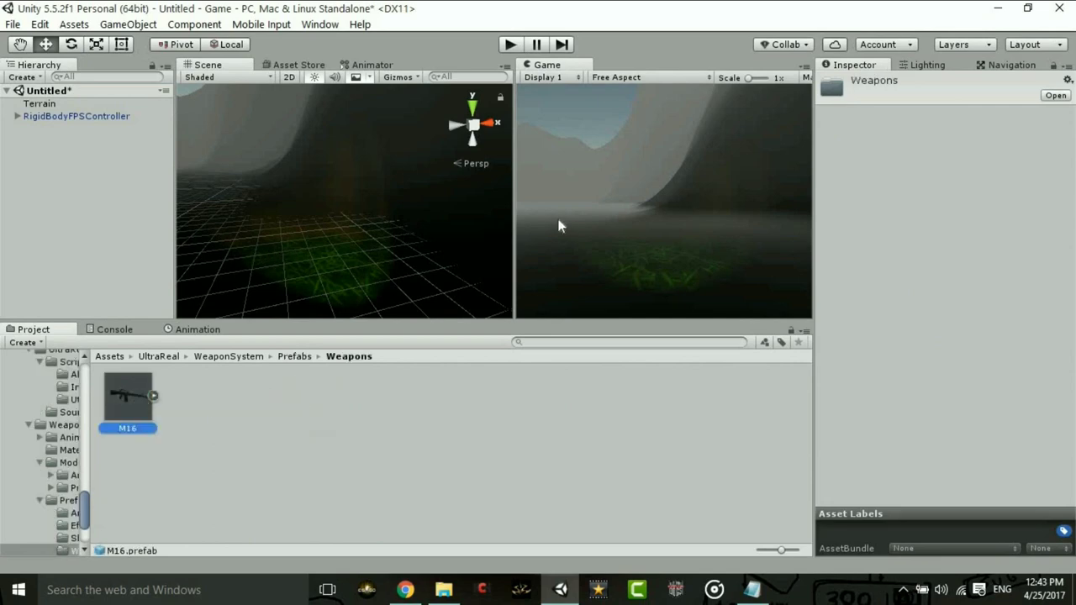
- Open WeaponSystem > Models > ProtoGuns and view the M16 model's import settings
scroll(881, 215, "down", 6)
scroll(870, 249, "up", 3)
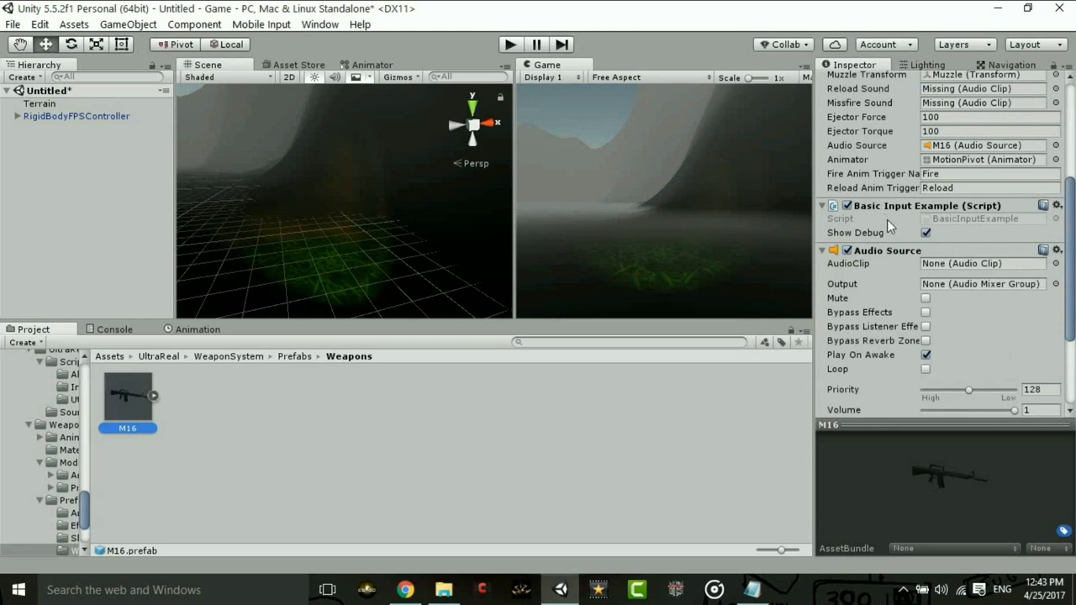
scroll(887, 219, "up", 5)
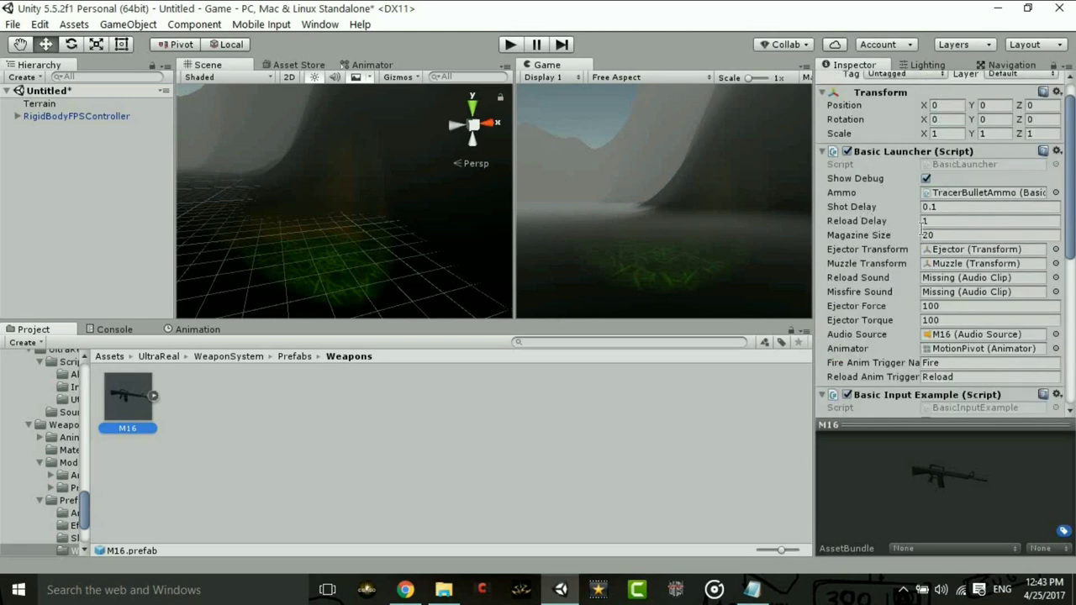
key("BackSpace")
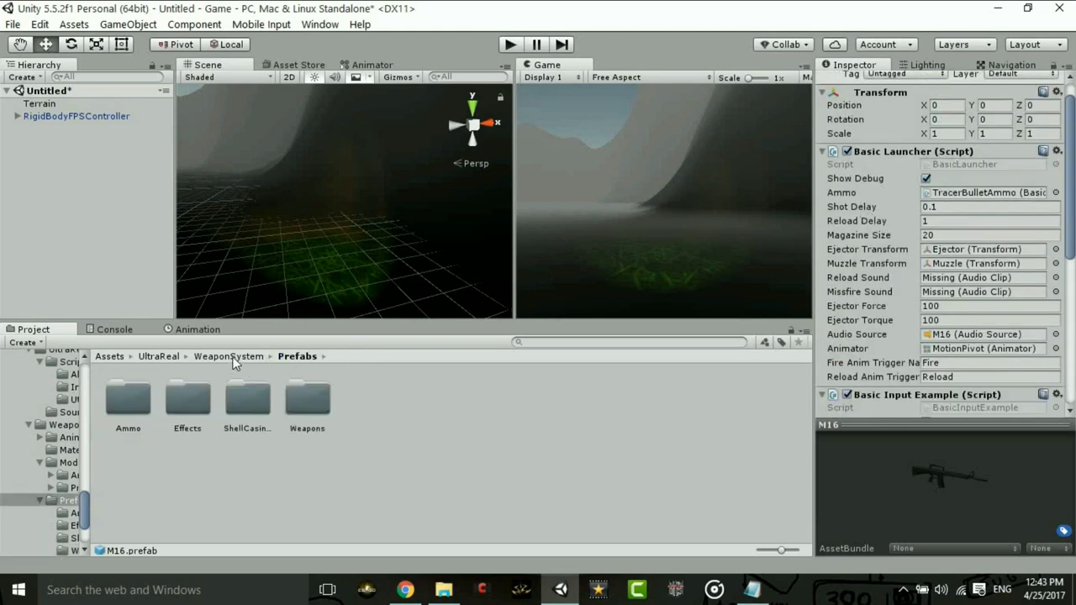
left_click(234, 358)
double_click(261, 404)
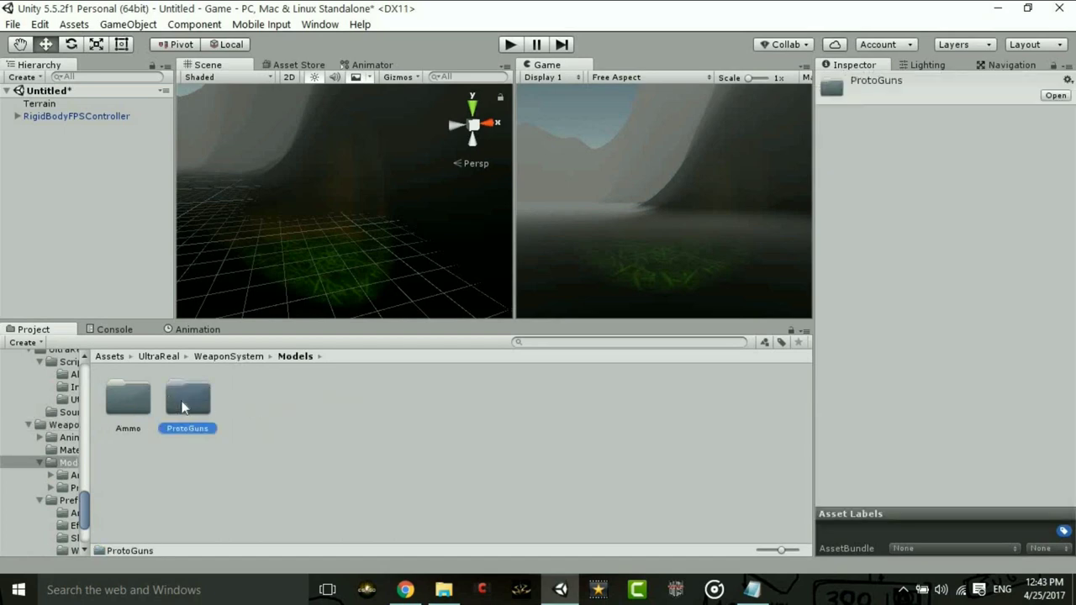
double_click(174, 405)
left_click(185, 400)
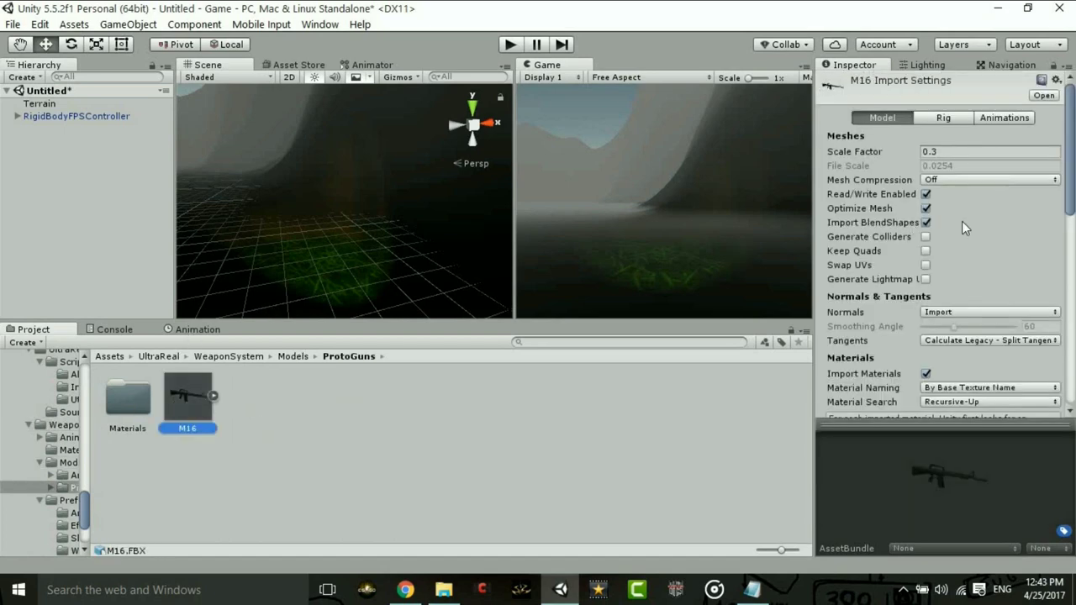
scroll(943, 218, "down", 5)
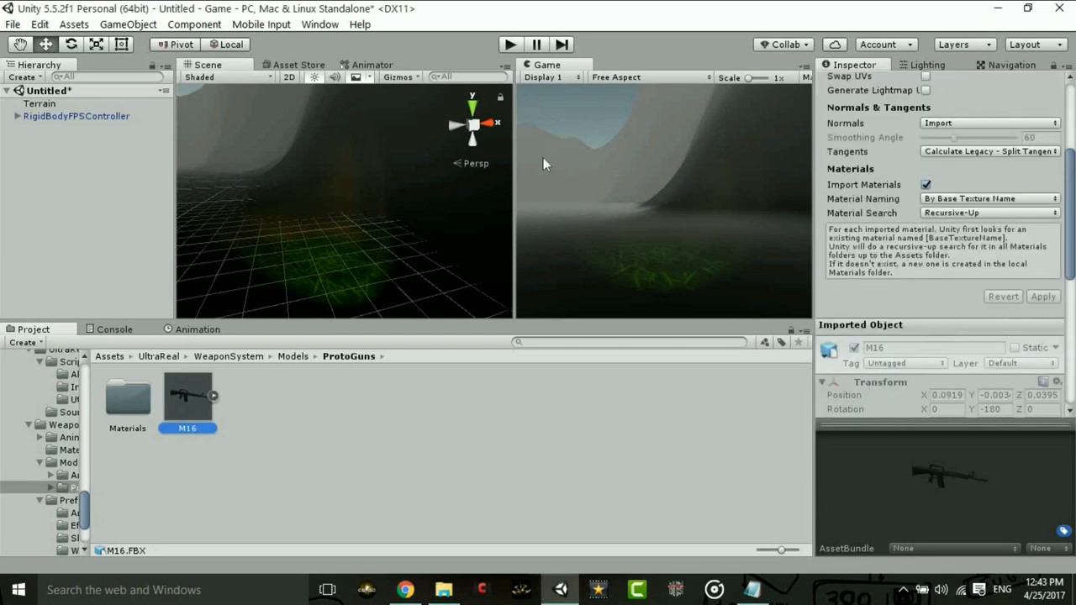
- Drop the M16 model into the scene and raise it slightly
right_click_drag(337, 173, 366, 250)
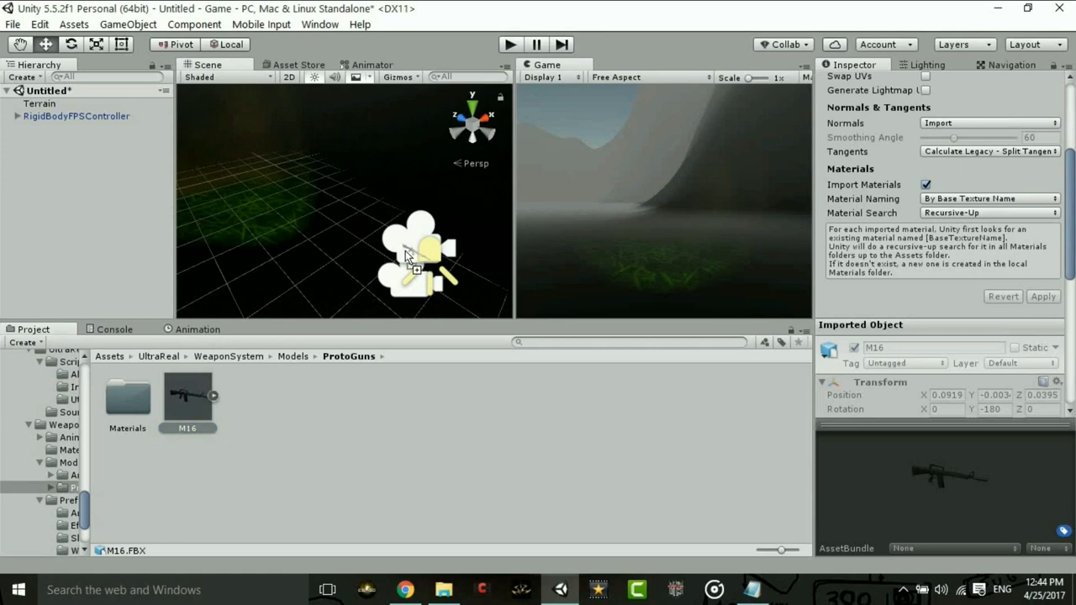
left_click_drag(366, 250, 418, 234)
middle_click_drag(419, 233, 392, 177)
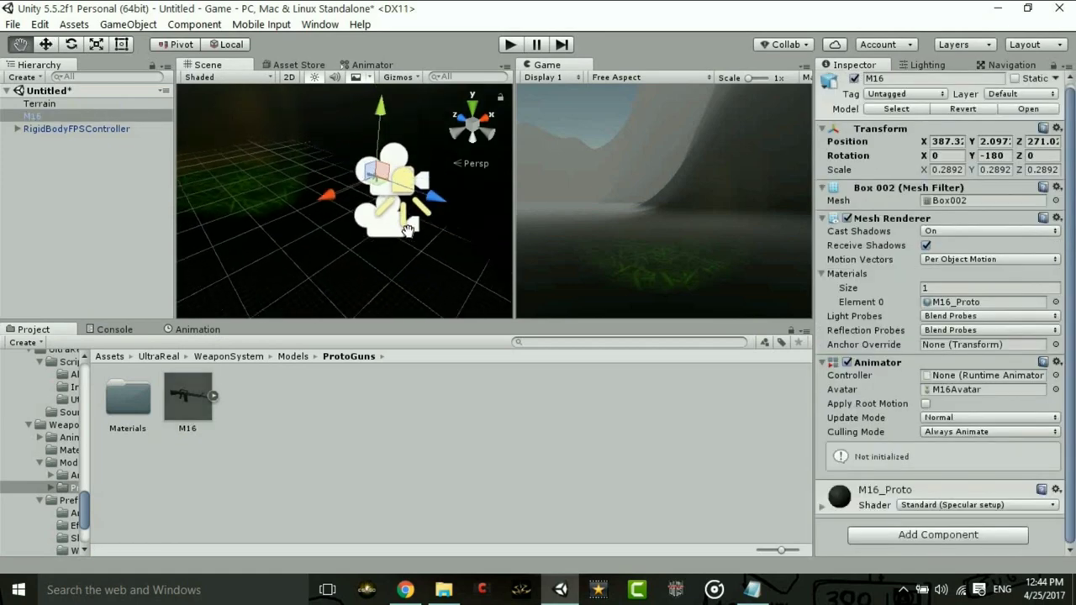
left_click_drag(387, 148, 388, 141)
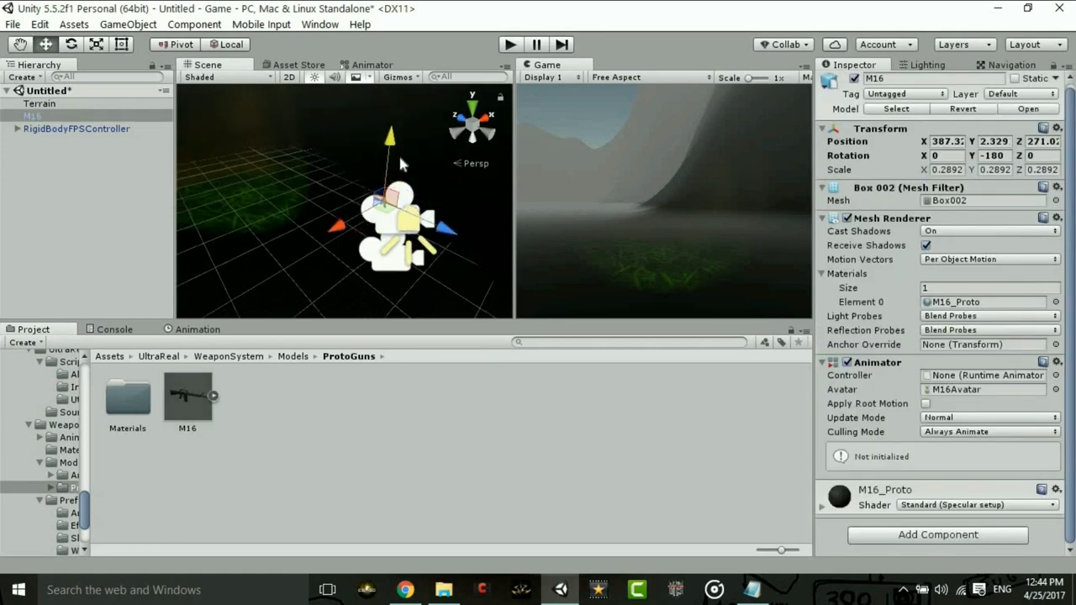
middle_click_drag(389, 141, 475, 213)
- Move the M16 forward along Z and lower it to camera height beside the player camera
mouse_move(475, 213)
left_mouse_down("alt")
mouse_move(300, 252)
mouse_move(705, 183)
mouse_move(483, 181)
left_mouse_up("alt")
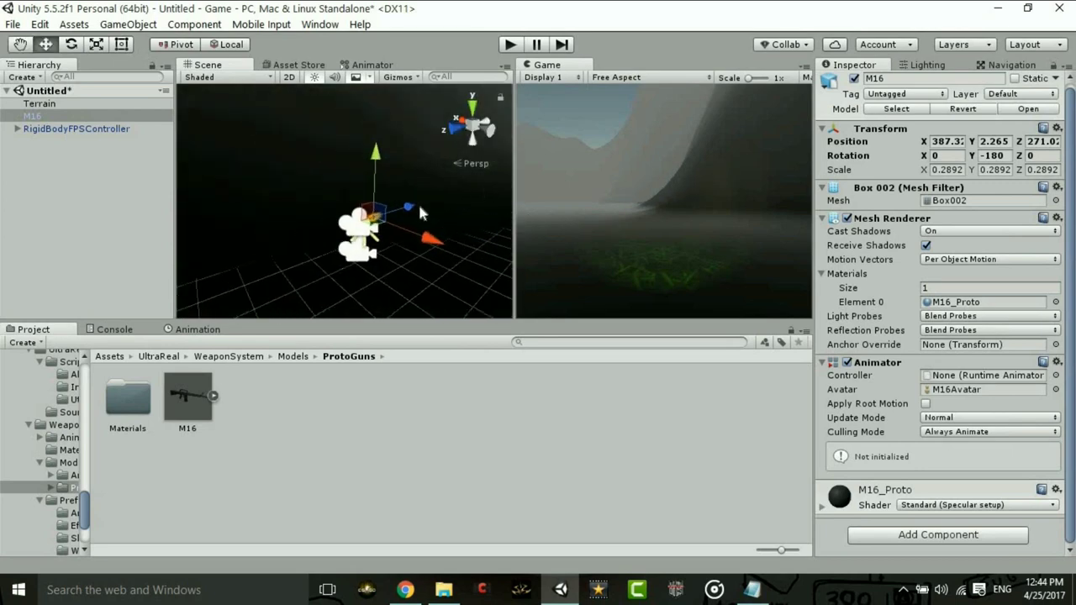
mouse_move(412, 202)
left_mouse_down()
mouse_move(360, 226)
mouse_move(347, 288)
left_mouse_up()
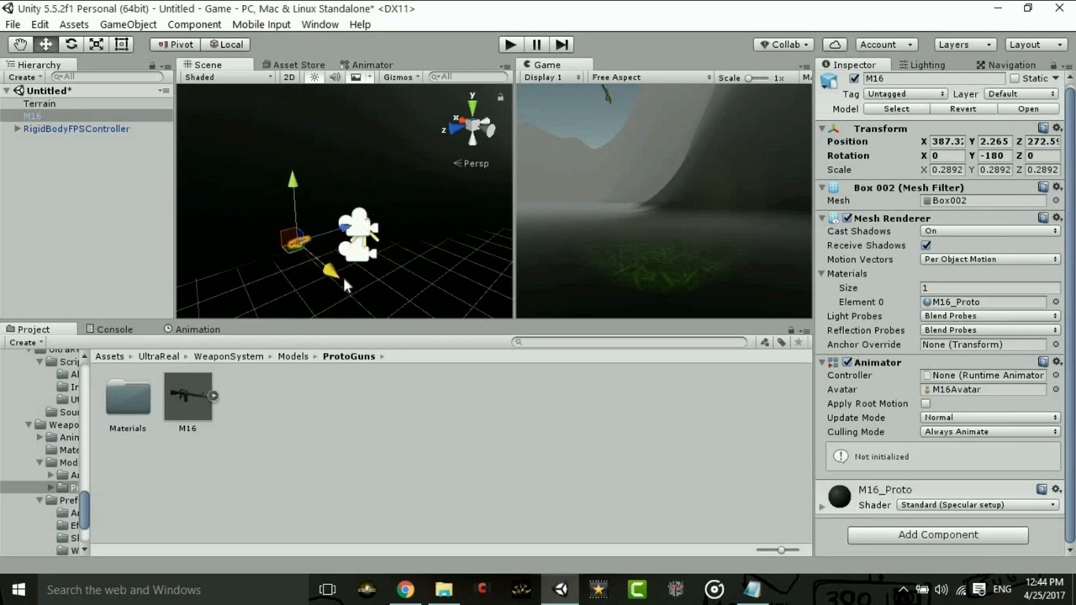
left_click_drag(313, 202, 337, 272)
mouse_move(350, 309)
left_mouse_down("alt")
mouse_move(389, 315)
mouse_move(293, 286)
mouse_move(304, 217)
mouse_move(355, 217)
mouse_move(278, 223)
mouse_move(363, 214)
mouse_move(556, 225)
mouse_move(664, 187)
left_mouse_up("alt")
left_click(95, 46)
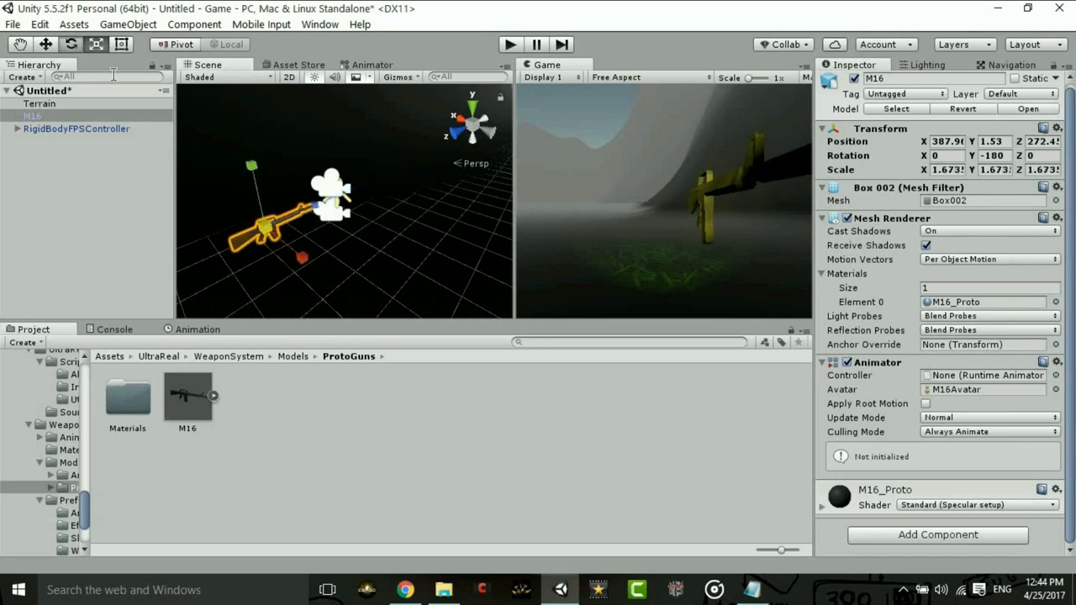
- Set the M16's Y rotation to 0
key("e")
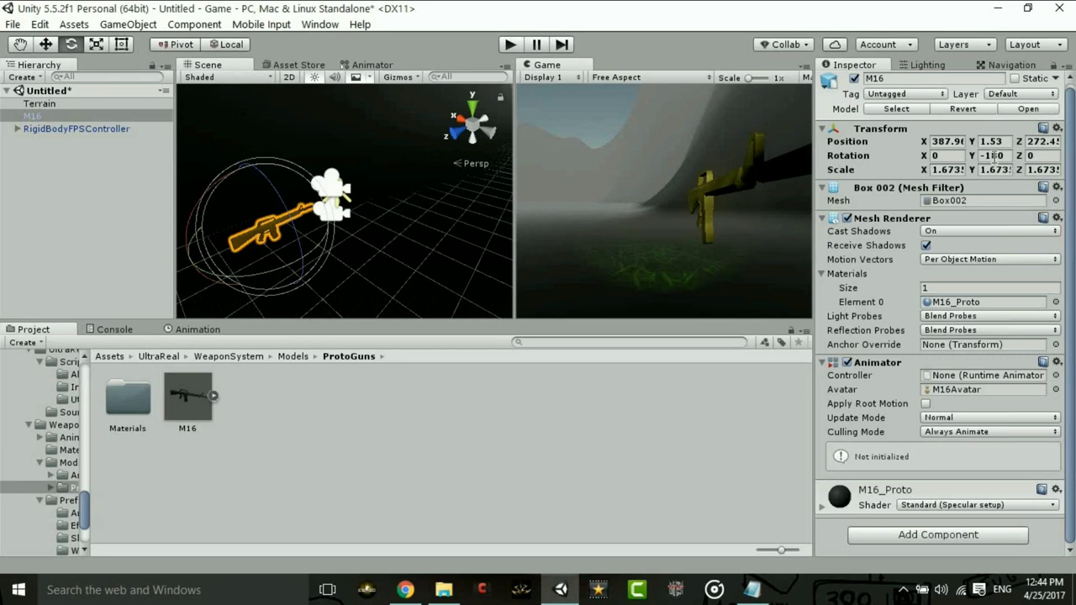
left_click(1000, 155)
type("0")
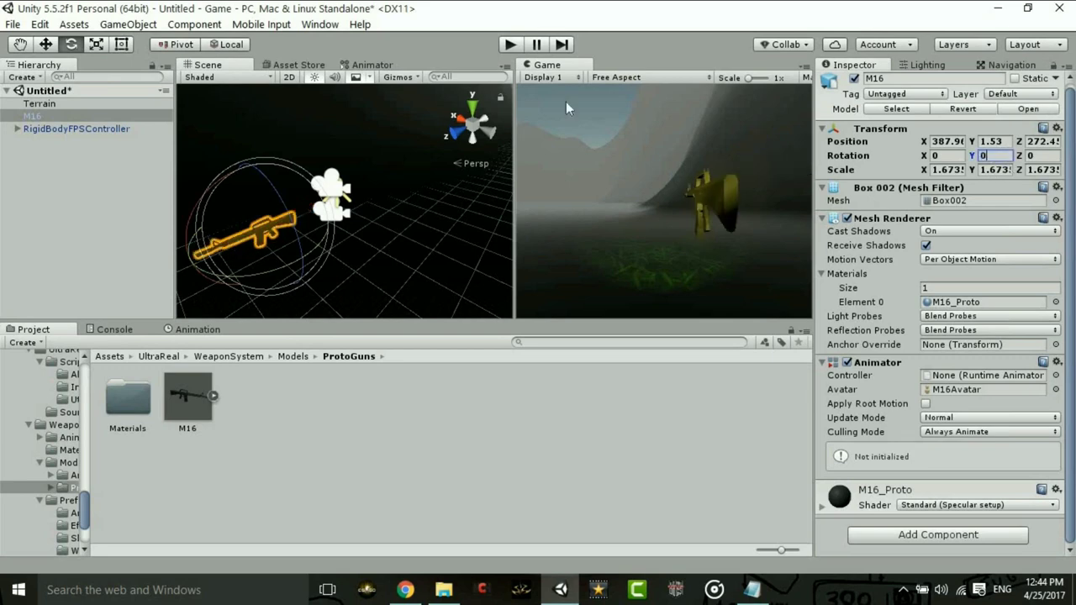
- Move the M16 down and along Z and X so it sits in front of the camera
left_click(45, 43)
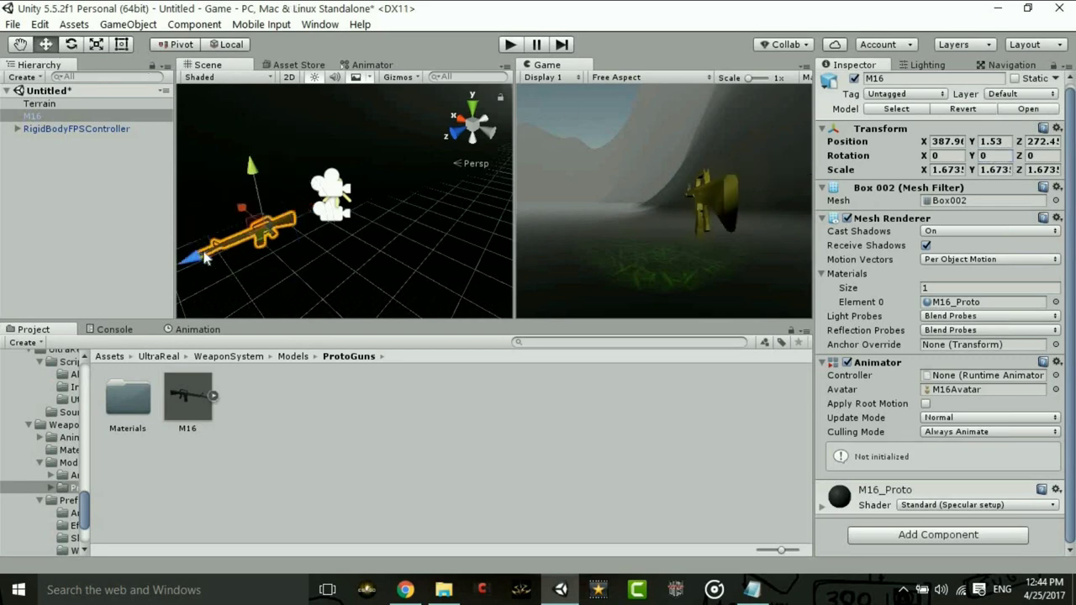
left_click_drag(216, 259, 236, 248)
mouse_move(296, 150)
left_mouse_down()
mouse_move(301, 164)
mouse_move(302, 155)
left_mouse_up()
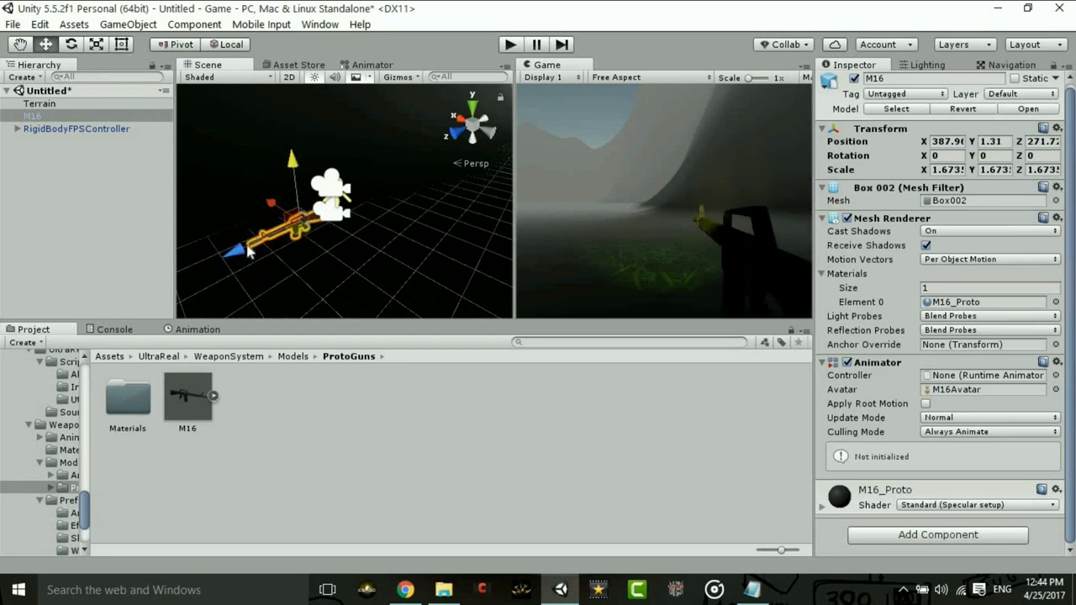
left_click_drag(249, 252, 357, 245)
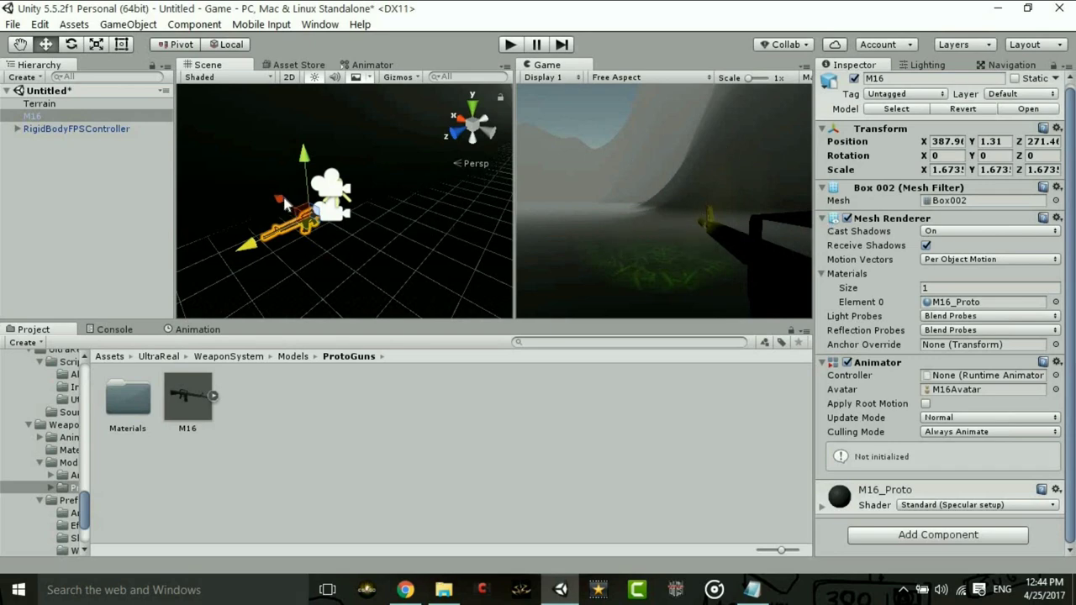
left_click_drag(282, 200, 290, 209)
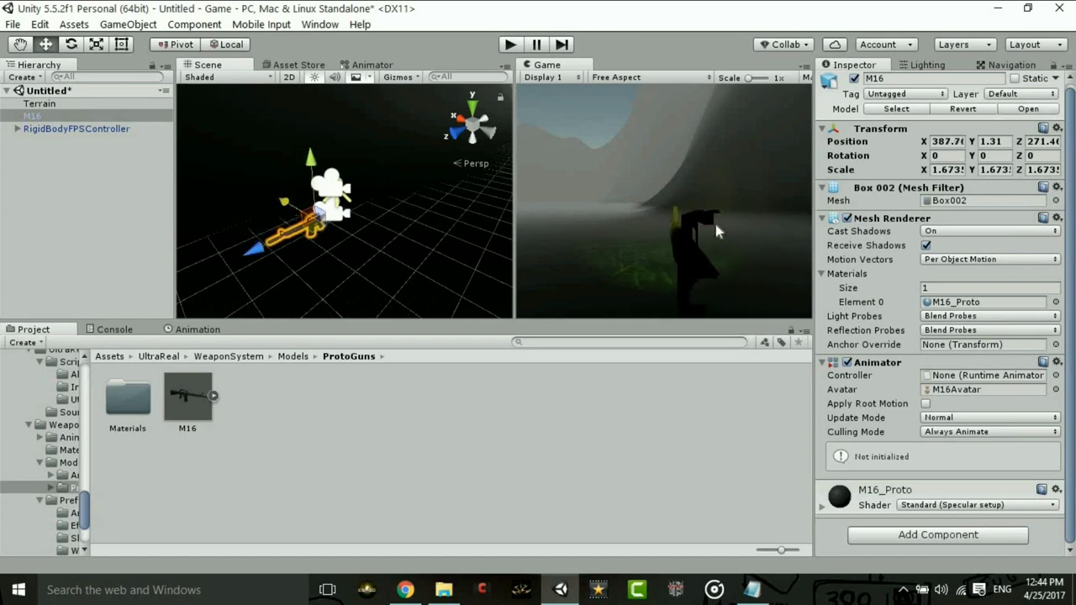
- Change the MainCamera's near clipping plane from 0.3 to 0
left_click(16, 129)
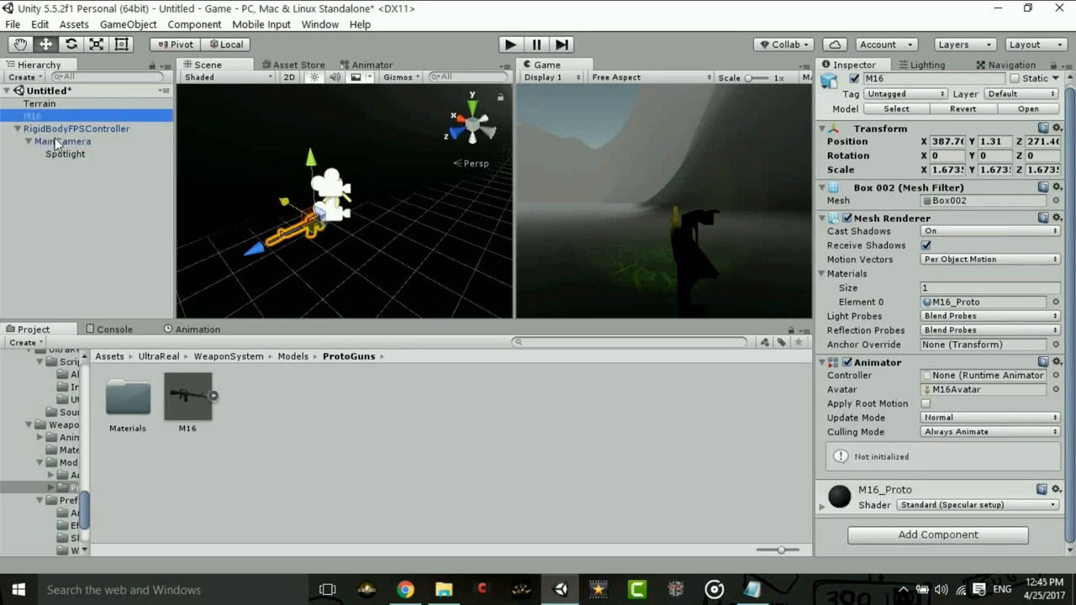
left_click(55, 140)
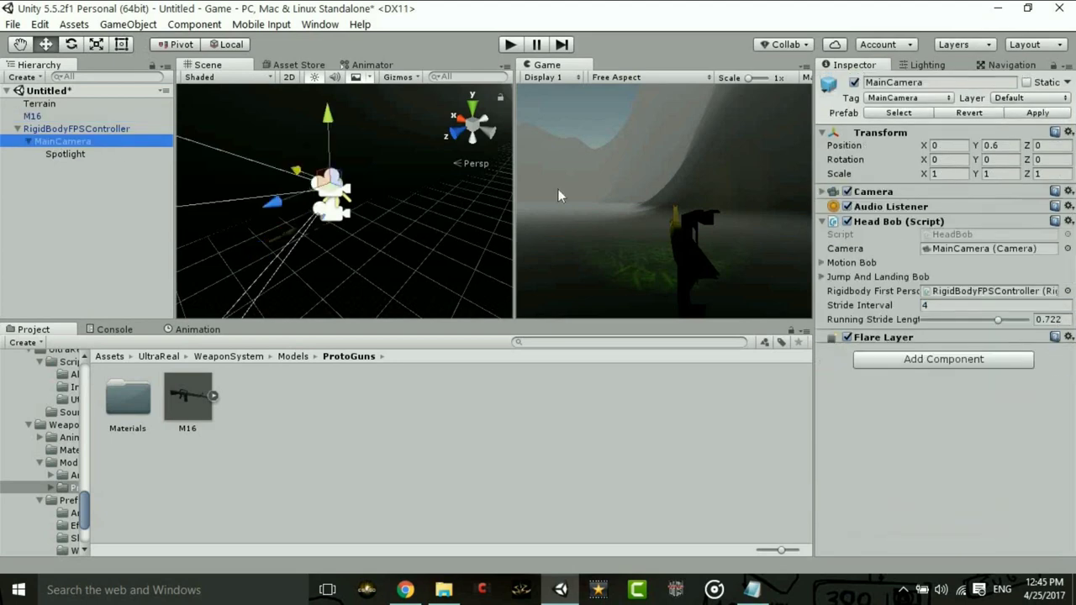
left_click(823, 192)
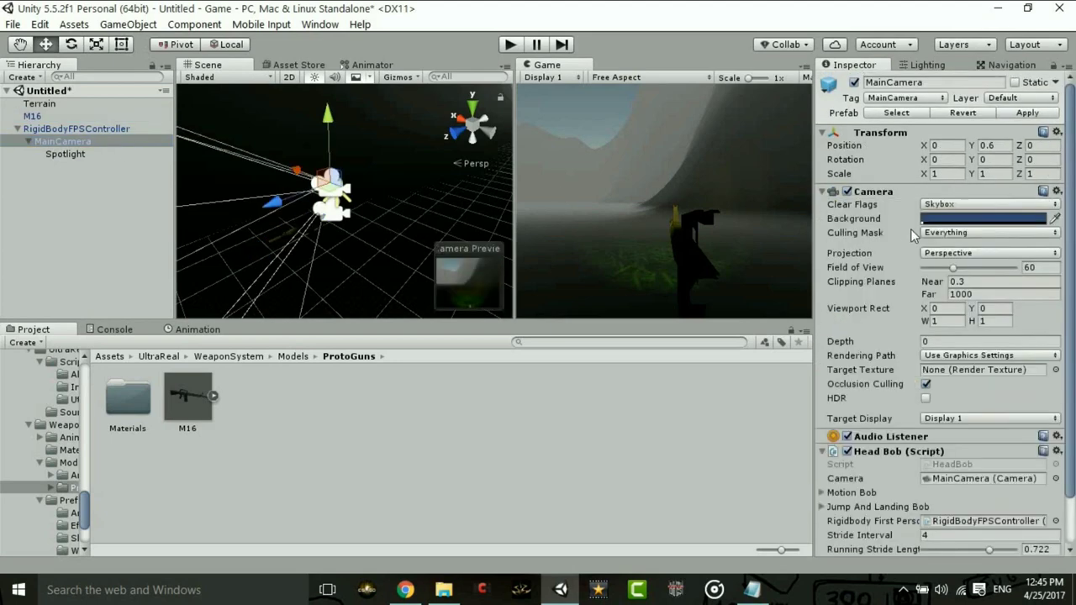
left_click(973, 283)
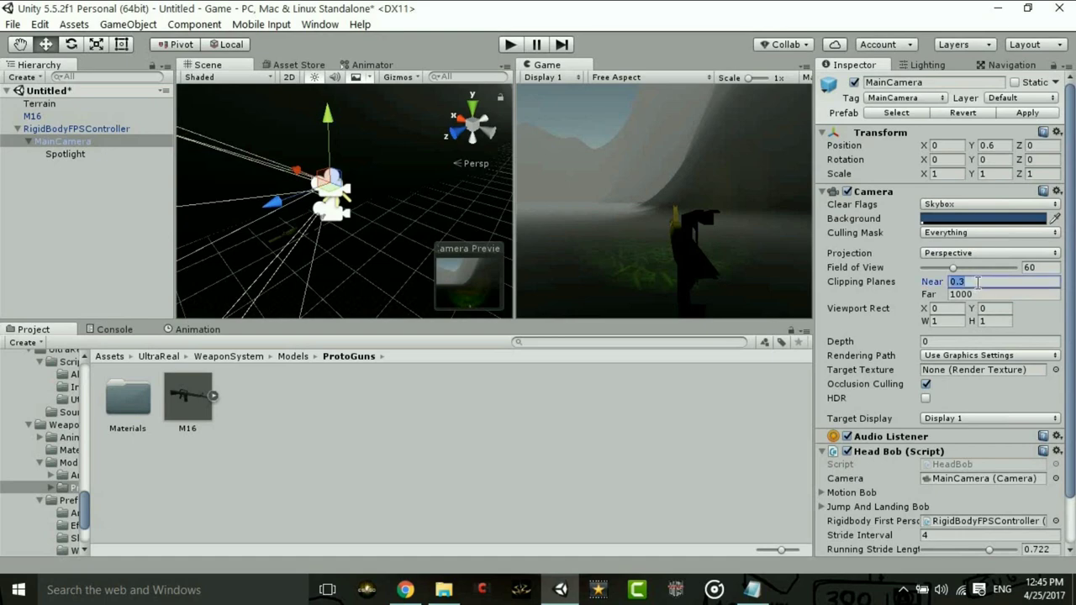
type("0")
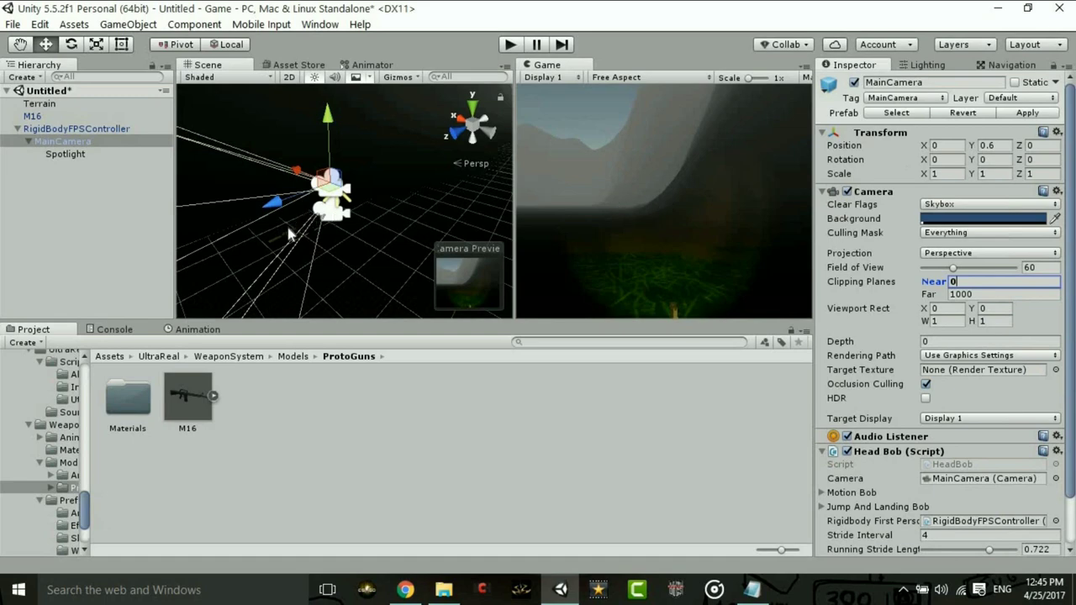
- Raise, shift along X and lower the M16 into the camera's view
left_click(34, 116)
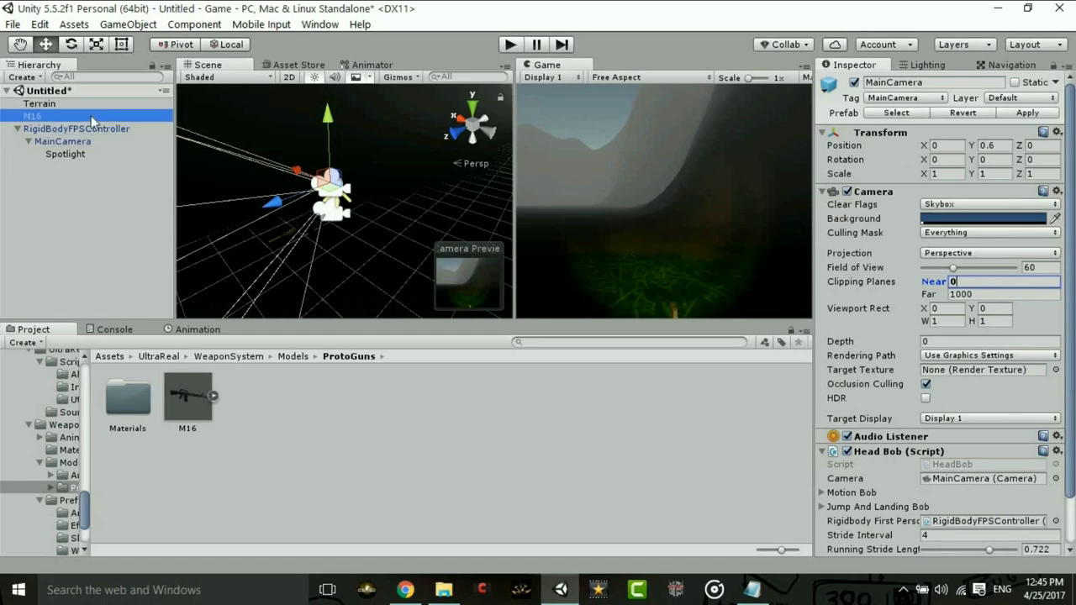
left_click_drag(309, 158, 308, 142)
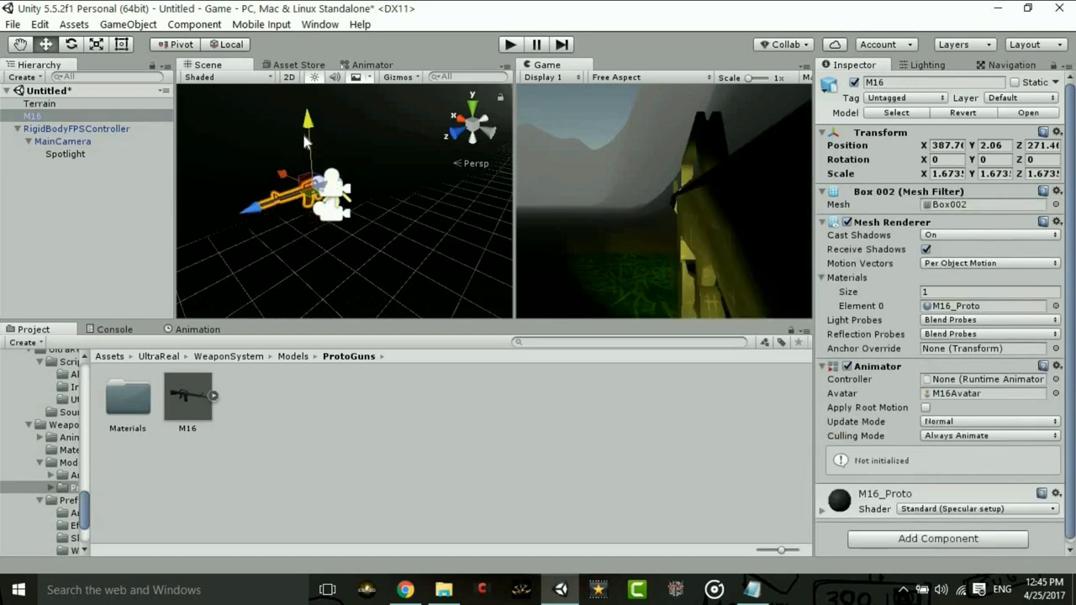
left_click_drag(284, 184, 288, 175)
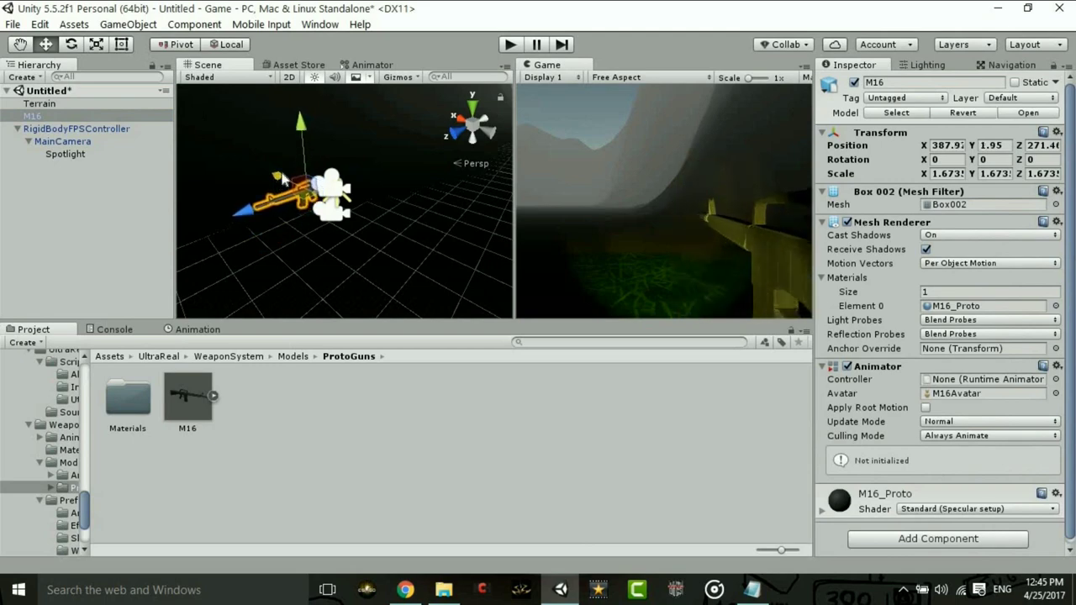
left_click_drag(305, 132, 307, 140)
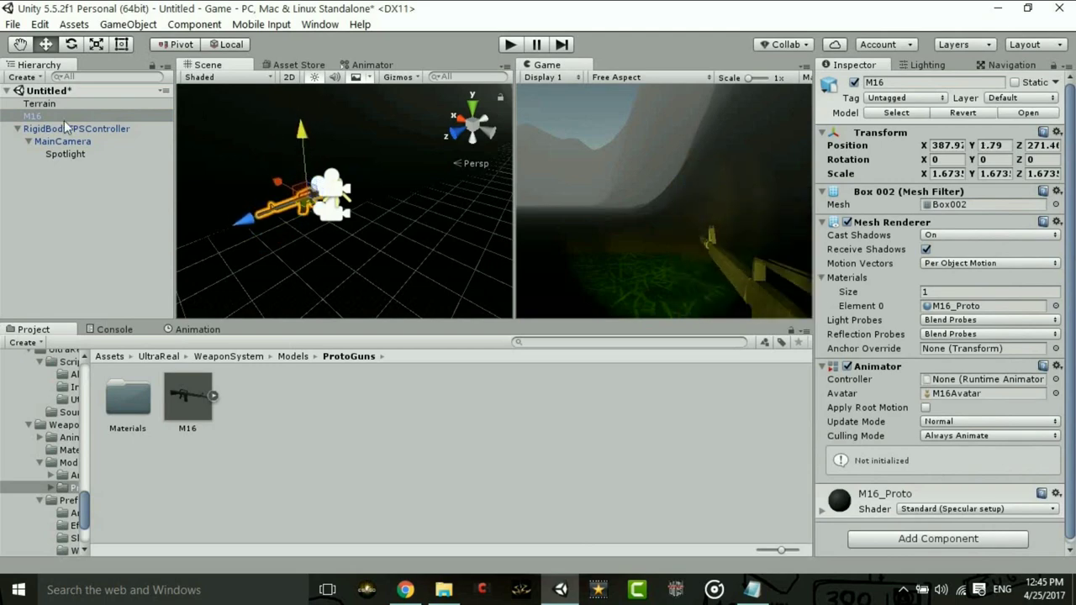
- Slide the Spotlight along X, then nudge the M16 forward to about X 387.98, Z 271.51
left_click(67, 154)
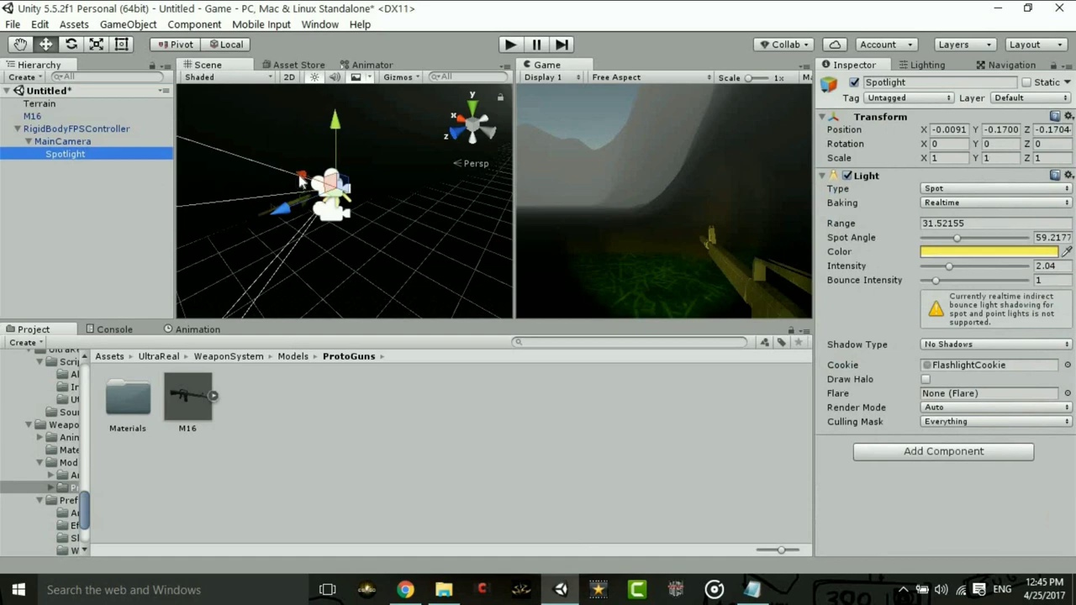
left_click_drag(306, 181, 315, 187)
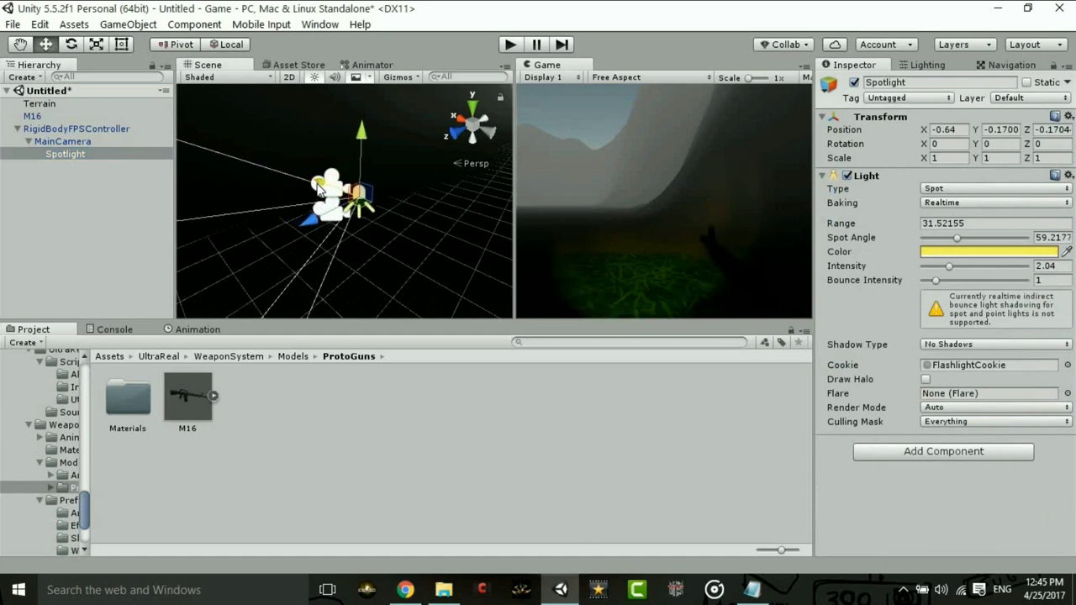
left_click(34, 116)
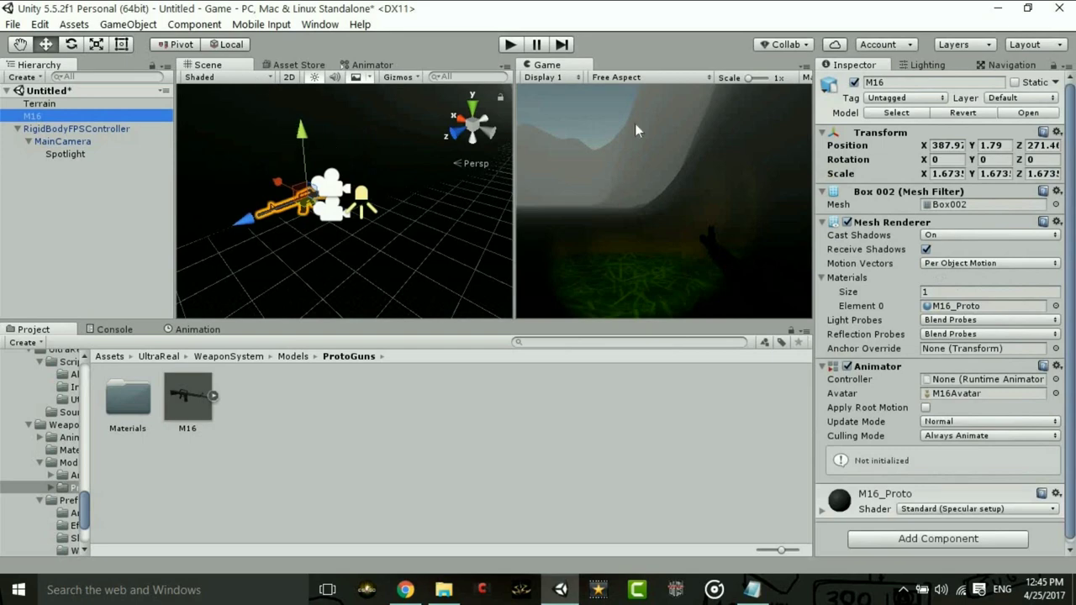
mouse_move(256, 222)
left_mouse_down()
mouse_move(311, 162)
mouse_move(273, 184)
left_mouse_up()
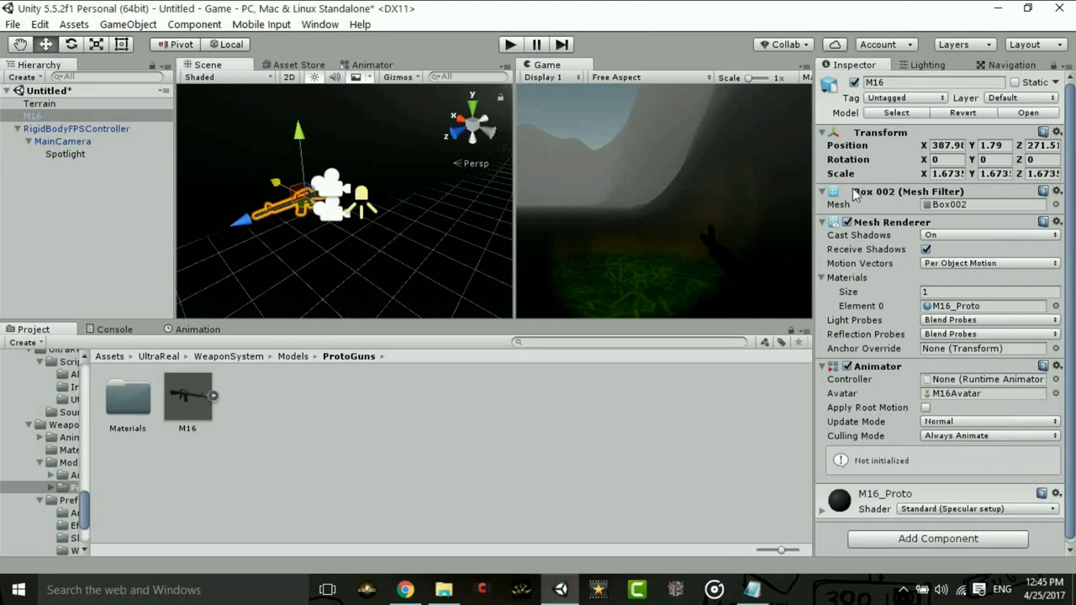
- Make the M16 a child of MainCamera in the Hierarchy
left_click(17, 129)
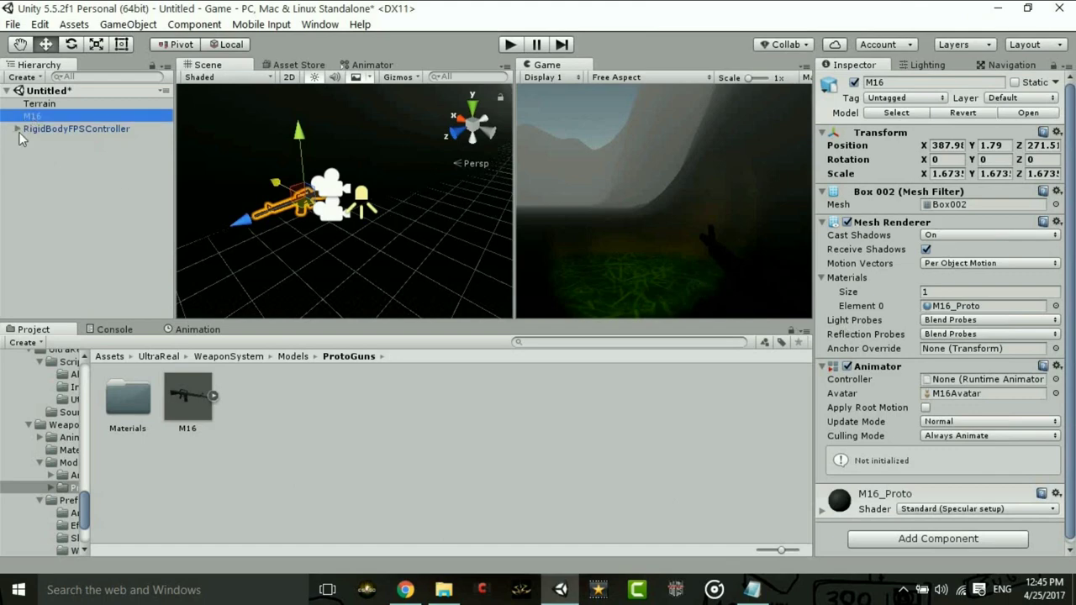
left_click(18, 129)
left_click_drag(33, 116, 72, 147)
- Open the Scripts folder and review the Shooting script's damage, range and raycast code
left_click(110, 355)
scroll(445, 477, "down", 5)
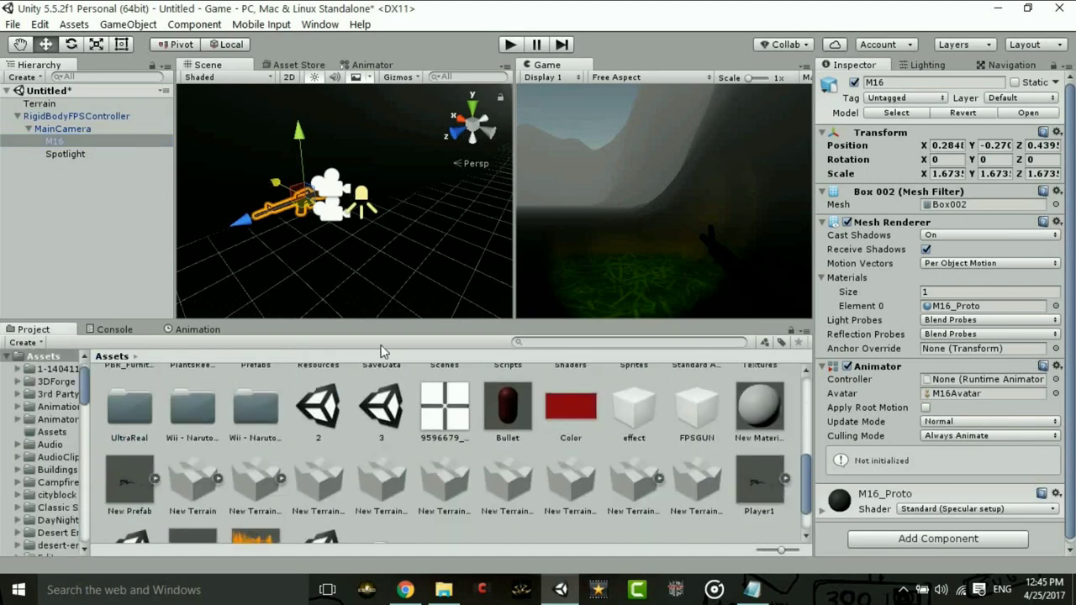
scroll(383, 433, "up", 2)
double_click(508, 395)
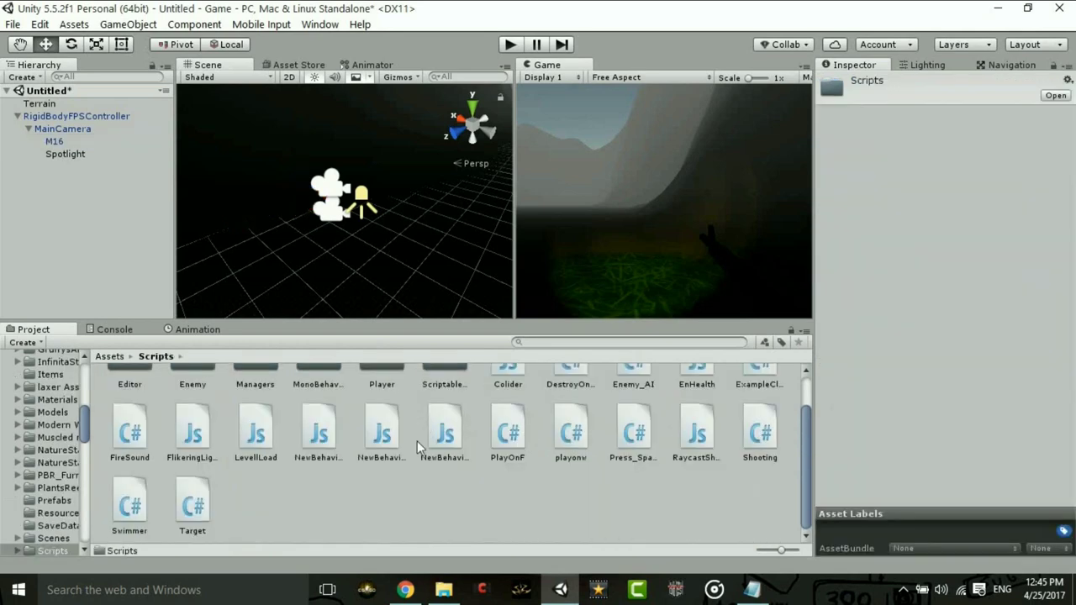
left_click(756, 434)
scroll(891, 295, "down", 3)
scroll(891, 295, "down", 2)
scroll(891, 294, "up", 2)
scroll(891, 294, "up", 3)
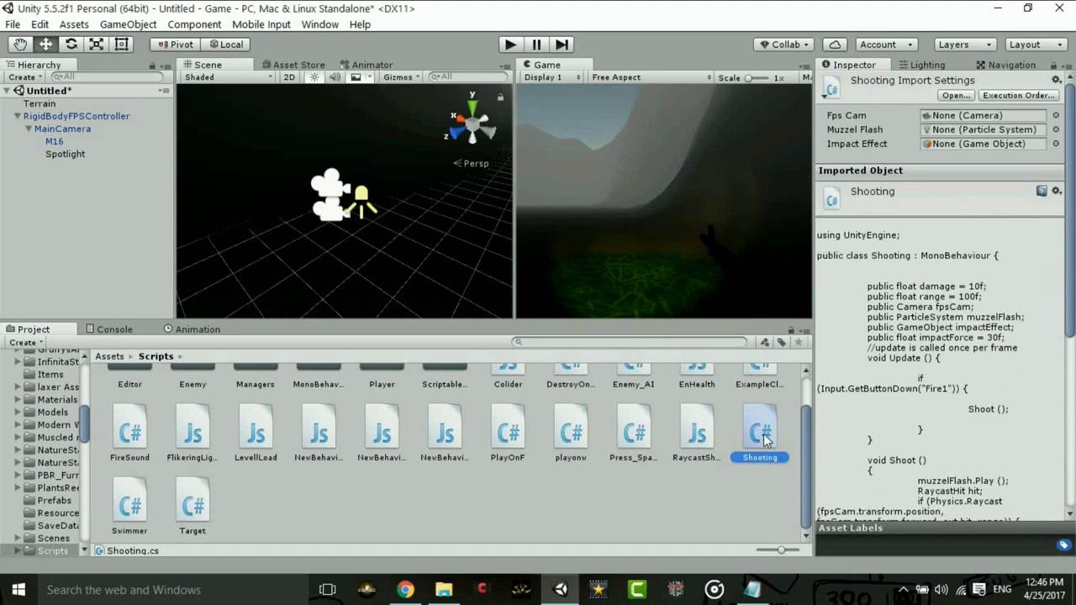
- Attach Shooting.cs to M16 with Impact Force 50 and Damage 20
left_click_drag(765, 439, 440, 352)
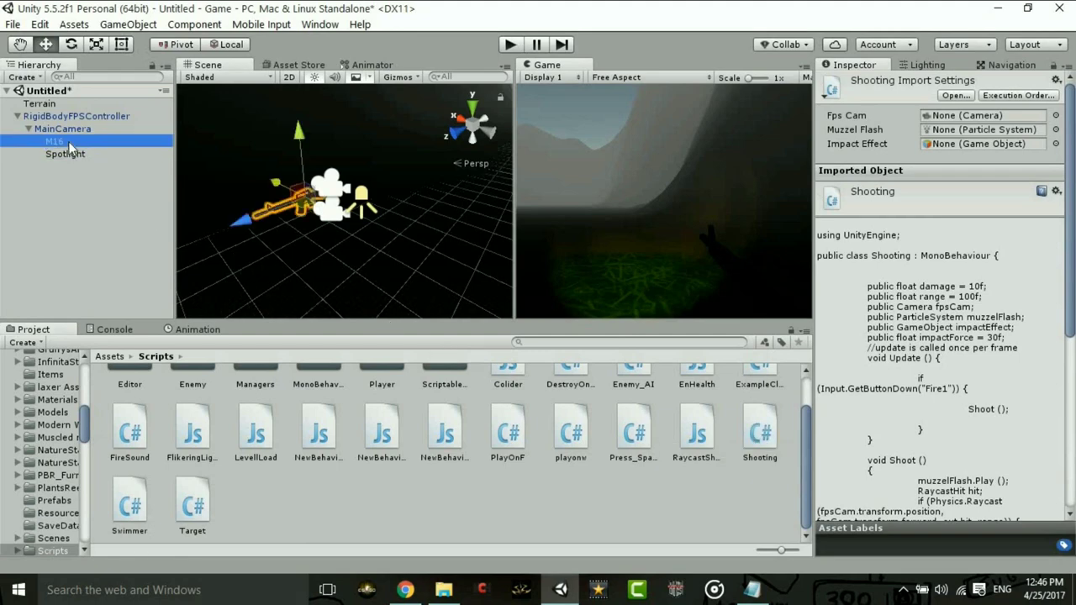
left_click_drag(91, 178, 67, 143)
scroll(896, 381, "down", 3)
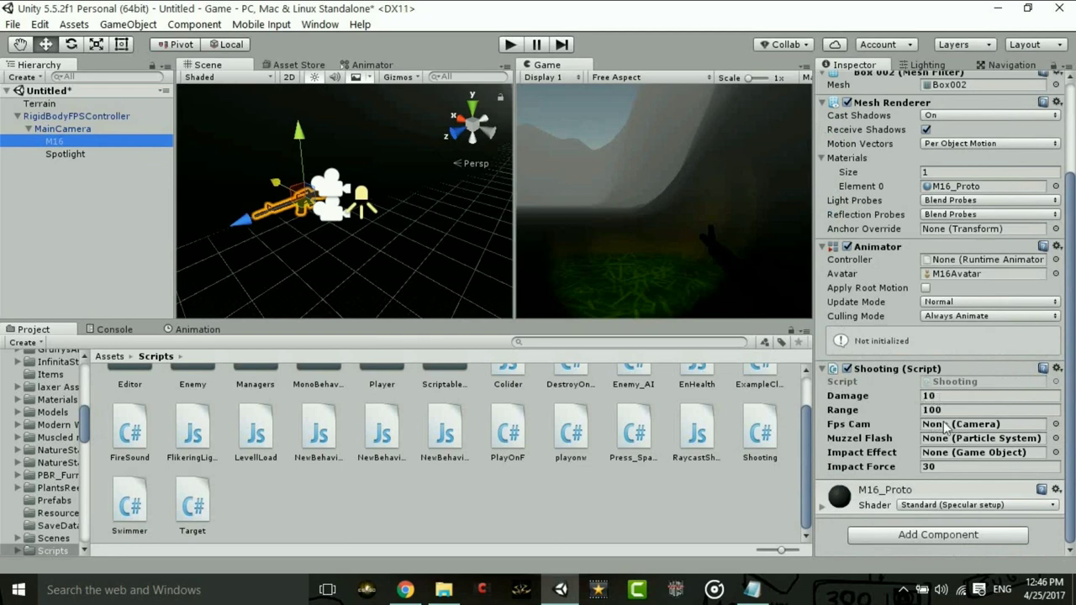
left_click(940, 467)
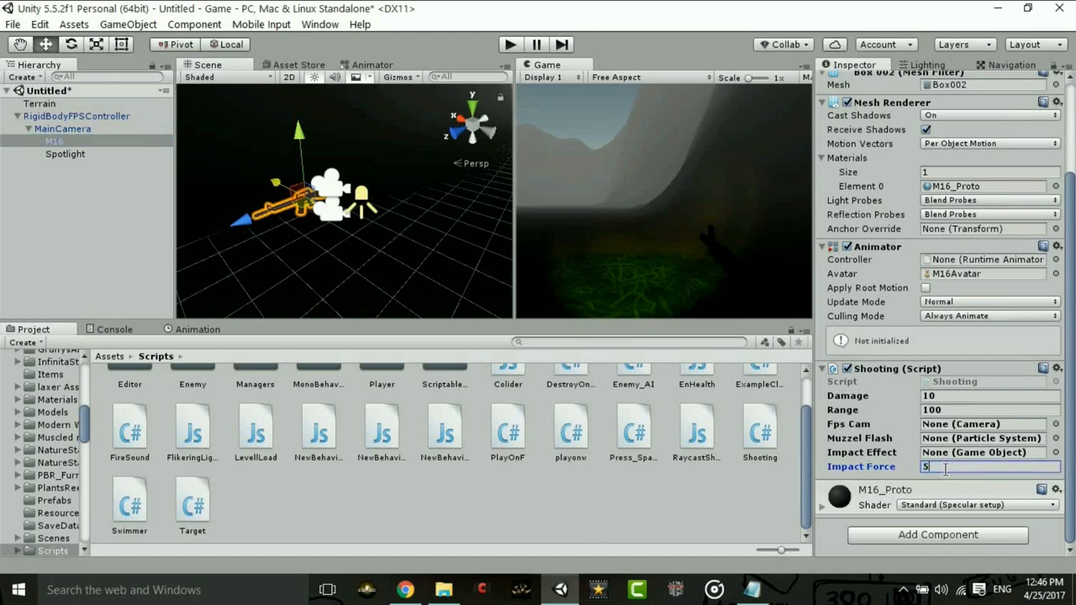
left_click(945, 396)
type("2")
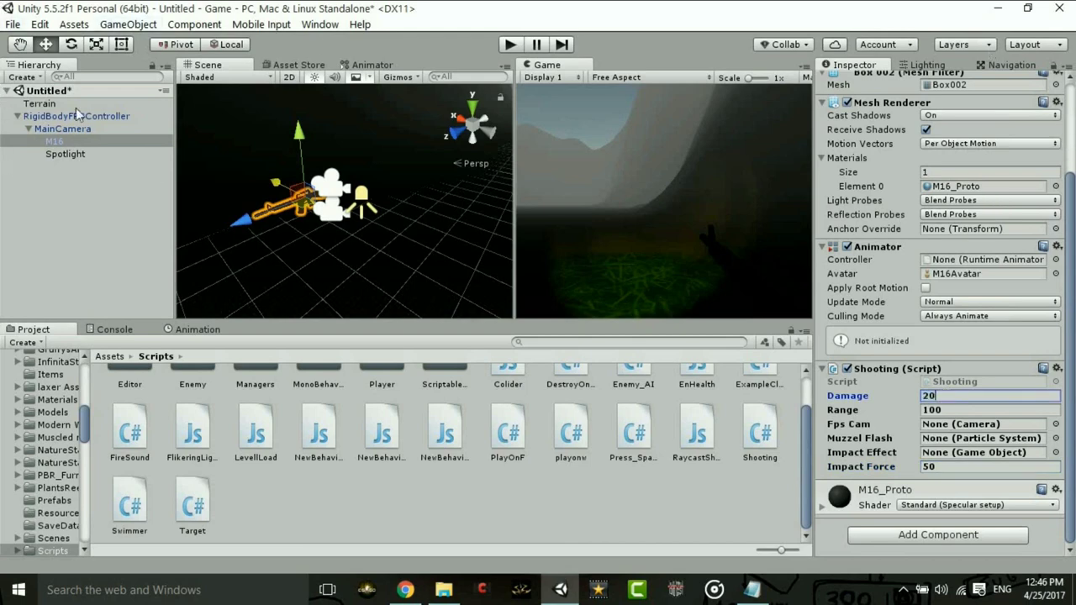
scroll(184, 404, "up", 2)
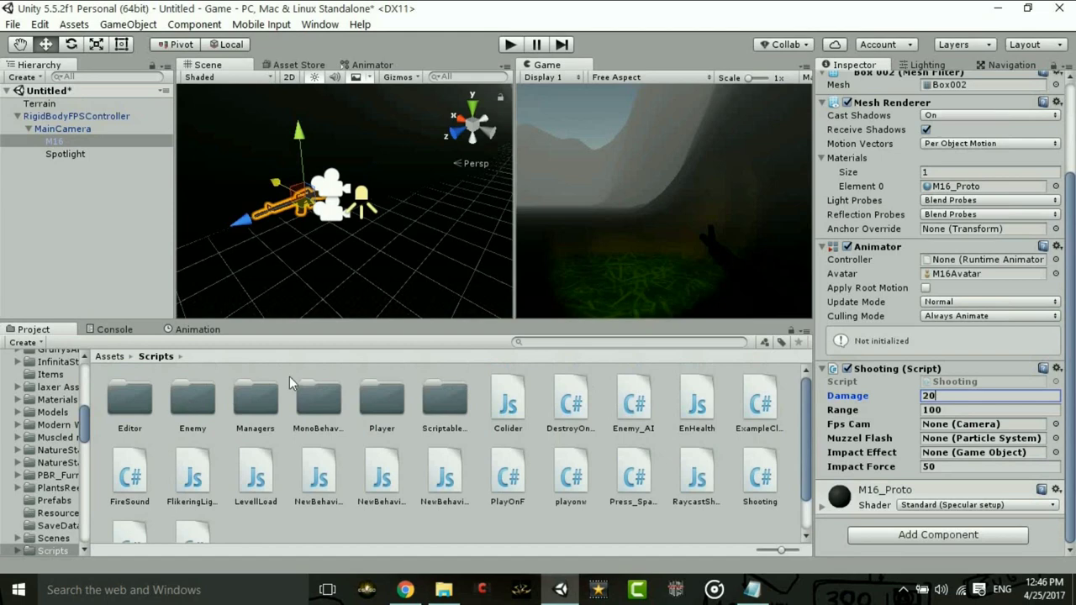
- Search assets for 'muzz' and add the MuzzleFlash effect to the scene
left_click(580, 343)
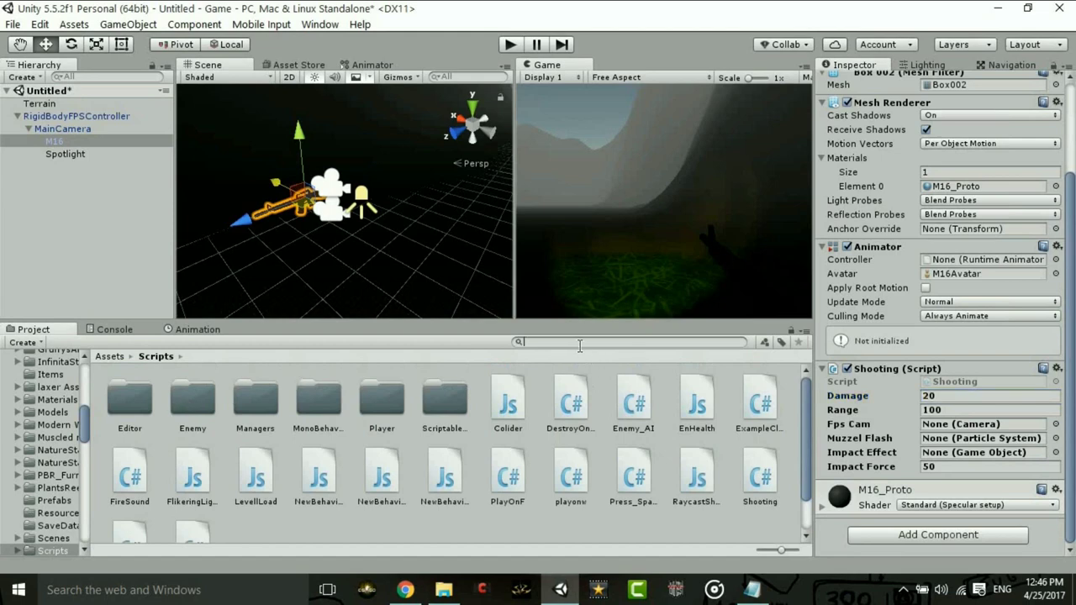
type("muzz")
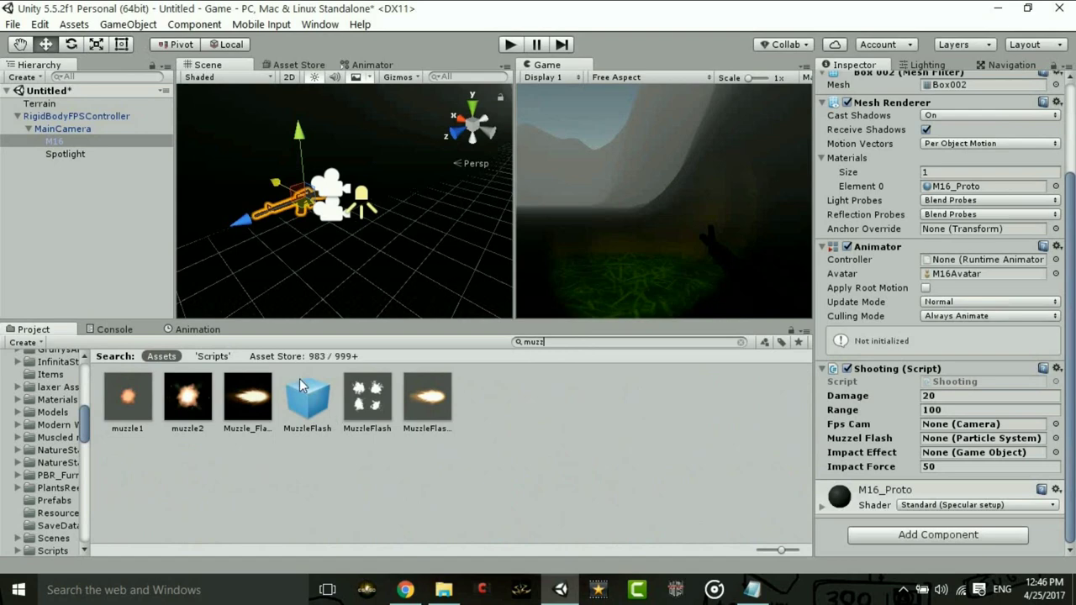
mouse_move(307, 397)
left_mouse_down()
mouse_move(67, 150)
mouse_move(280, 252)
mouse_move(269, 238)
left_mouse_up()
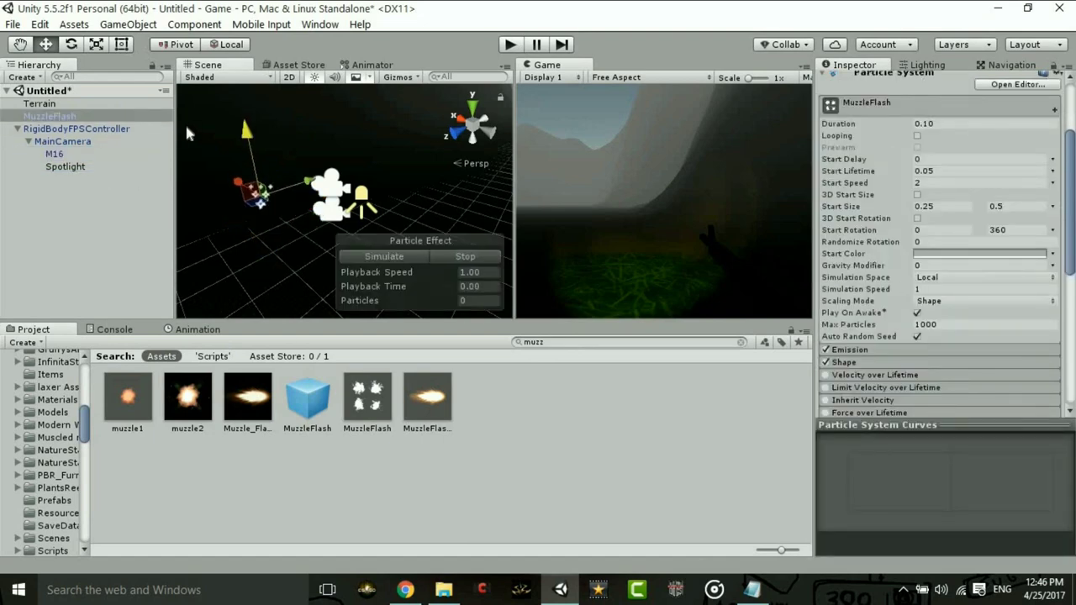
- Add a Directional Light to the scene
left_click(26, 77)
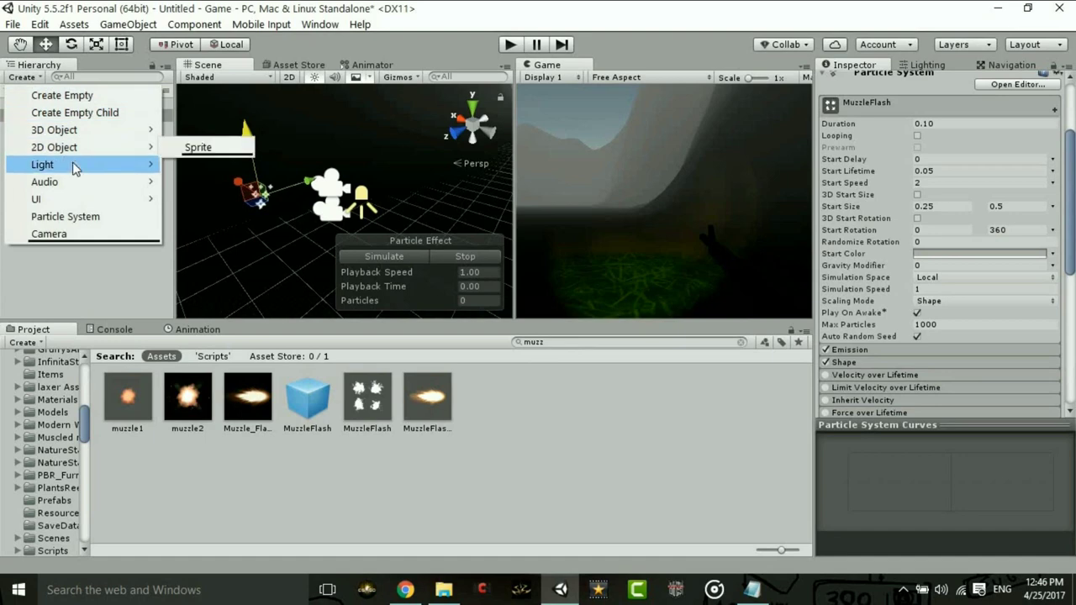
left_click(219, 165)
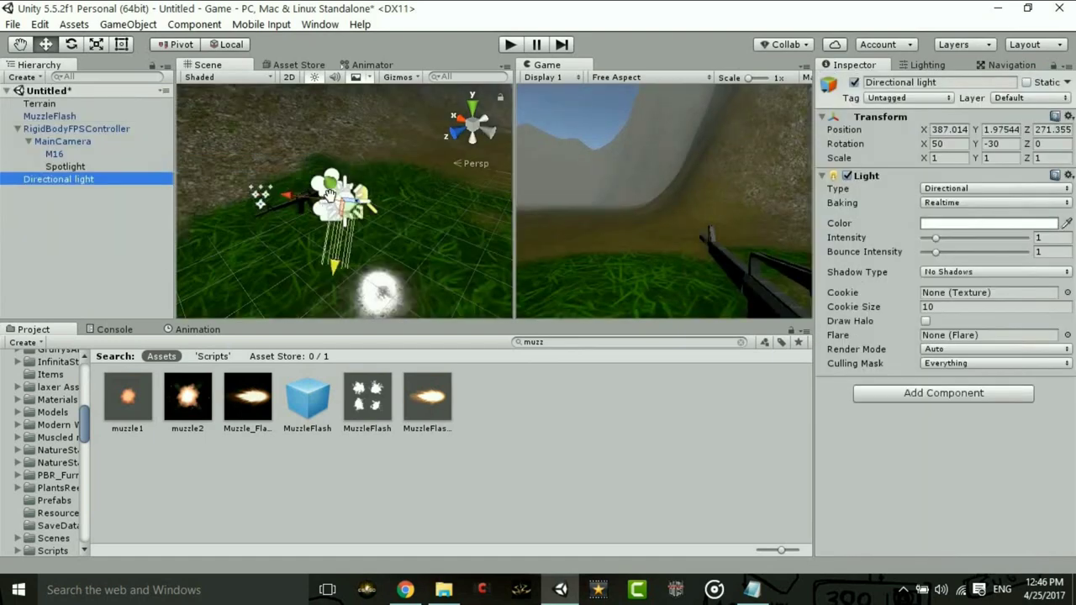
middle_click_drag(322, 204, 345, 232)
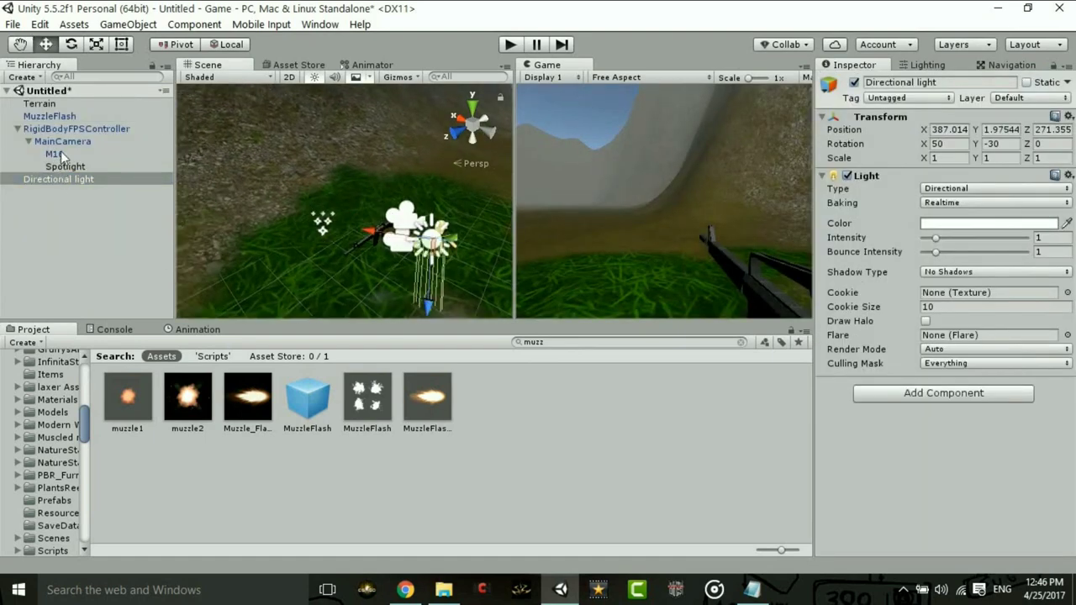
- Select MuzzleFlash and frame the view on it beside the gun barrel
left_click(51, 116)
scroll(311, 214, "down", 2)
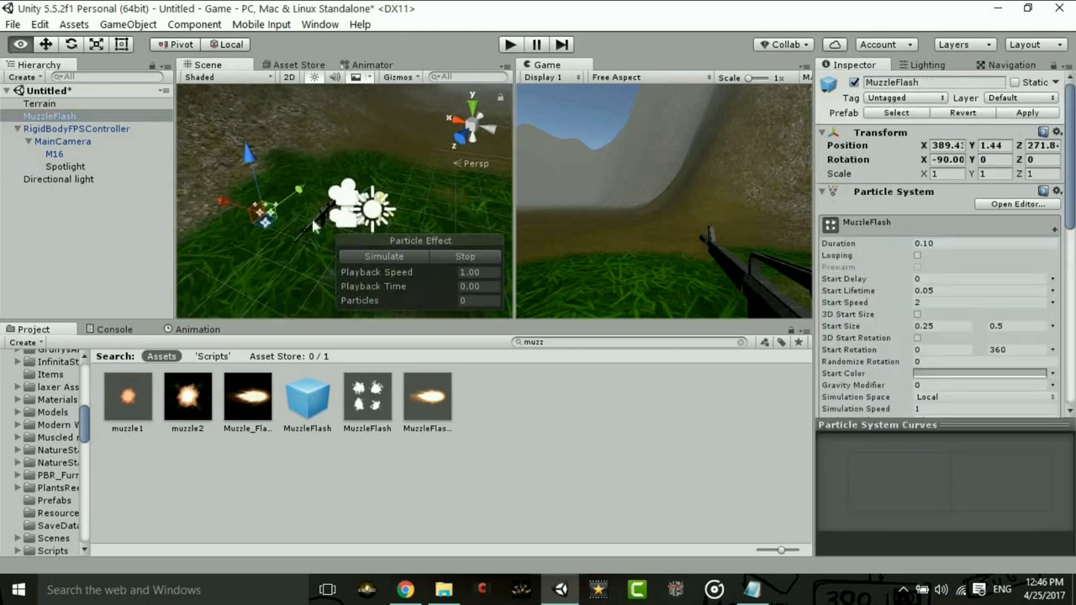
right_click_drag(311, 215, 257, 151)
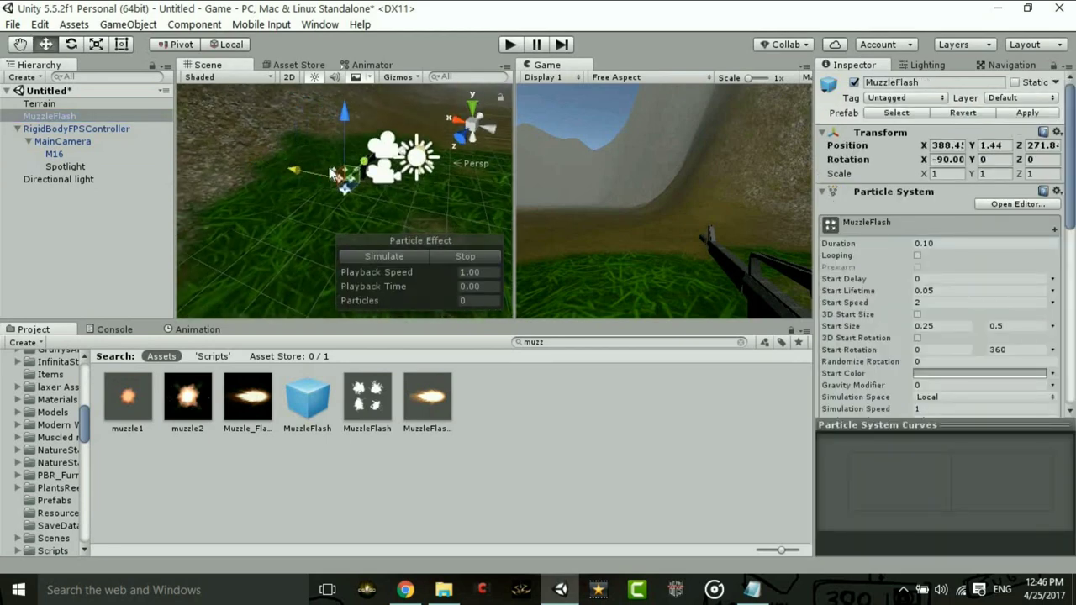
mouse_move(334, 173)
middle_mouse_down()
mouse_move(353, 201)
mouse_move(411, 108)
middle_mouse_up()
scroll(390, 102, "up", 2)
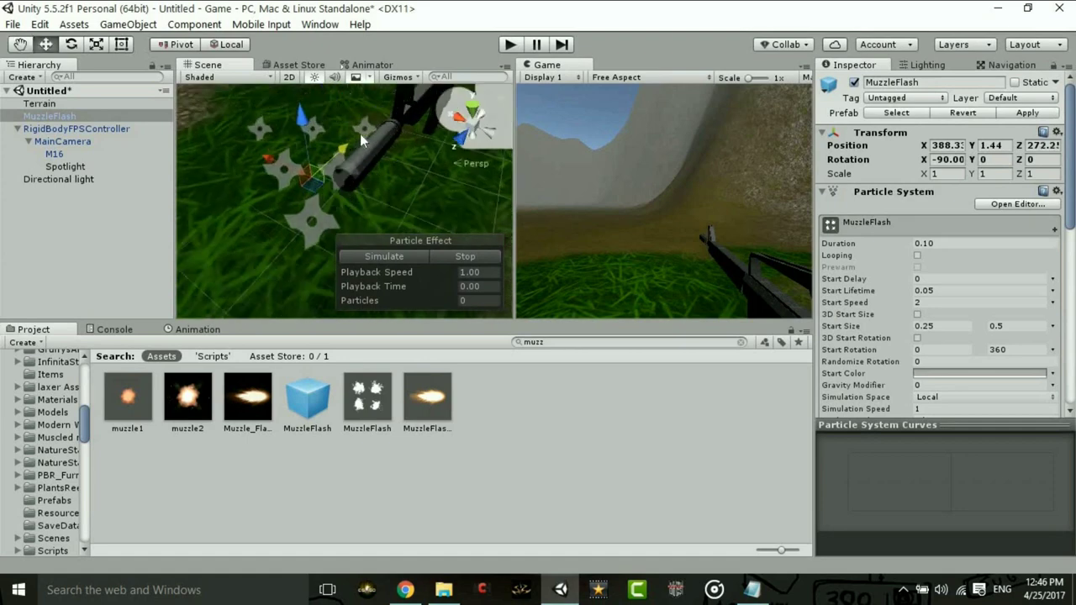
scroll(364, 147, "up", 5)
key("f")
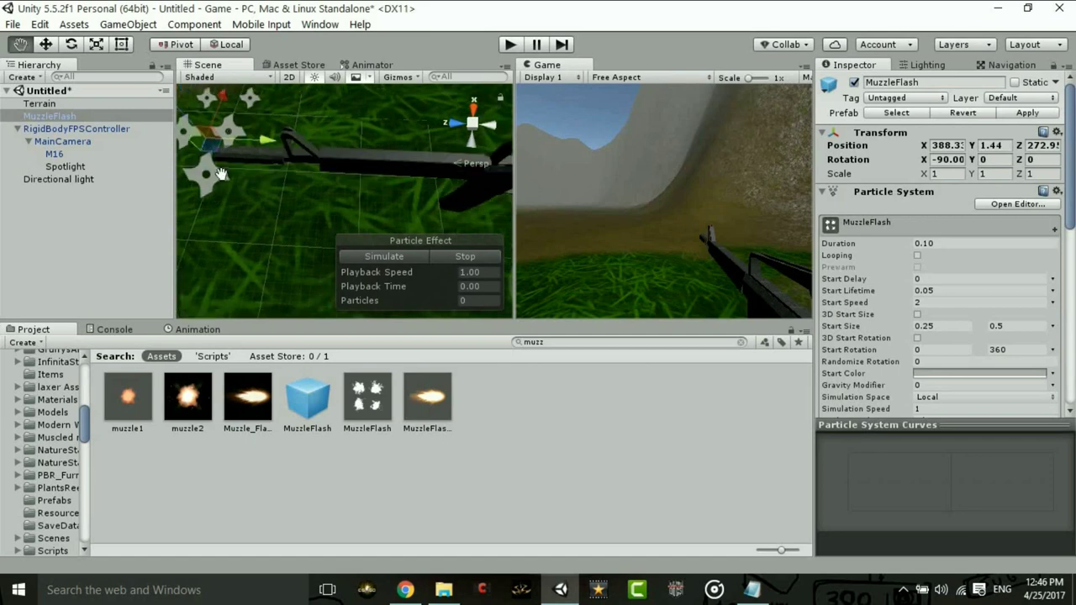
mouse_move(317, 151)
left_mouse_down("alt")
mouse_move(298, 202)
mouse_move(271, 178)
mouse_move(302, 155)
left_mouse_up("alt")
mouse_move(317, 198)
left_mouse_down("alt")
mouse_move(304, 131)
mouse_move(348, 144)
mouse_move(353, 195)
mouse_move(387, 204)
mouse_move(232, 153)
mouse_move(335, 134)
mouse_move(359, 211)
left_mouse_up("alt")
- Position the muzzle flash at the barrel tip and nest it under MainCamera
left_click(395, 256)
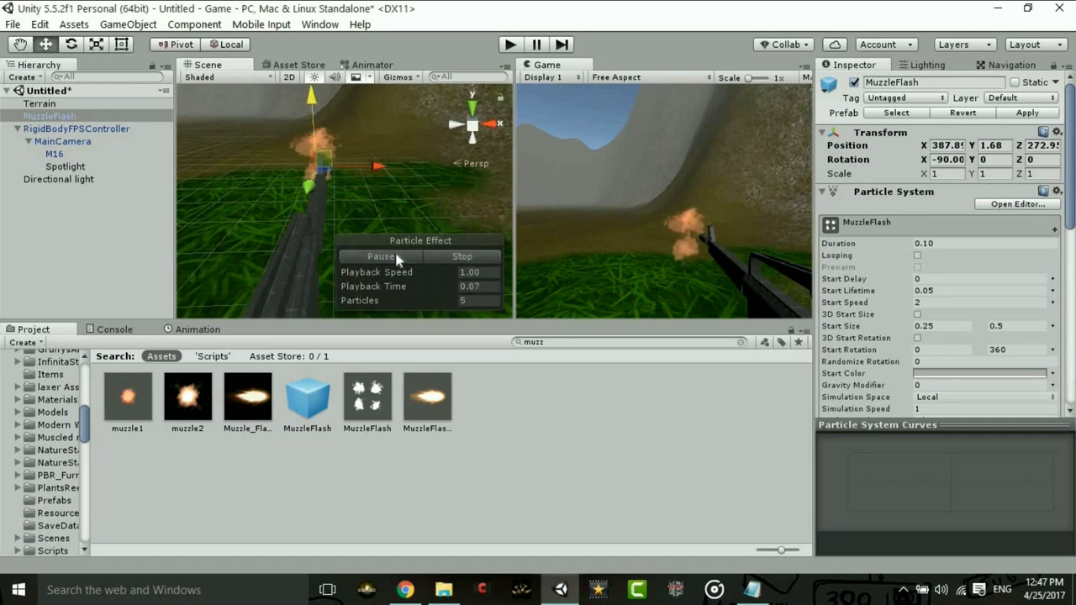
left_click_drag(377, 166, 383, 172)
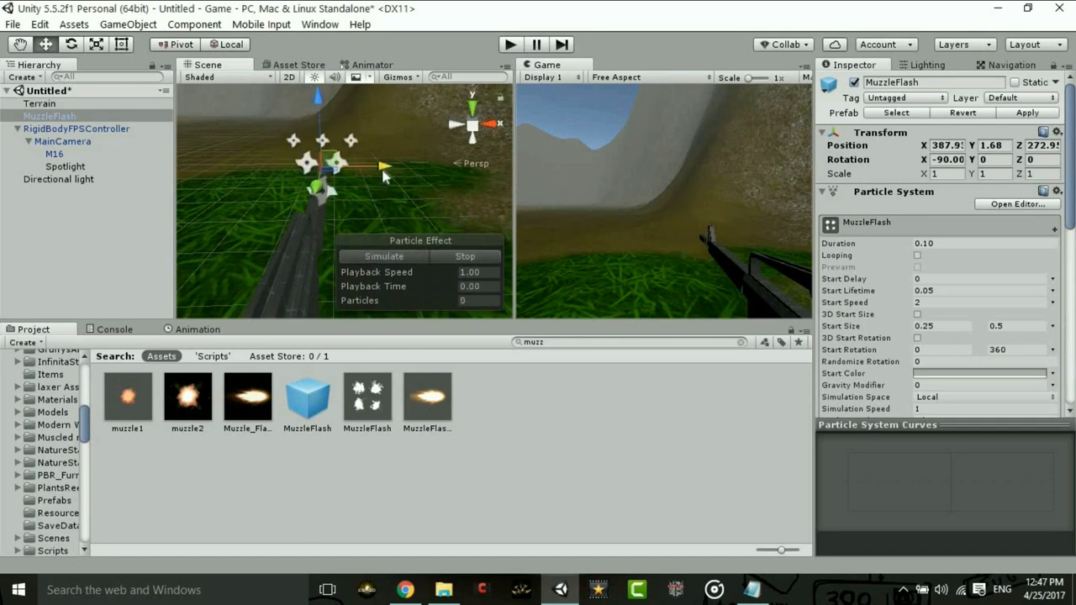
left_click(388, 256)
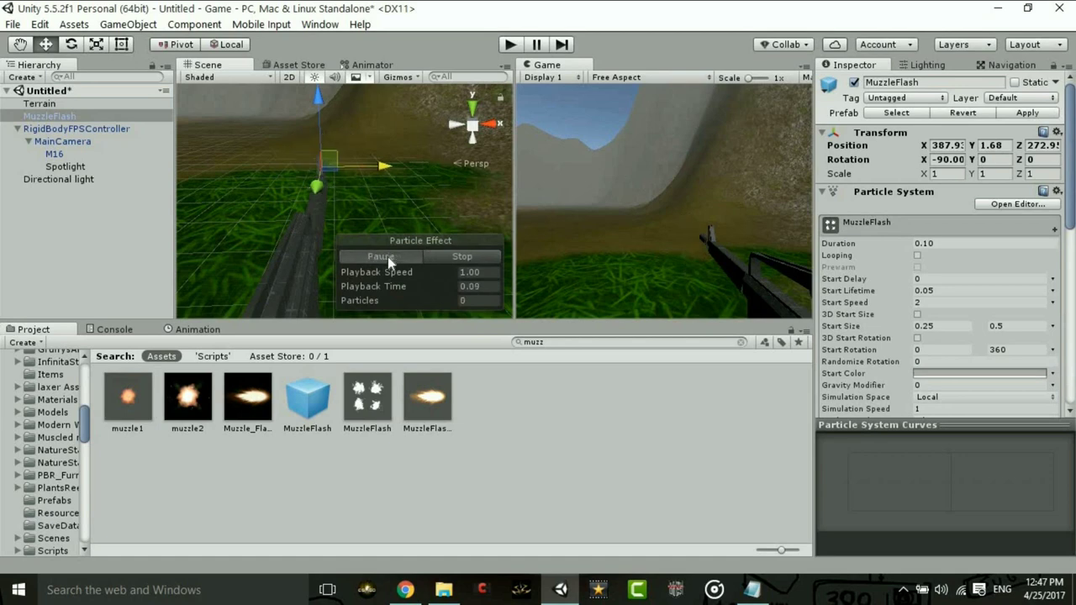
left_click(387, 252)
left_click_drag(329, 161, 368, 134)
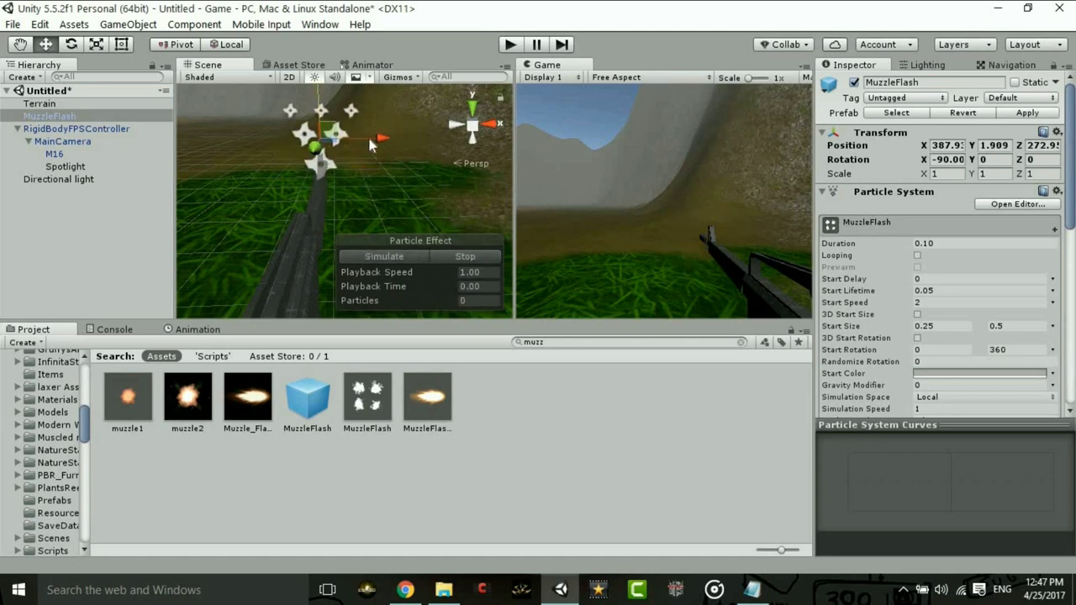
left_click(386, 263)
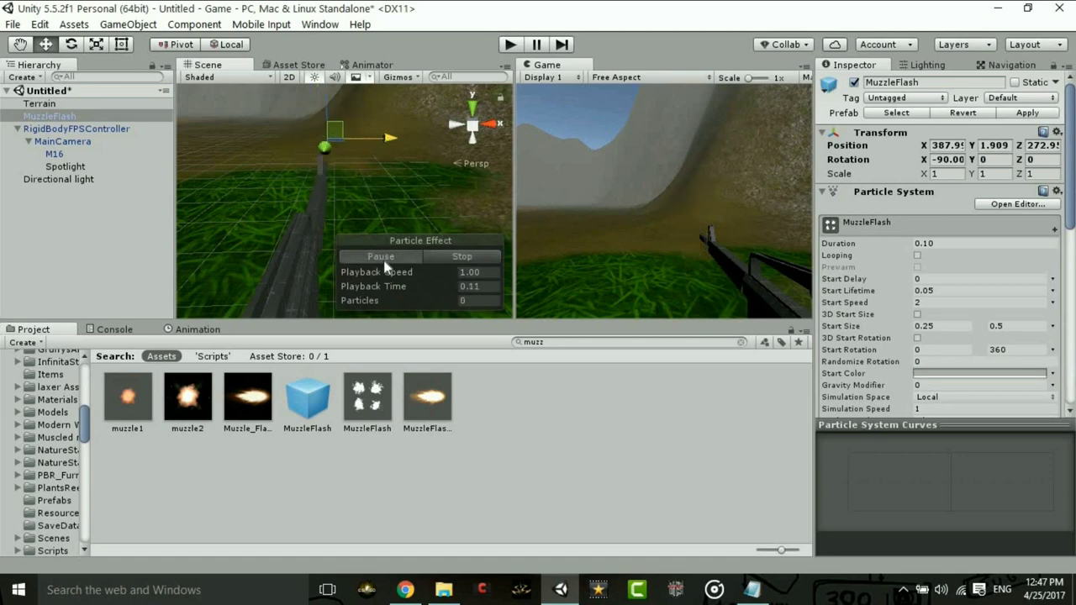
left_click(387, 264)
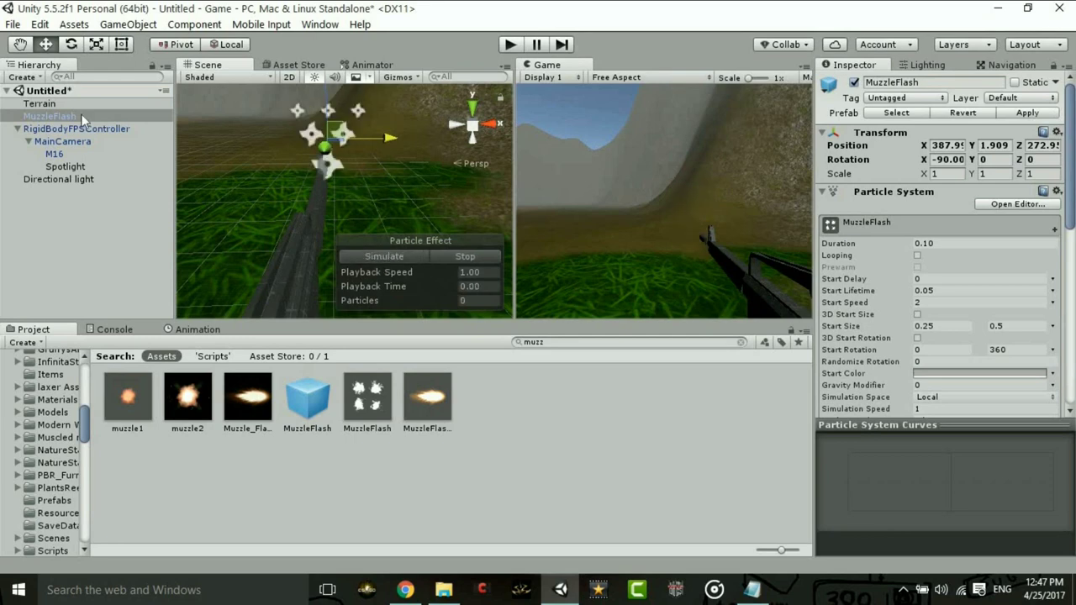
left_click_drag(80, 113, 96, 162)
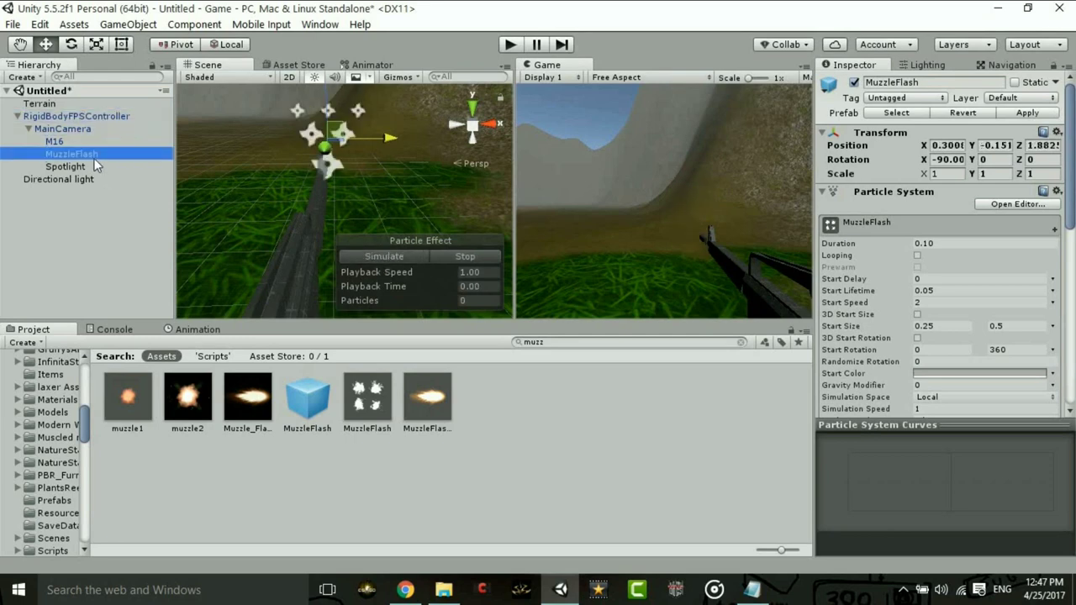
- Assign MainCamera as Fps Cam and MuzzleFlash as the muzzle flash in M16's Shooting script
left_click(44, 141)
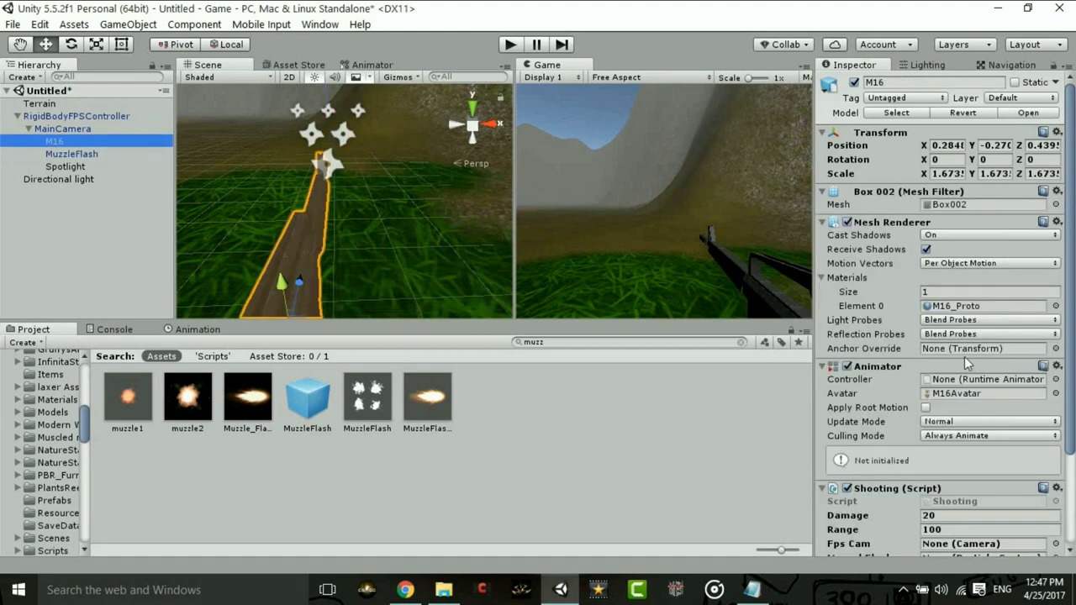
scroll(952, 437, "down", 5)
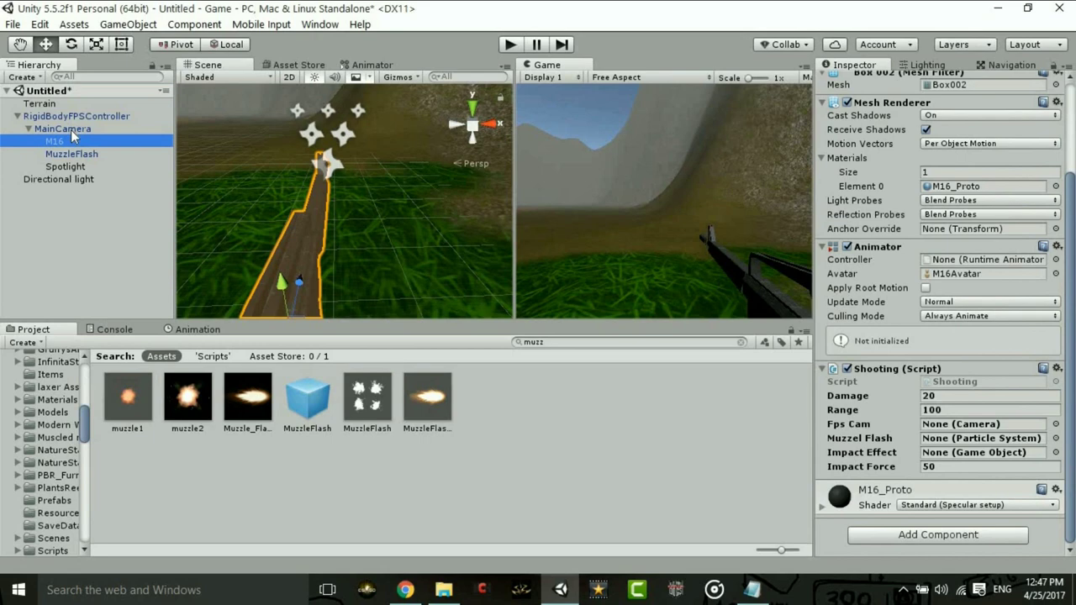
left_click_drag(63, 129, 948, 427)
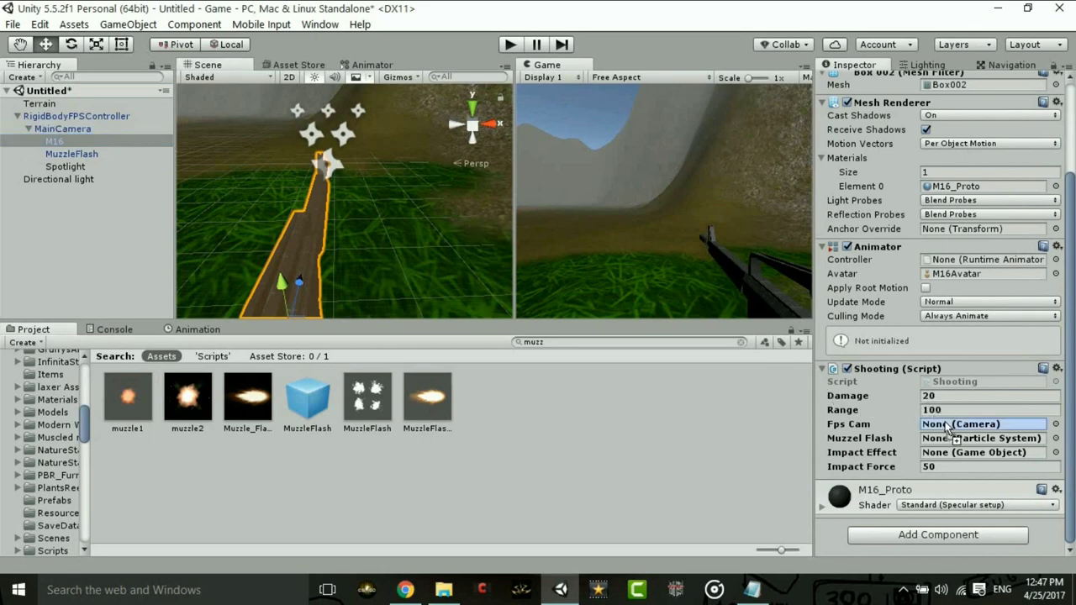
mouse_move(103, 155)
left_mouse_down()
mouse_move(953, 423)
mouse_move(954, 438)
left_mouse_up()
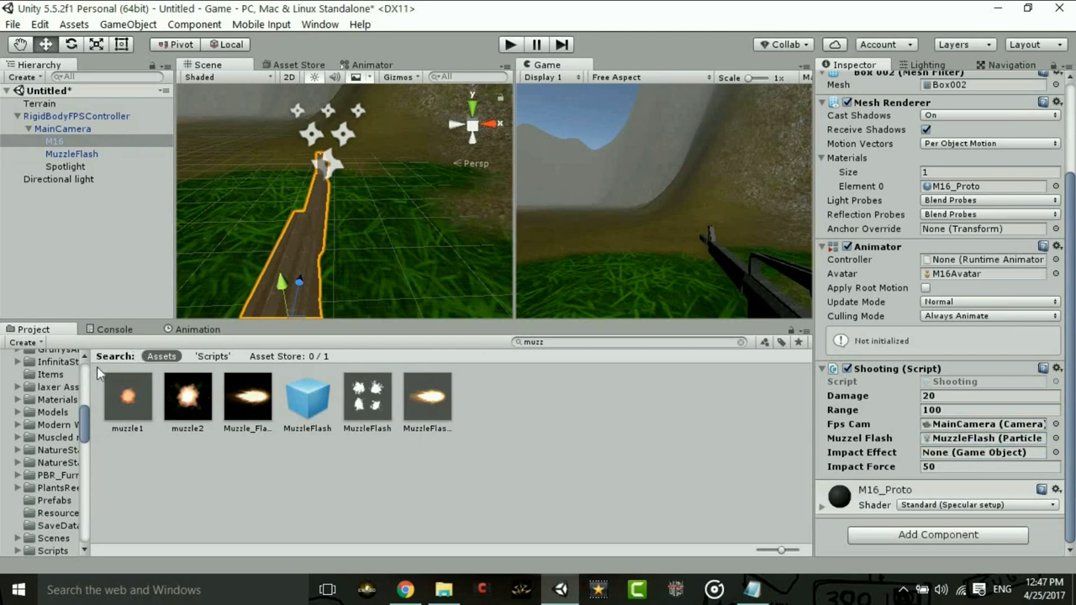
scroll(13, 434, "up", 3)
scroll(13, 435, "up", 5)
scroll(13, 434, "down", 5)
scroll(12, 434, "down", 5)
scroll(52, 502, "down", 3)
scroll(52, 502, "down", 2)
scroll(52, 502, "down", 2)
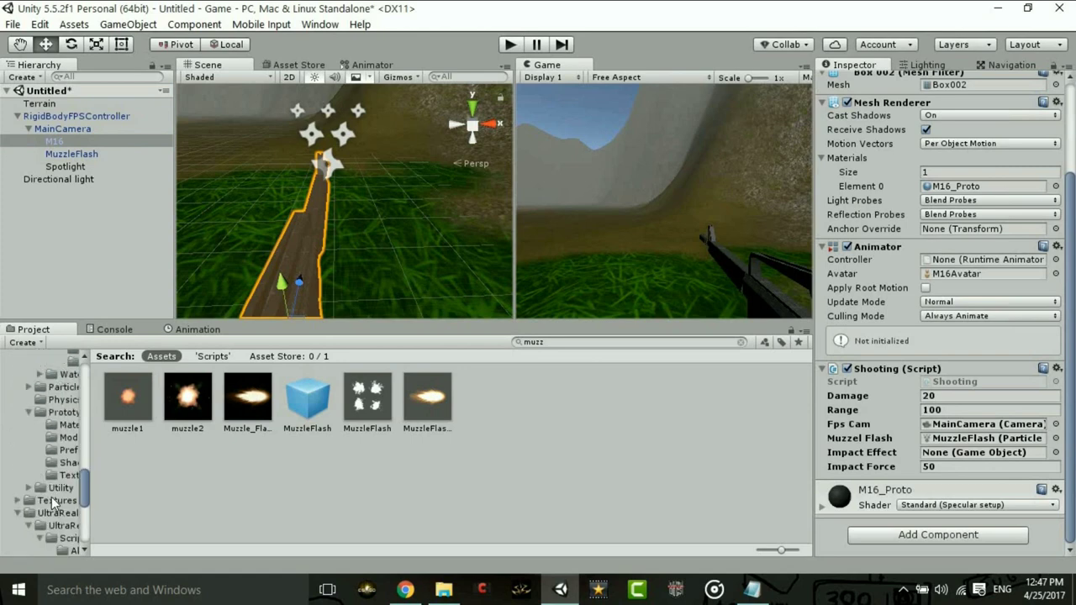
scroll(53, 414, "up", 1)
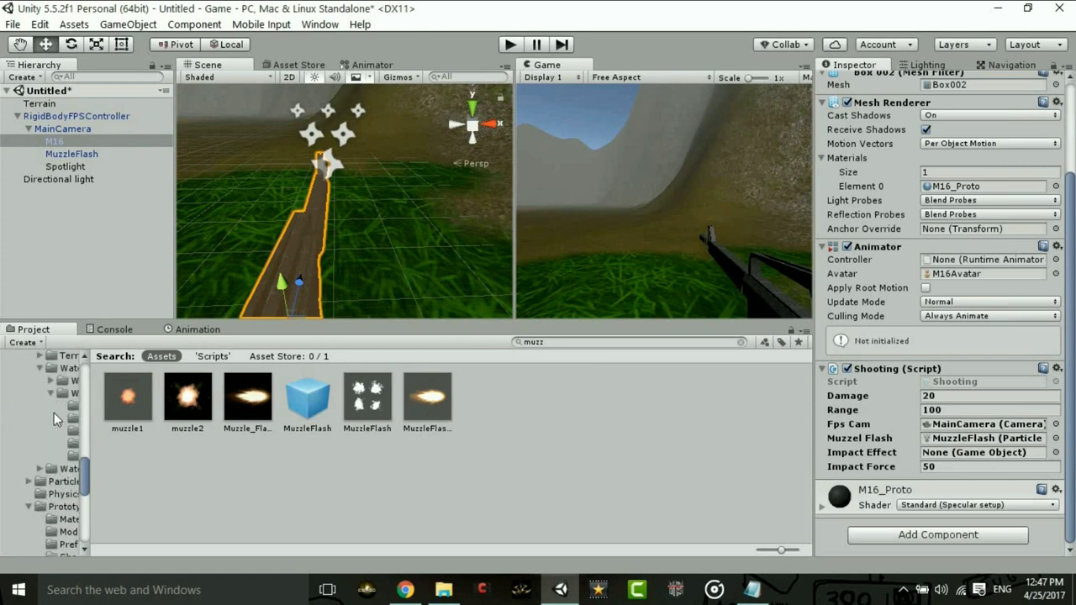
scroll(53, 414, "up", 1)
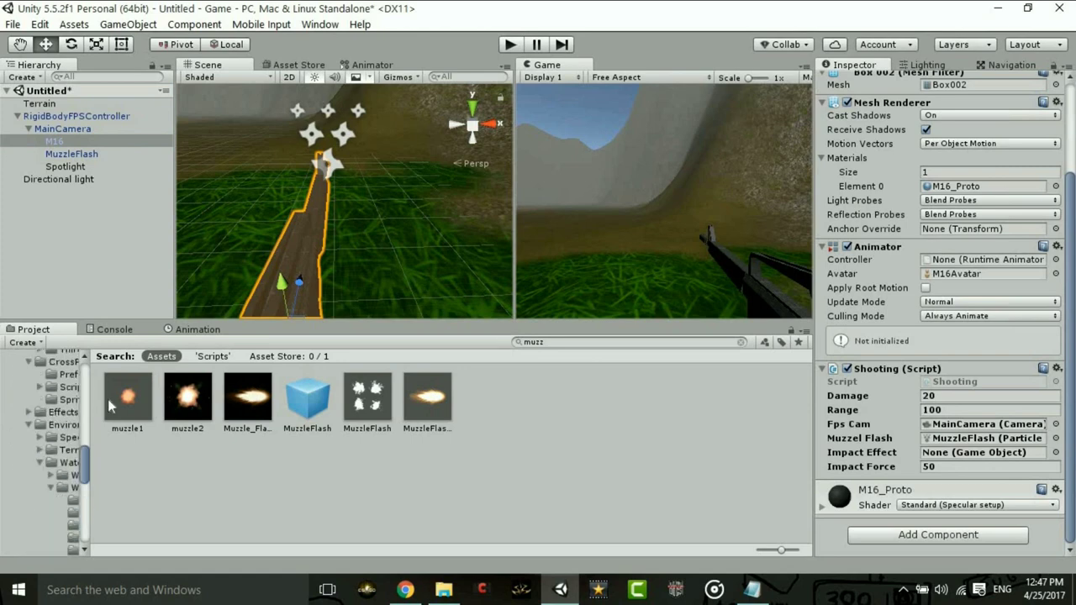
- Clear the asset search and select the UltraReal folder under Assets
left_click(626, 343)
key("BackSpace")
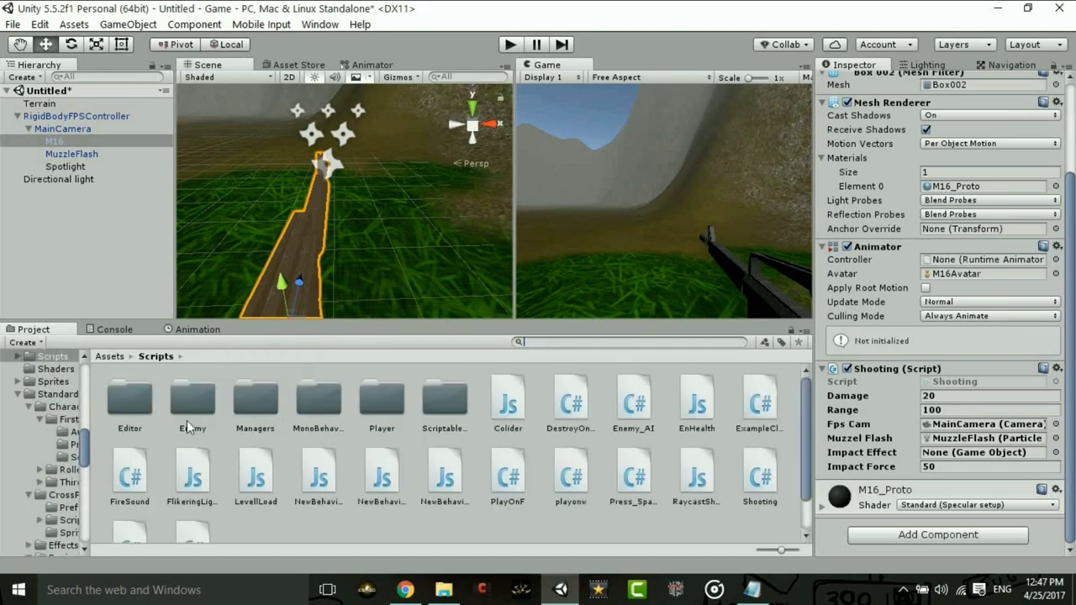
left_click(110, 357)
scroll(310, 470, "down", 3)
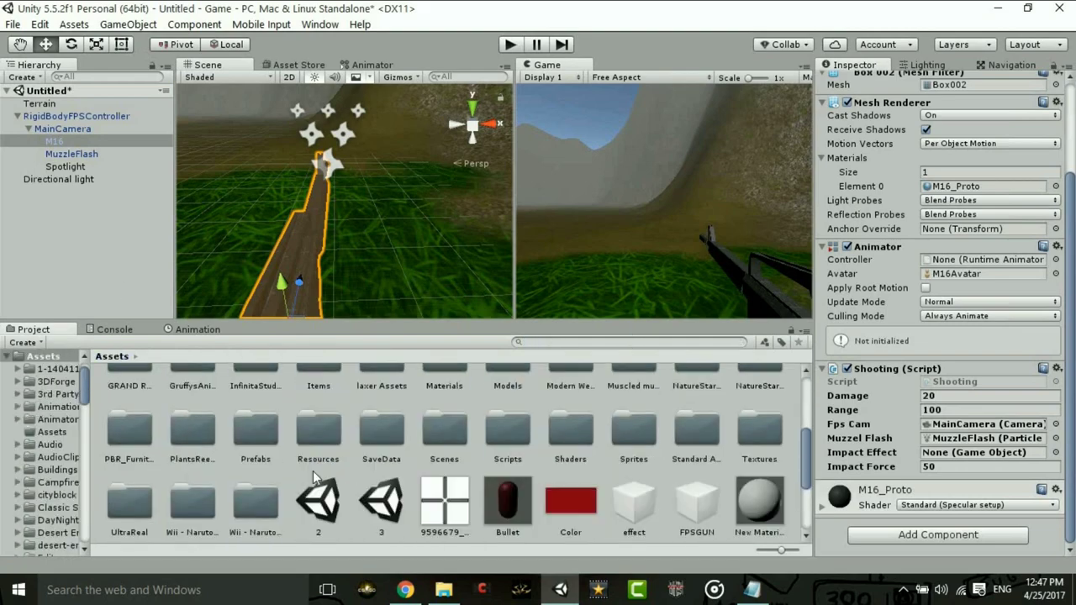
scroll(170, 455, "down", 2)
left_click(121, 412)
- Navigate into UltraReal > WeaponSystem > Prefabs > Effects
double_click(121, 412)
double_click(188, 397)
double_click(307, 402)
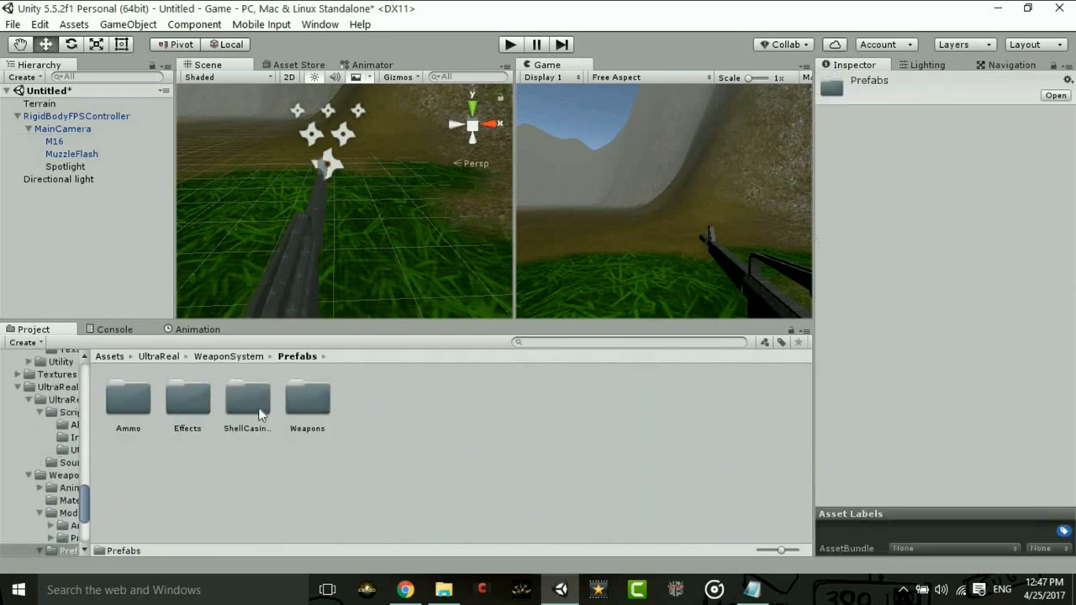
double_click(188, 401)
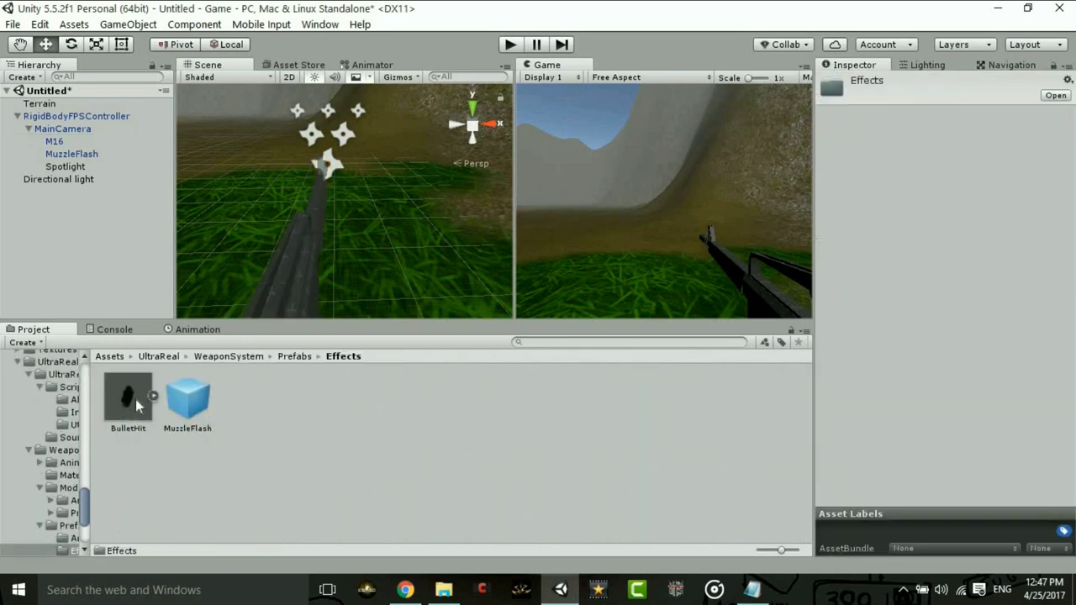
- Assign BulletHit as the Impact Effect in M16's Shooting script
left_click(60, 144)
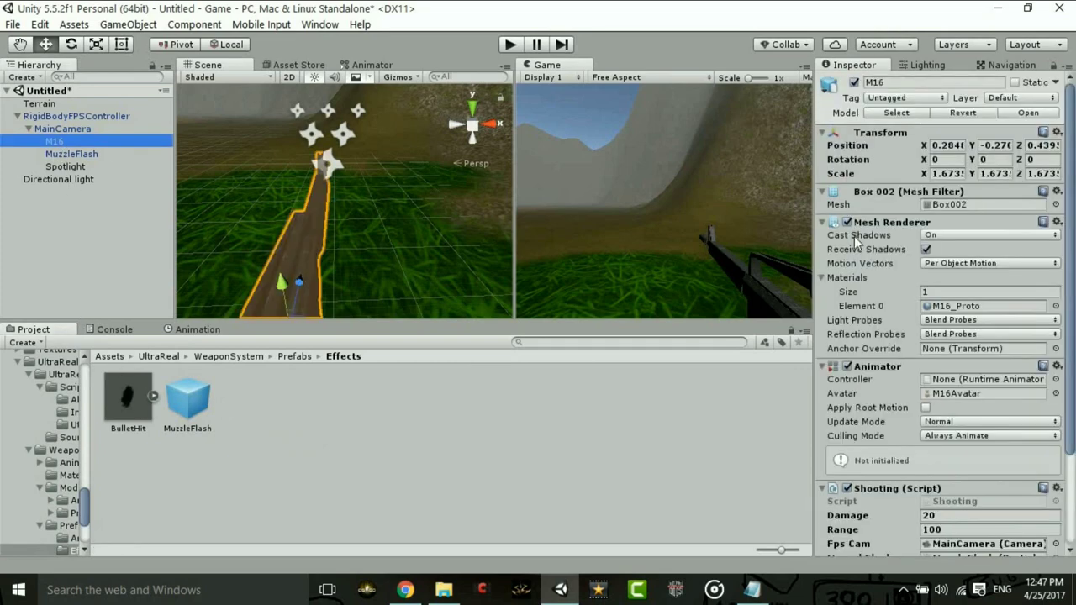
scroll(938, 452, "down", 3)
left_click_drag(130, 418, 964, 455)
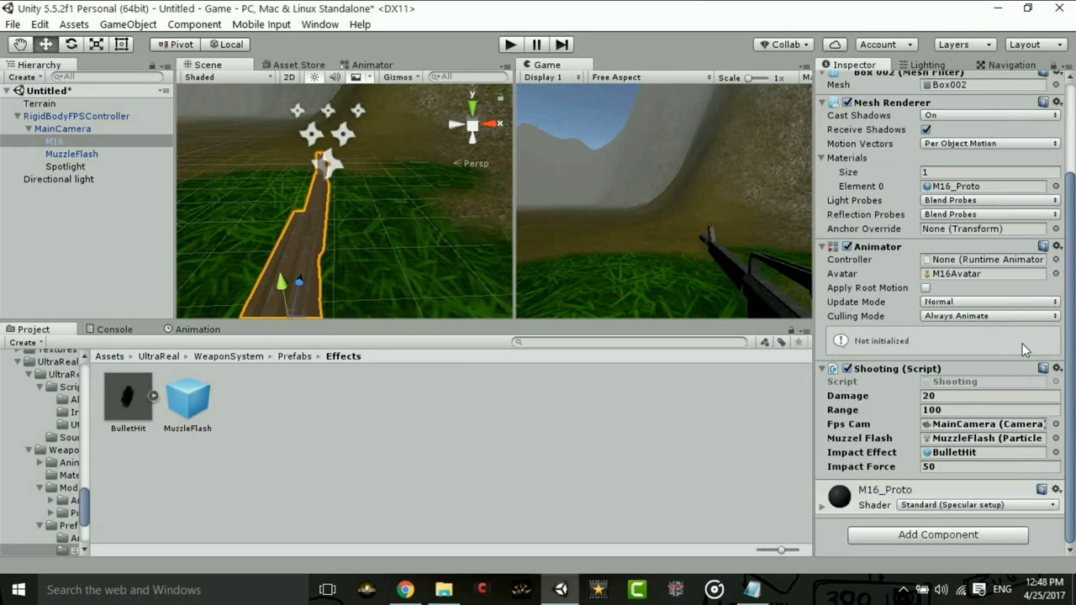
- Create an Audio Source with the shotgun-mossberg590 clip as its AudioClip
left_click(109, 357)
scroll(514, 468, "down", 1)
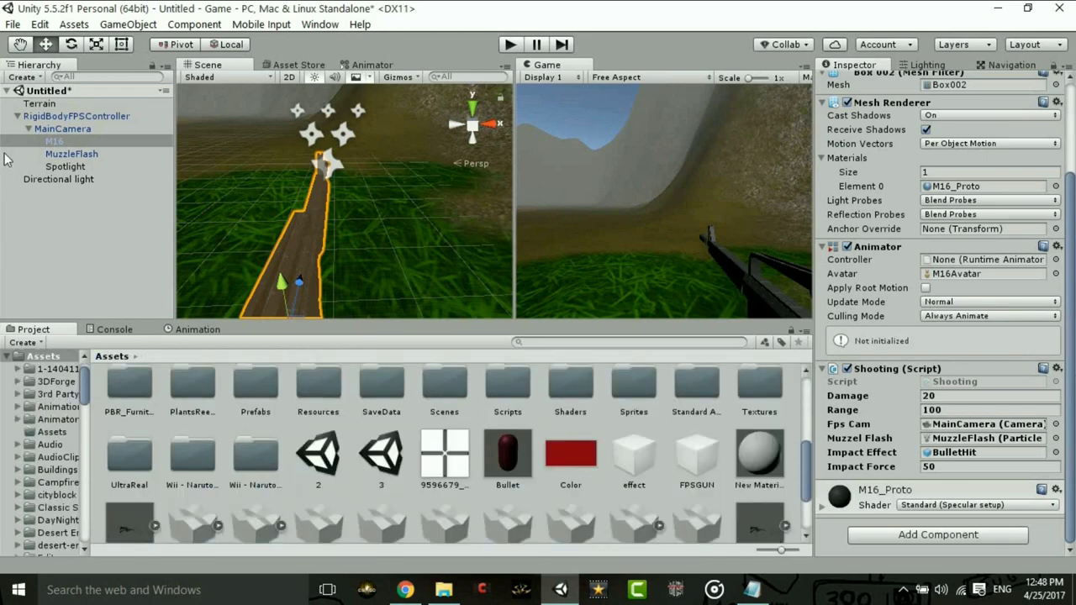
left_click(18, 117)
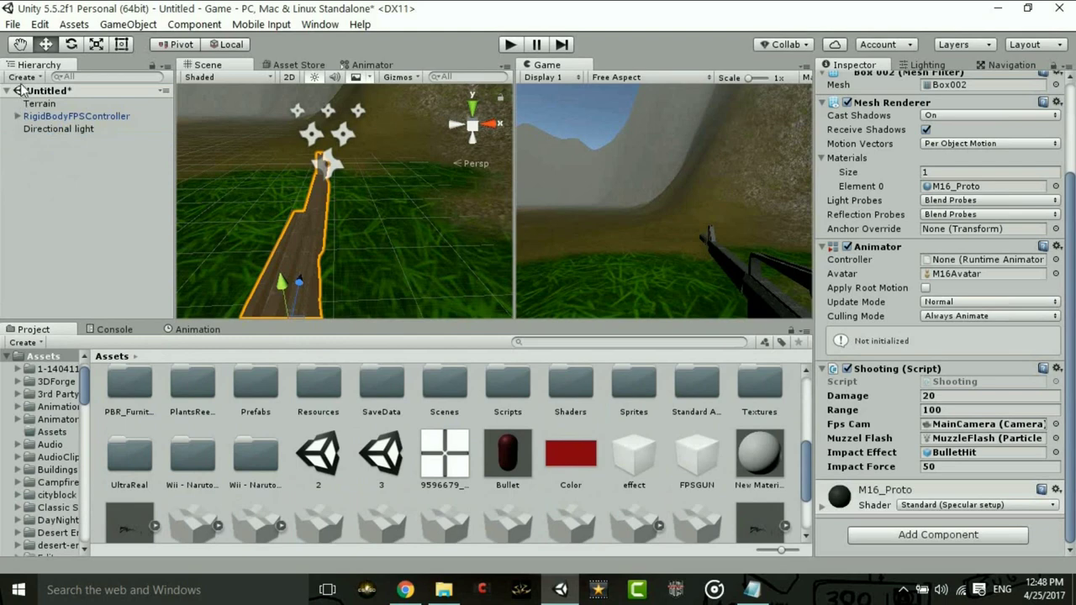
left_click(23, 77)
mouse_move(45, 182)
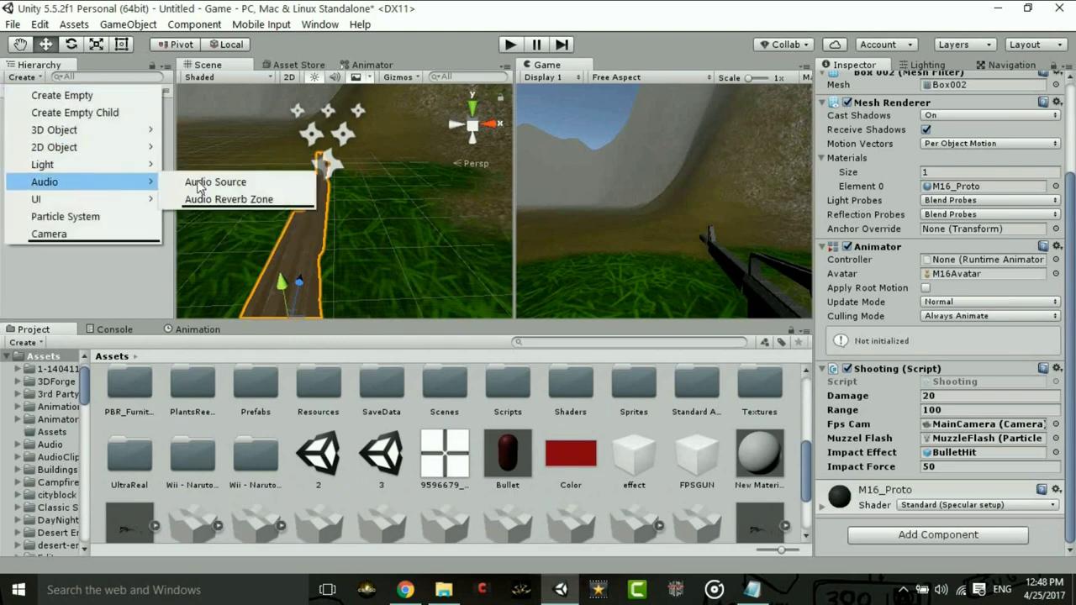
left_click(198, 182)
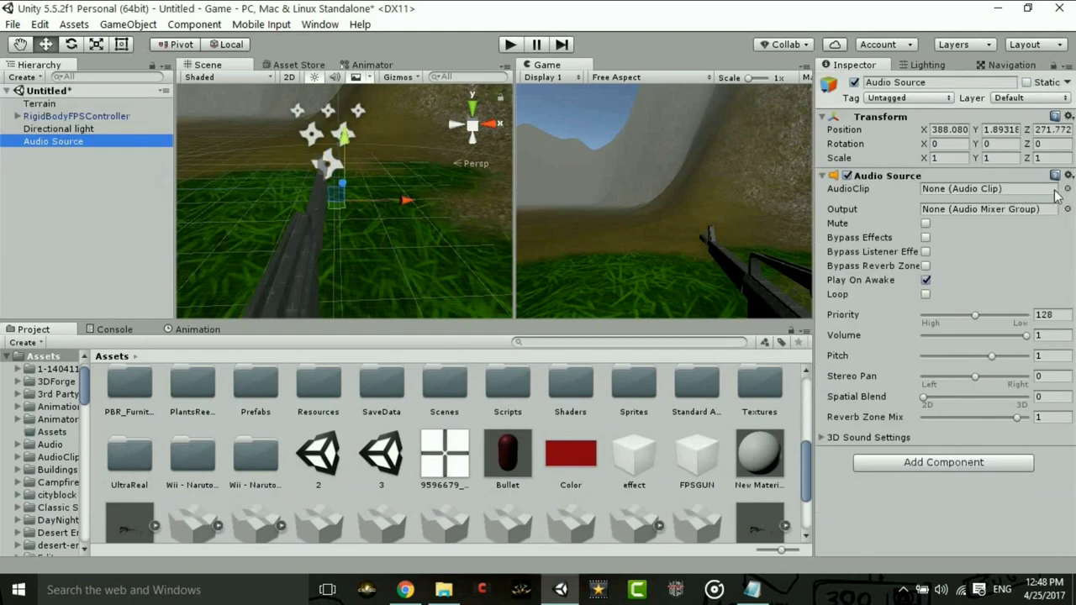
scroll(590, 439, "down", 3)
mouse_move(255, 500)
left_mouse_down()
mouse_move(939, 210)
mouse_move(943, 189)
left_mouse_up()
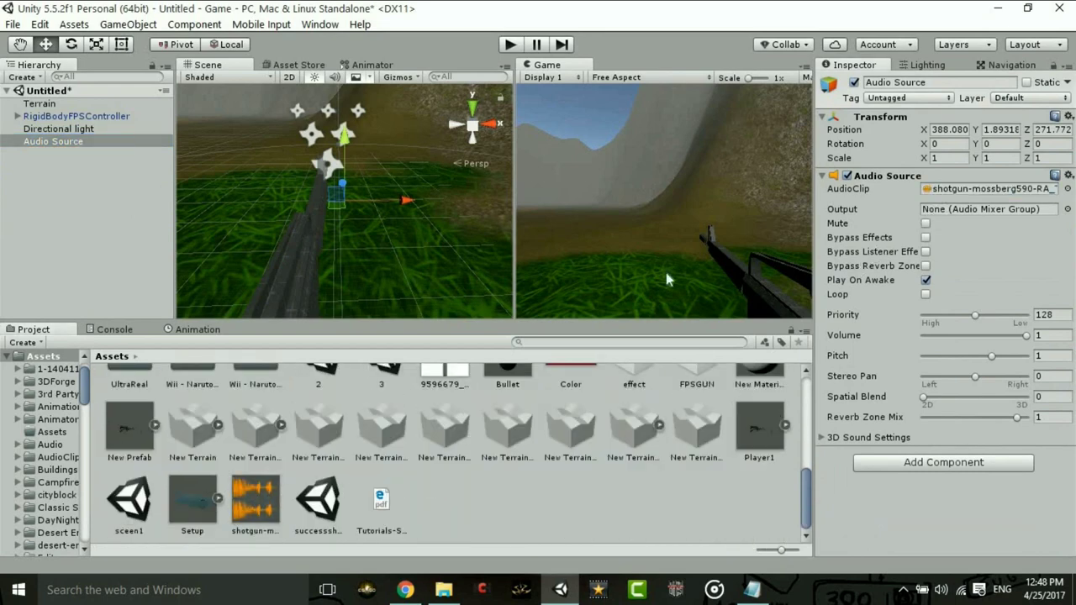
- Attach the FireSound script to RigidBodyFPSController and link its Audio Source as Some Sound
left_click(54, 117)
scroll(284, 418, "up", 3)
left_click(627, 428)
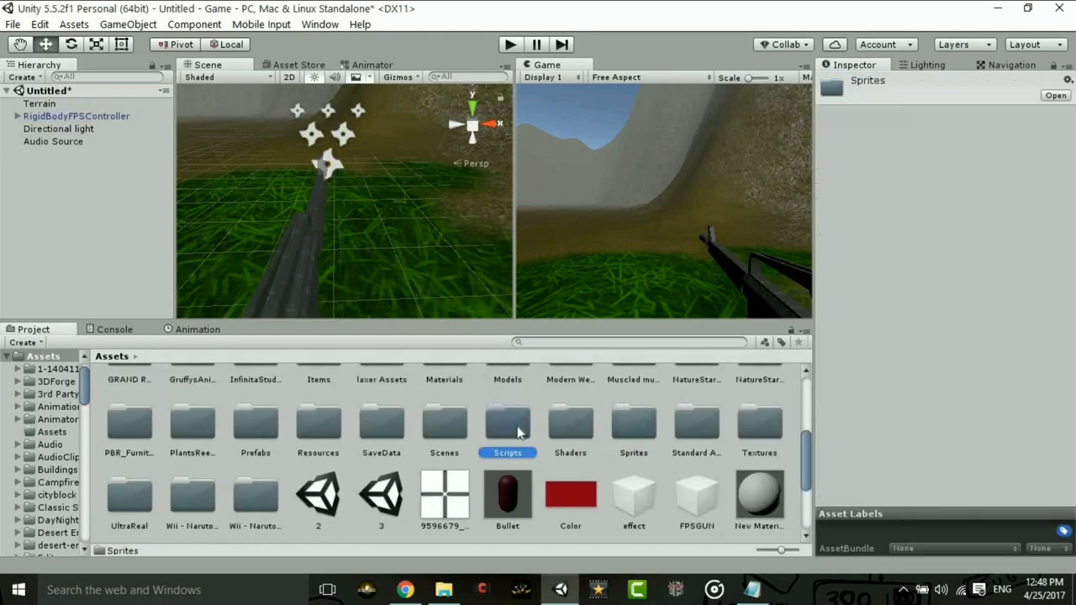
double_click(509, 424)
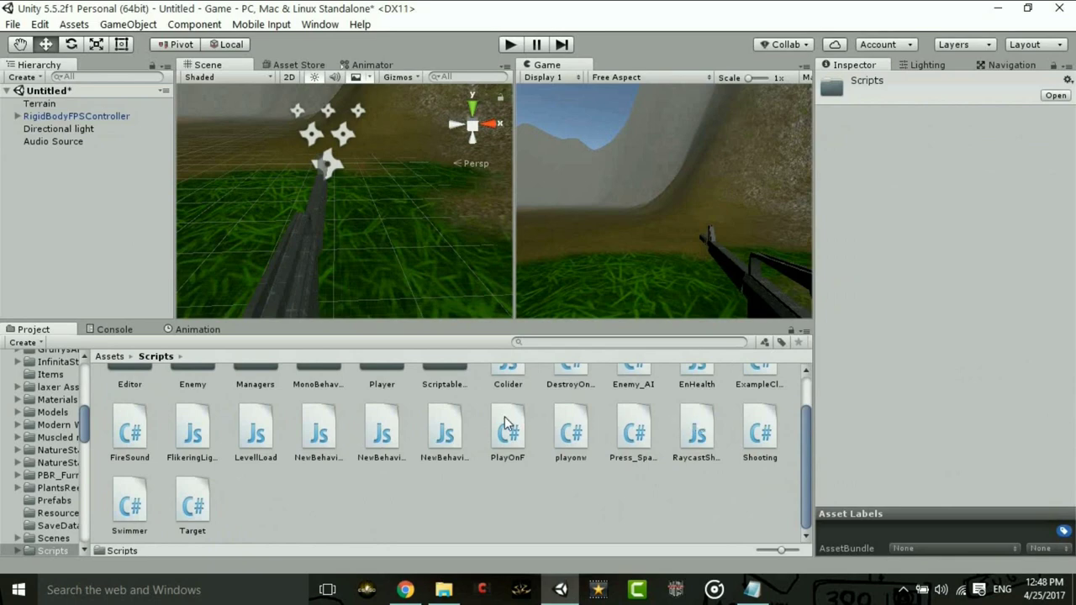
left_click_drag(145, 432, 89, 117)
scroll(959, 316, "down", 5)
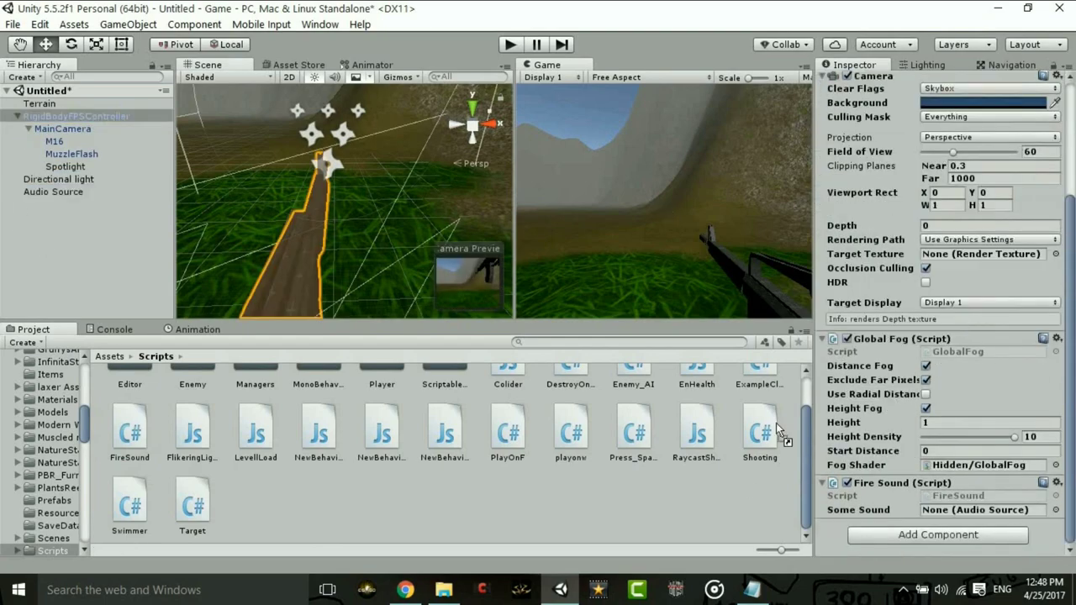
left_click_drag(789, 443, 959, 516)
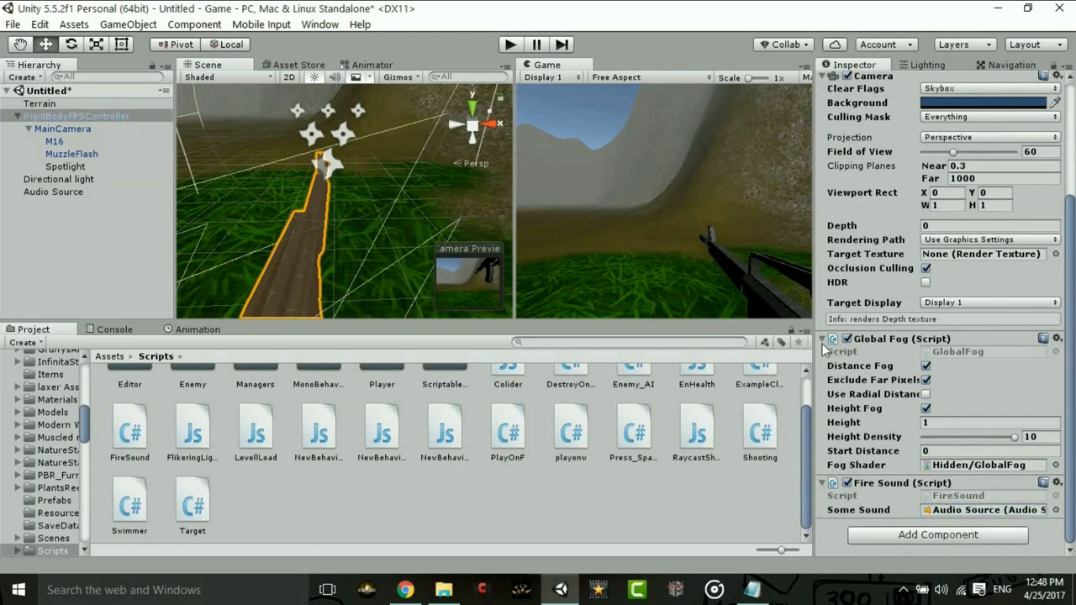
- Collapse the Global Fog, Fire Sound and Camera components and start Play mode
left_click(823, 339)
left_click(824, 486)
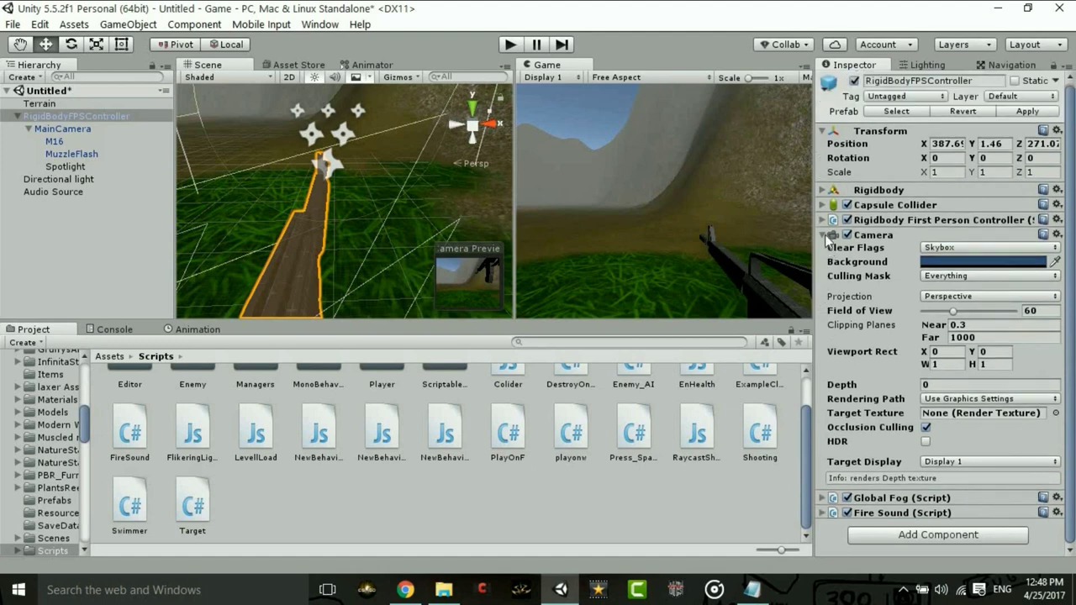
left_click(824, 238)
left_click(510, 45)
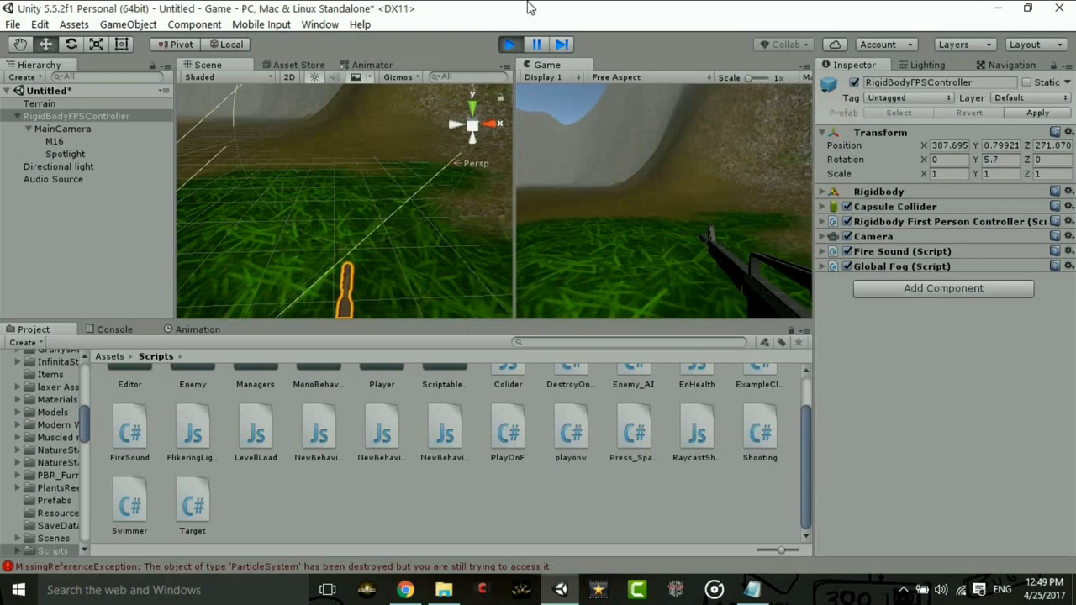
- Stop play, switch off MuzzleFlash's Timed Destroy script, and show the Console errors
left_click(509, 44)
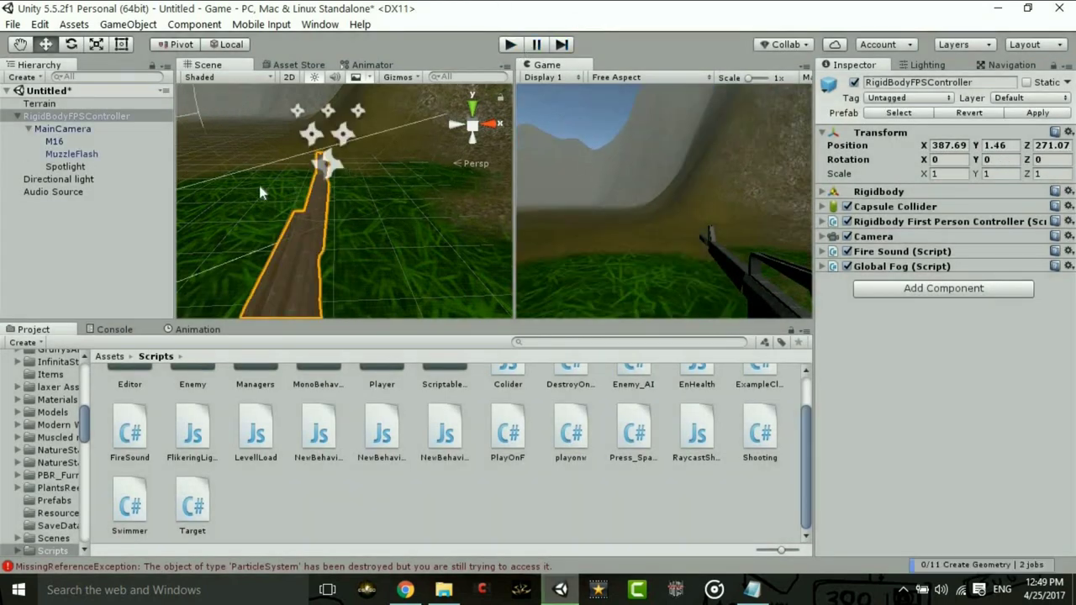
left_click(135, 156)
scroll(908, 343, "down", 5)
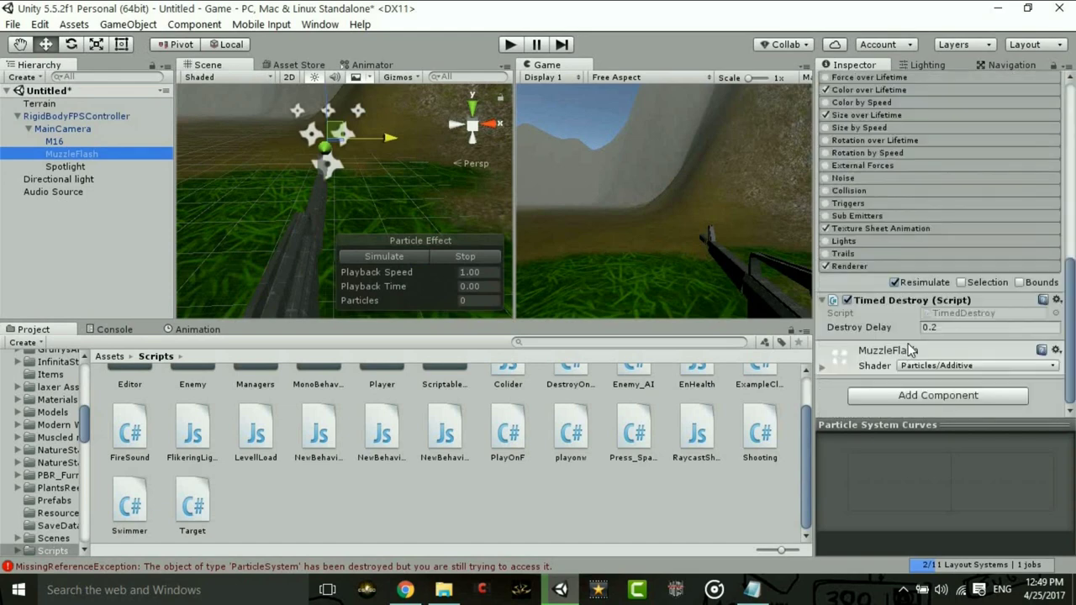
left_click(848, 304)
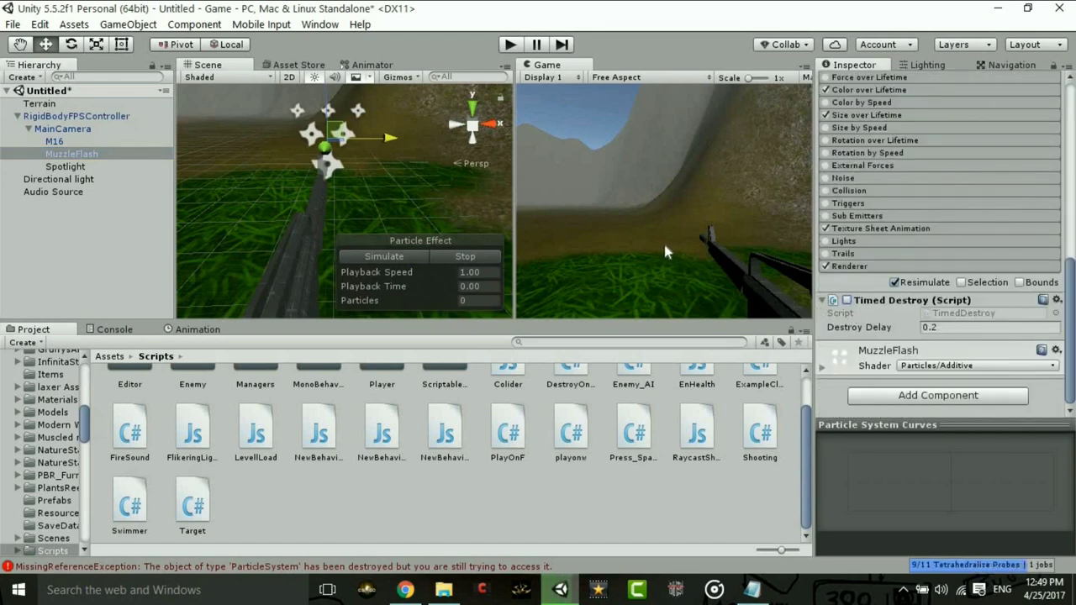
left_click(70, 141)
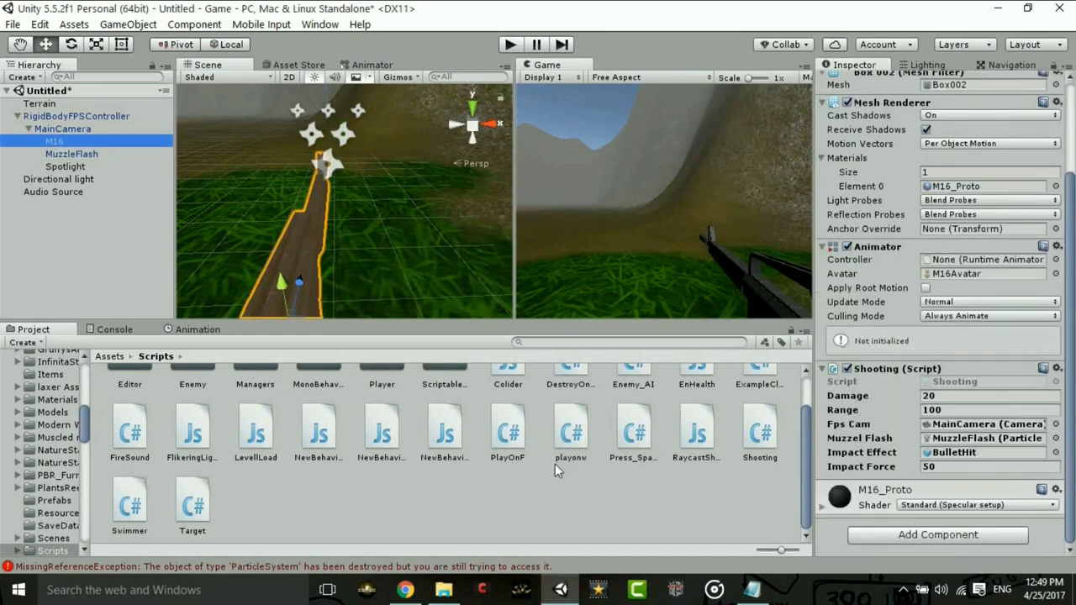
left_click(496, 570)
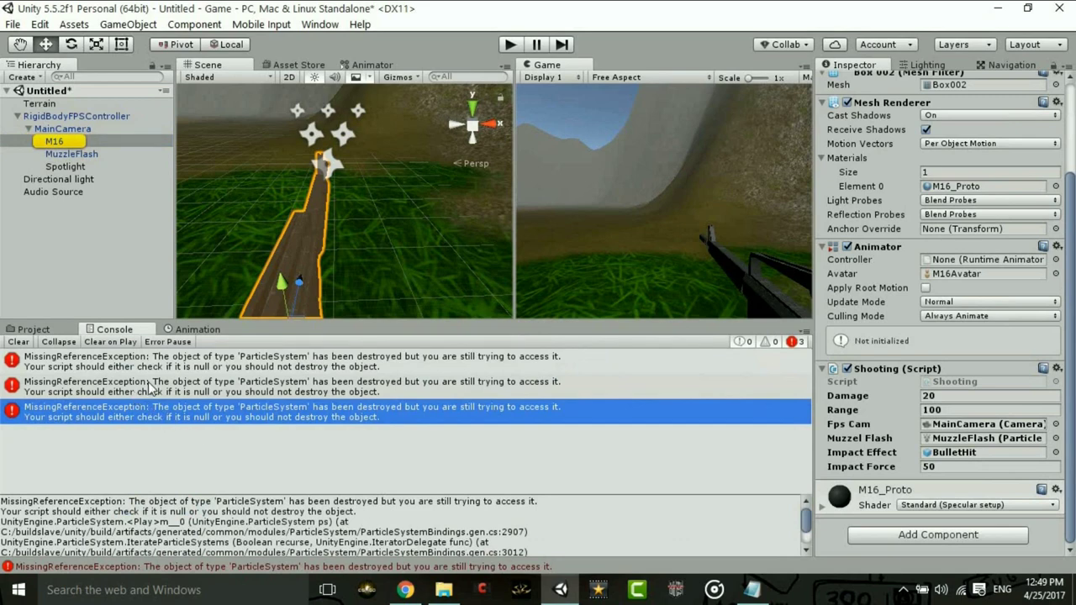
- Clear the console errors, start Play, and fire the first M16 shots at the terrain
left_click(20, 342)
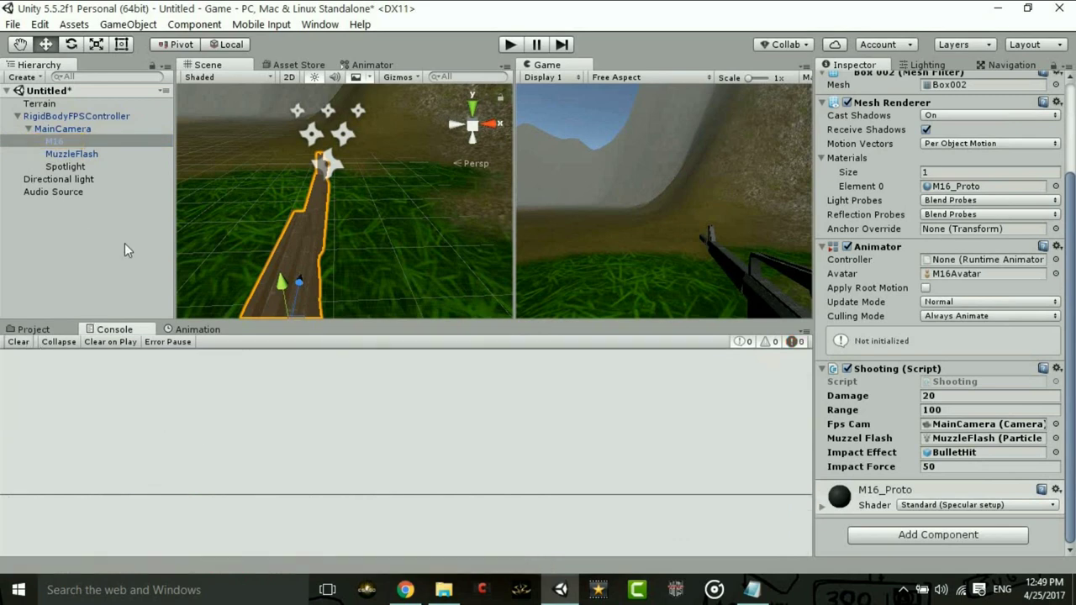
left_click(519, 48)
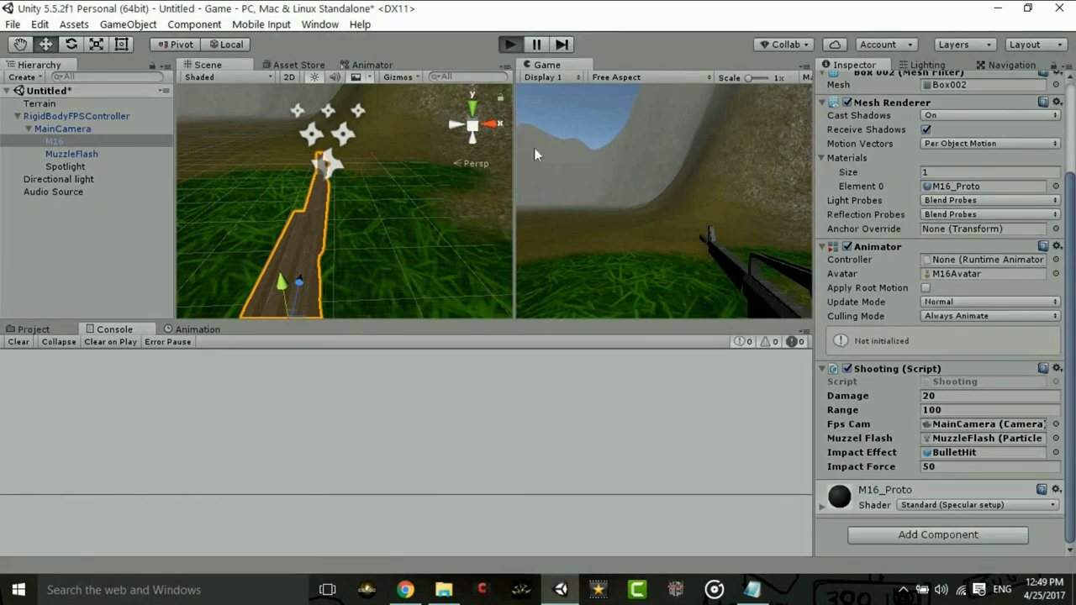
left_click(578, 177)
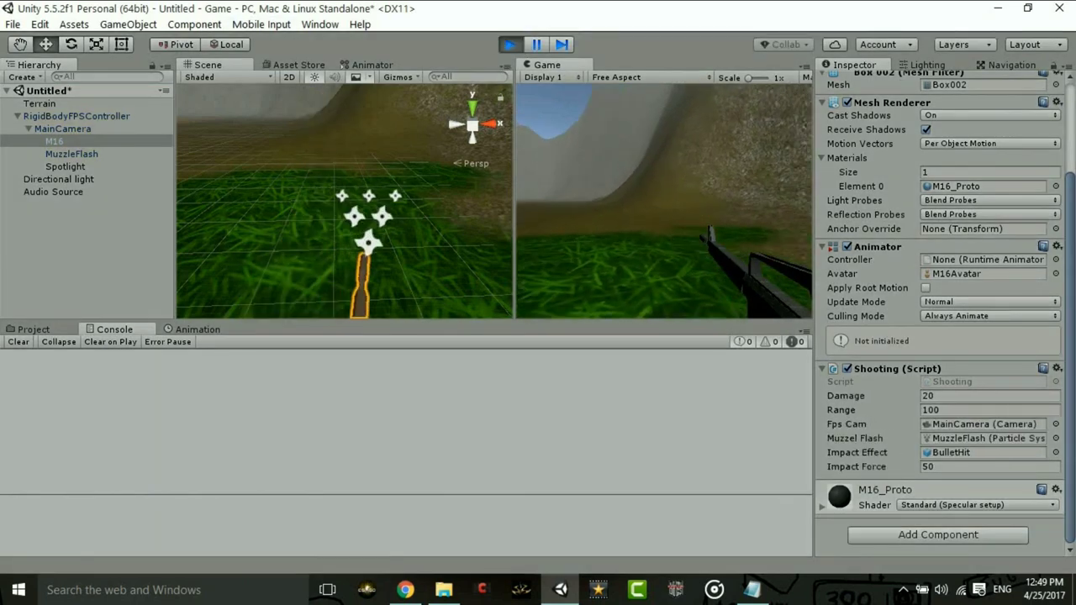
key("w")
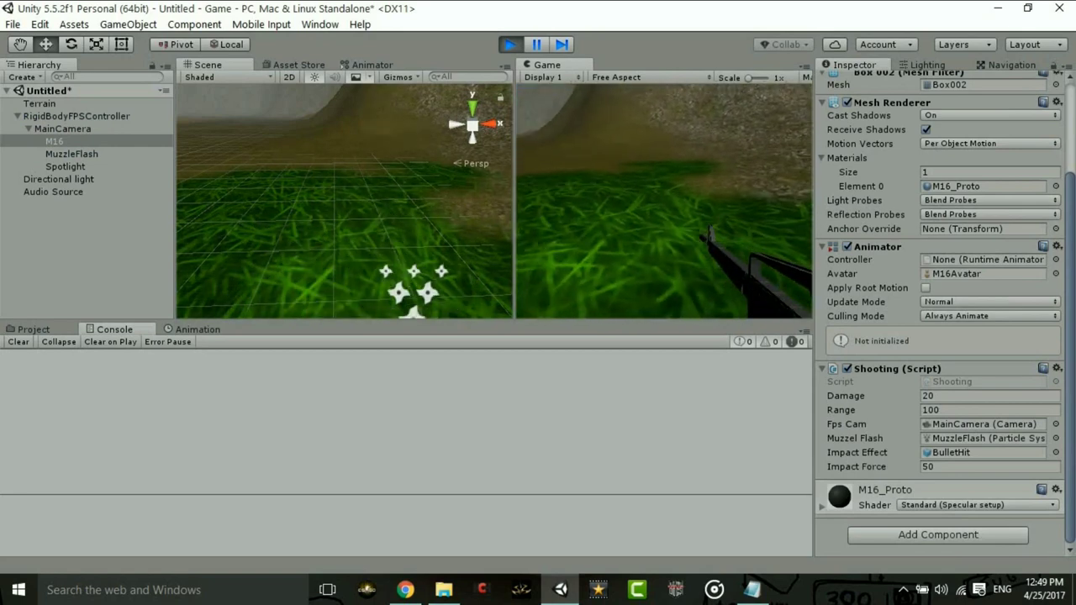
left_click(664, 202)
left_click(665, 201)
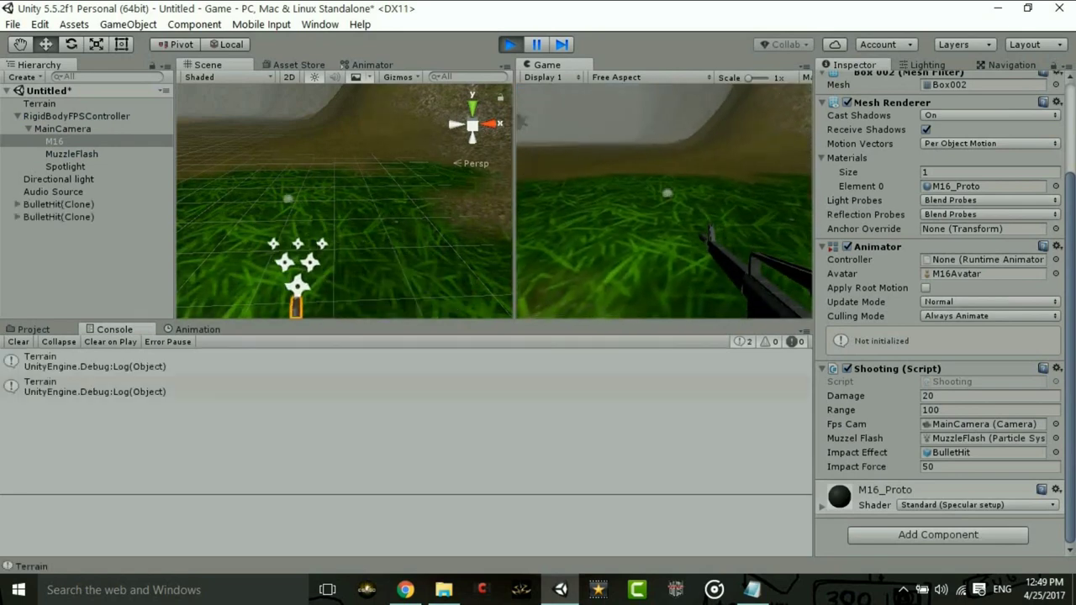
left_click(664, 202)
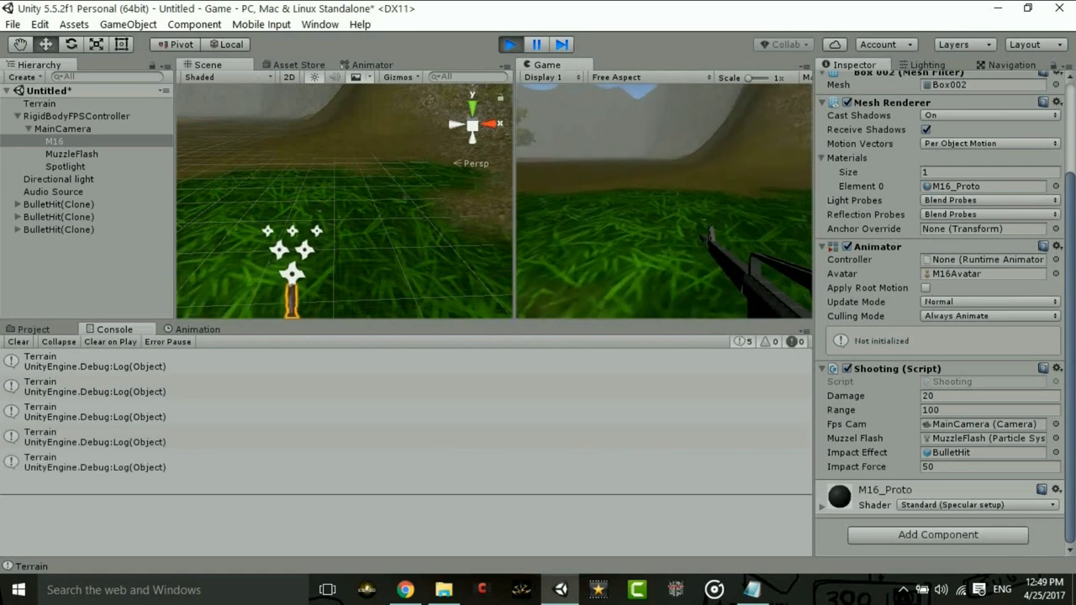
- Walk across the terrain firing more shots at the ground, then stop the game
left_click(664, 202)
left_click(664, 202)
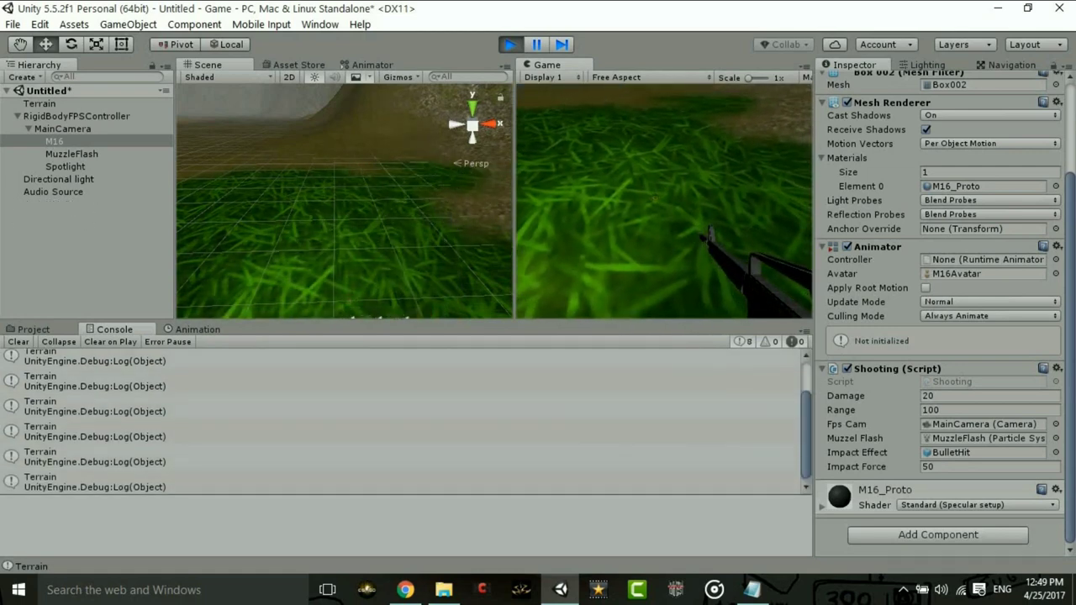
left_click(664, 201)
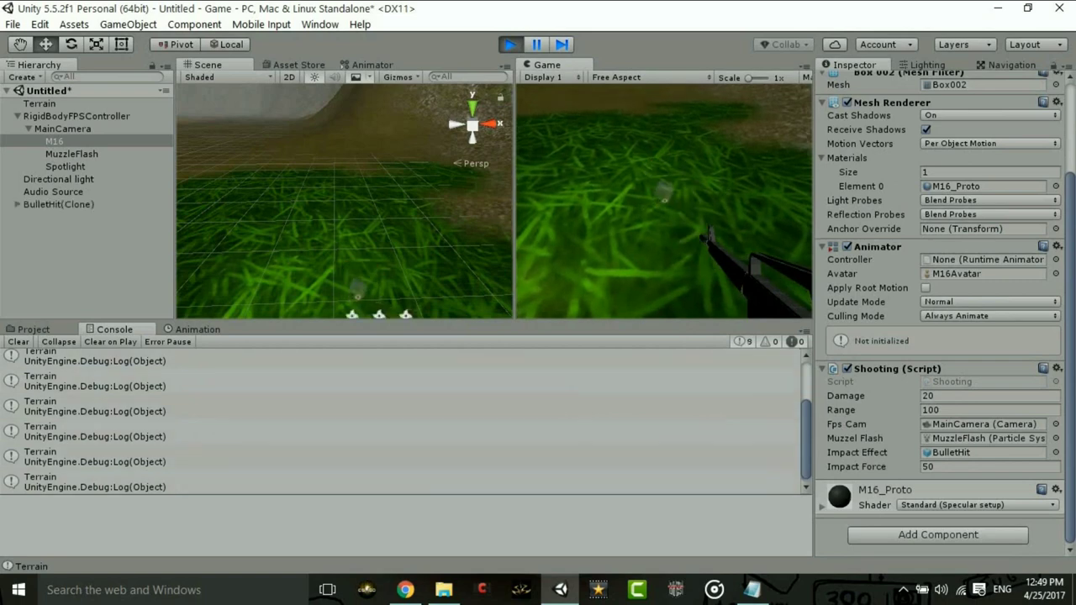
key("w")
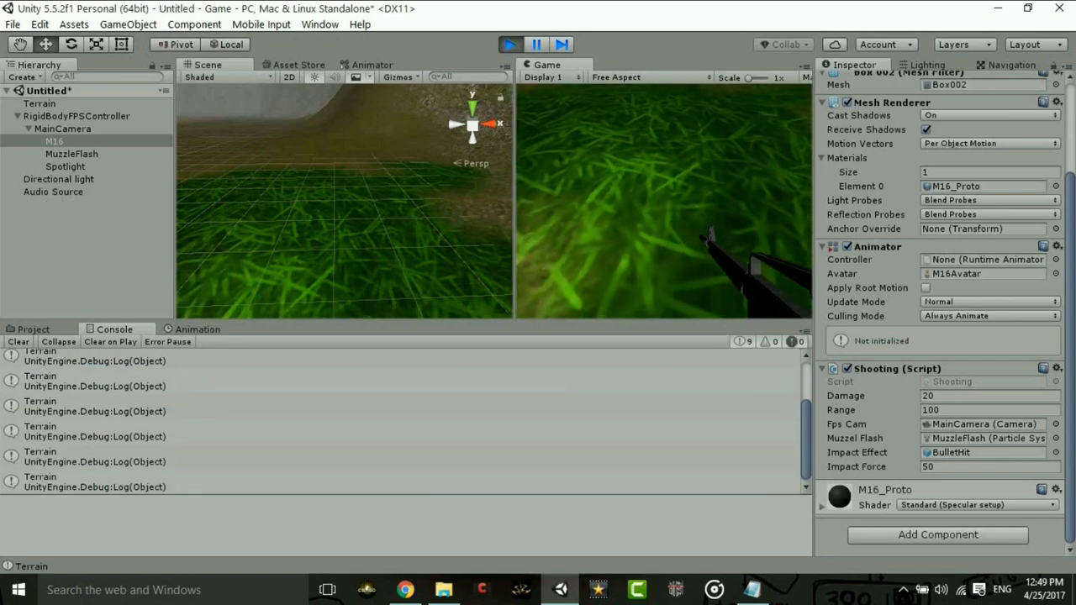
key("w")
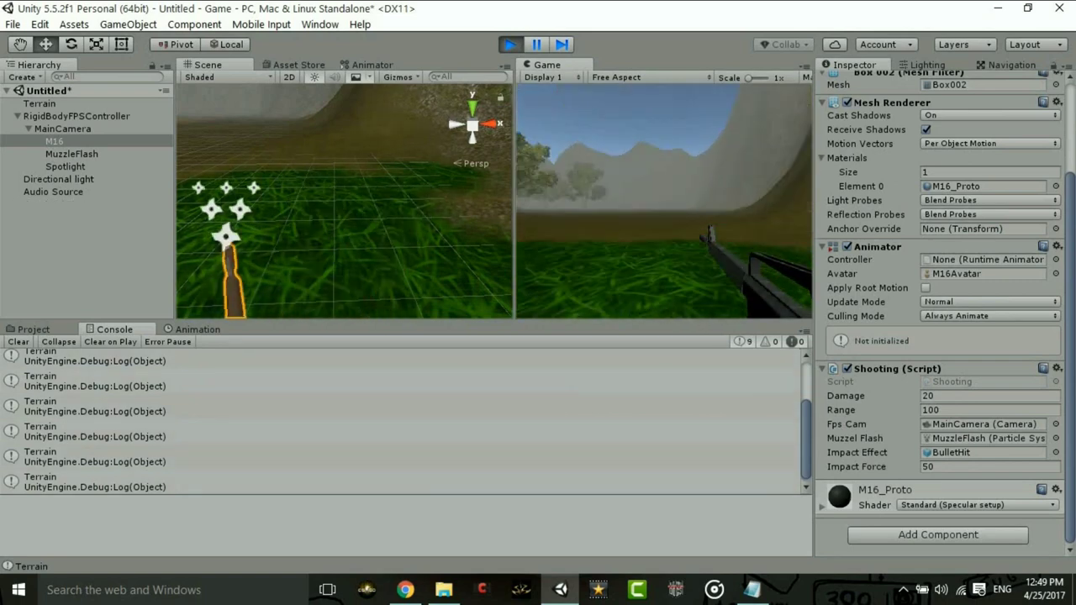
key("w")
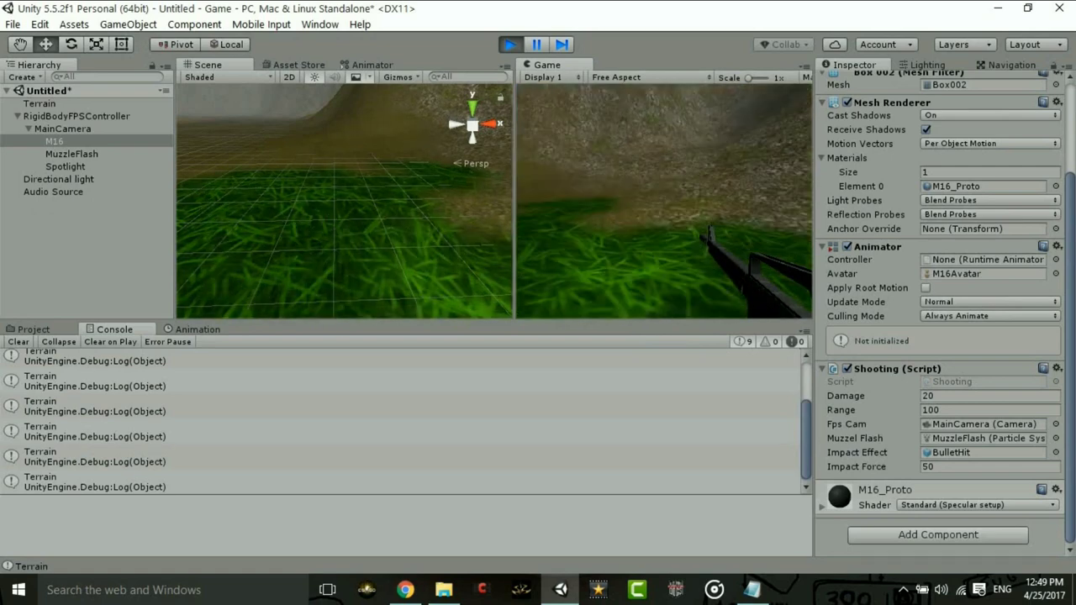
key("w")
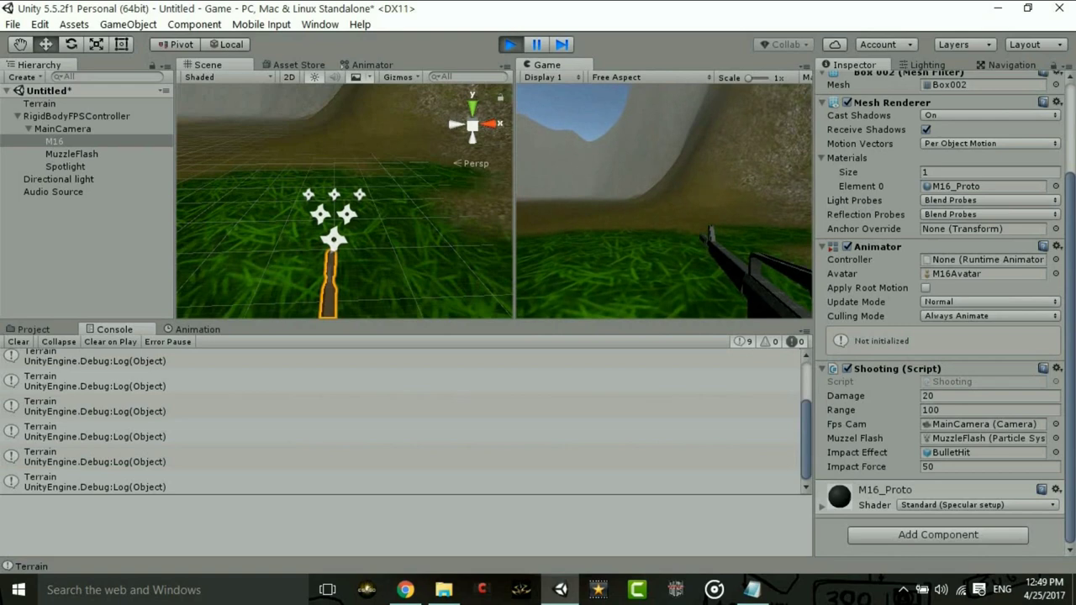
key("w")
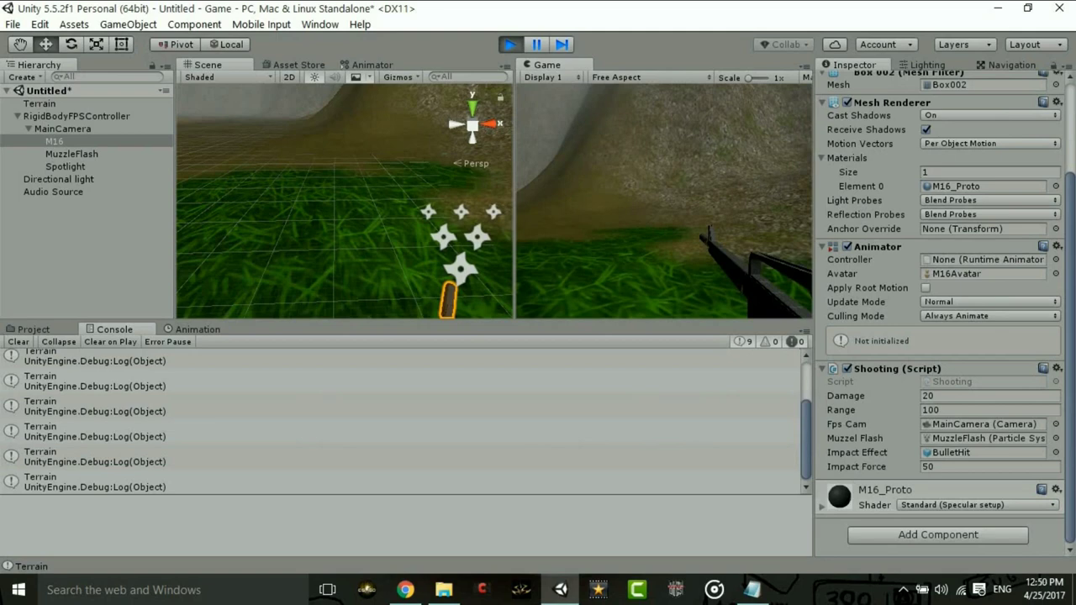
left_click(664, 201)
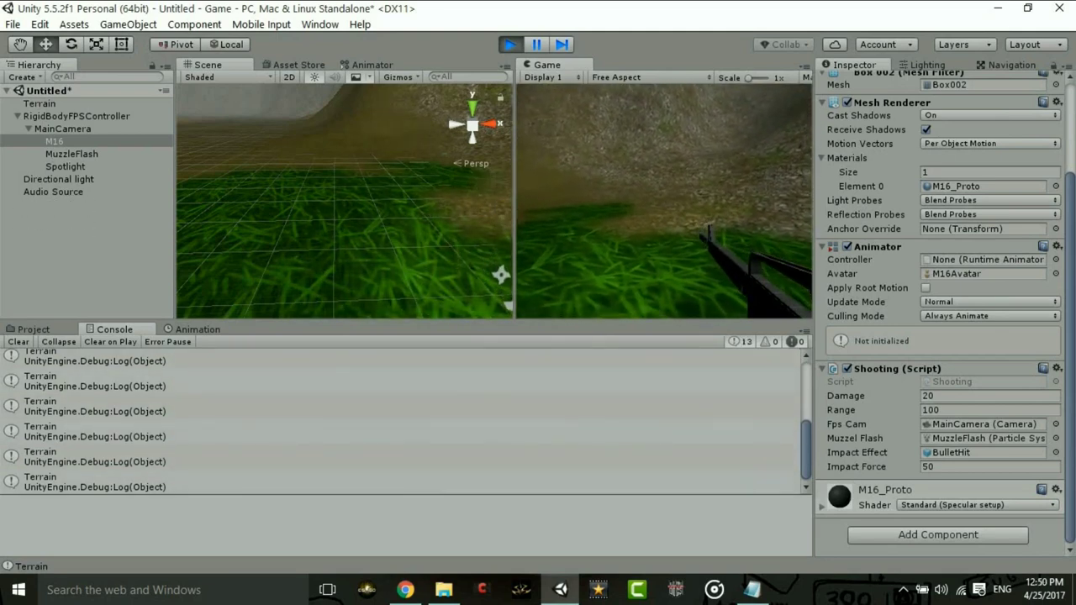
left_click(509, 45)
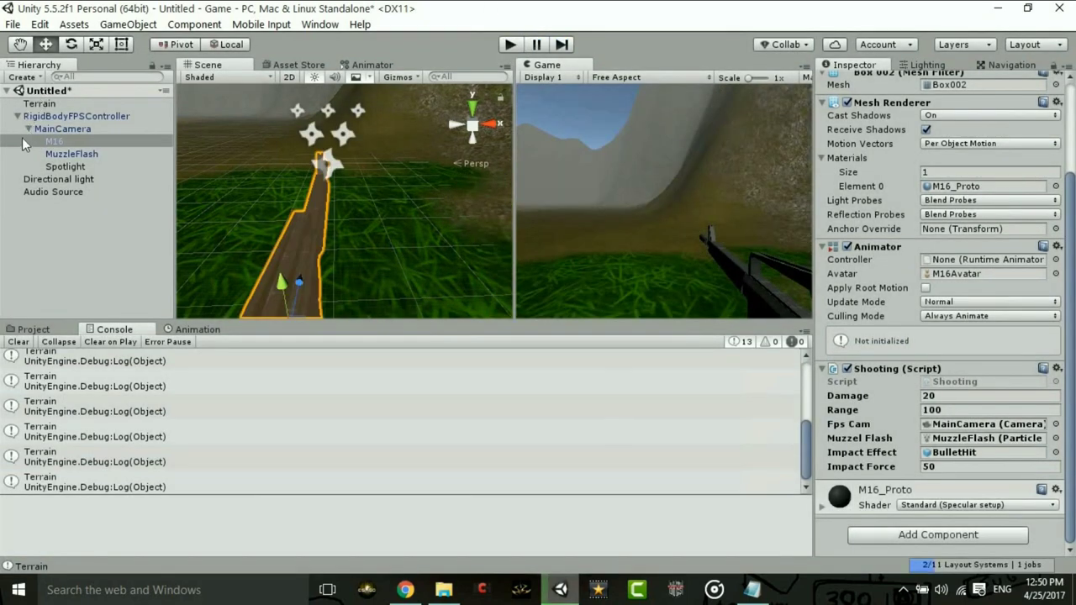
- Create a UI Image on a new Canvas and look over its anchor presets
left_click(17, 116)
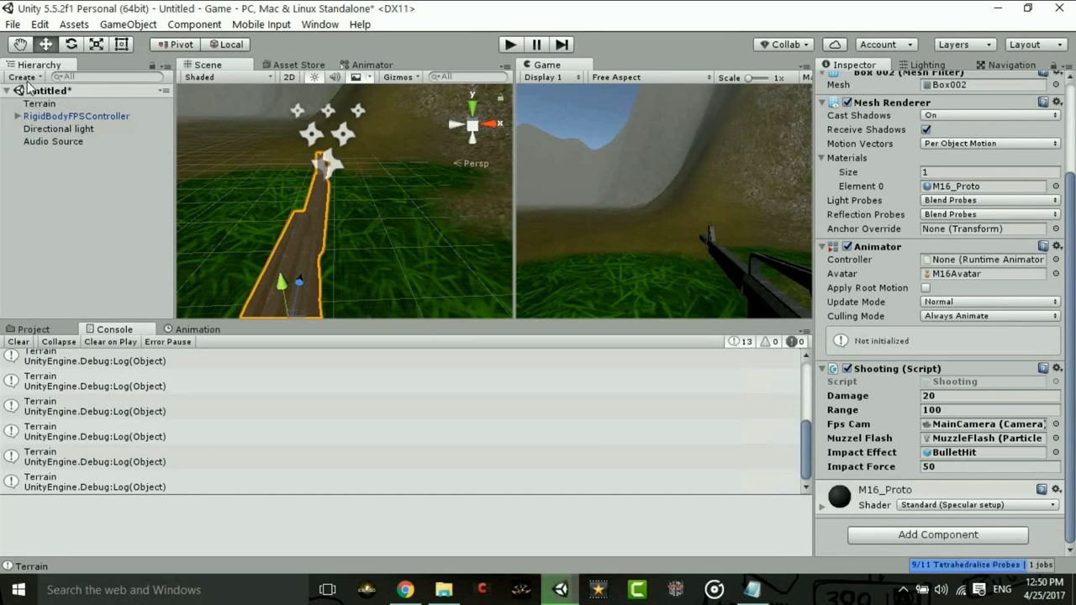
left_click(34, 329)
left_click(26, 77)
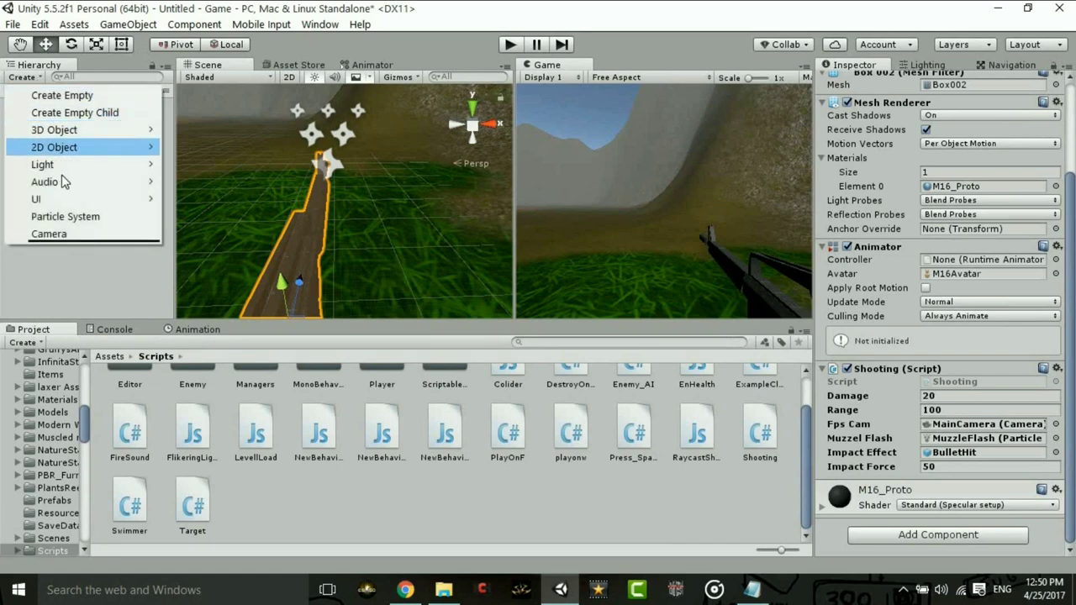
mouse_move(82, 199)
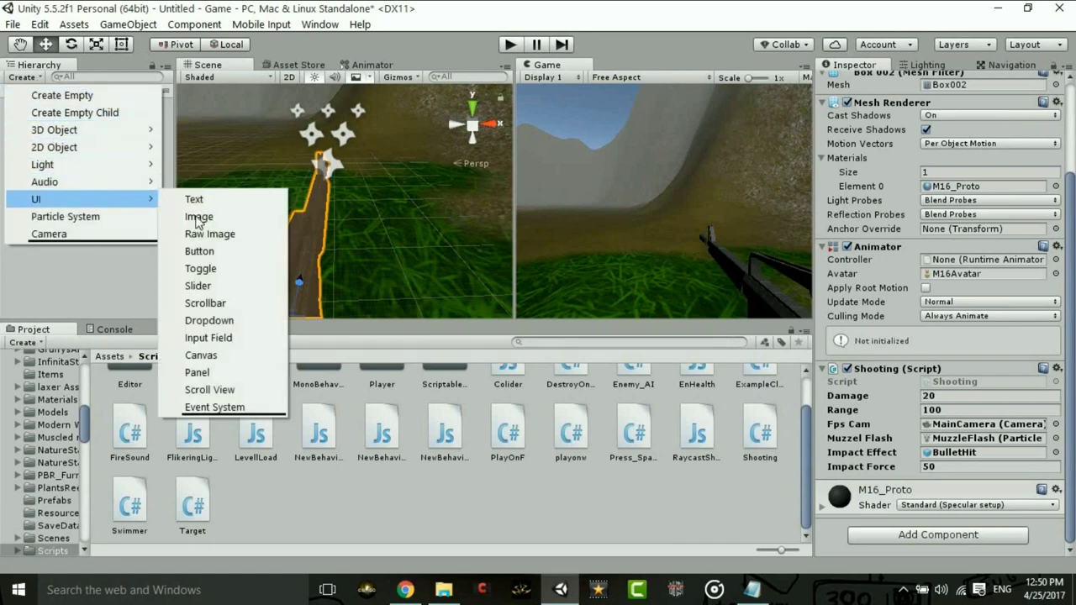
left_click(198, 221)
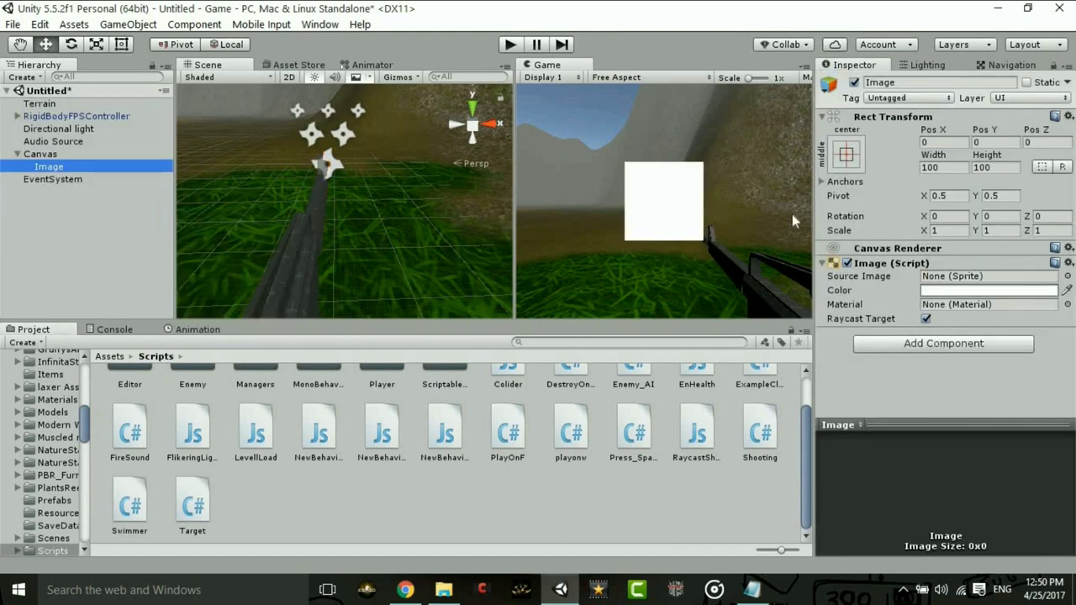
left_click(842, 160)
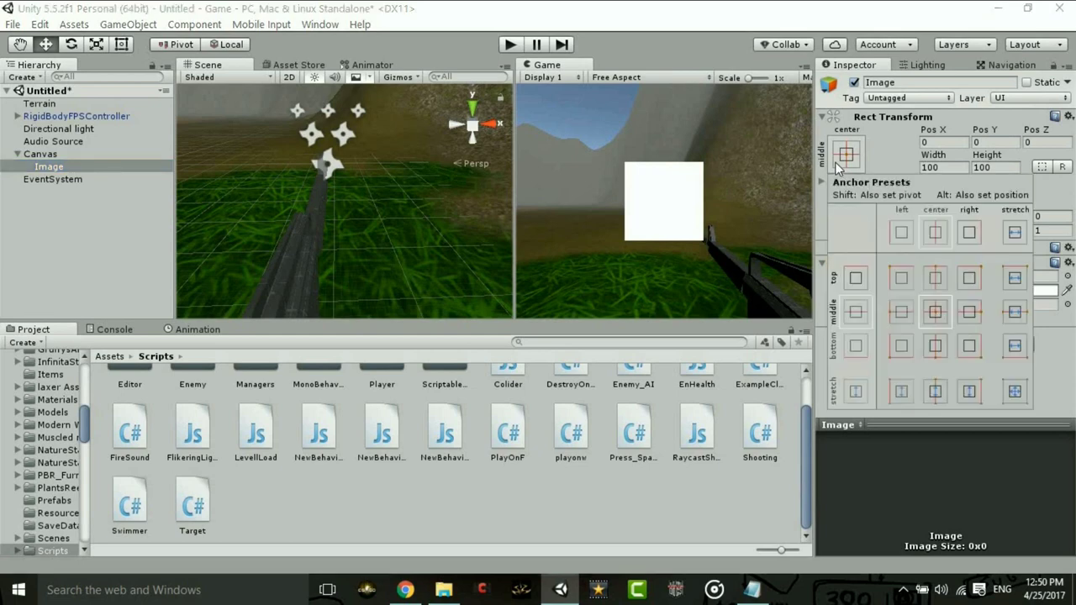
left_click(847, 158)
left_click(1048, 333)
- Narrow the white image and set its vertical scale to 0.04
left_click_drag(923, 230, 901, 230)
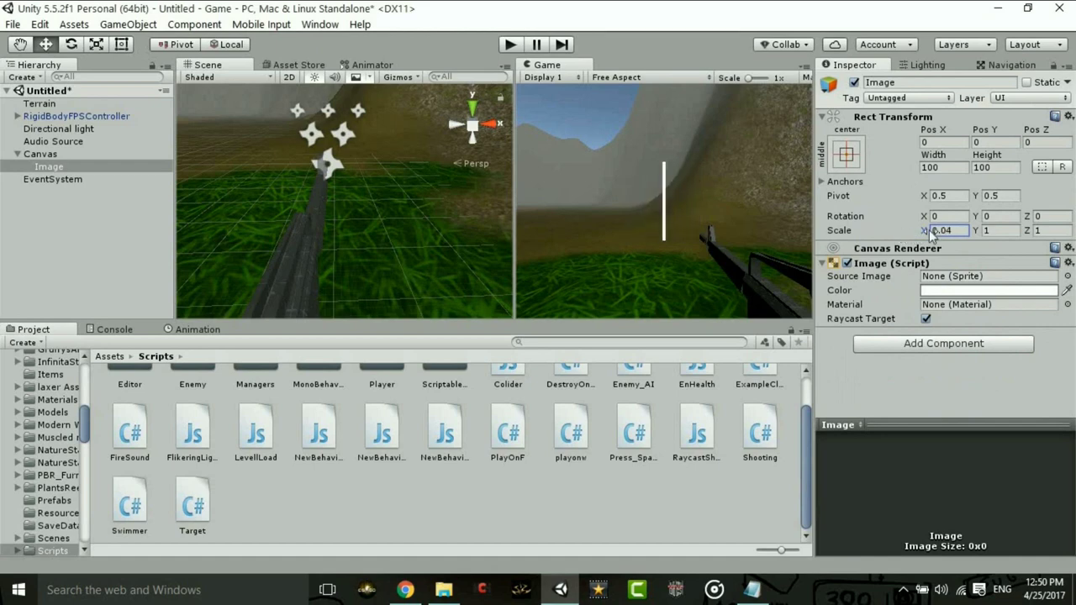
left_click(990, 232)
type("0.04")
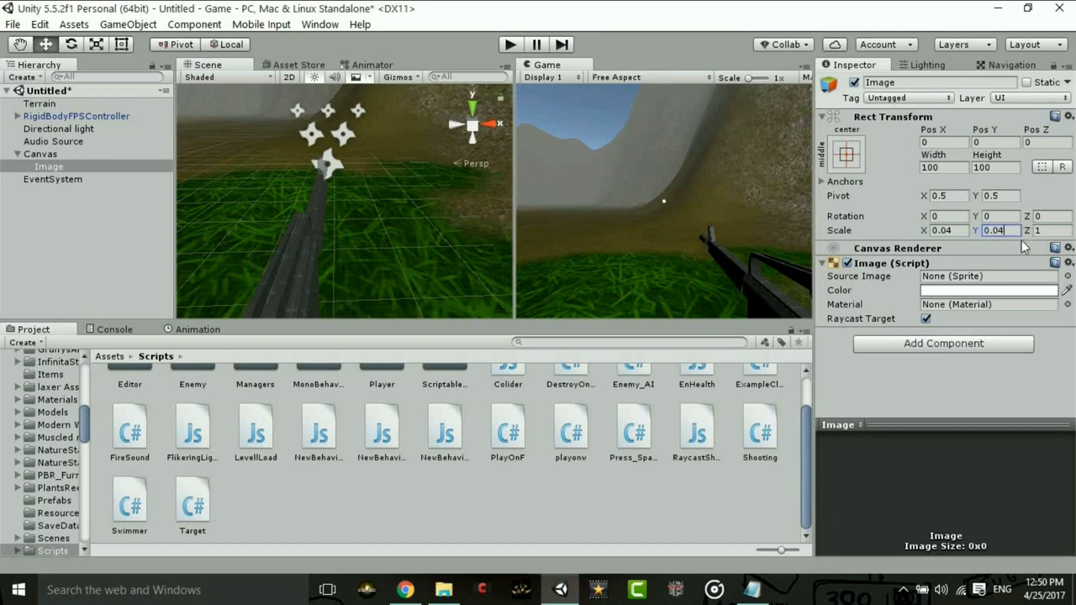
left_click(1042, 232)
- Set the image's Source Image to the Knob sprite
left_click(1068, 276)
scroll(88, 370, "down", 10)
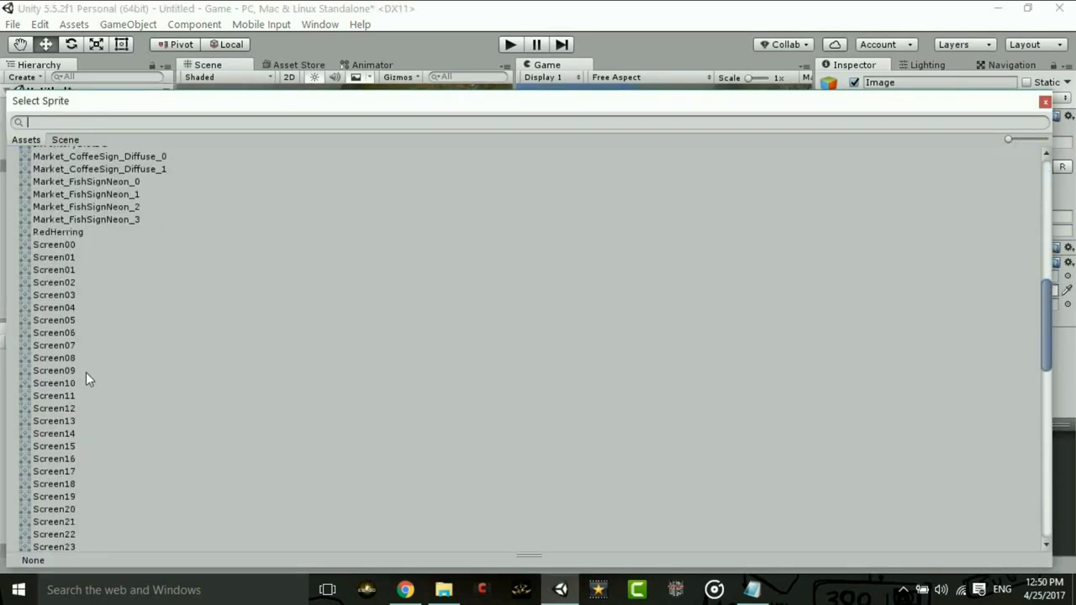
scroll(78, 382, "down", 8)
scroll(64, 437, "down", 8)
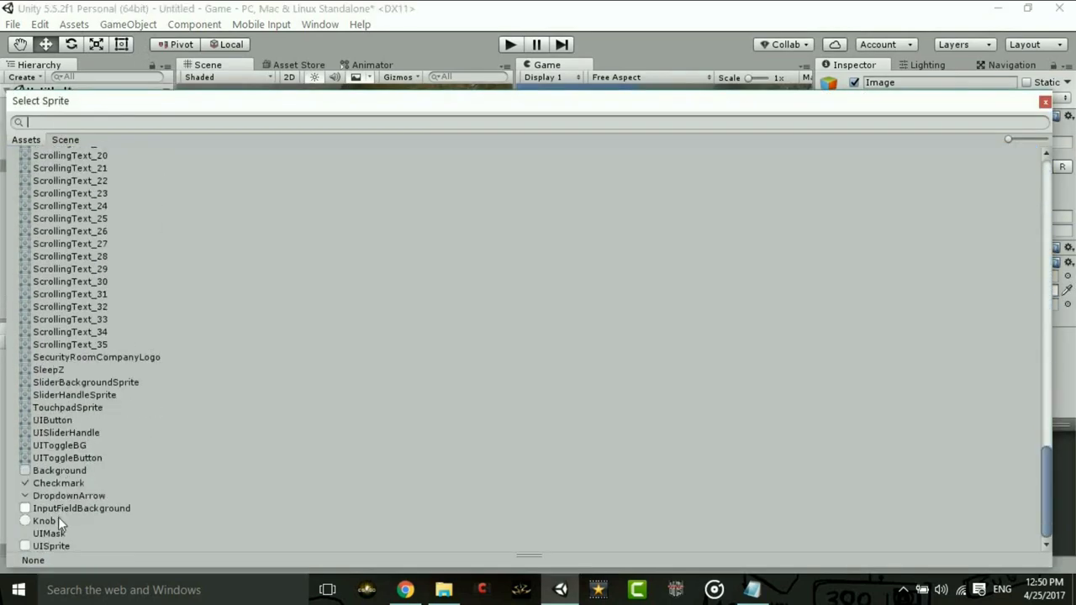
double_click(43, 521)
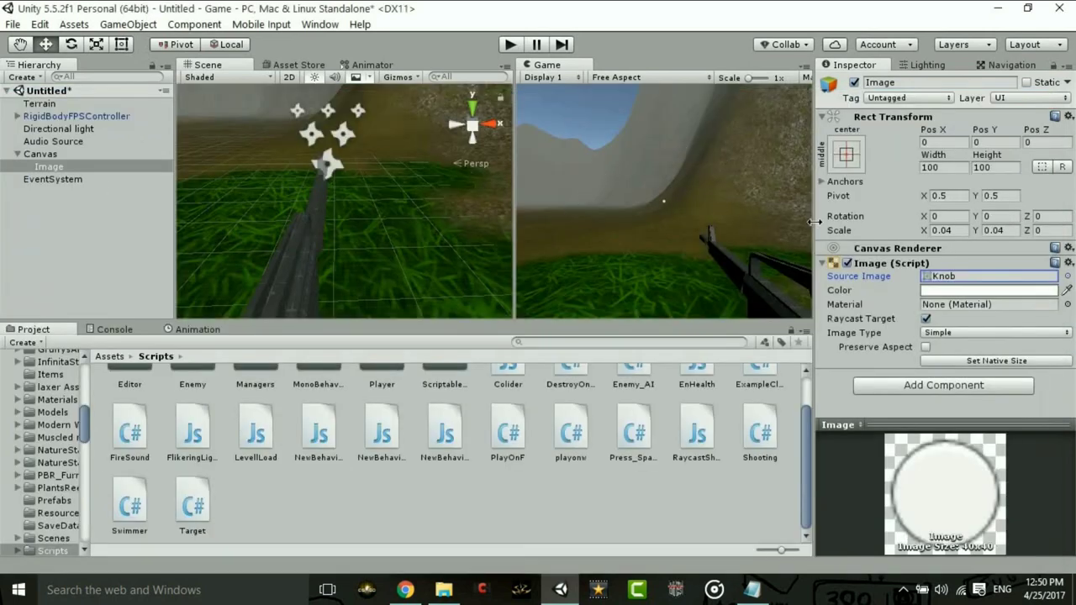
- Set the image's X and Y scale to 0.05
left_click(961, 232)
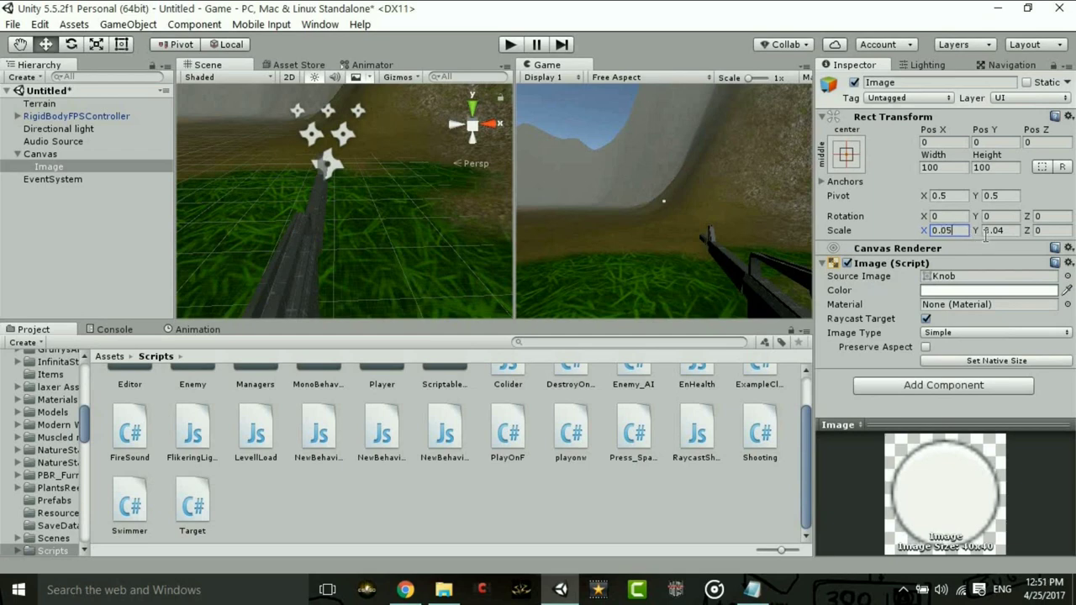
left_click(1014, 229)
type("0.")
- Start Play and fire repeated M16 bursts at the grass and hillside with the crosshair dot centred
left_click(17, 154)
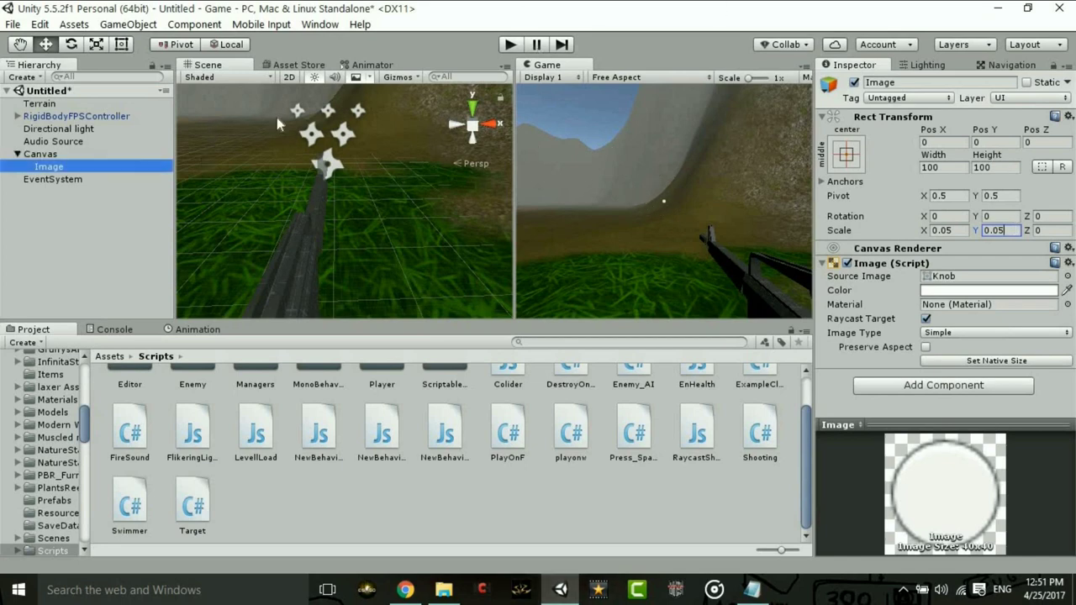
left_click(507, 45)
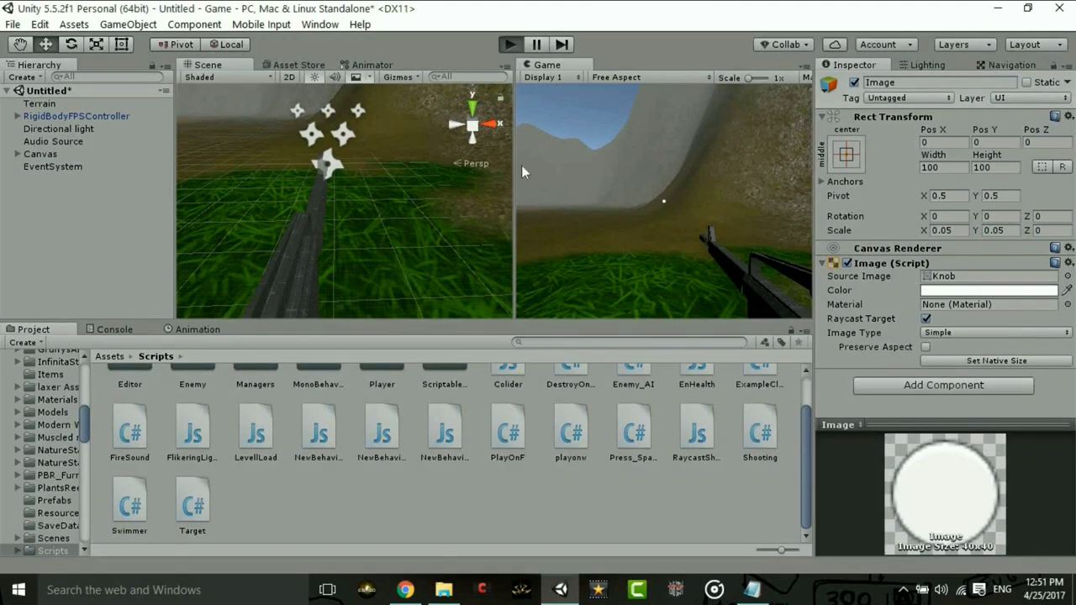
left_click(521, 172)
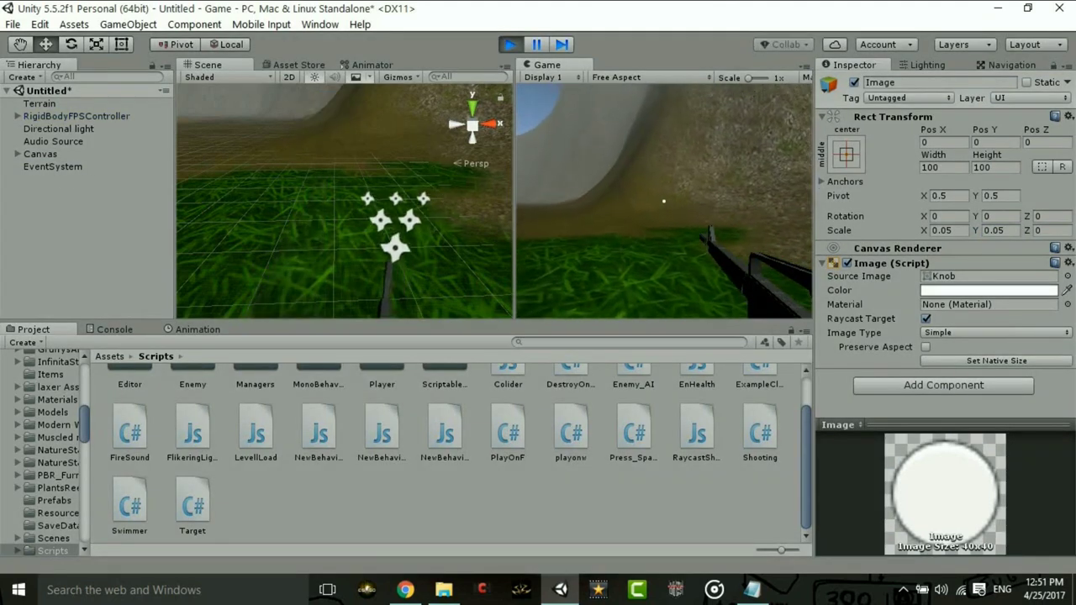
left_click(663, 201)
left_click(663, 201)
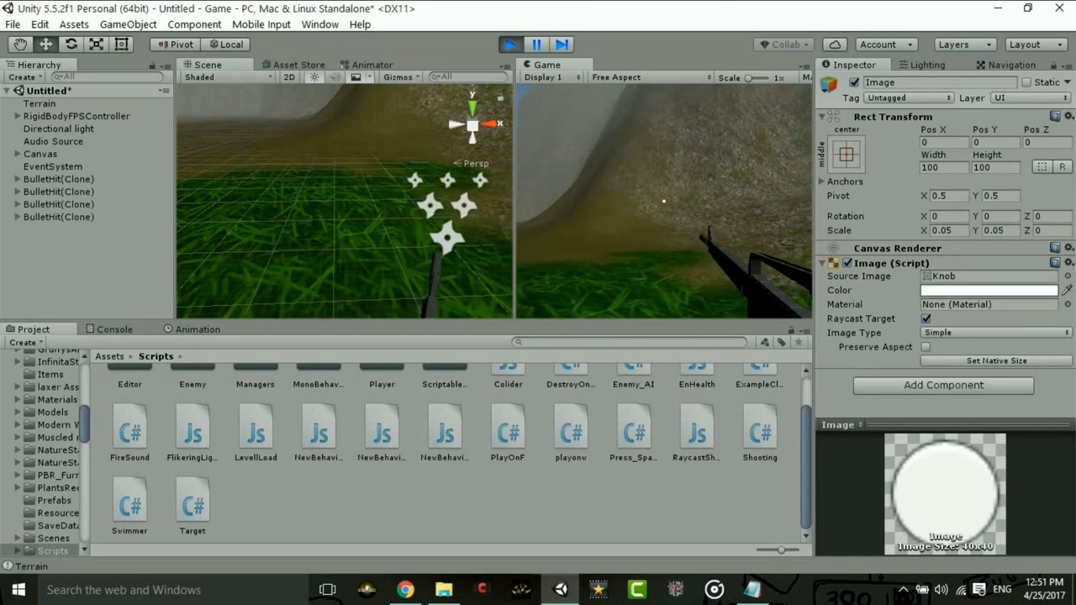
left_click(663, 201)
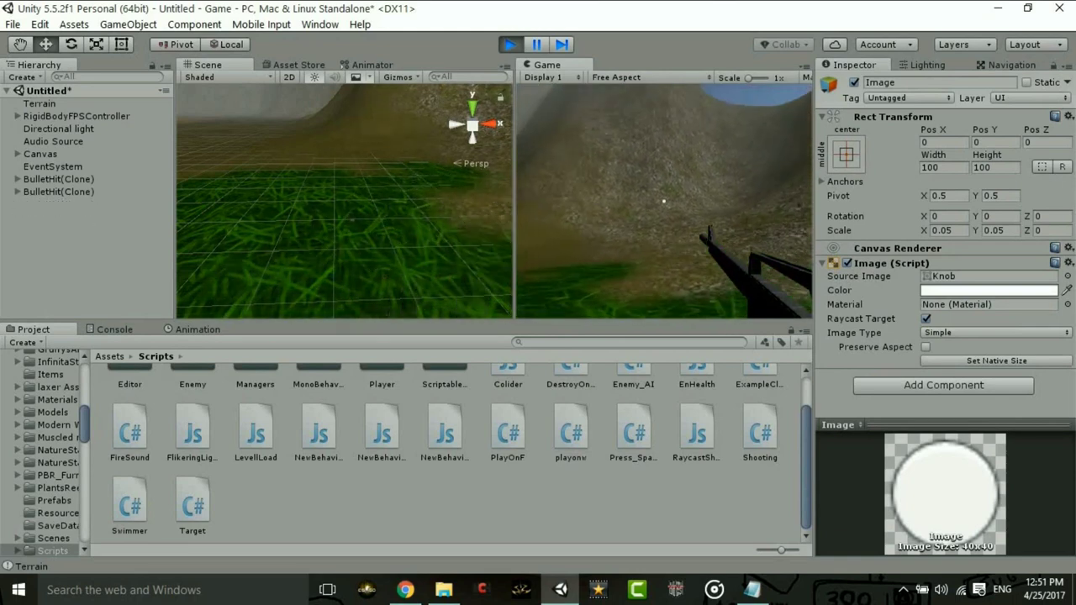
left_click(663, 201)
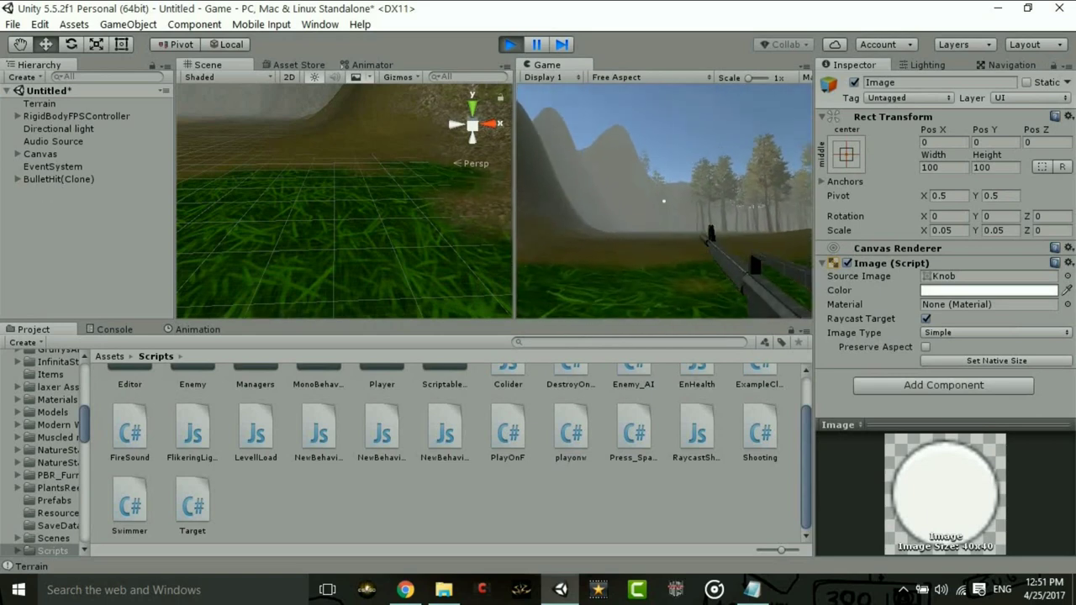
left_click(663, 201)
left_click(664, 200)
left_click(663, 201)
left_click(664, 201)
key("Escape")
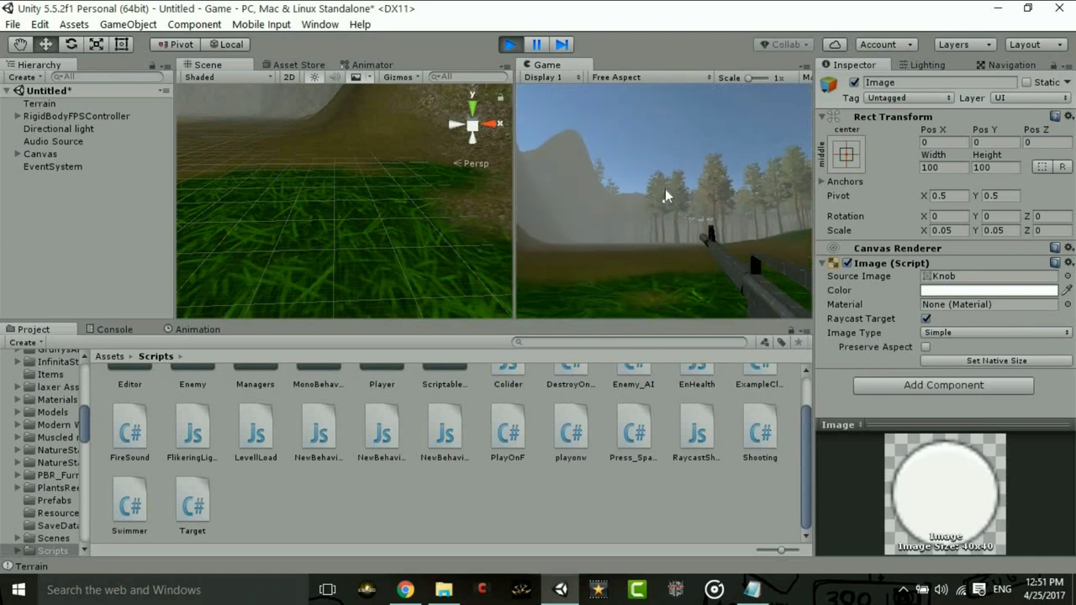
- Stop the game and move the scene view in toward the player
left_click(516, 49)
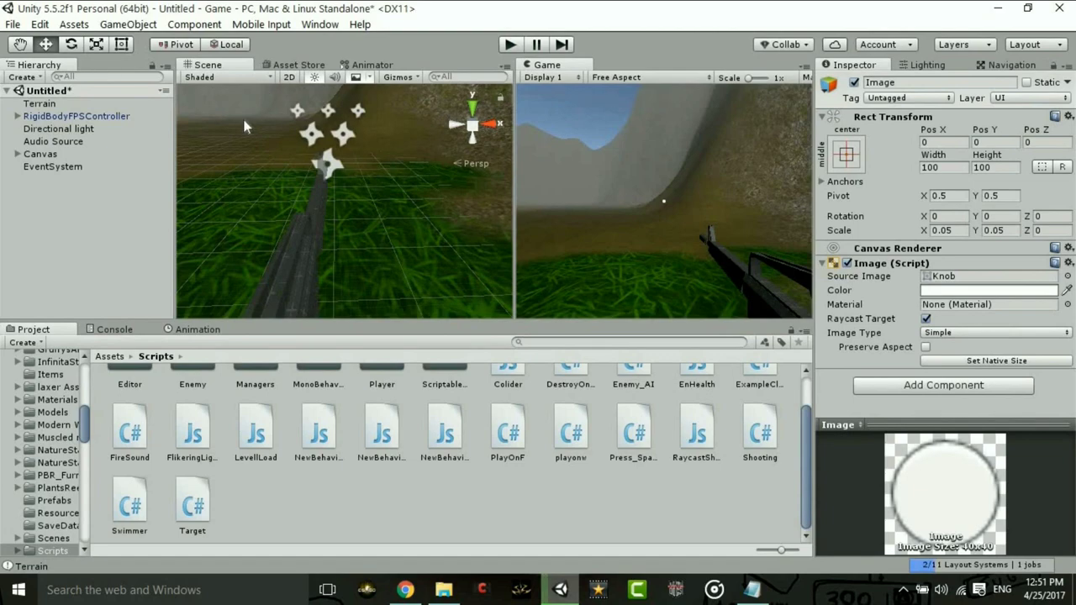
right_click_drag(301, 147, 307, 242)
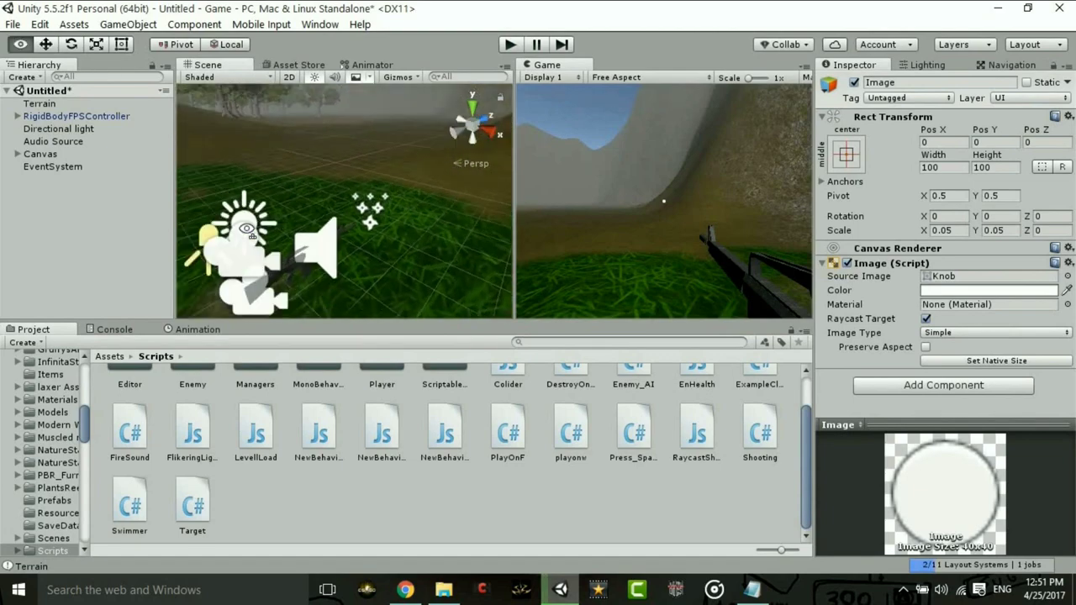
scroll(308, 243, "down", 5)
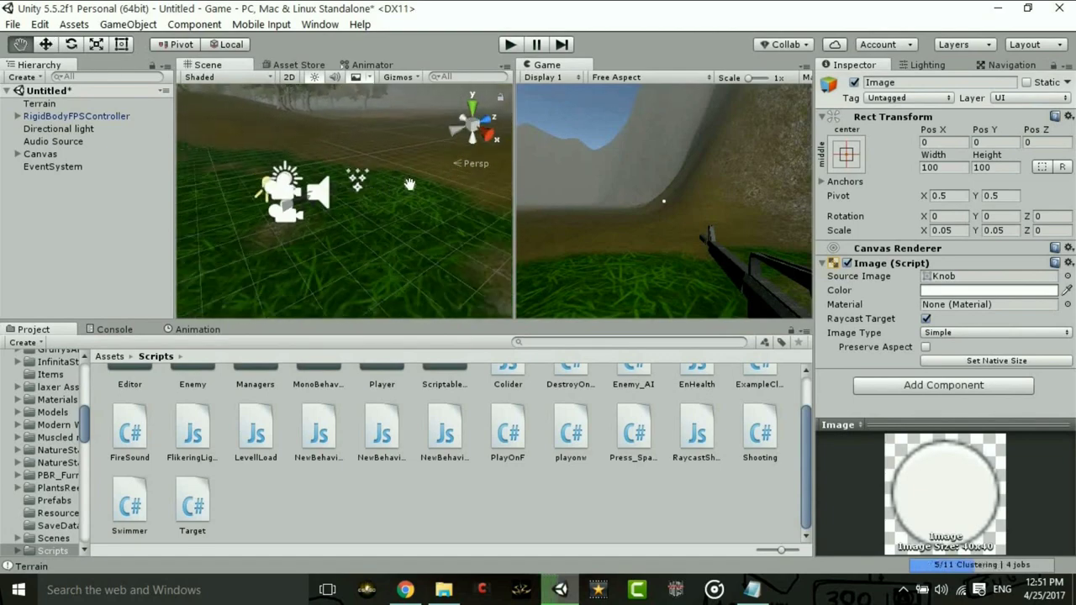
left_click_drag(452, 222, 465, 239)
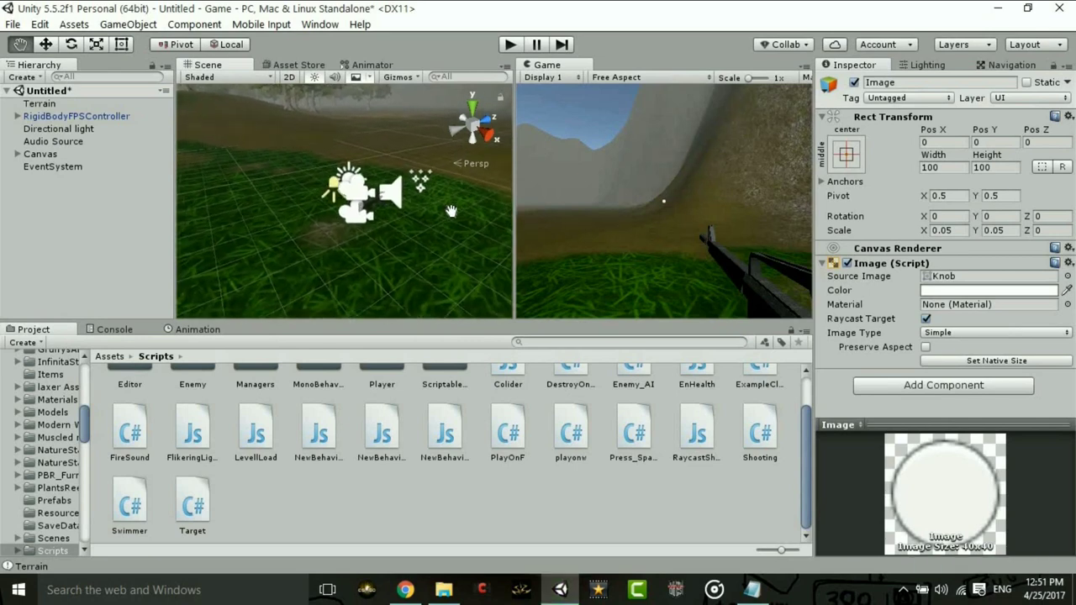
mouse_move(465, 239)
right_mouse_down()
mouse_move(556, 245)
mouse_move(33, 164)
right_mouse_up()
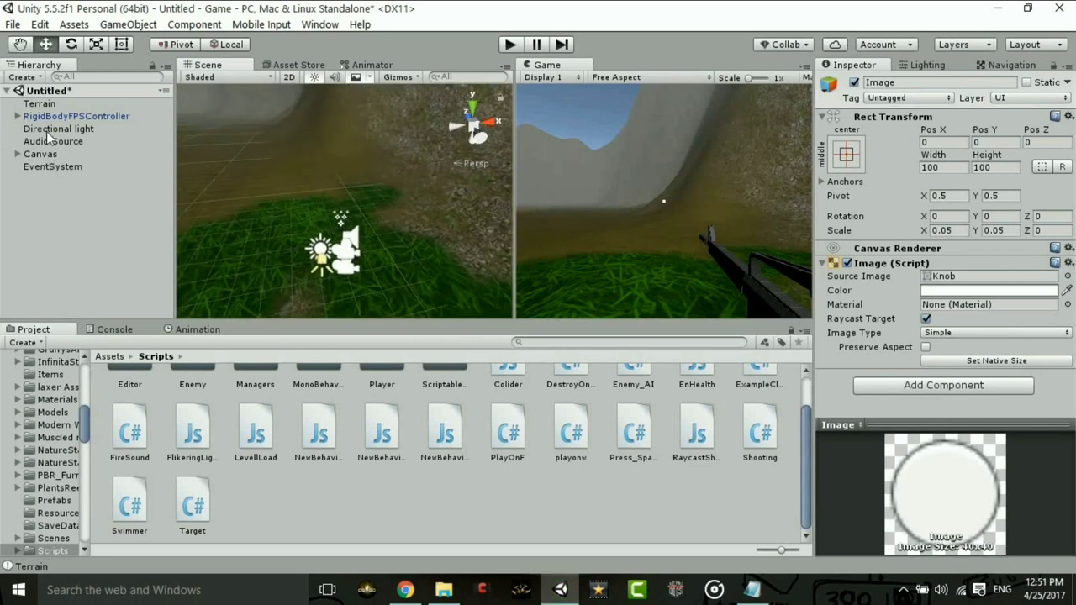
- Delete the Directional Light and orbit the view to inspect the darkened scene
left_click(46, 131)
right_click(47, 130)
left_click(103, 217)
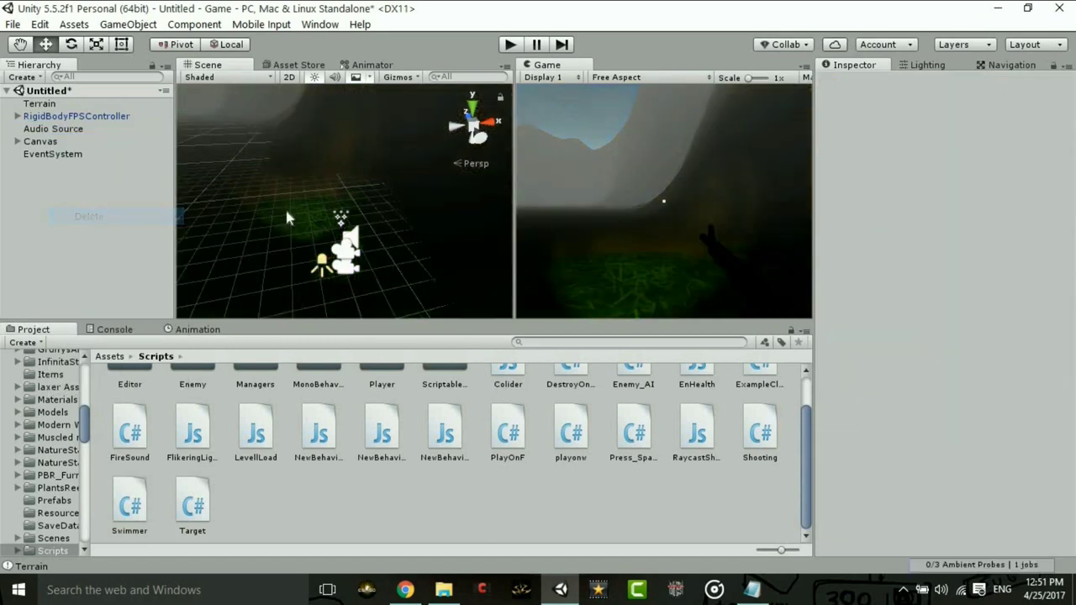
right_click_drag(307, 199, 313, 252)
middle_click_drag(313, 253, 362, 195)
right_click_drag(477, 221, 518, 272)
middle_click_drag(518, 273, 296, 196)
- Create a cube, push it forward and raise it, and attach the Target script
left_click(23, 78)
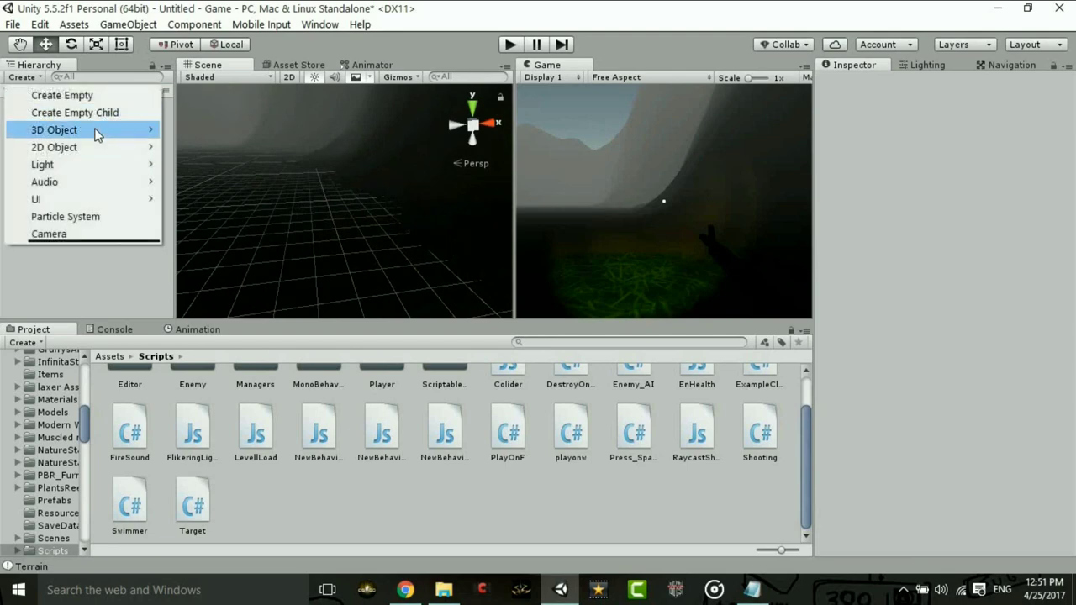
left_click(195, 130)
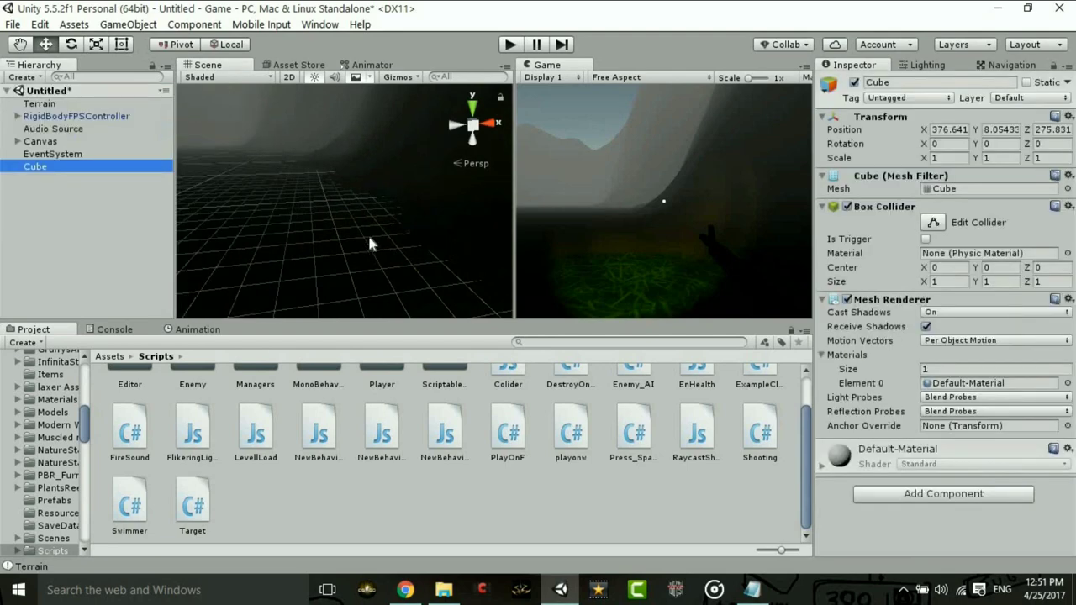
mouse_move(365, 228)
left_mouse_down("alt")
mouse_move(210, 122)
mouse_move(237, 141)
left_mouse_up("alt")
mouse_move(303, 128)
left_mouse_down()
mouse_move(427, 145)
mouse_move(309, 176)
mouse_move(333, 198)
mouse_move(361, 318)
mouse_move(384, 282)
mouse_move(393, 183)
left_mouse_up()
middle_click_drag(426, 263, 392, 225)
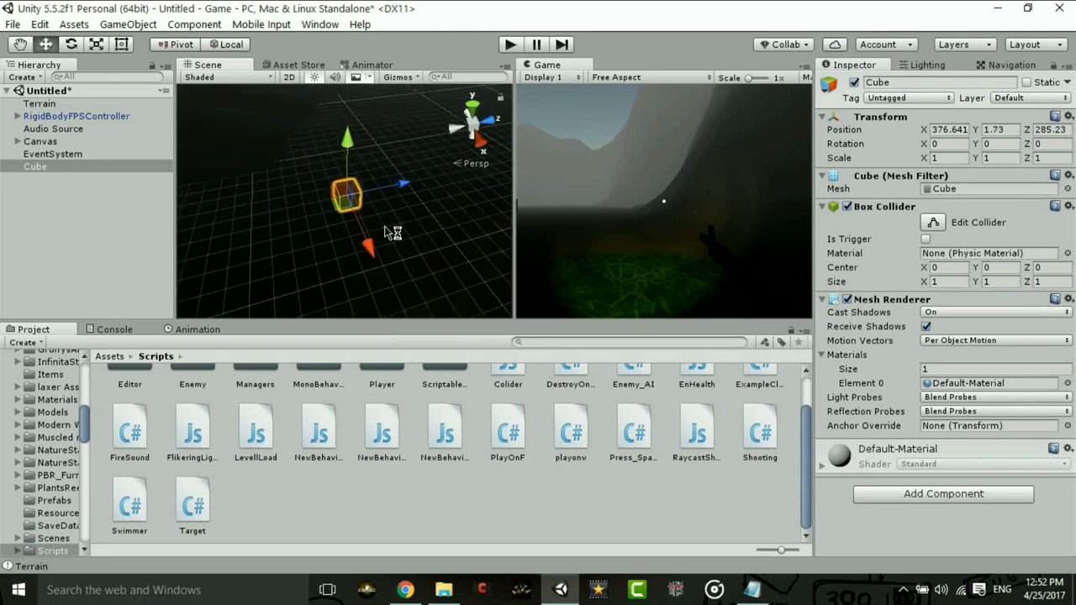
scroll(391, 233, "up", 3)
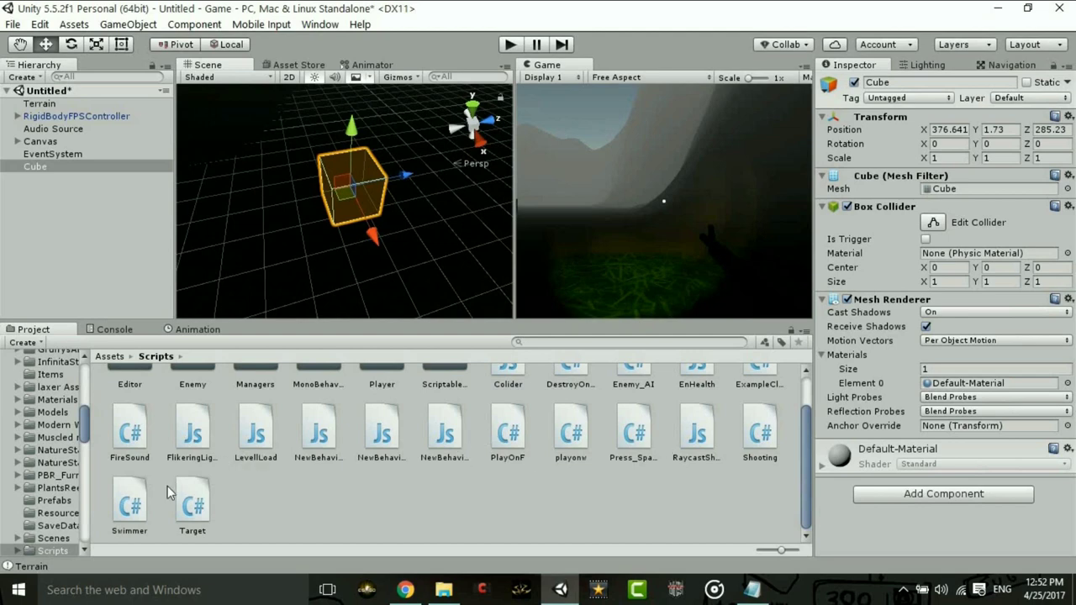
left_click_drag(191, 499, 920, 522)
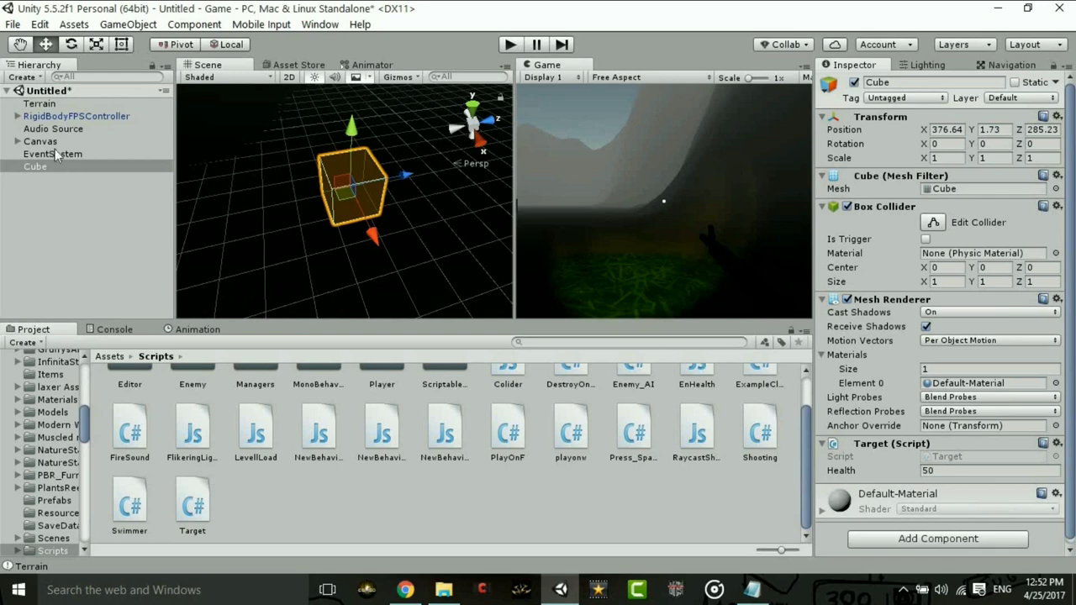
- Lower the M16's Shooting Damage to 10
left_click(18, 116)
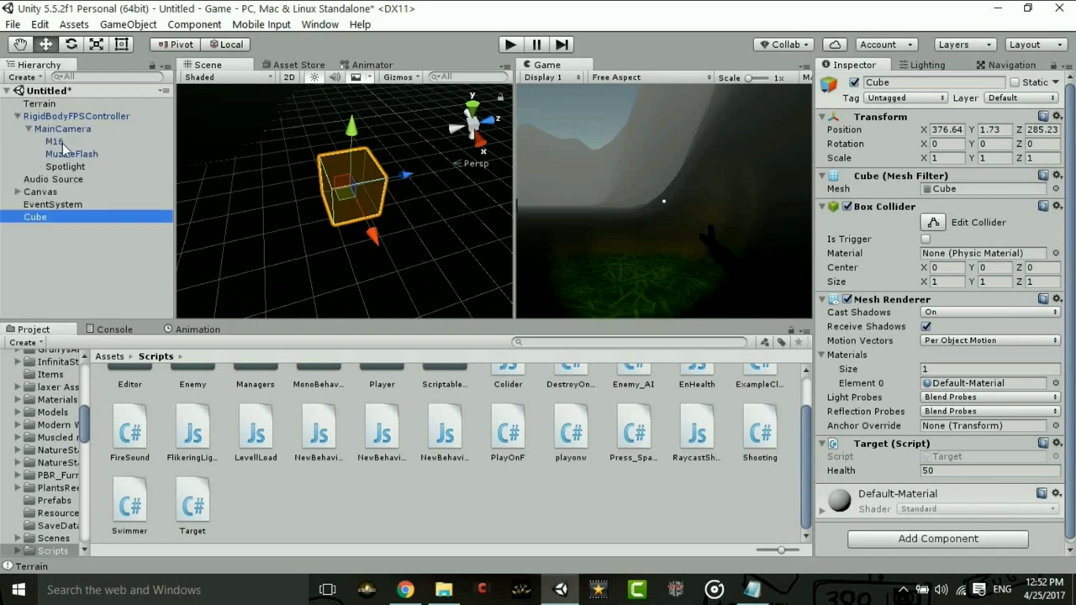
left_click(62, 143)
scroll(950, 402, "down", 3)
left_click(939, 396)
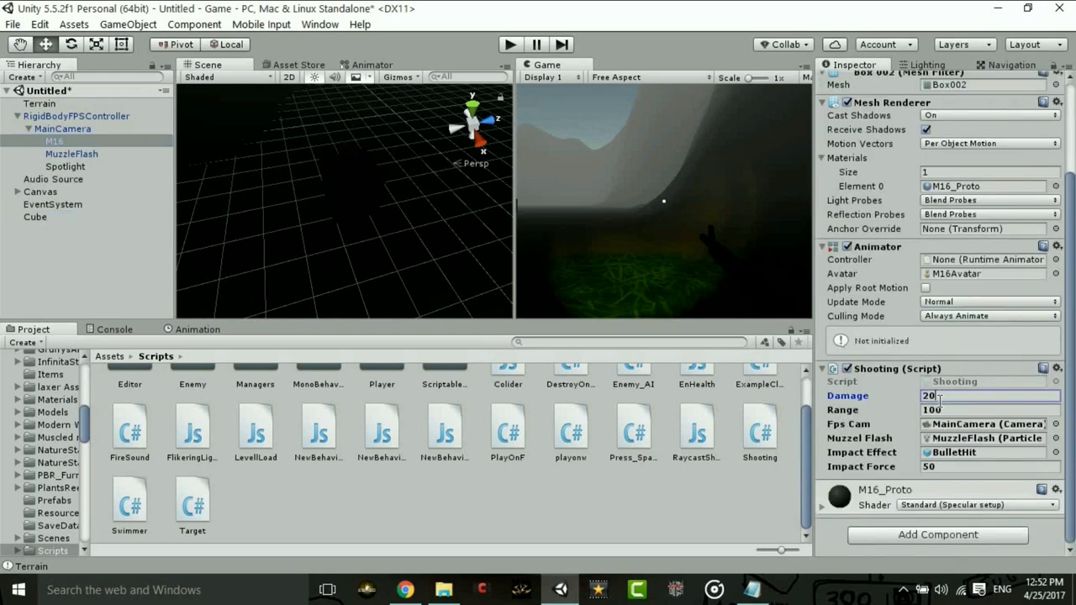
type("10")
left_click(351, 200)
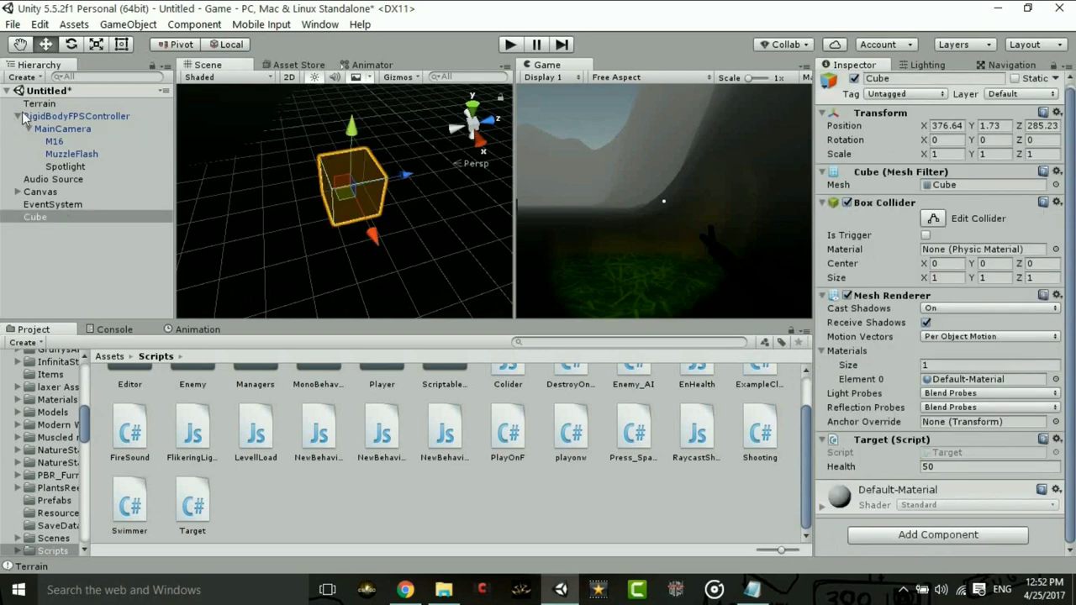
left_click(26, 118)
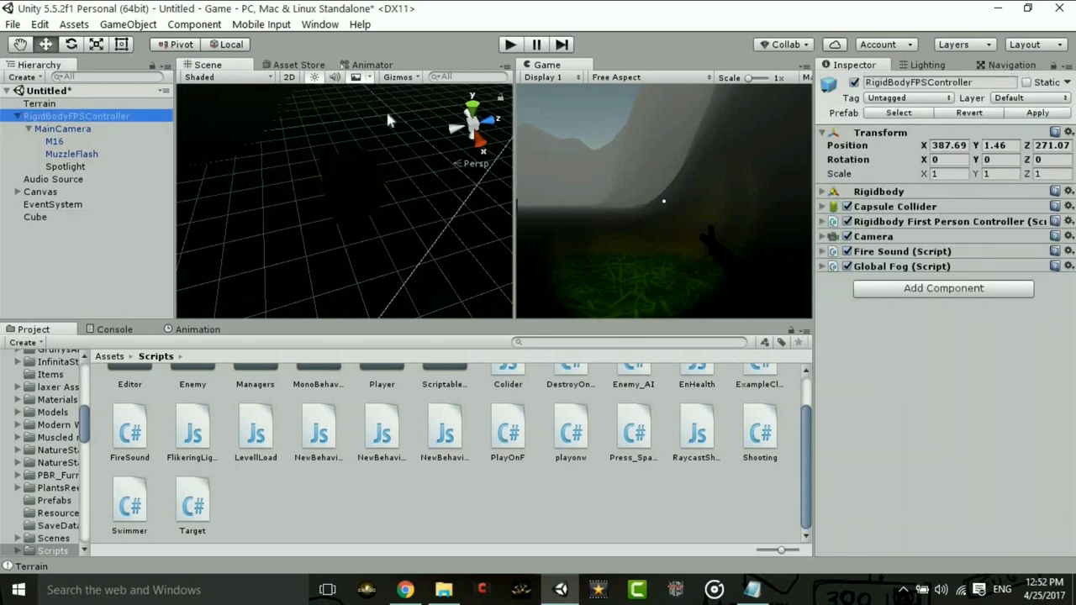
left_click(510, 45)
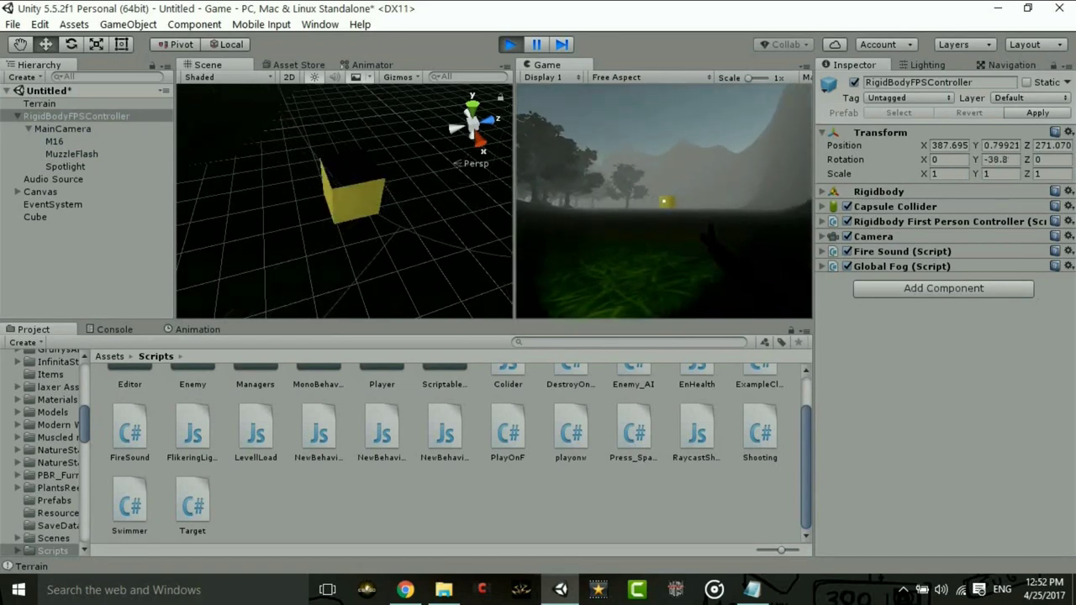
left_click(664, 201)
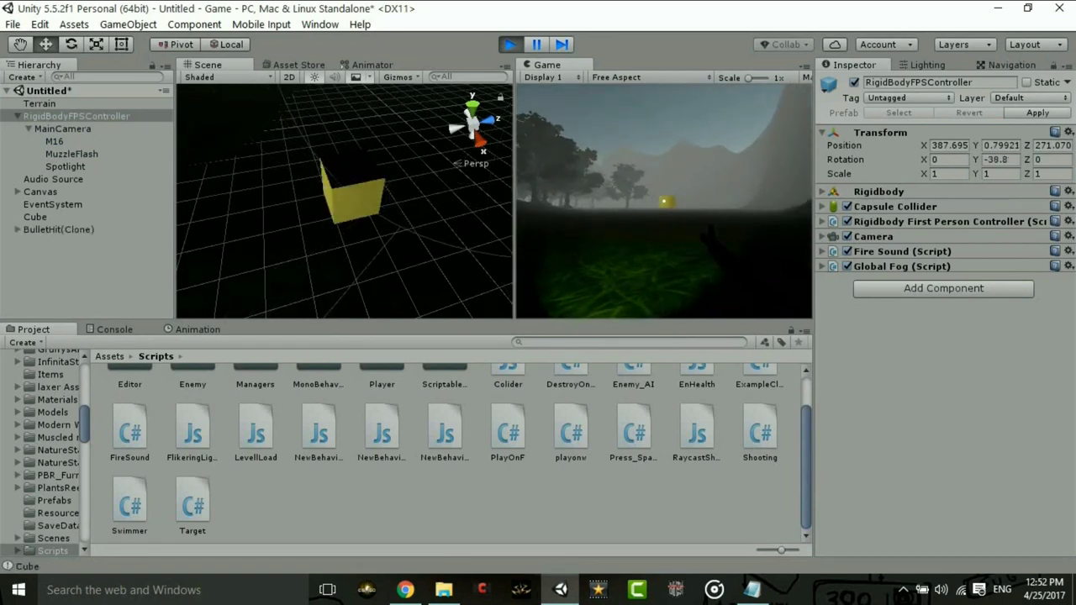
left_click(664, 201)
left_click(664, 201)
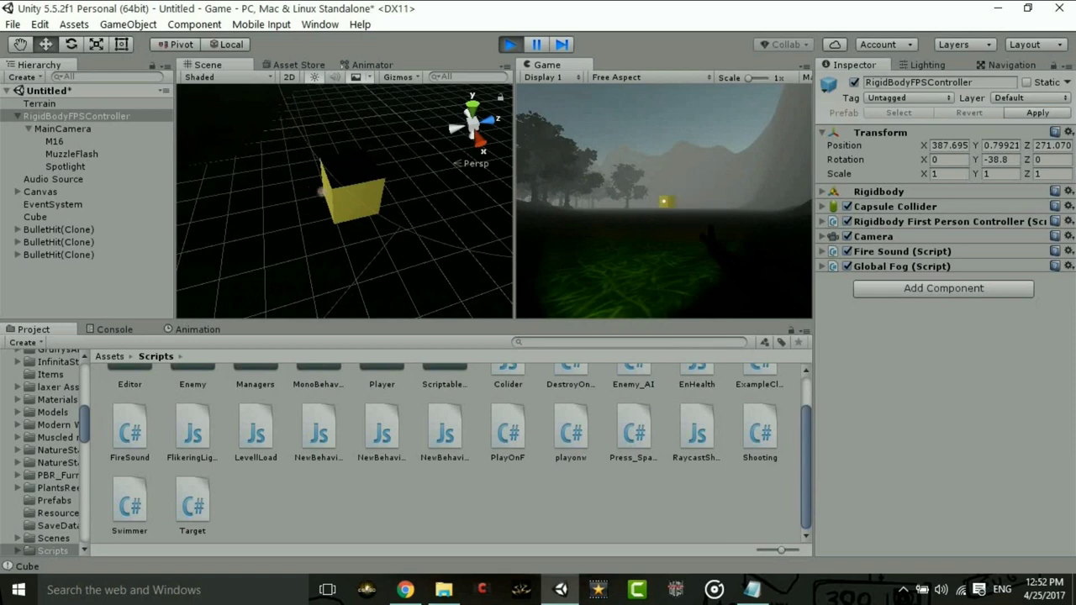
left_click(665, 201)
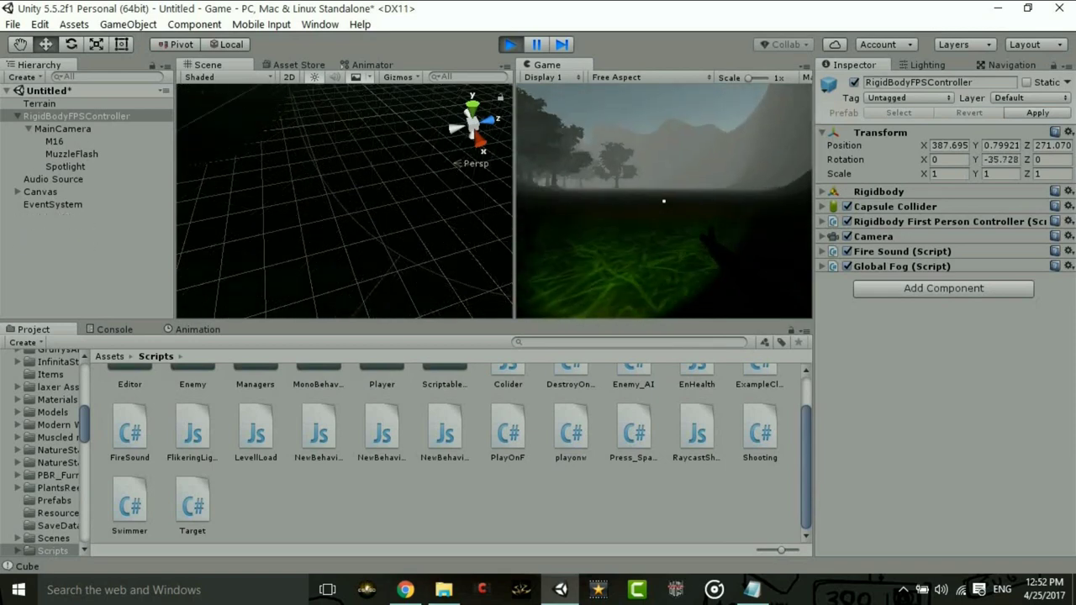
left_click(664, 201)
key("Escape")
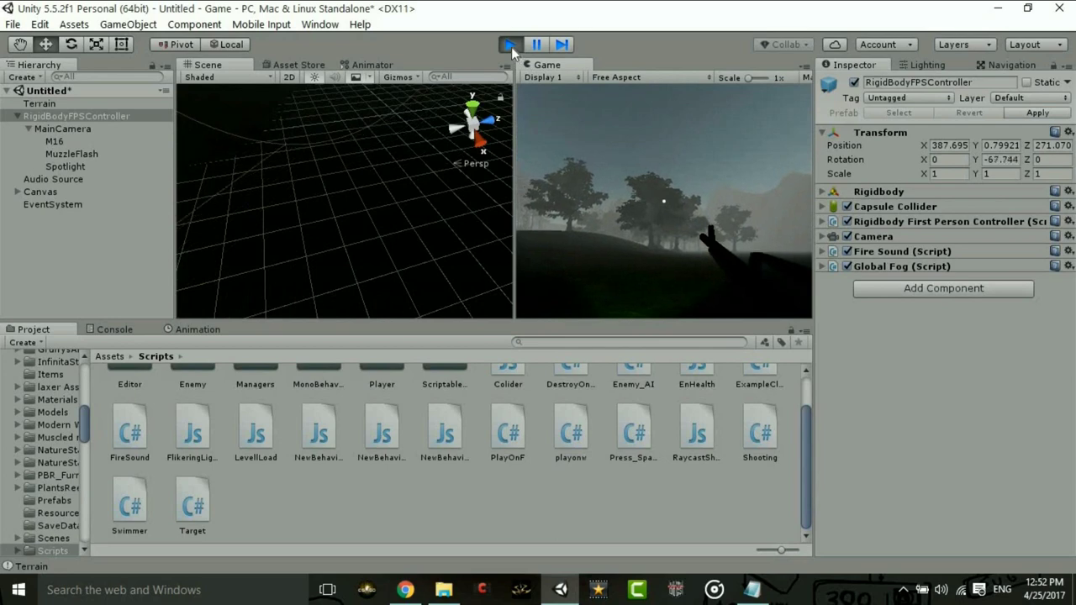
left_click(510, 44)
left_click(17, 117)
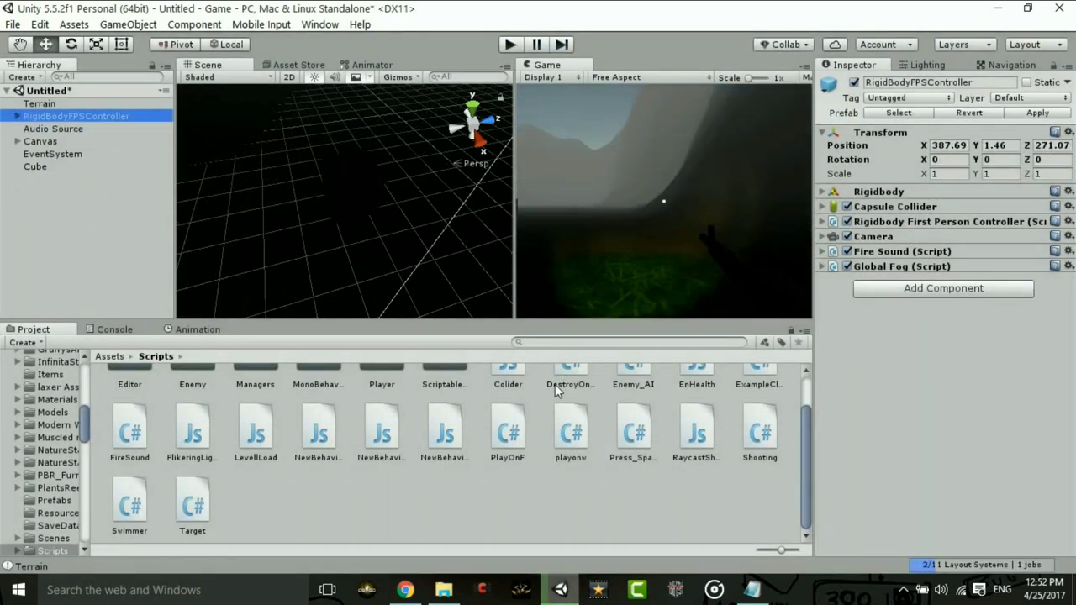
left_click(751, 590)
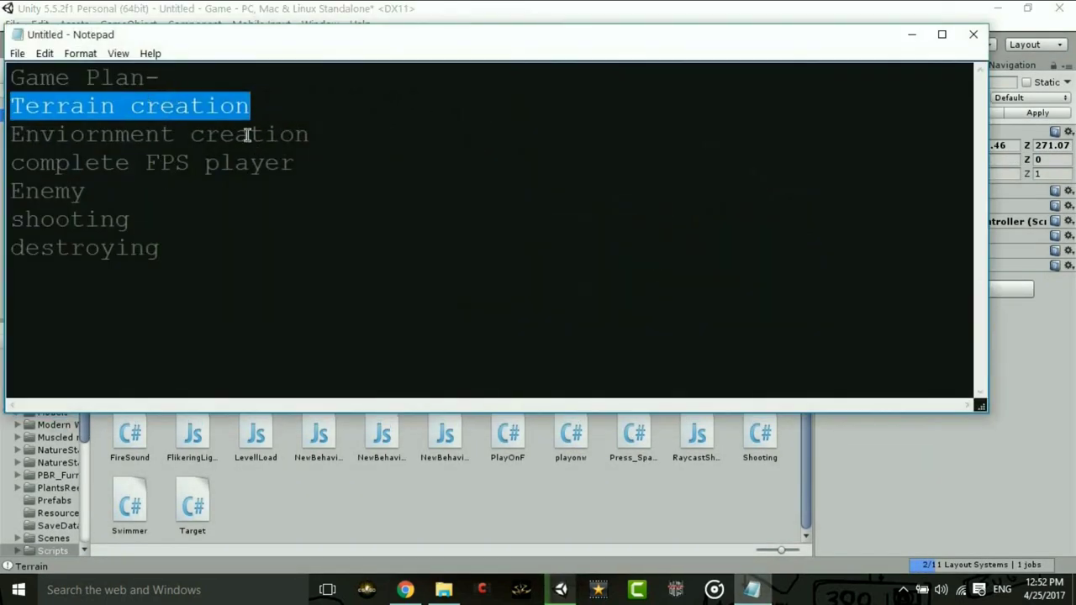
left_click_drag(310, 135, 25, 135)
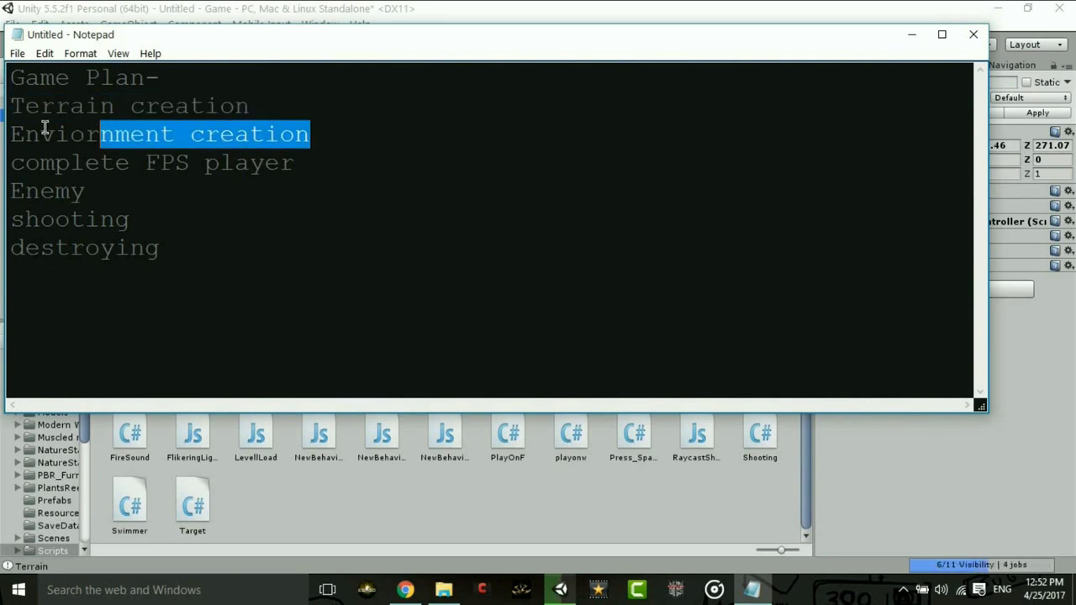
left_click_drag(294, 163, 10, 162)
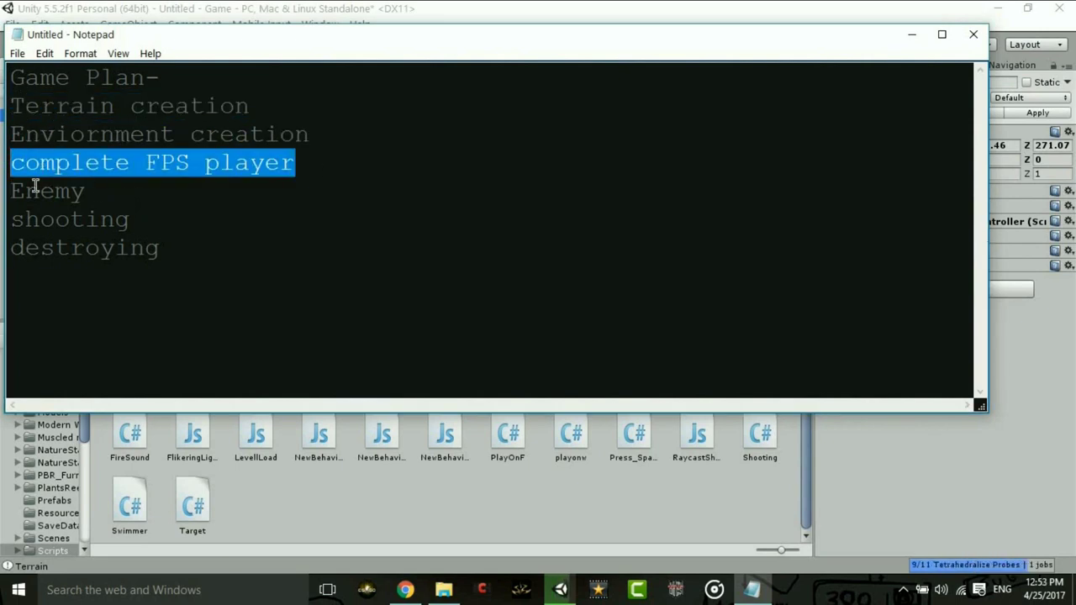
left_click_drag(12, 191, 85, 191)
left_click_drag(133, 220, 21, 220)
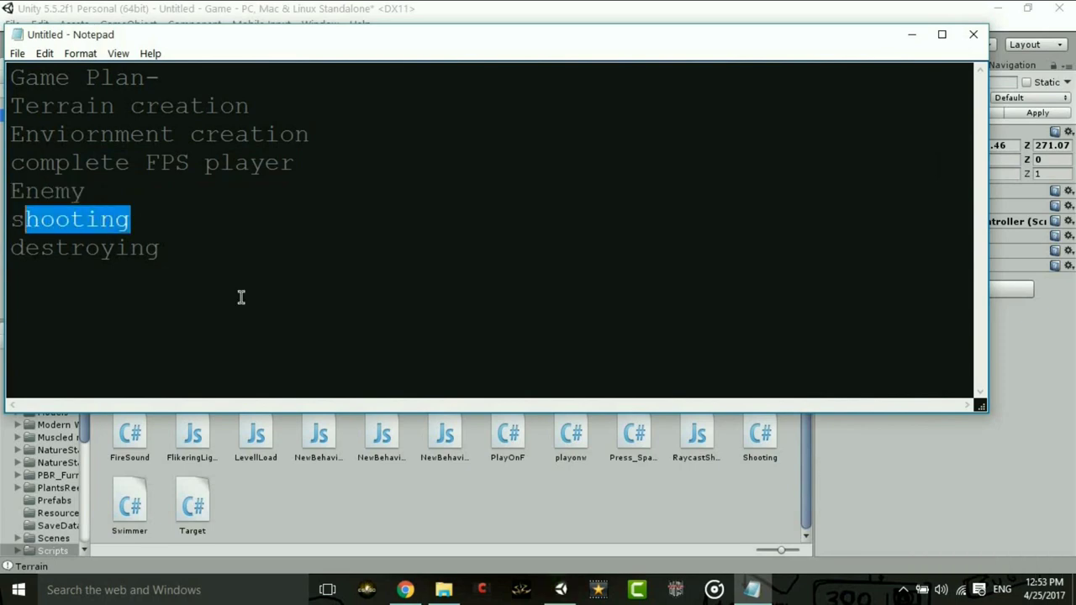
left_click_drag(160, 247, 10, 247)
left_click(69, 339)
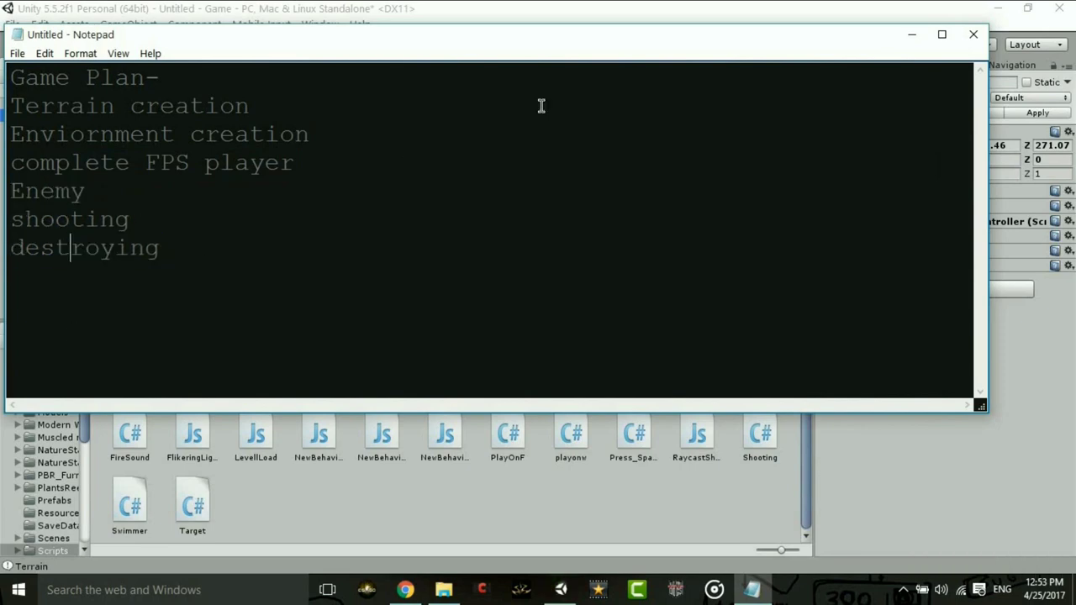
left_click(908, 37)
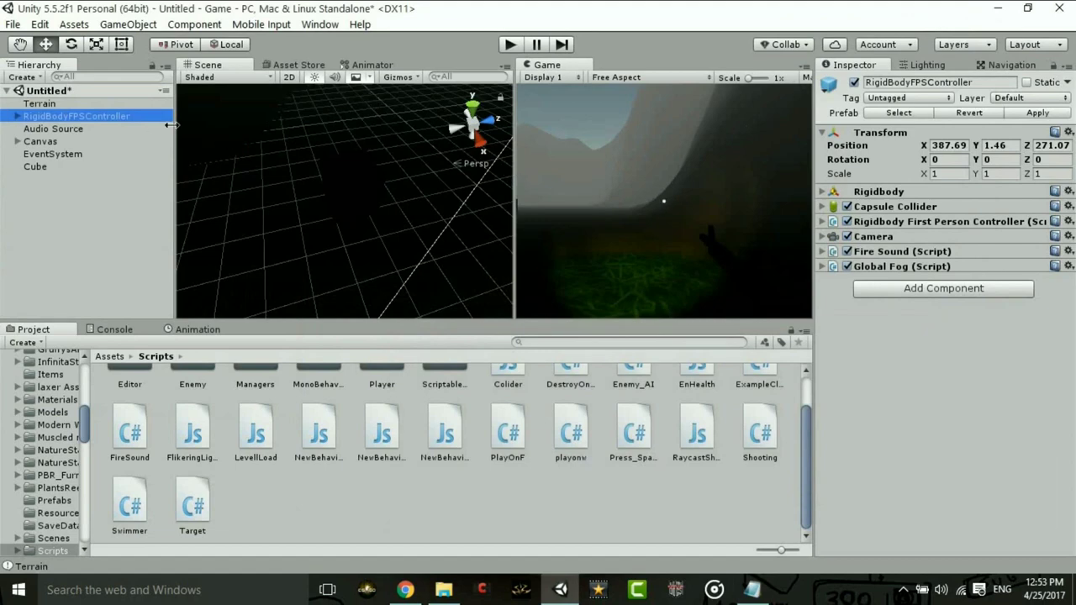
right_click_drag(379, 170, 336, 185)
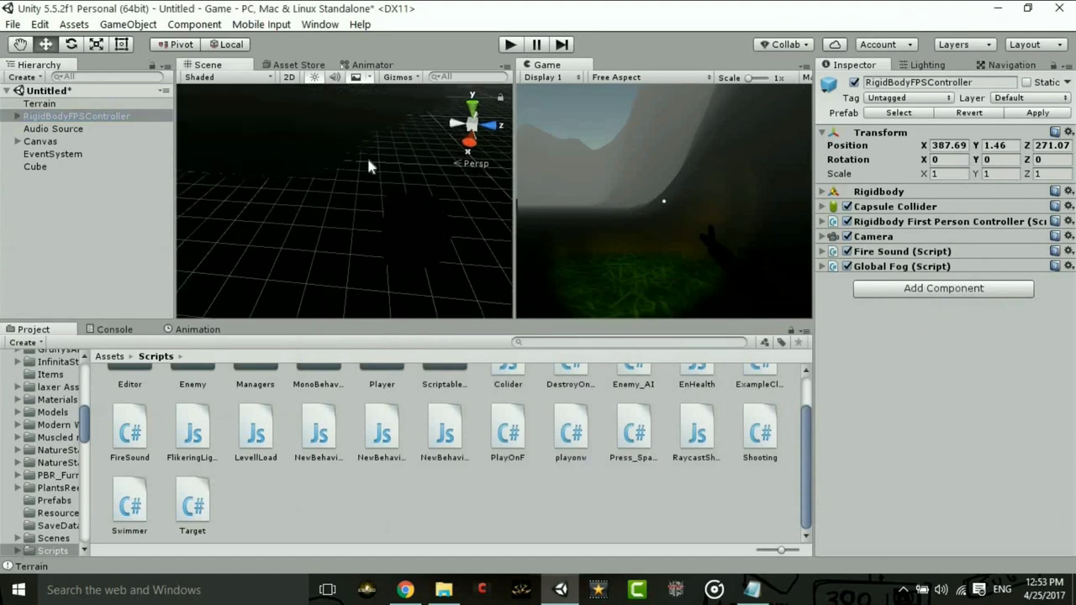
mouse_move(337, 185)
left_mouse_down()
mouse_move(348, 192)
mouse_move(325, 137)
mouse_move(377, 137)
mouse_move(363, 135)
left_mouse_up()
middle_click_drag(364, 135, 284, 165)
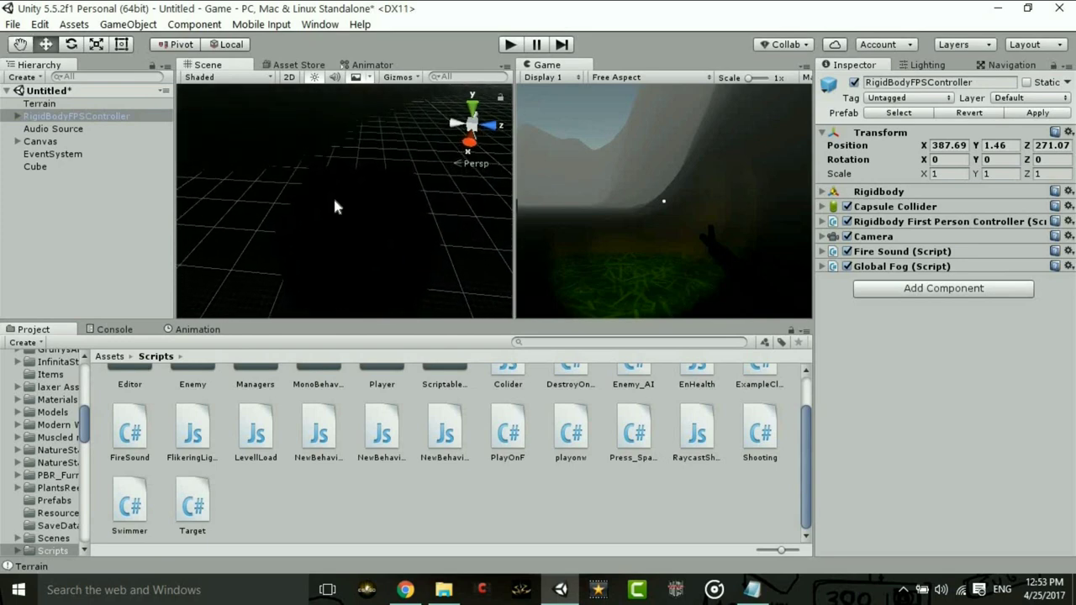
key("f")
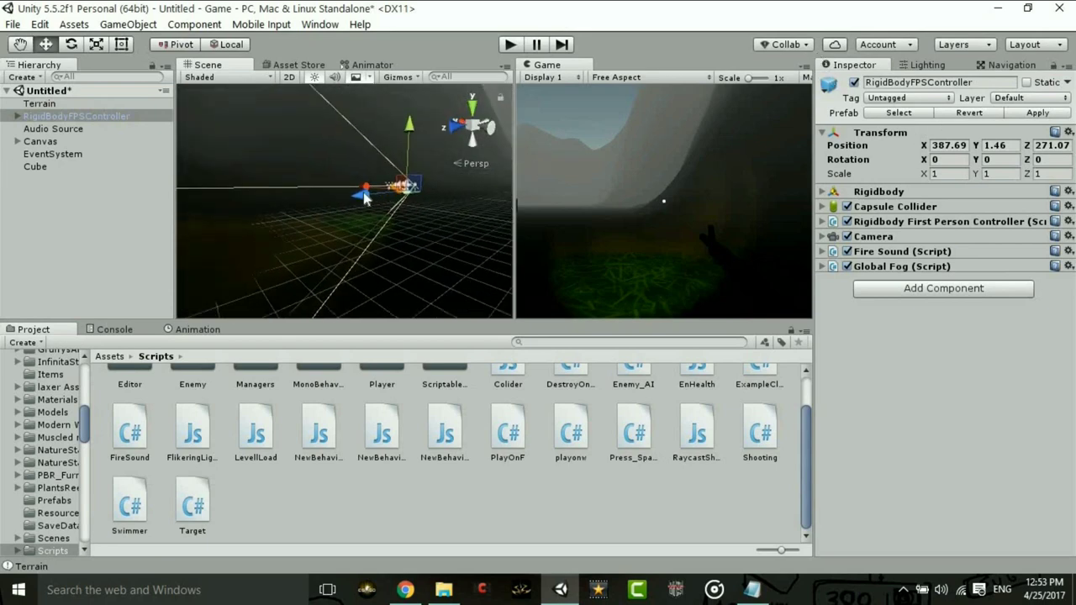
mouse_move(395, 176)
left_mouse_down("alt")
mouse_move(333, 171)
mouse_move(436, 200)
mouse_move(402, 215)
left_mouse_up("alt")
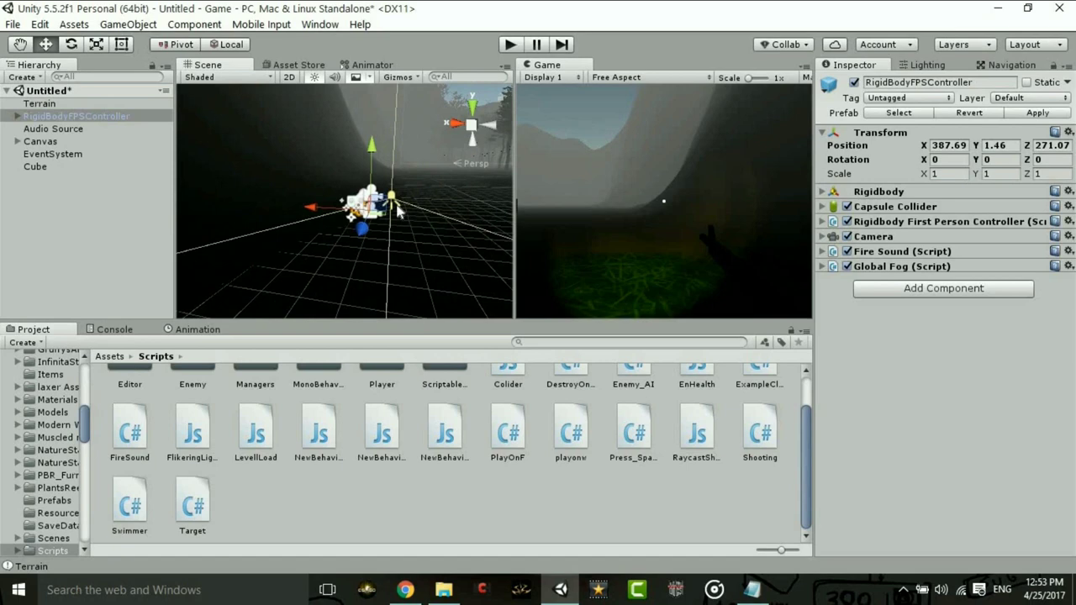